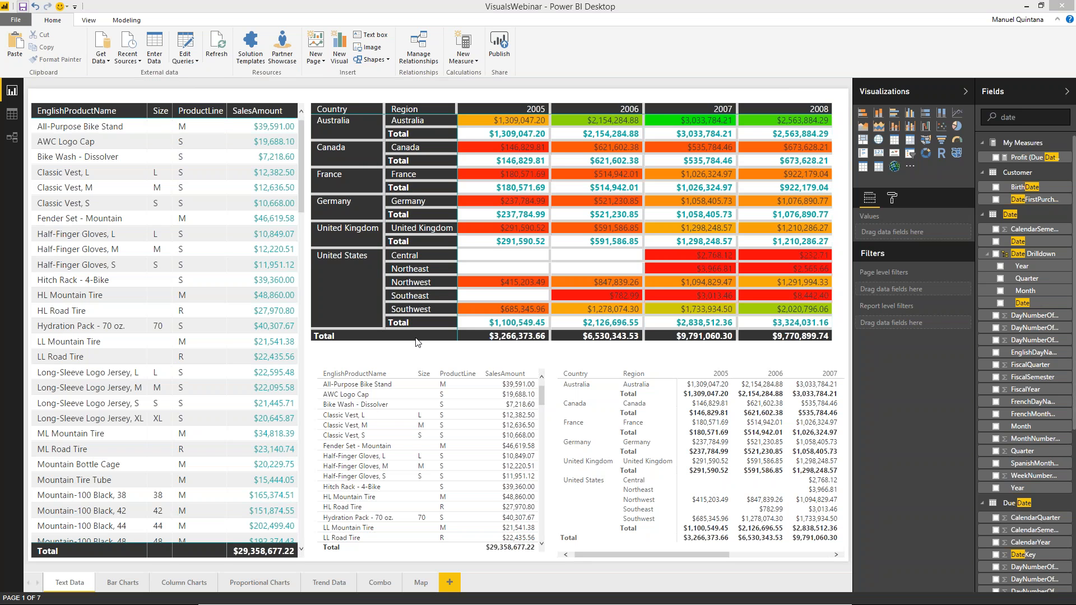
- Select the large product sales table and open its General formatting options
left_click(403, 362)
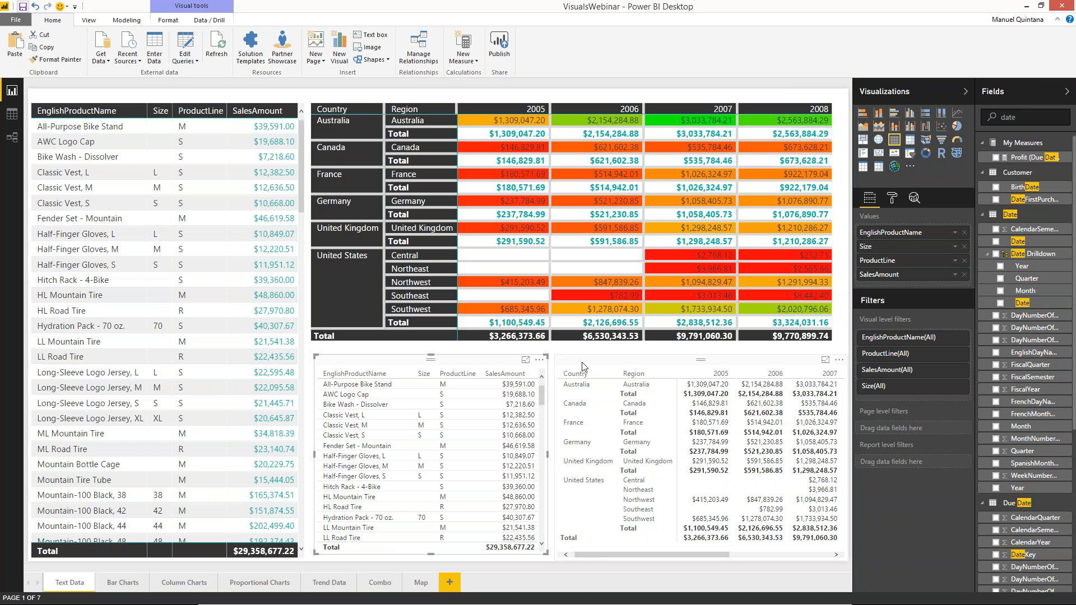
left_click(194, 101)
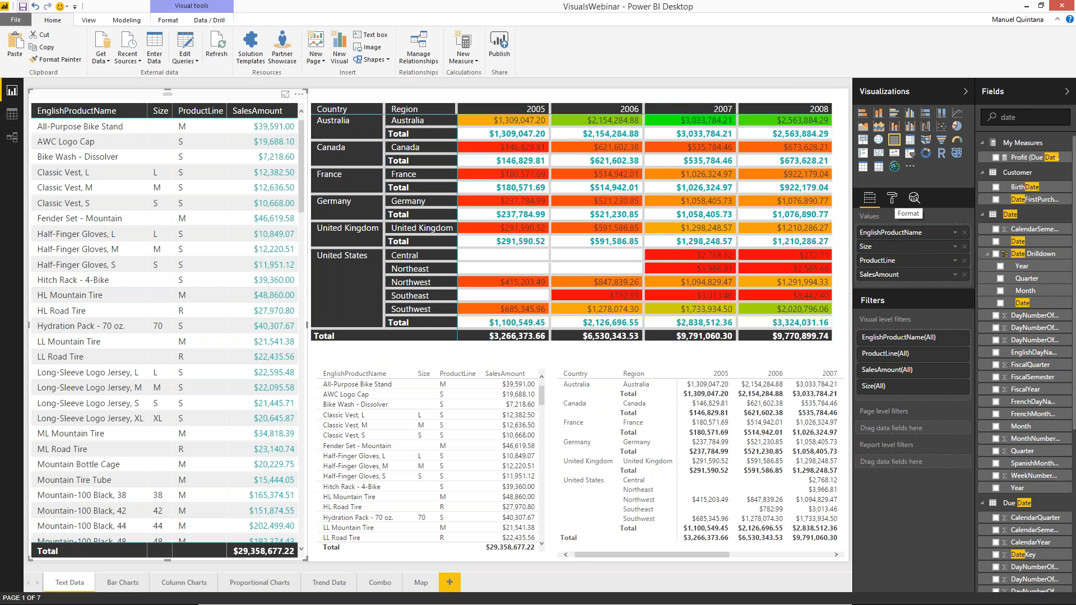
left_click(893, 200)
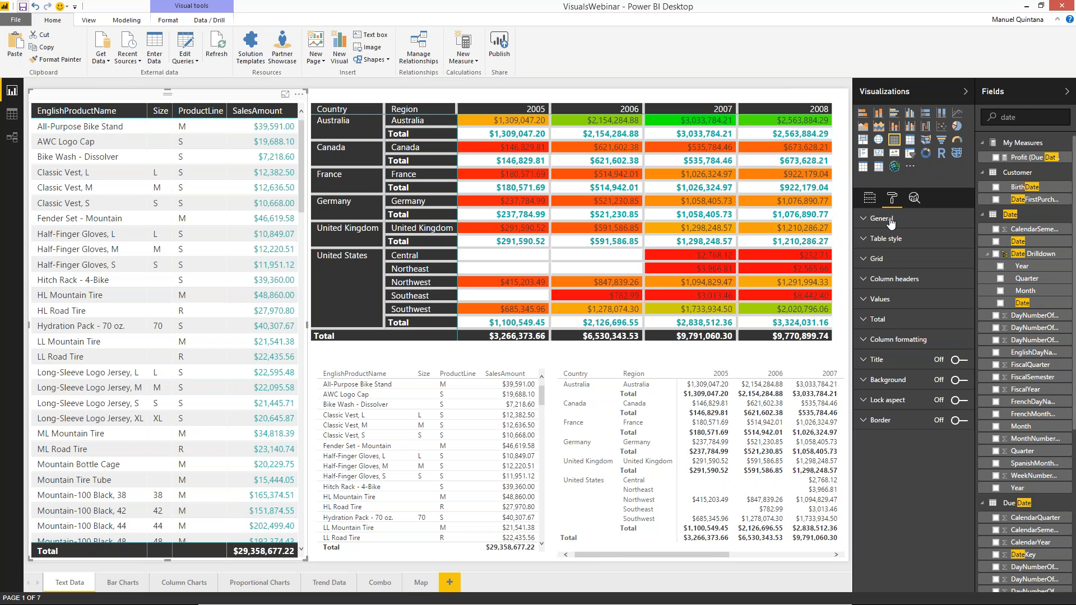
left_click(881, 218)
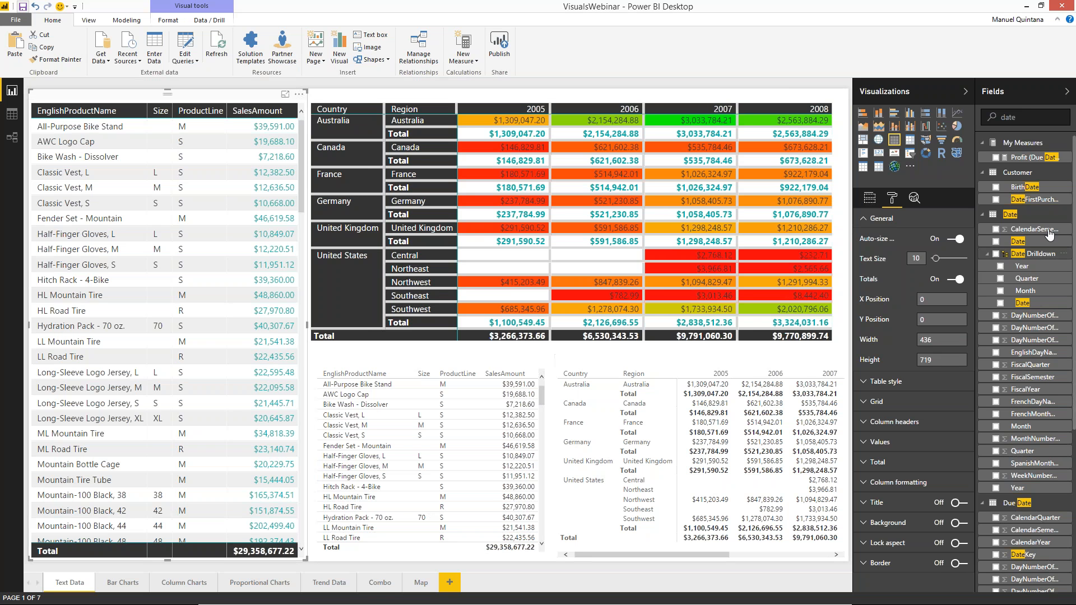
- Turn the product table's Totals off and back on in its general formatting
left_click(957, 281)
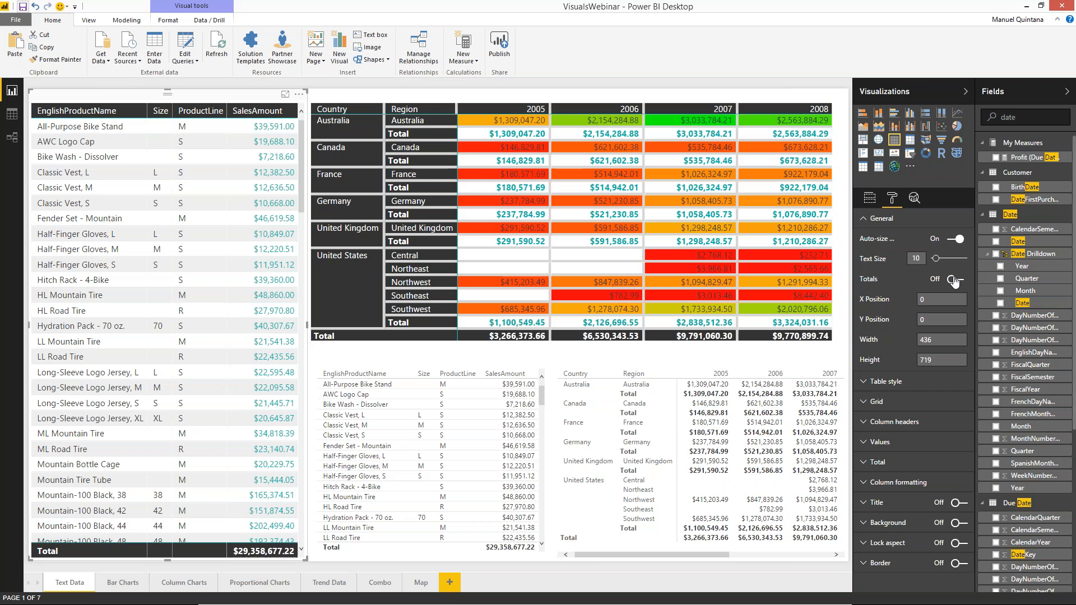
left_click(956, 280)
left_click(875, 219)
- Apply the Flashy rows table style to the product sales table
left_click(870, 245)
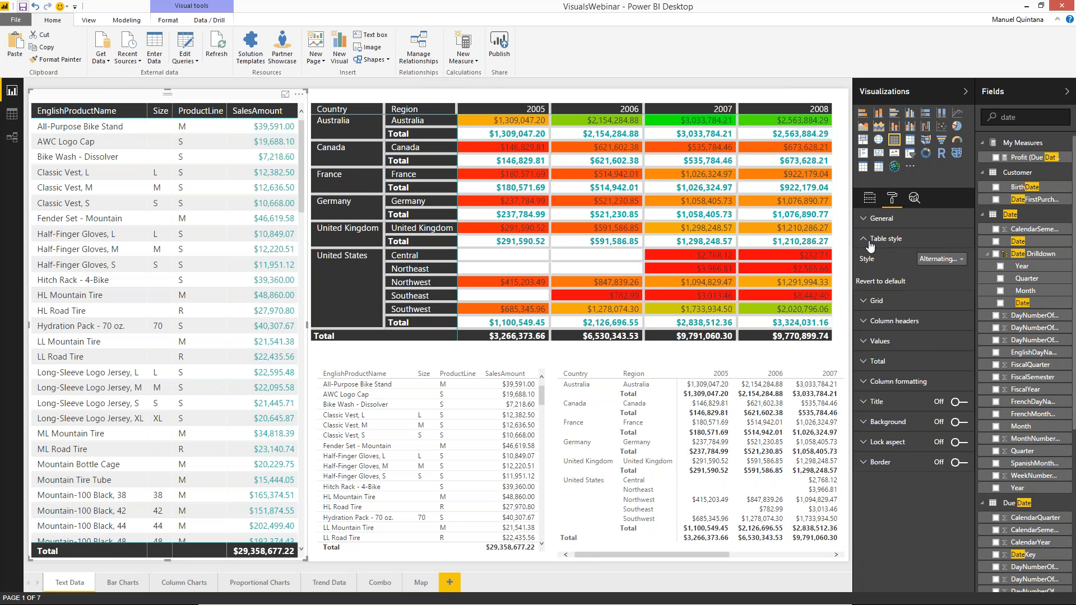
left_click(945, 262)
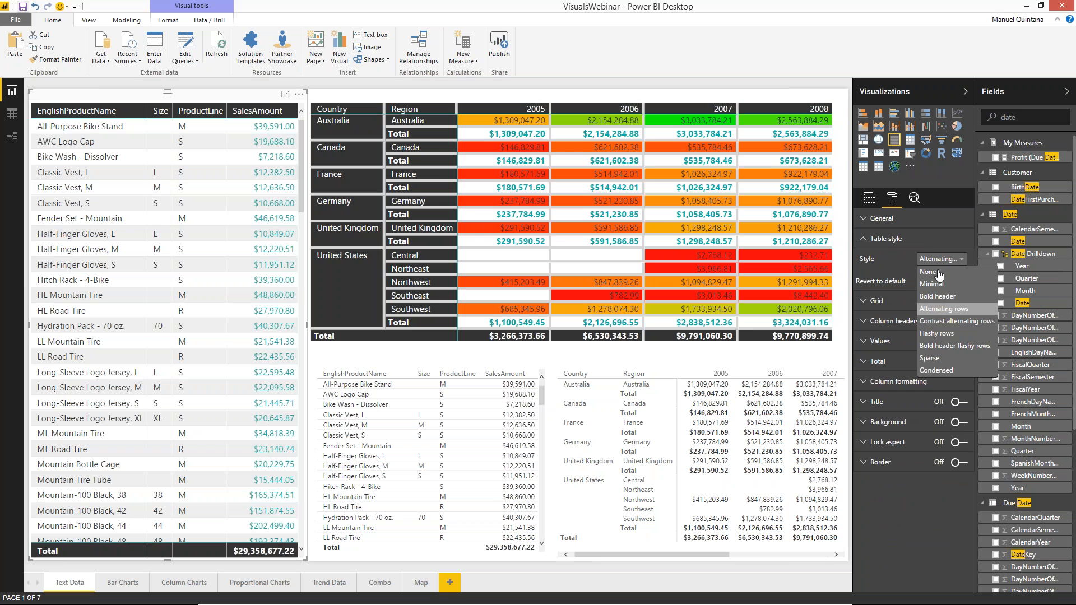
left_click(945, 309)
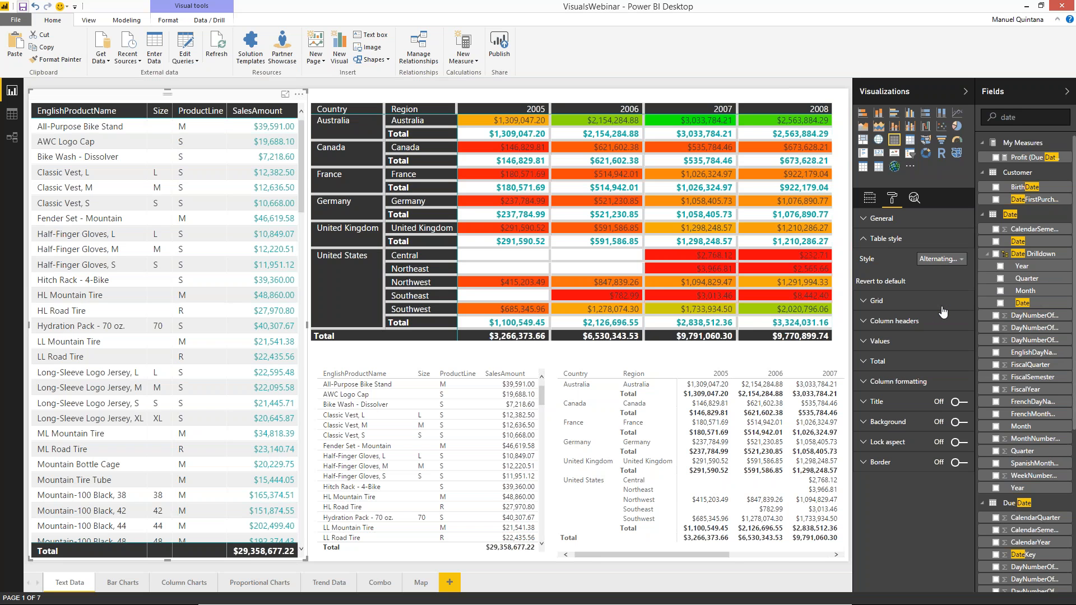
left_click(941, 260)
left_click(946, 336)
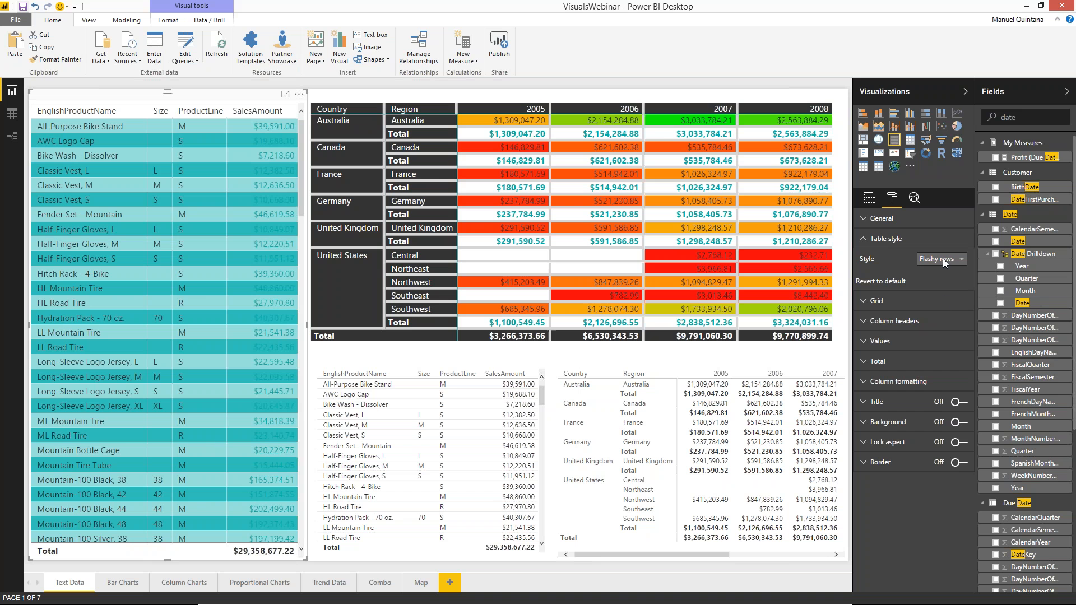
- Set the product table's style back to Alternating rows
left_click(945, 262)
left_click(933, 309)
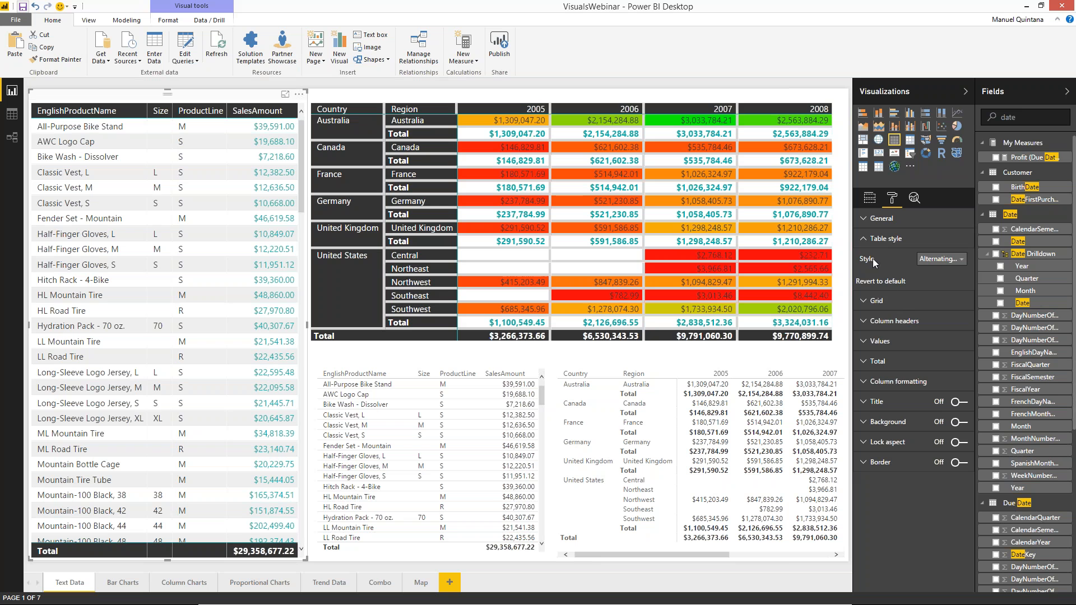
left_click(866, 239)
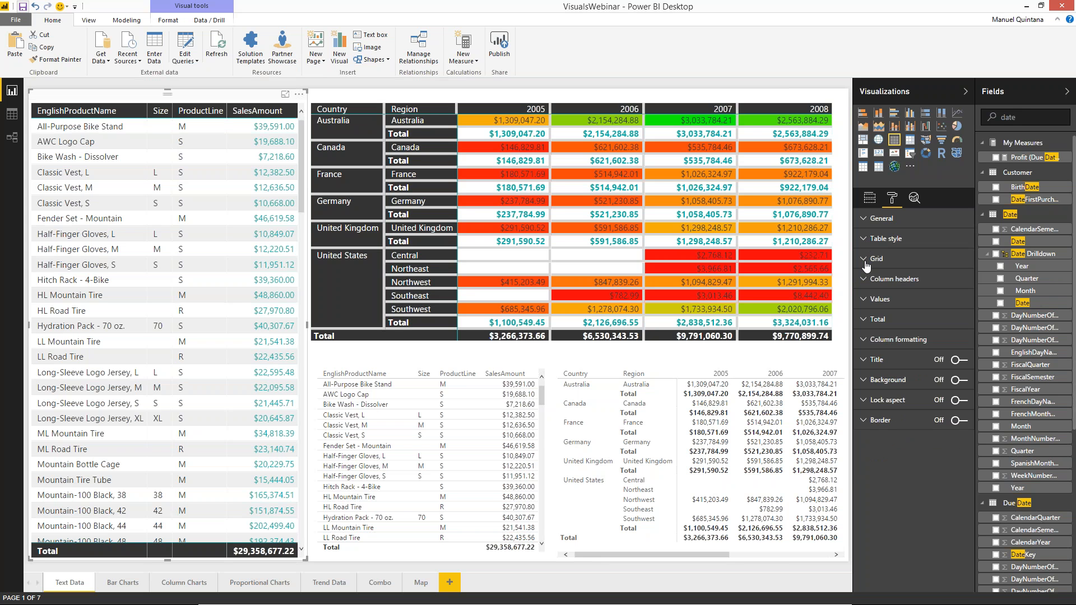
- Turn on the product table's vertical grid and color both the vertical and horizontal grid lines teal
left_click(866, 260)
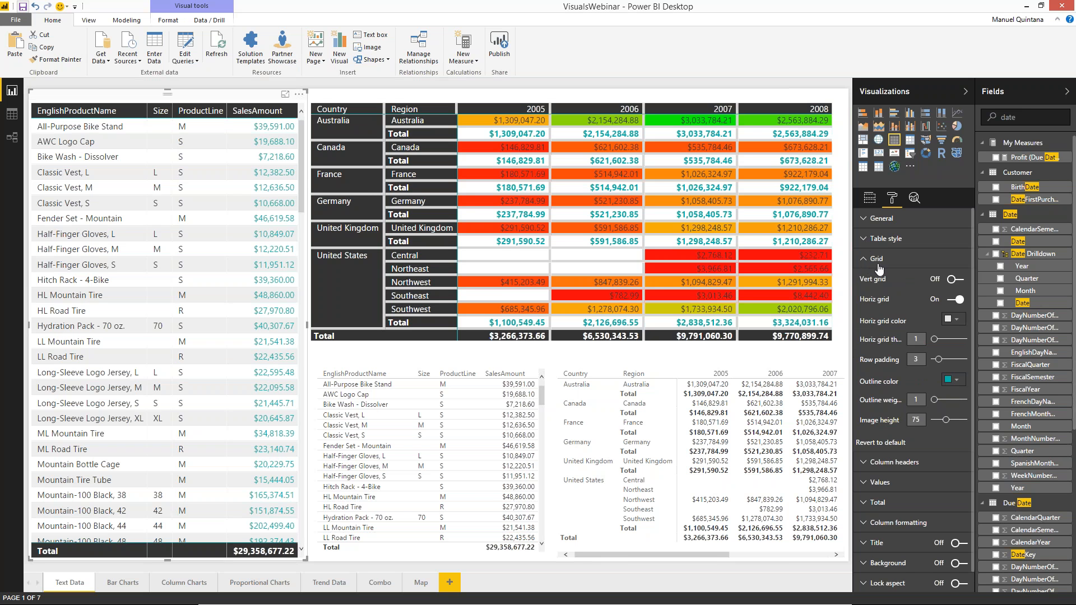
left_click(956, 280)
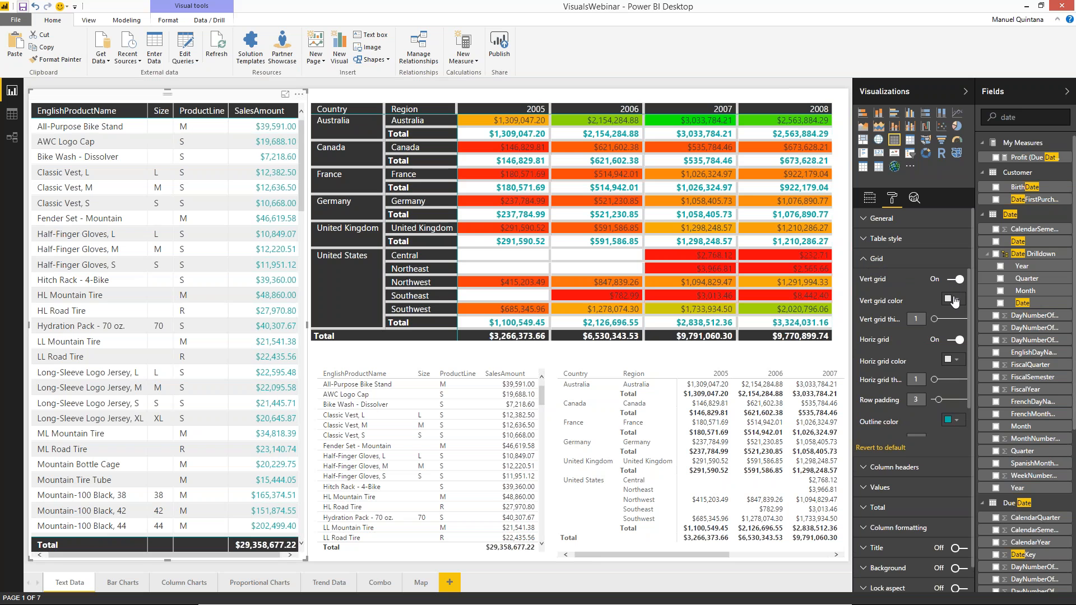
left_click(954, 301)
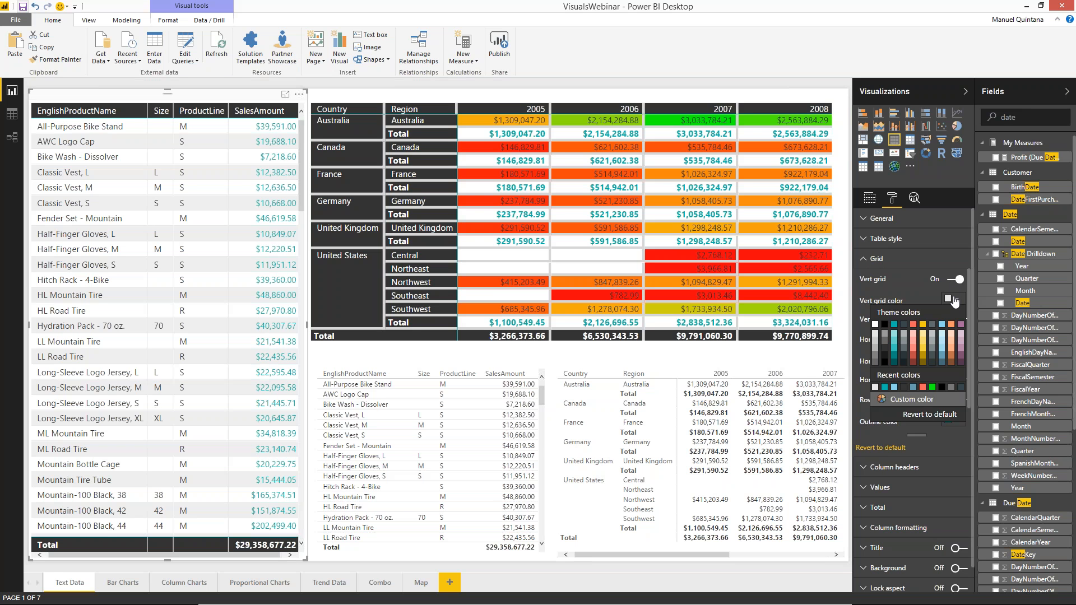
left_click(895, 325)
left_click(953, 360)
left_click(895, 387)
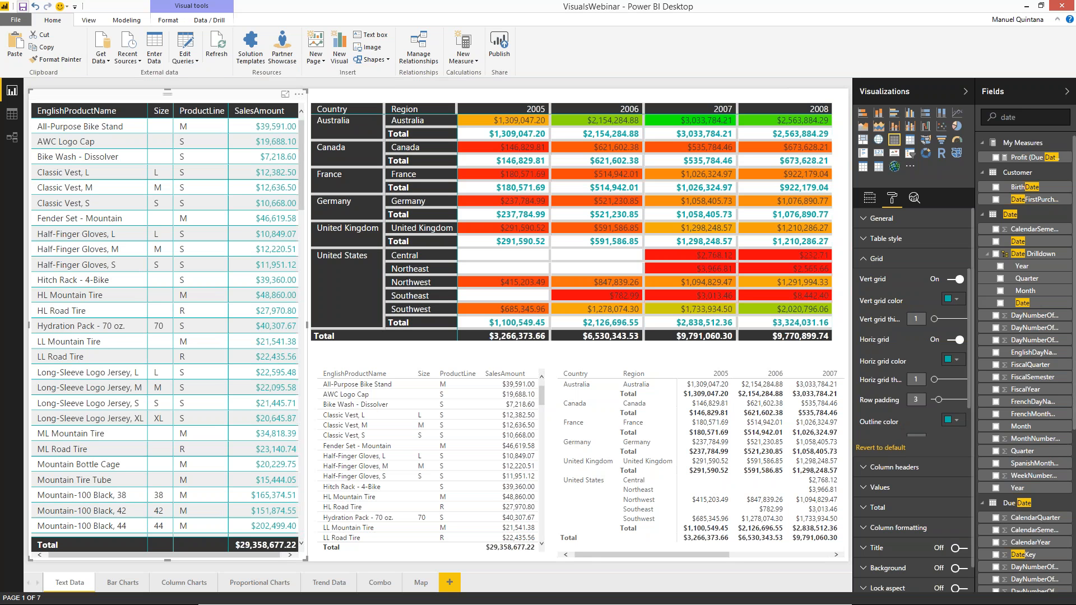
- Revert the product table's grid settings to default
left_click(879, 448)
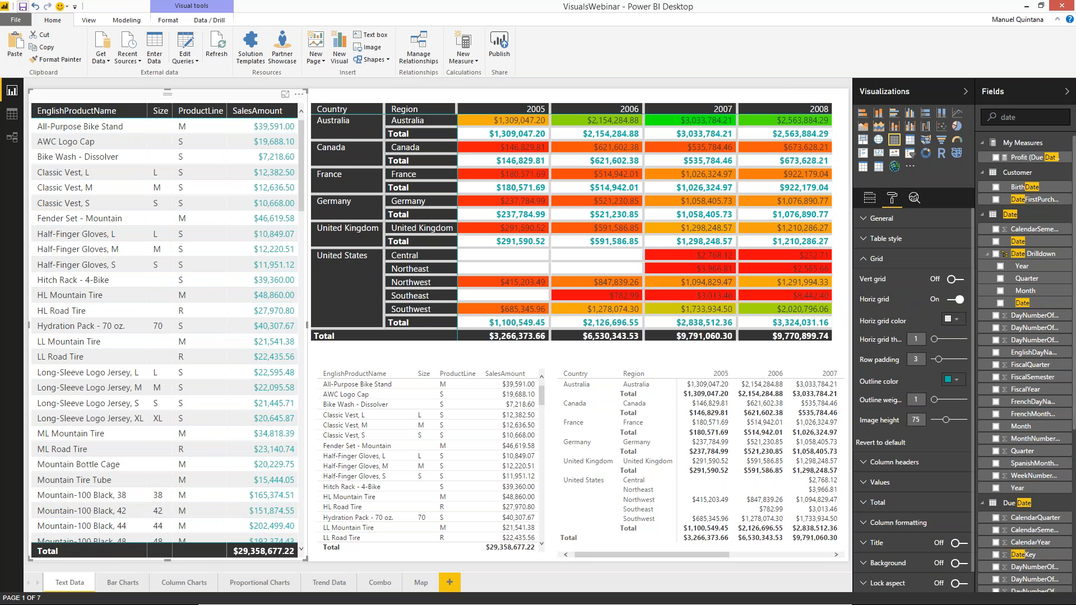
left_click(869, 259)
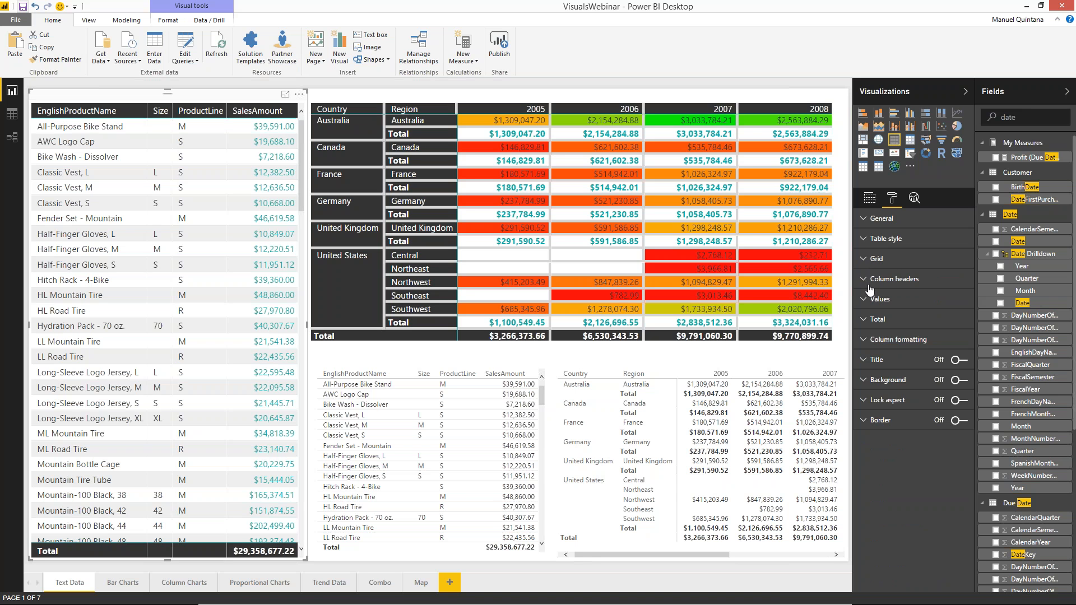
- Narrow the EnglishProductName column and turn the column headers' Word wrap off and back on
left_click(869, 286)
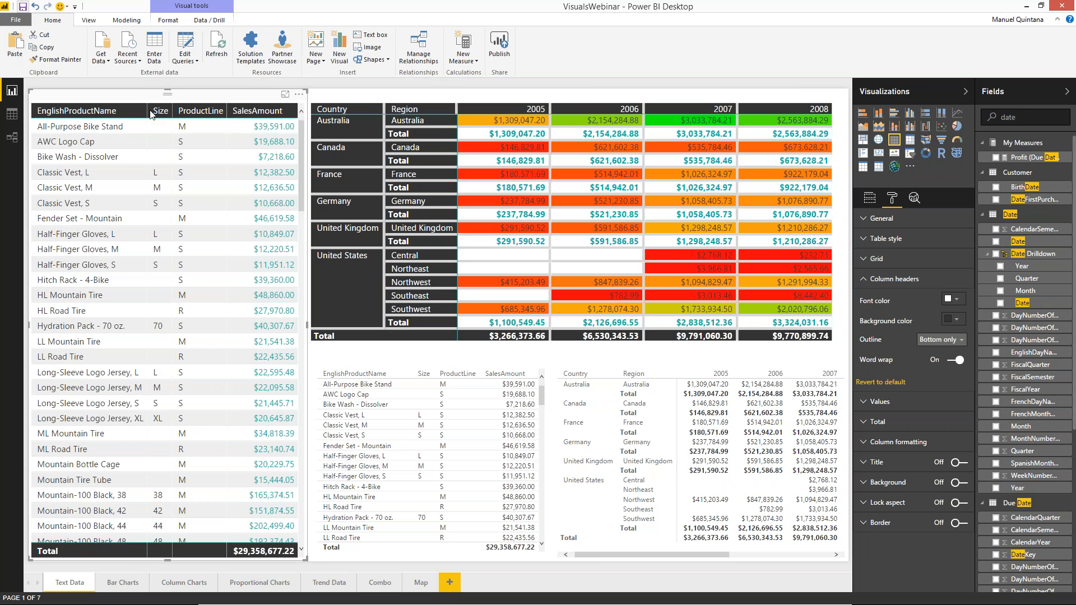
left_click_drag(121, 110, 67, 125)
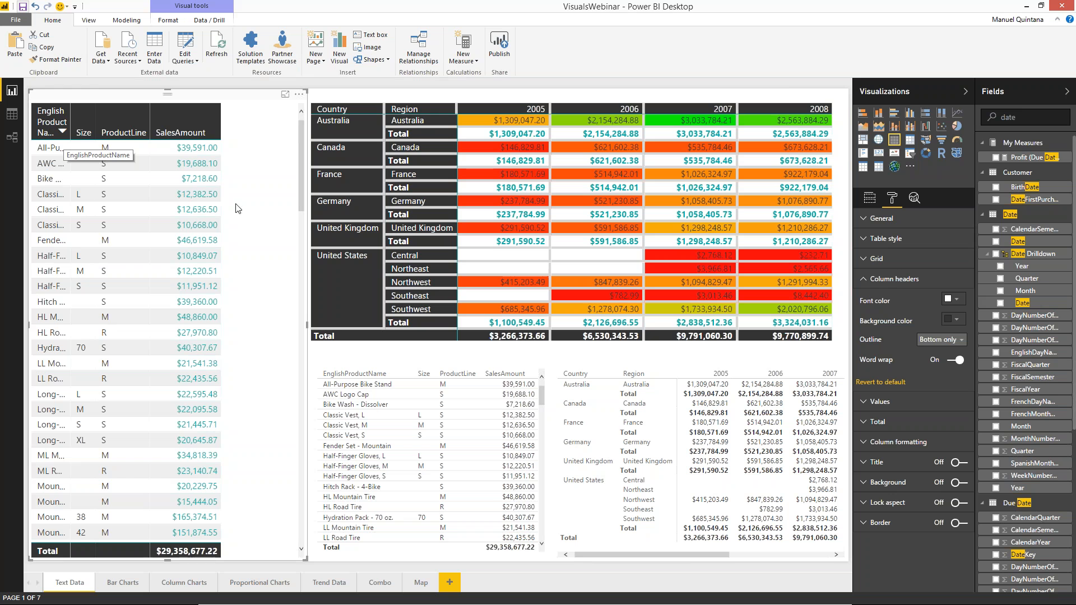
left_click(949, 361)
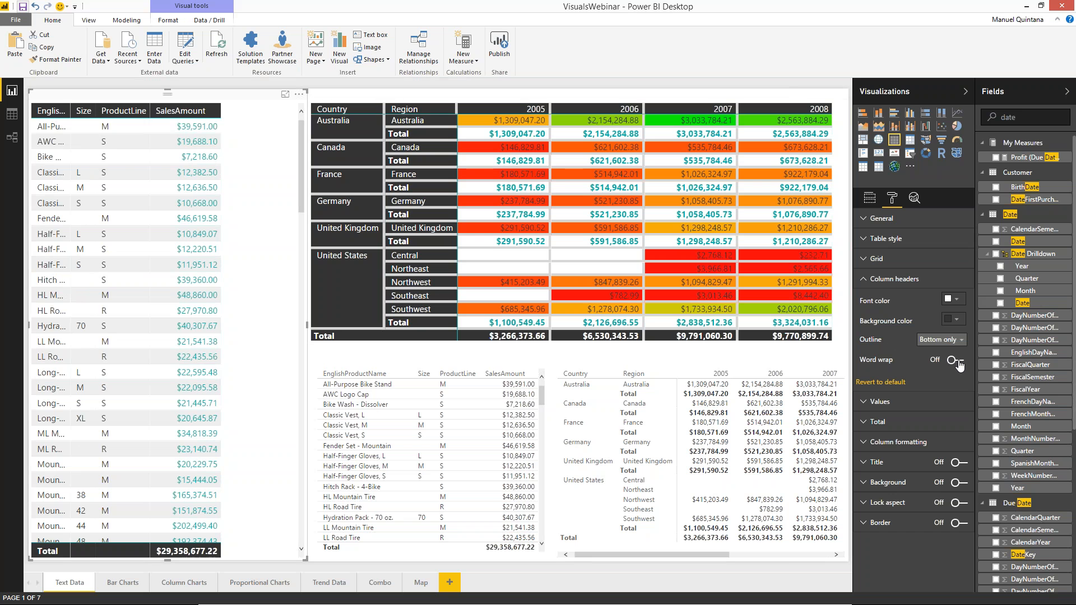
left_click(959, 362)
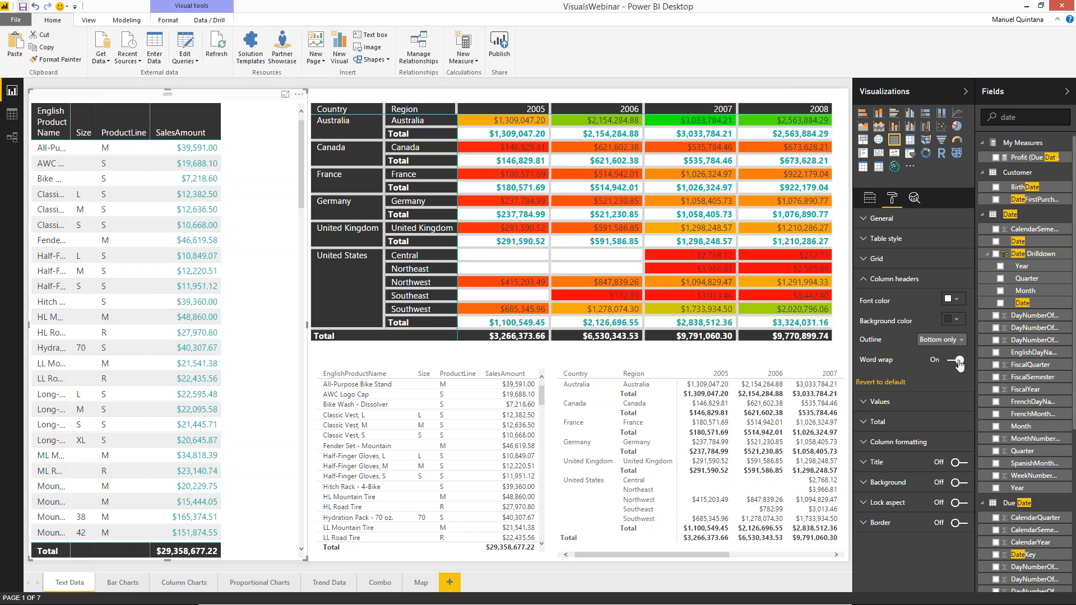
- Review the font, background, outline and URL icon options for the table's values
left_click(871, 406)
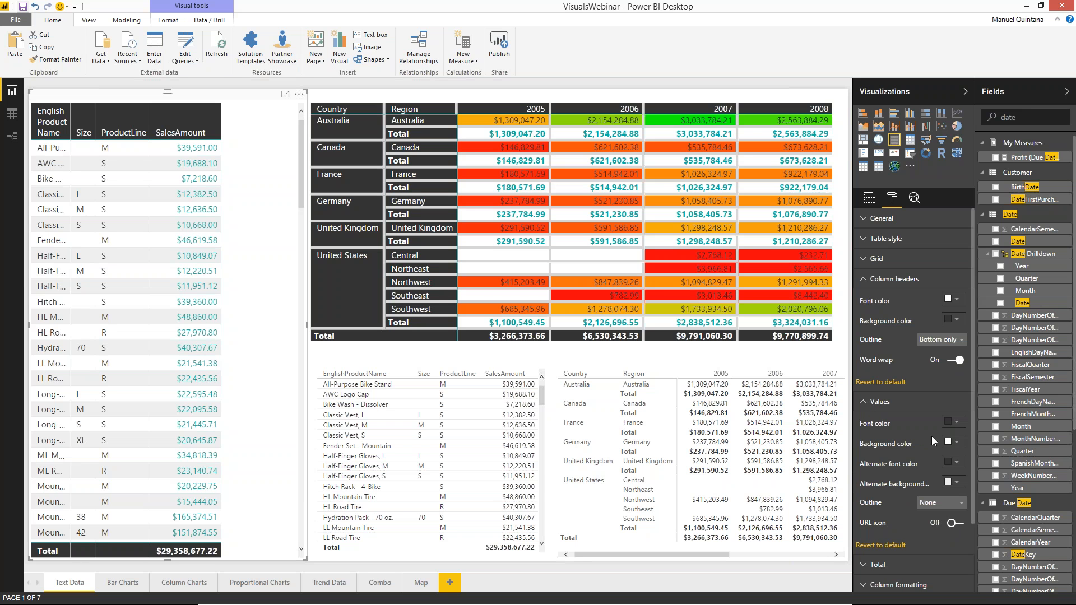
left_click(867, 404)
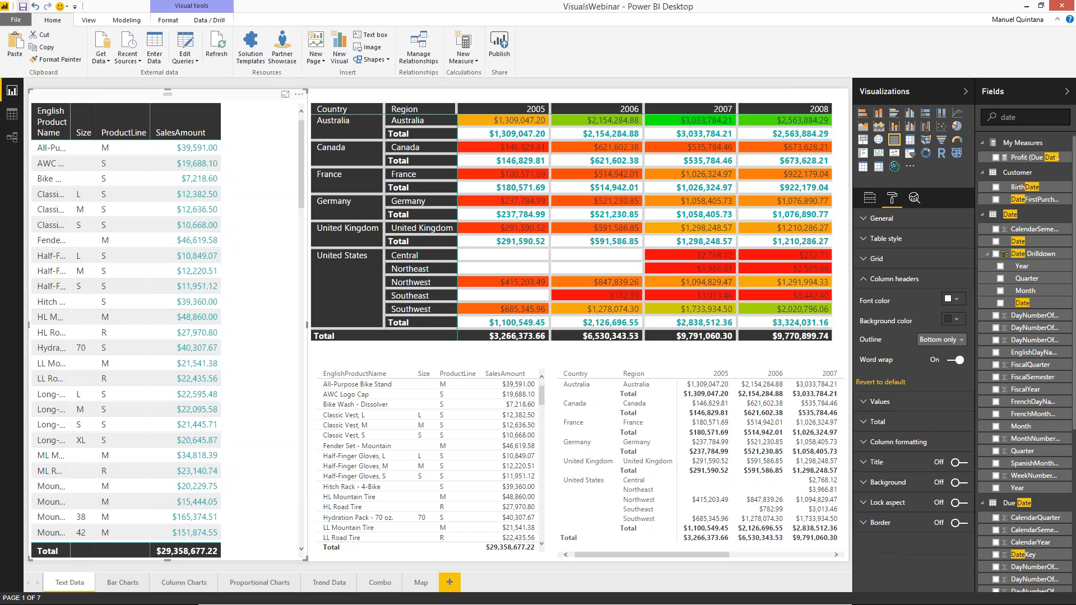
left_click(863, 281)
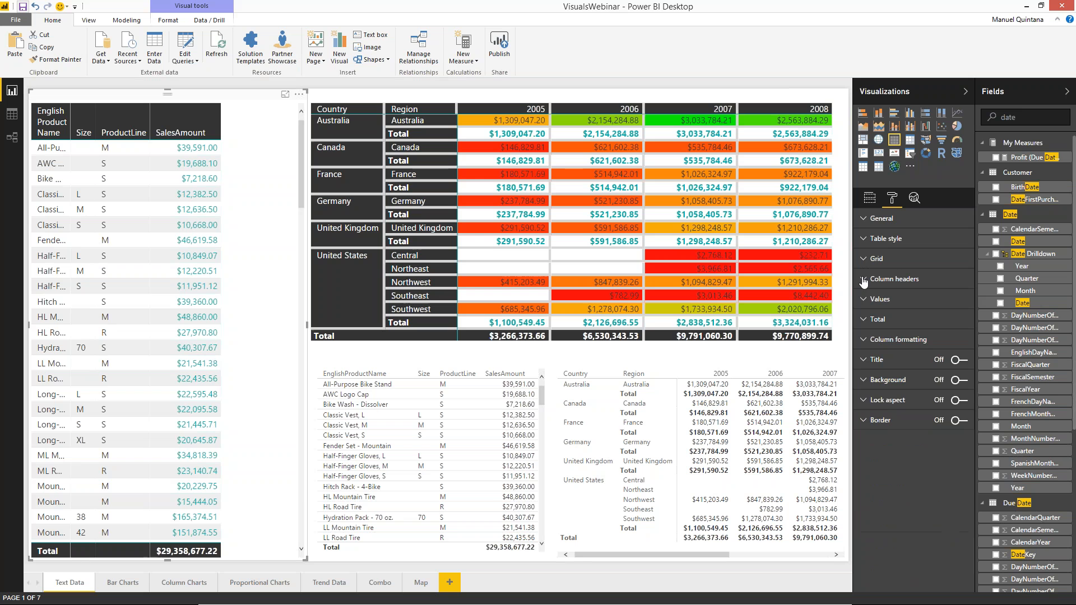
- Reset the column widths by switching column Auto-size off and on, and turn off Word wrap for the column headers
left_click(872, 220)
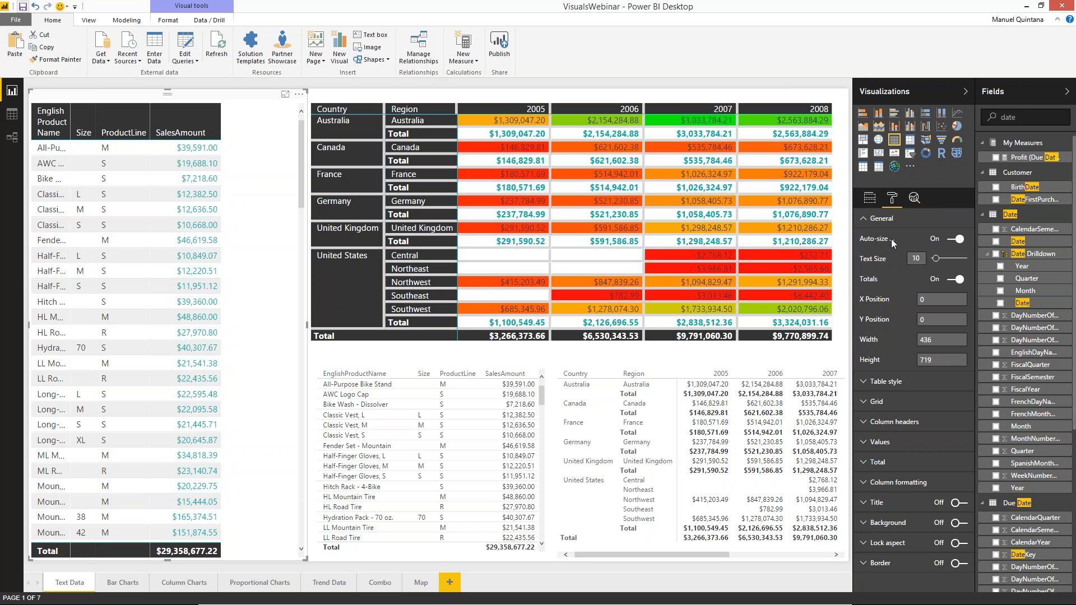
left_click(953, 240)
left_click(952, 242)
left_click(890, 424)
left_click(956, 502)
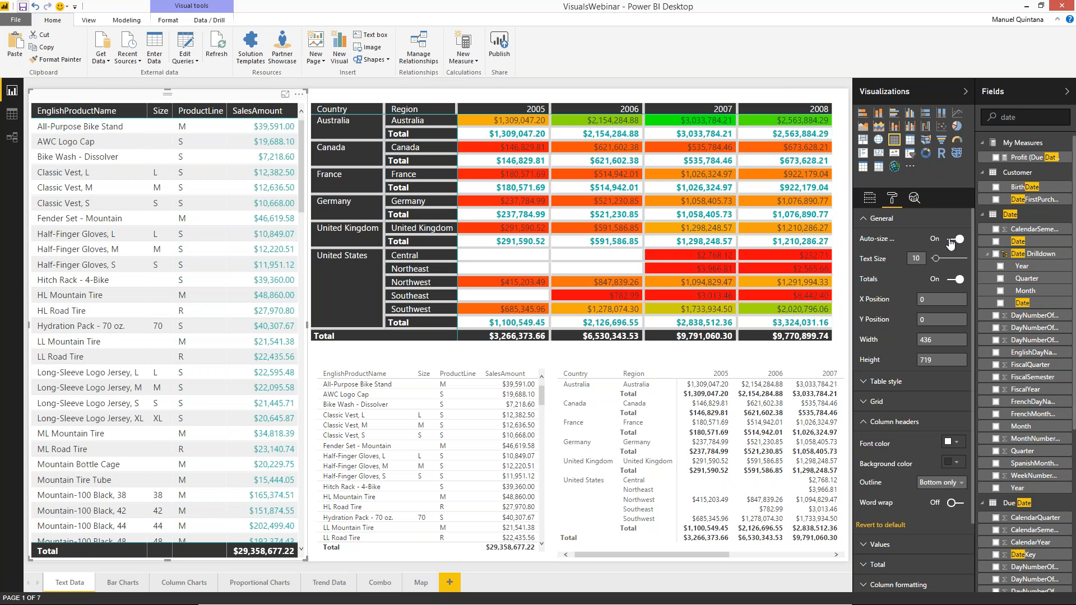
left_click(956, 239)
left_click(861, 218)
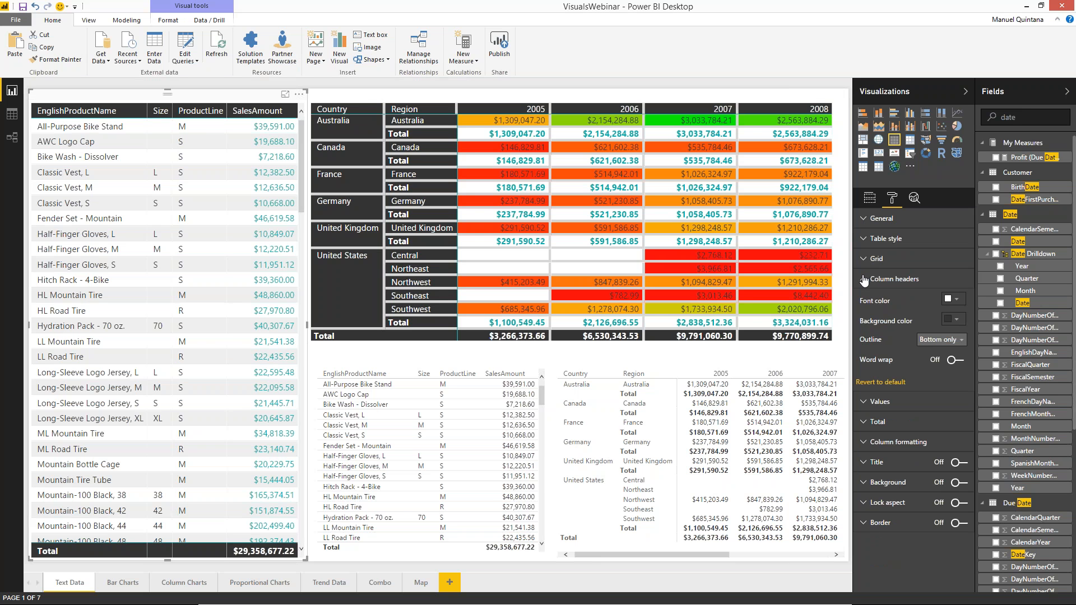
left_click(864, 279)
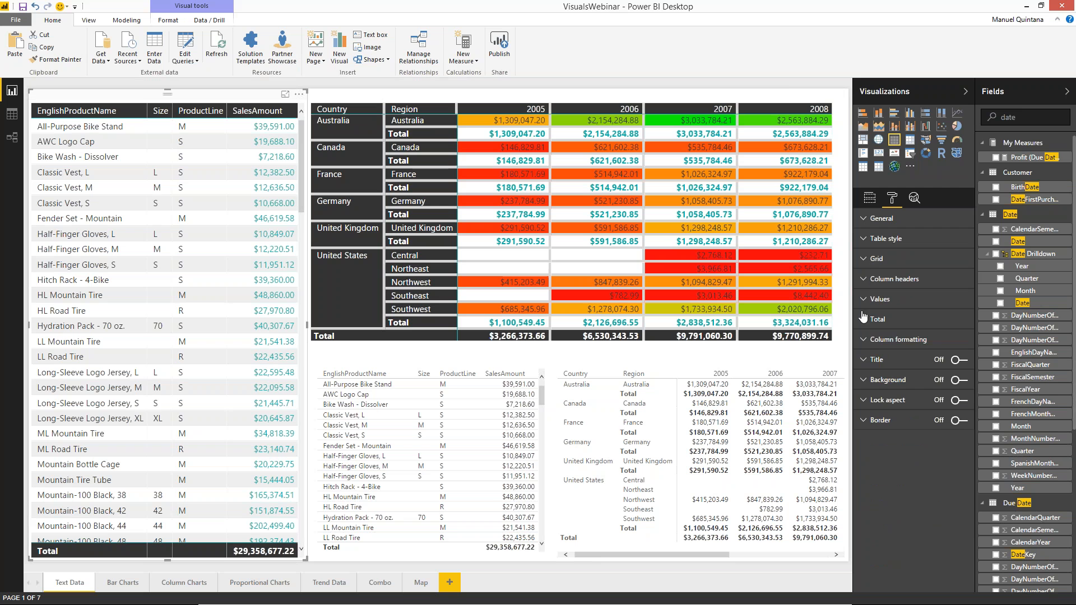
- Extend the SalesAmount column's font color to its header and total through the column formatting
left_click(869, 341)
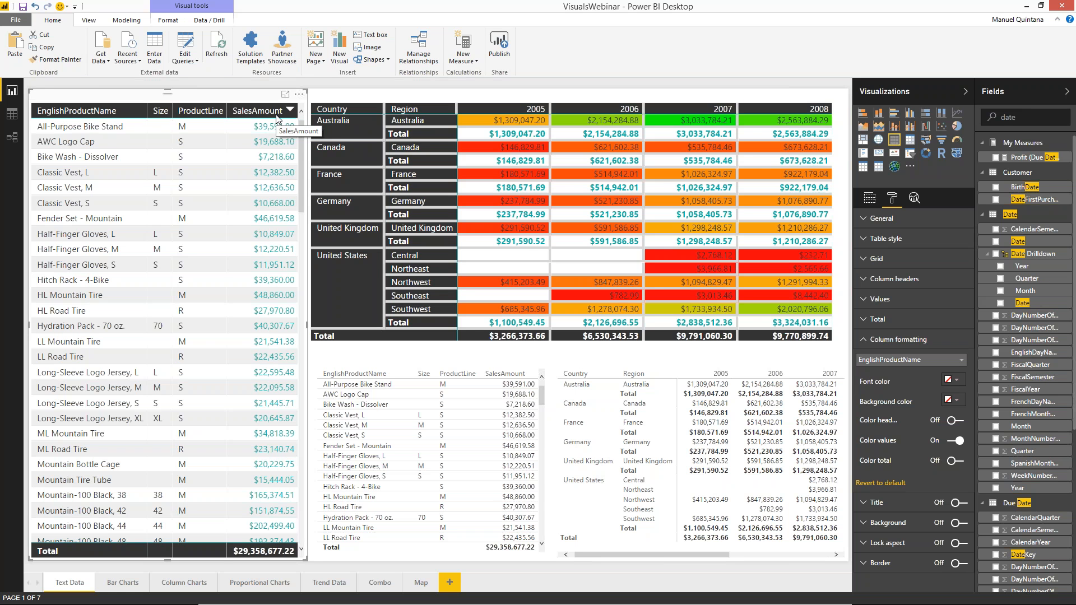
left_click(872, 365)
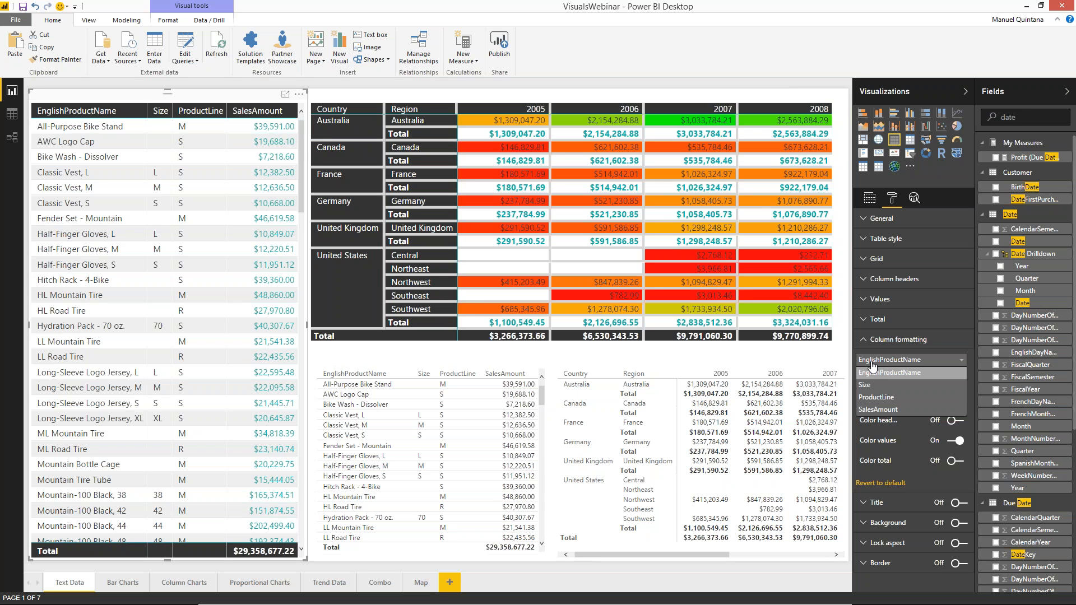
left_click(878, 410)
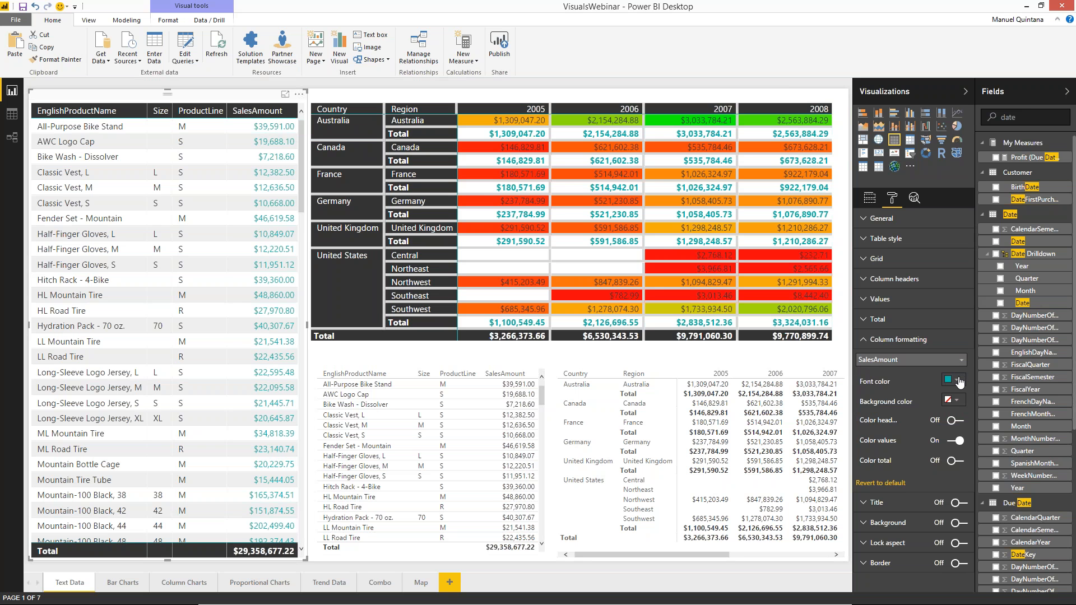
left_click(956, 422)
left_click(961, 465)
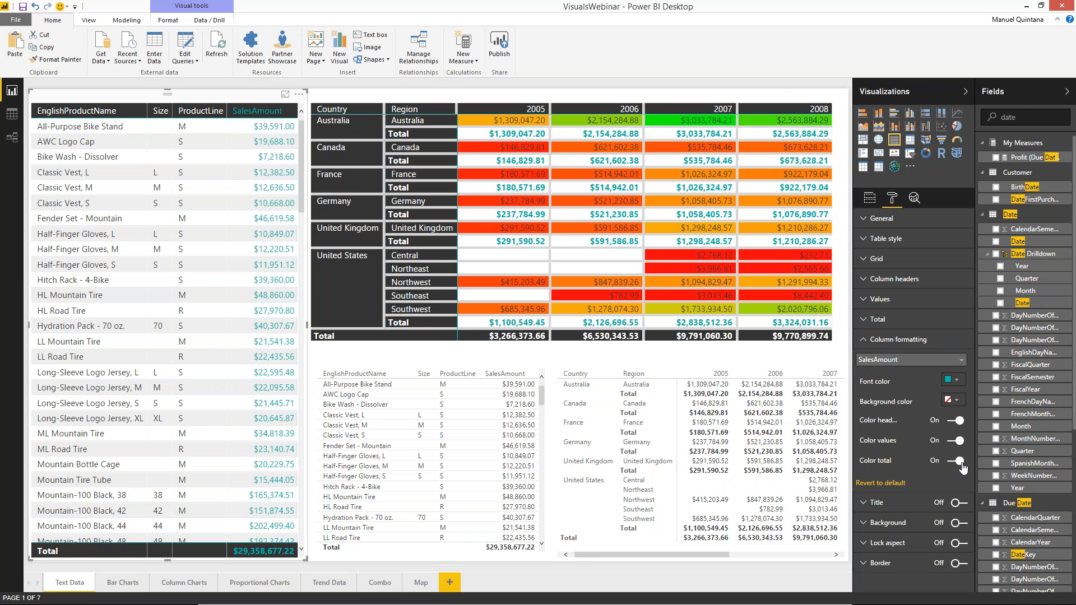
- Turn off the column color for the SalesAmount total and header
left_click(960, 463)
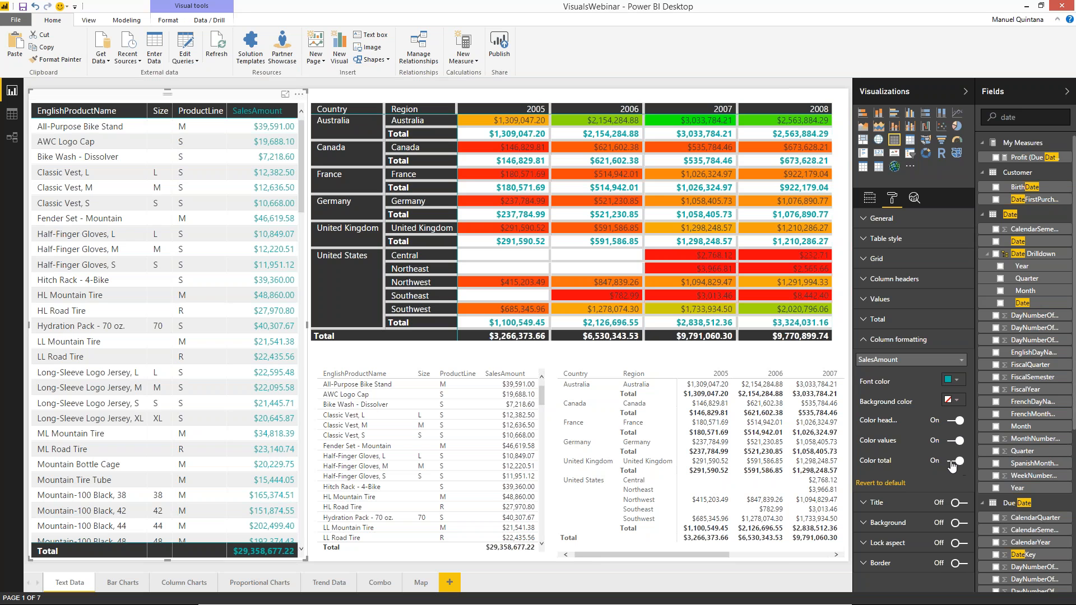
left_click(953, 426)
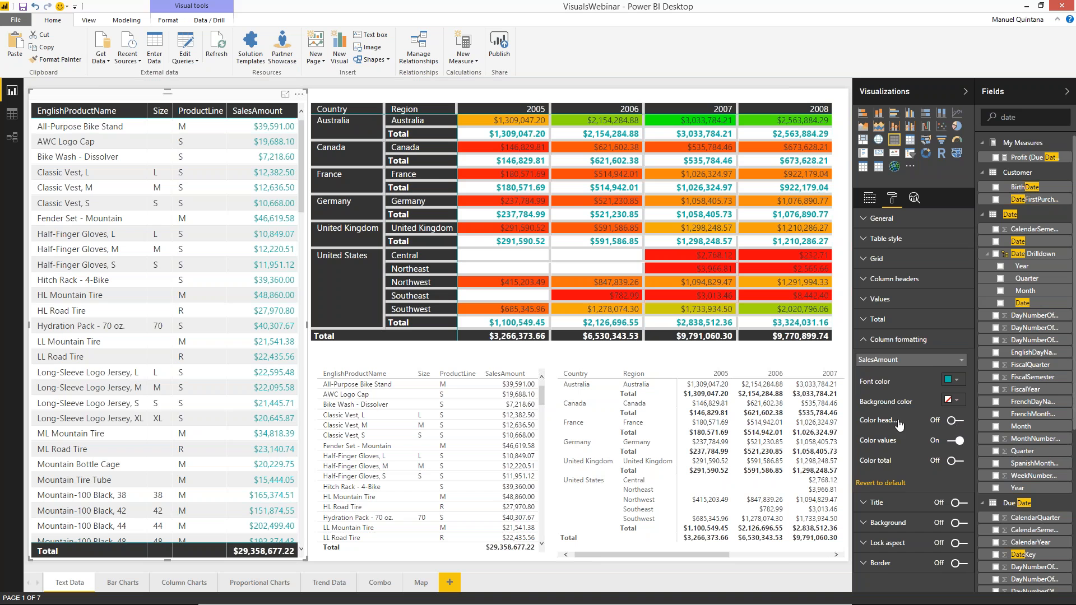
left_click(867, 343)
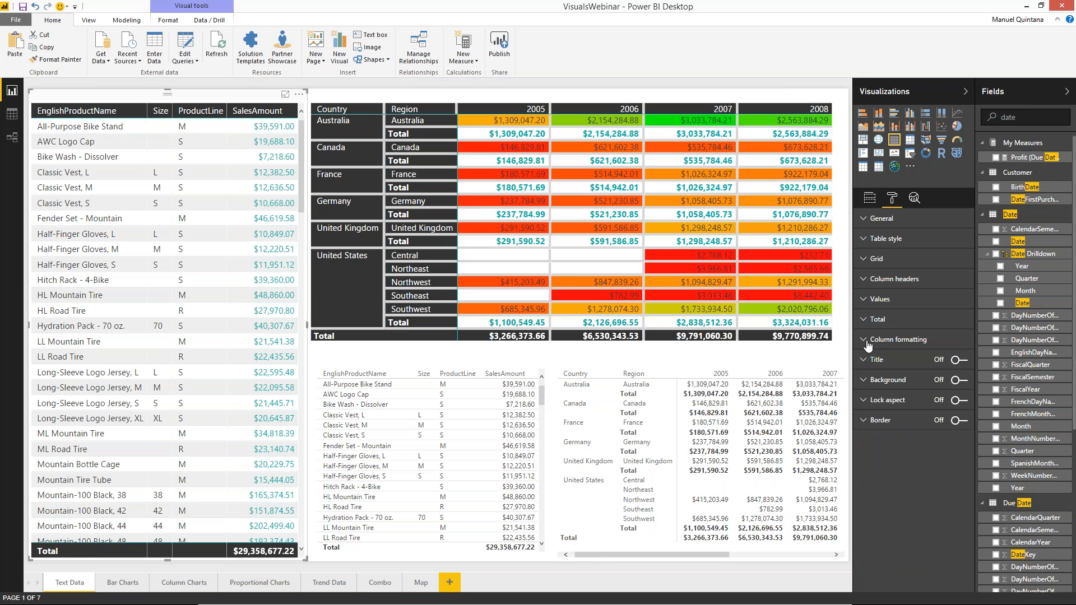
- Delete the unformatted product sales table below the colored matrix
left_click(364, 363)
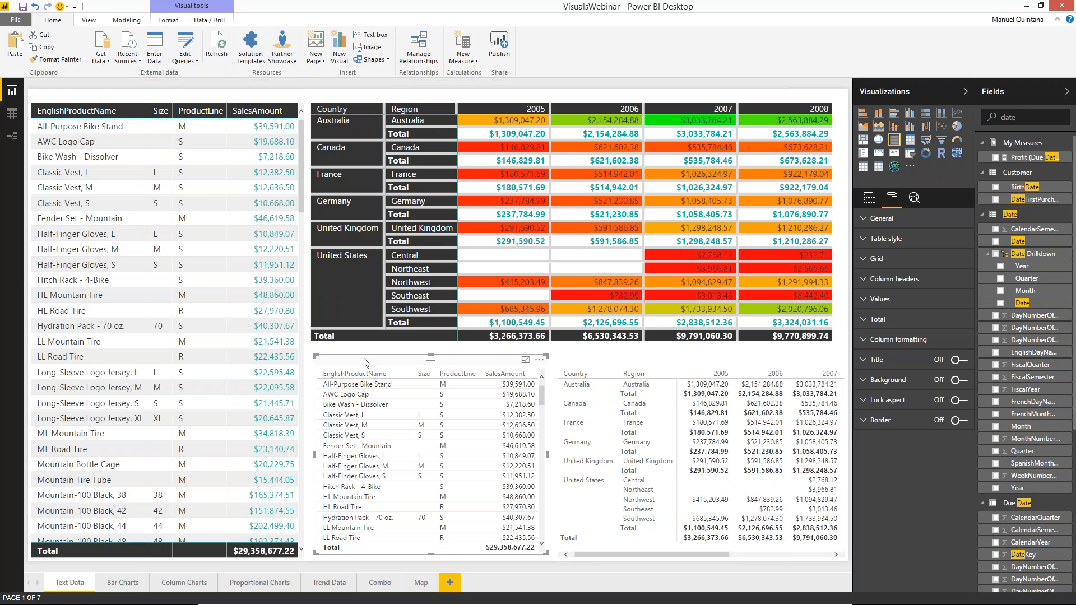
key("Delete")
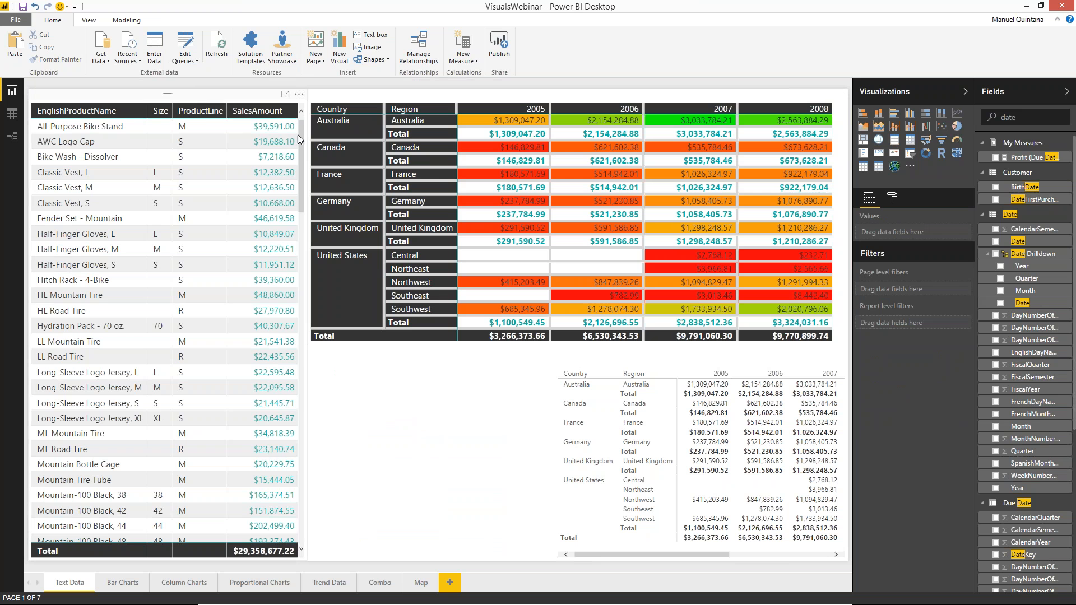
- Browse the rows of the formatted product table and view its additional options, such as Export data
scroll(301, 187, "down", 10)
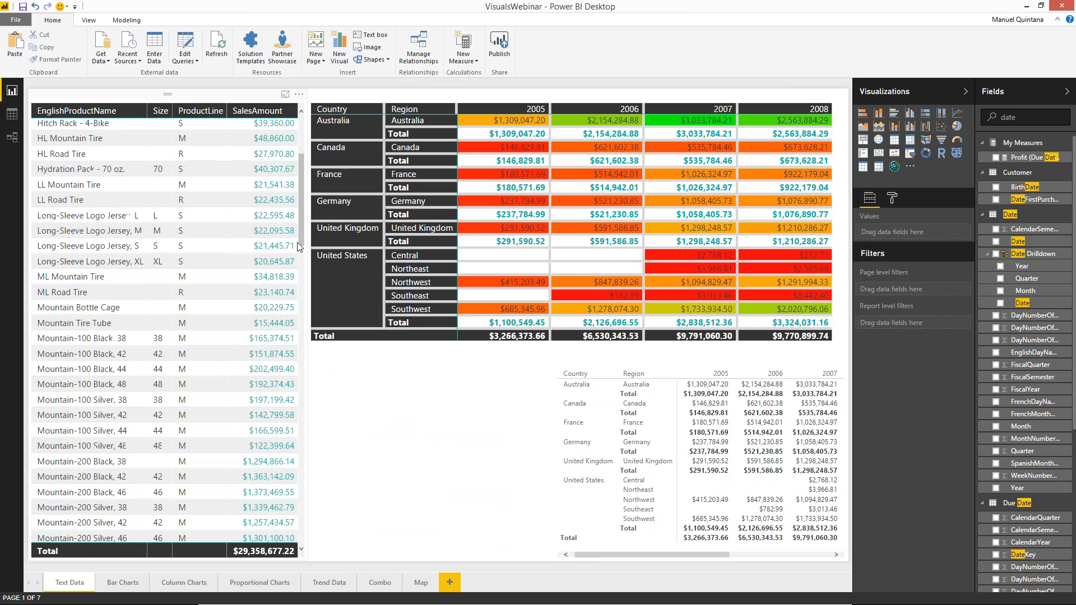
scroll(297, 245, "up", 10)
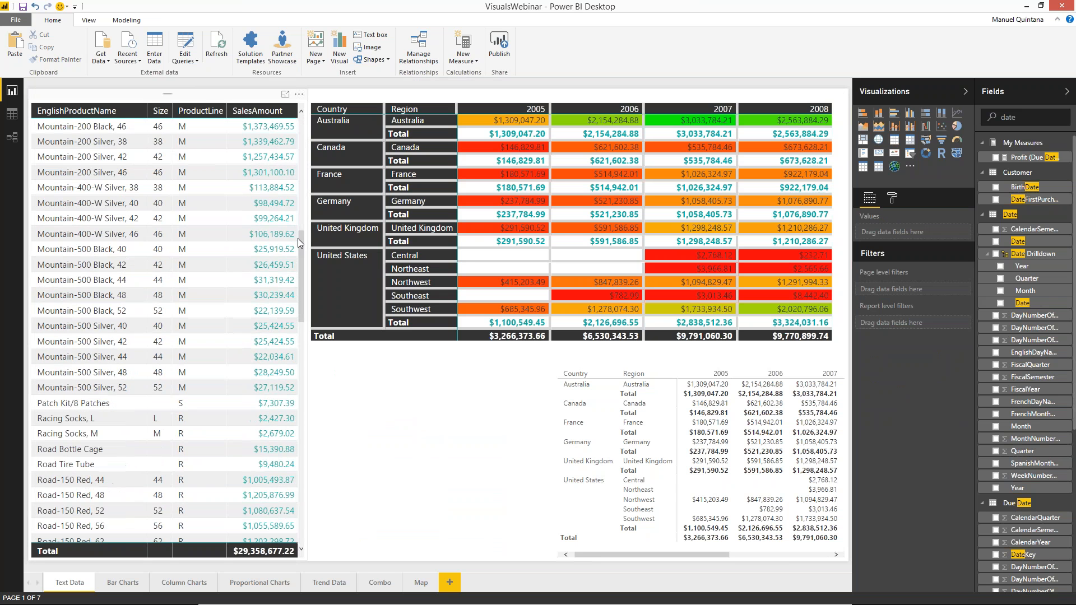
left_click(299, 96)
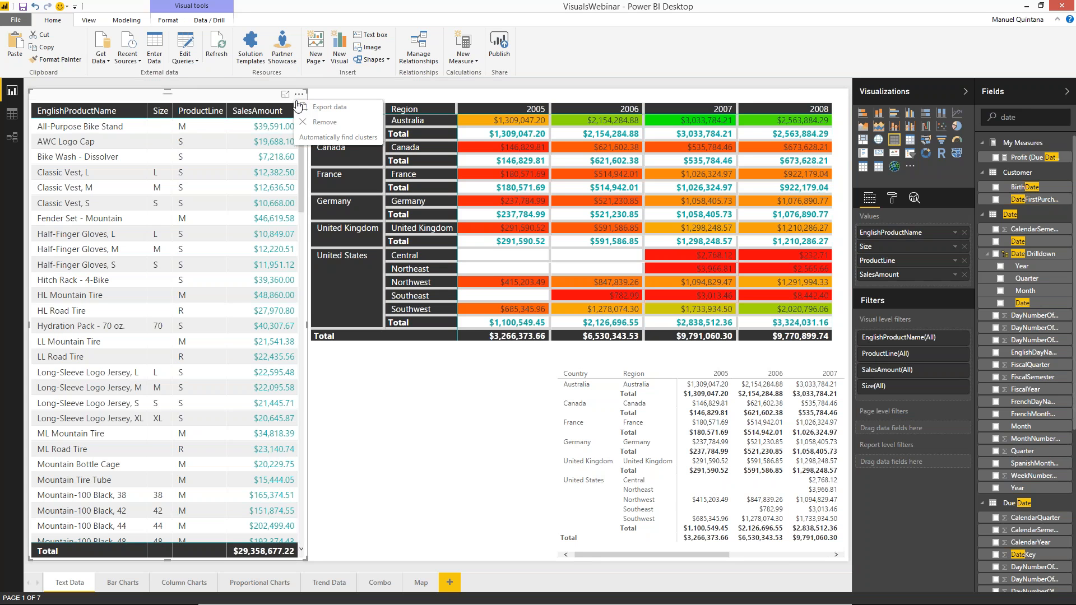
left_click(330, 411)
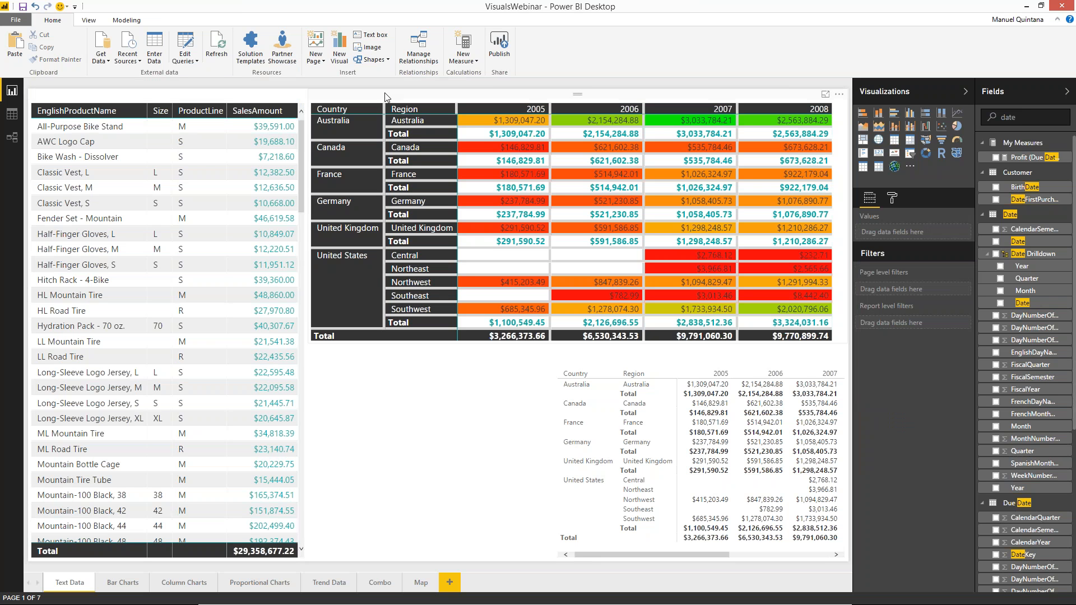
- Widen the plain country and region matrix into the freed space so its 2008 and Total columns fit
left_click(608, 336)
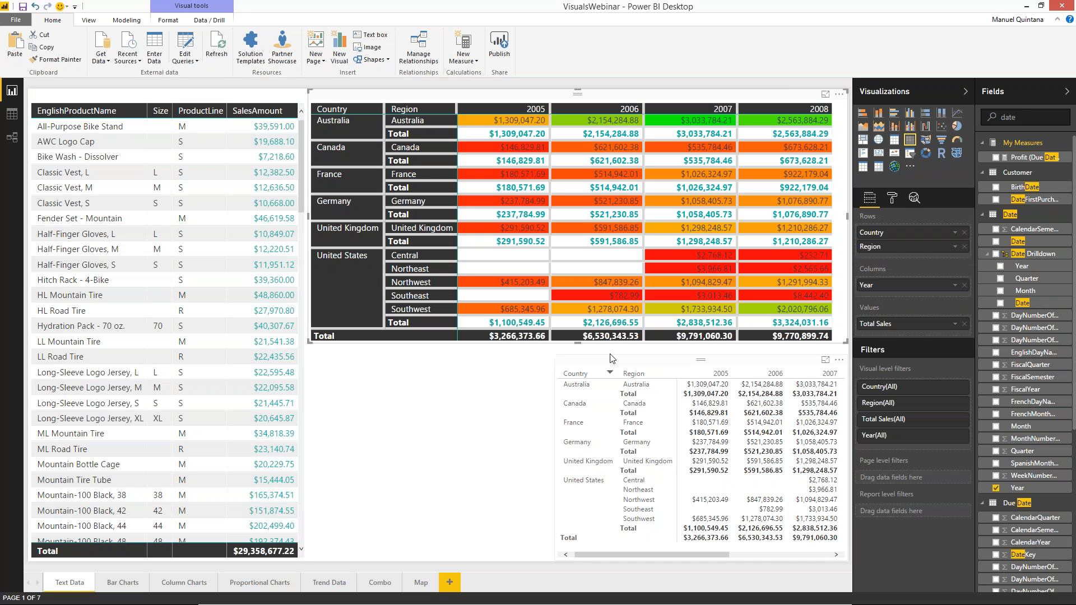
left_click(565, 447)
left_click_drag(444, 470, 359, 459)
left_click(360, 463)
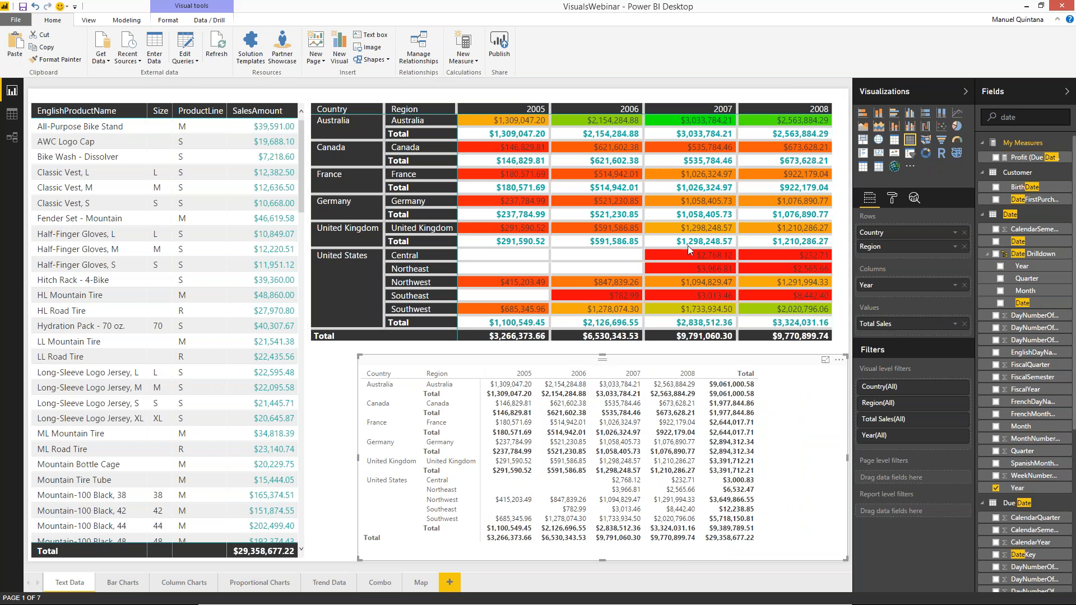
- Turn the Total column on and back off in the general formatting of the colored matrix
left_click(618, 96)
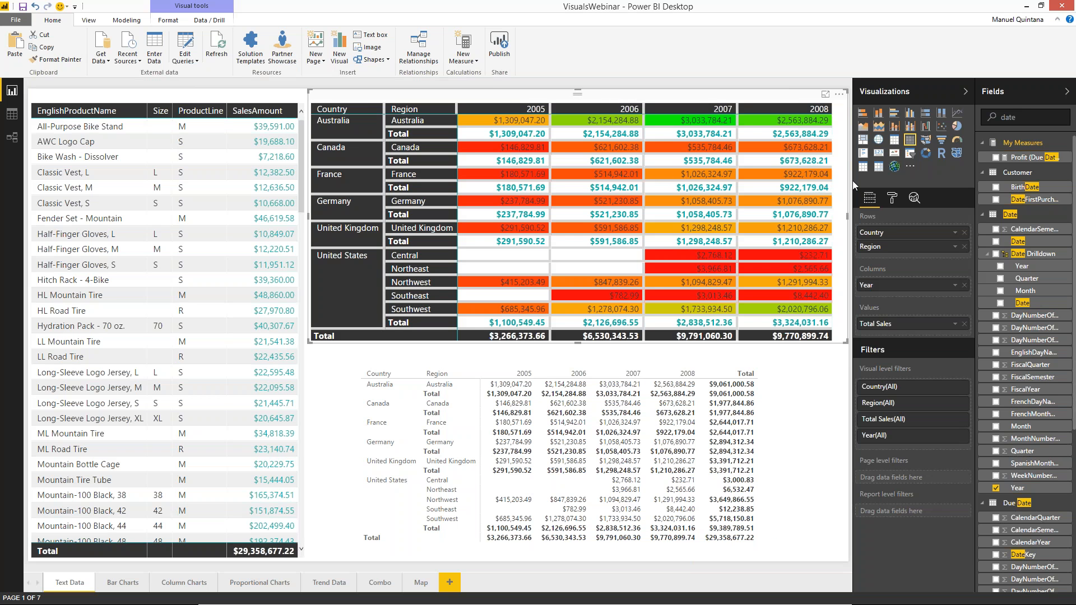
left_click(892, 202)
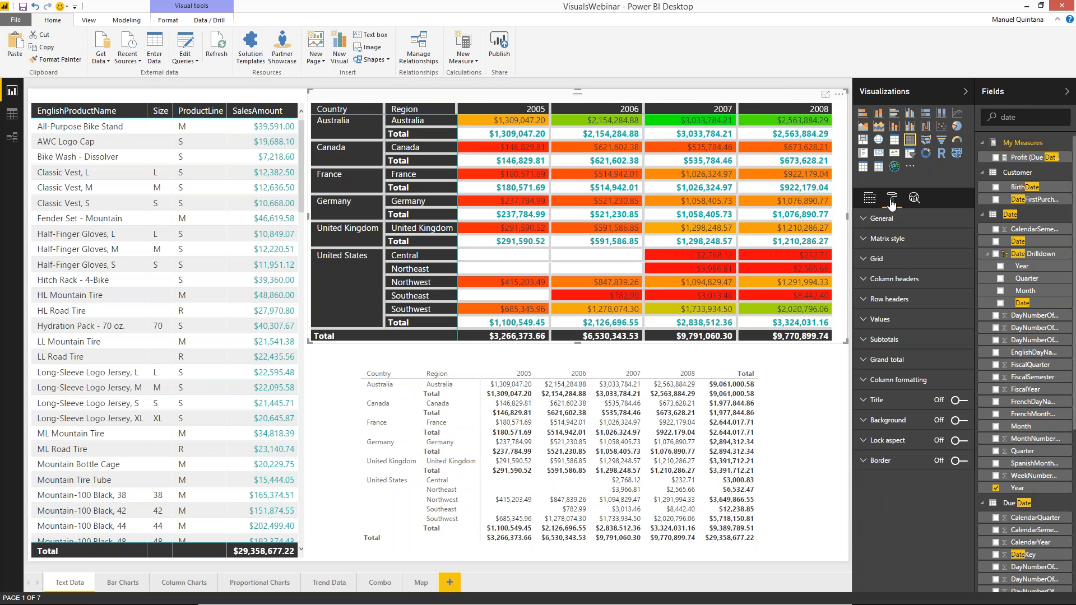
left_click(882, 220)
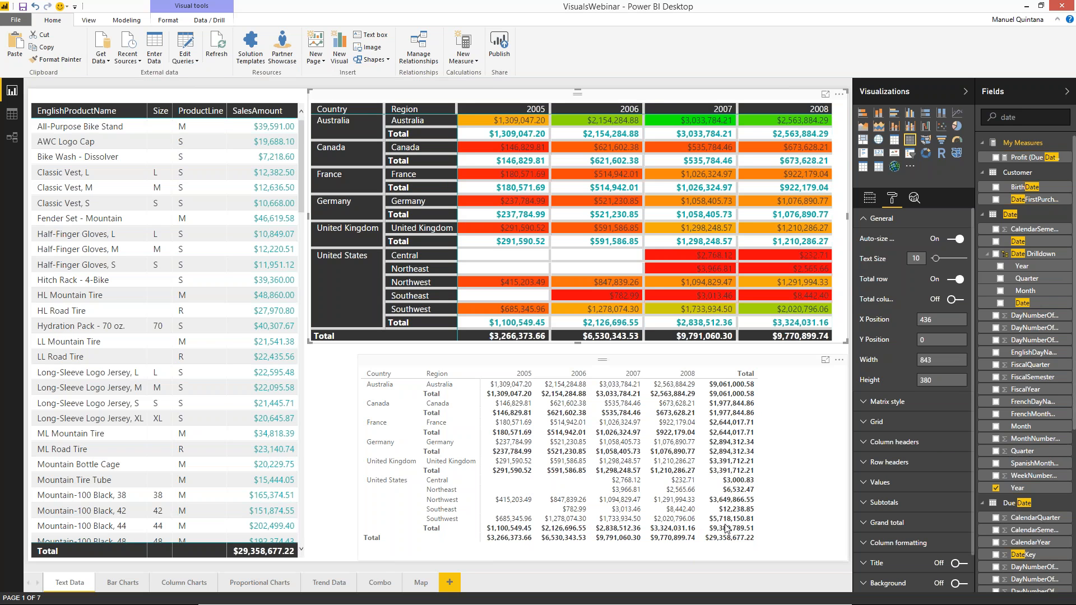
left_click(955, 300)
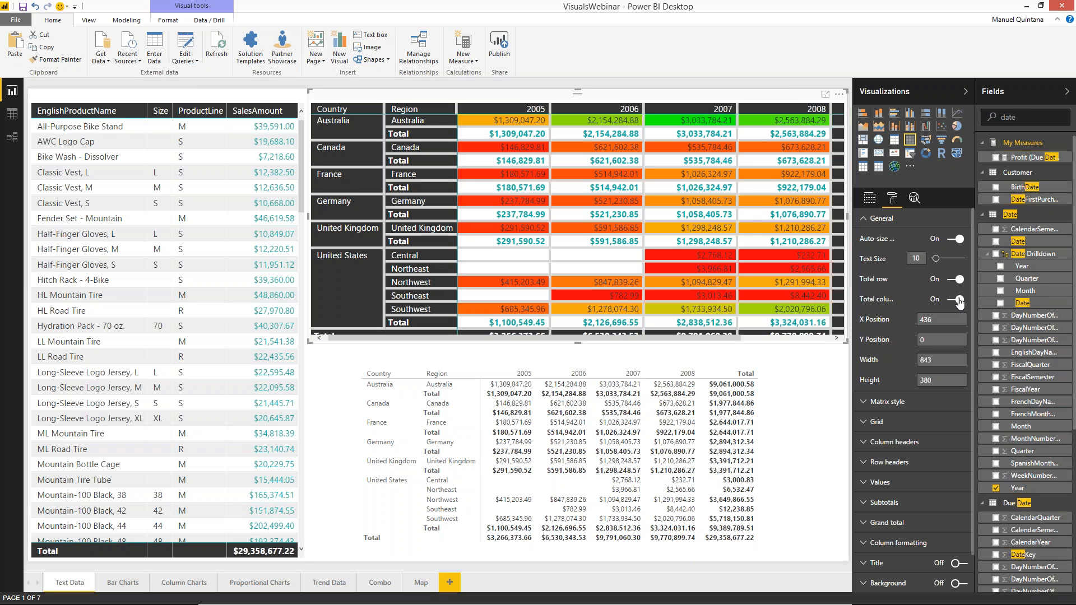
left_click(954, 299)
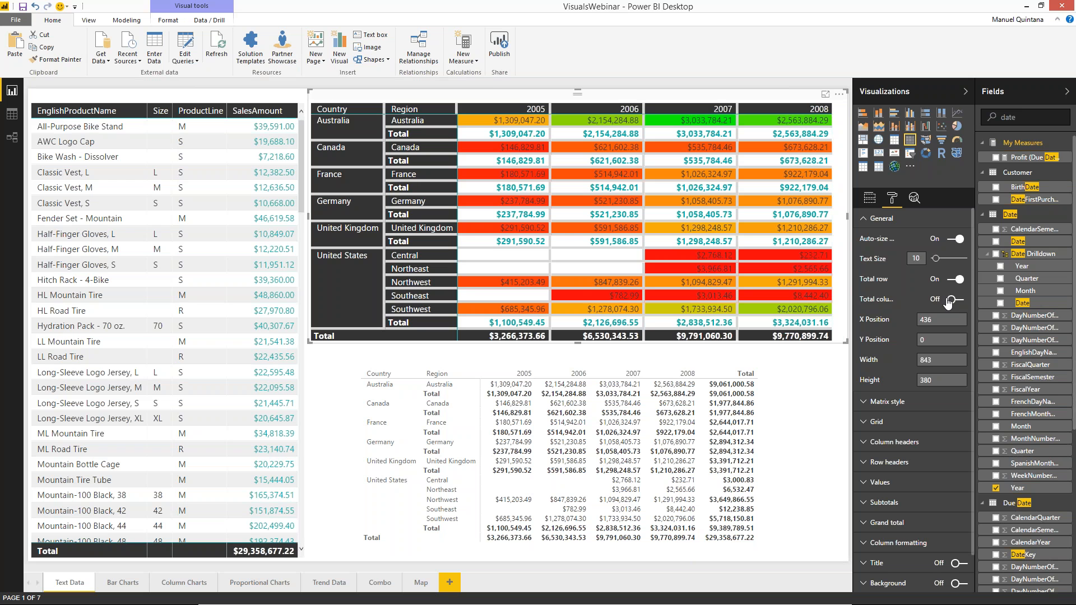
left_click(875, 221)
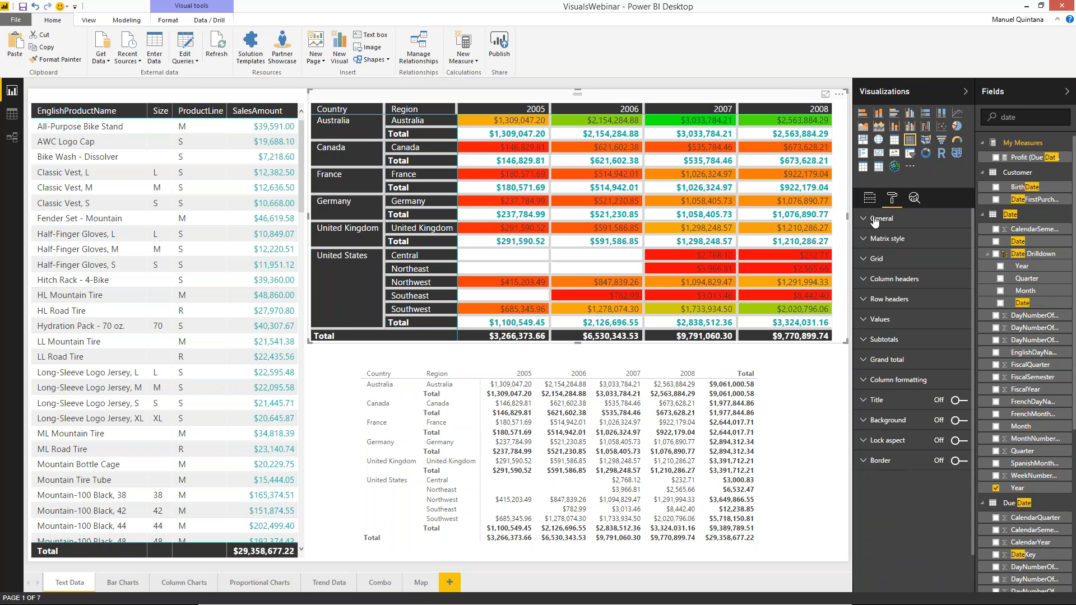
- Review the style presets available for the colored matrix
left_click(876, 240)
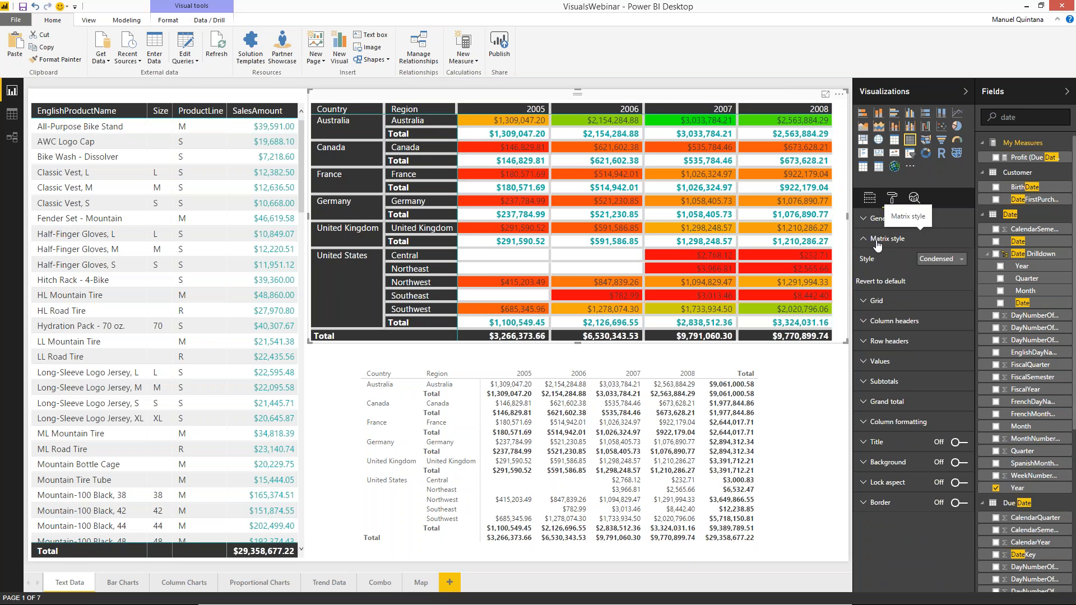
left_click(931, 262)
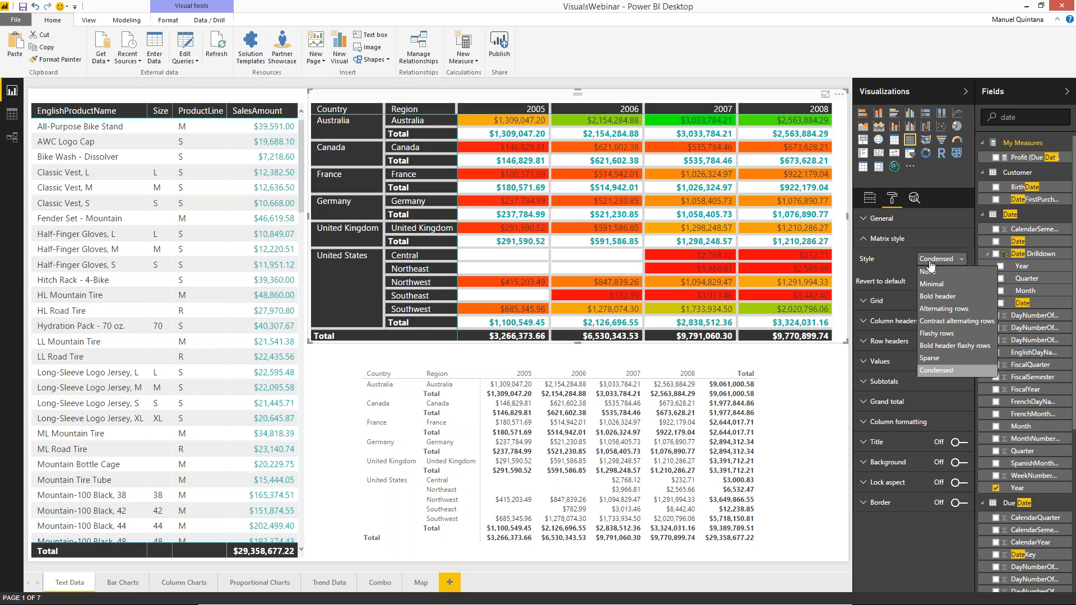
left_click(931, 265)
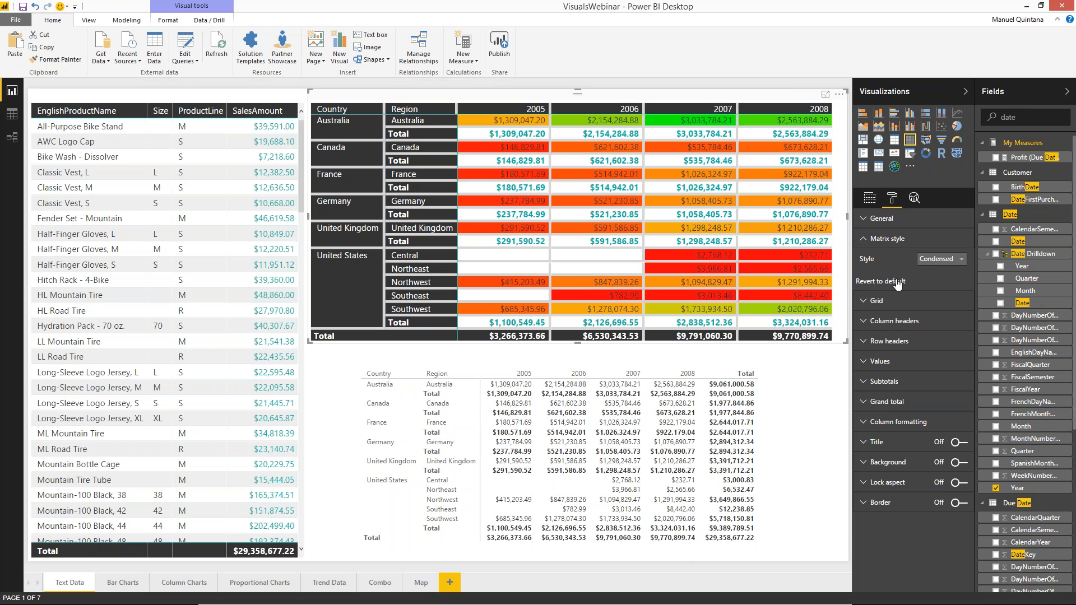
left_click(867, 241)
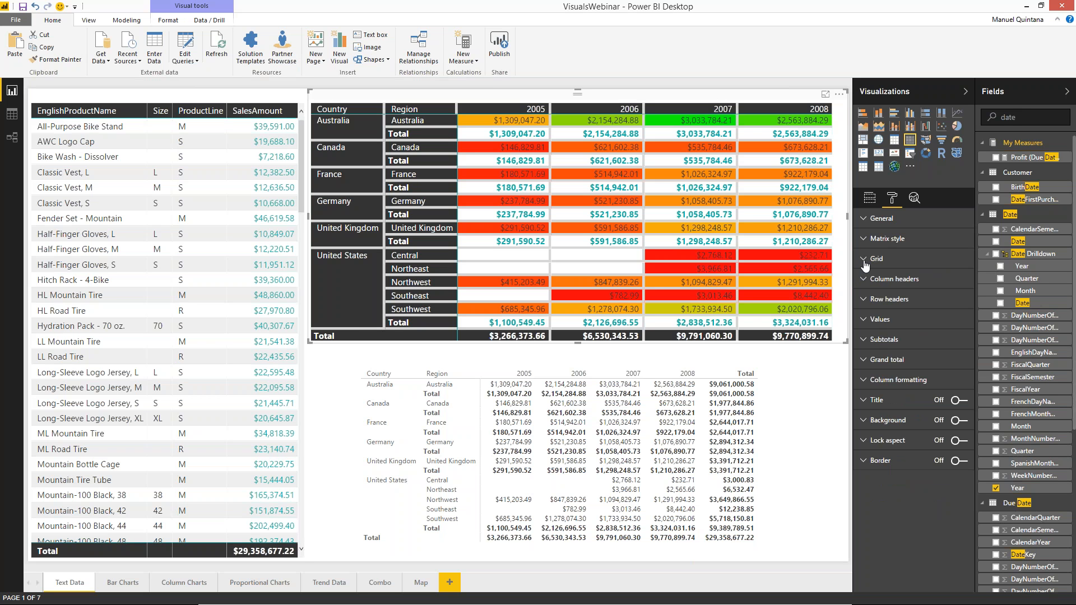
- Try a vertical and horizontal grid thickness of 1 on the colored matrix, and set both back to 4
left_click(866, 261)
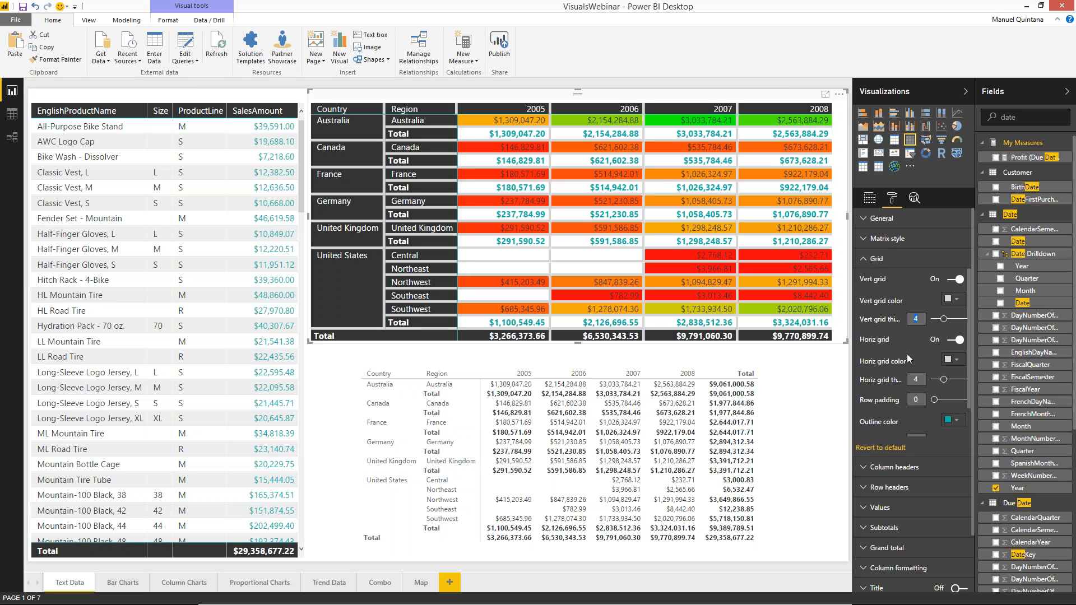
type("1")
left_click(914, 380)
type("1")
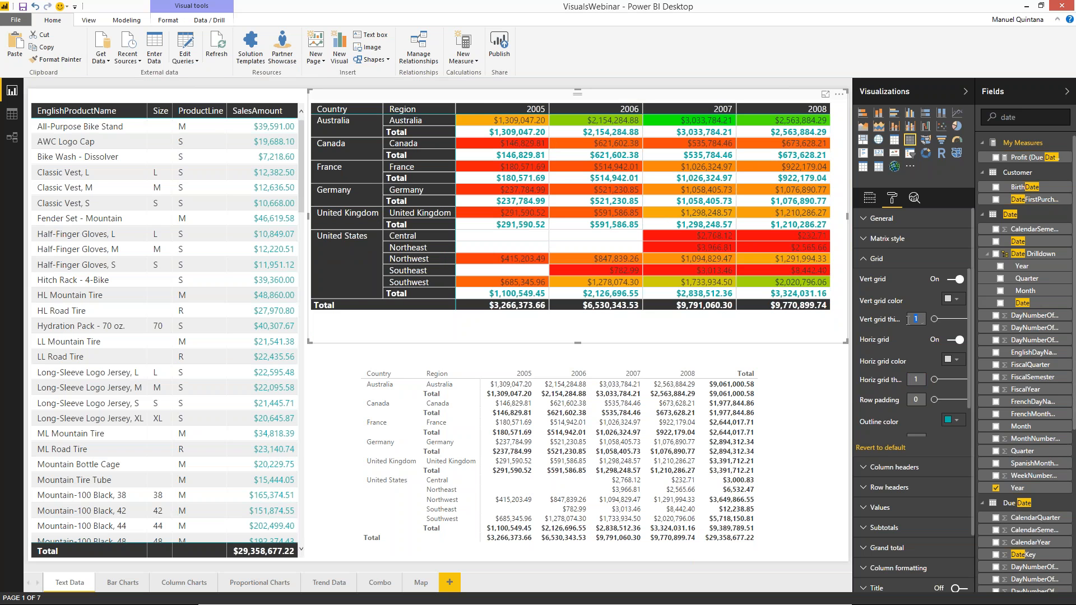
type("4")
key("Return")
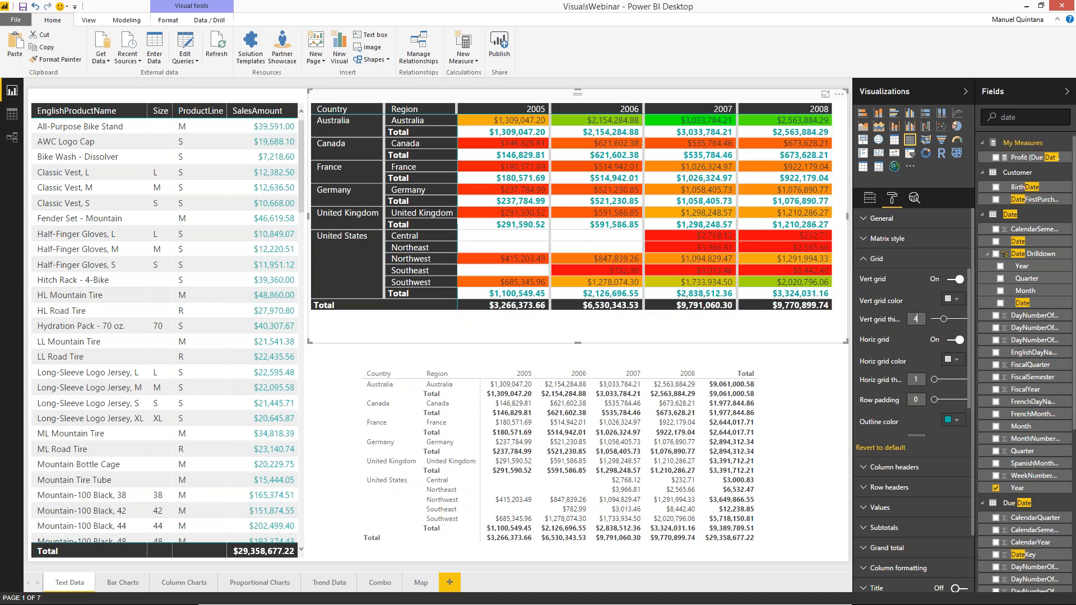
type("4")
key("Return")
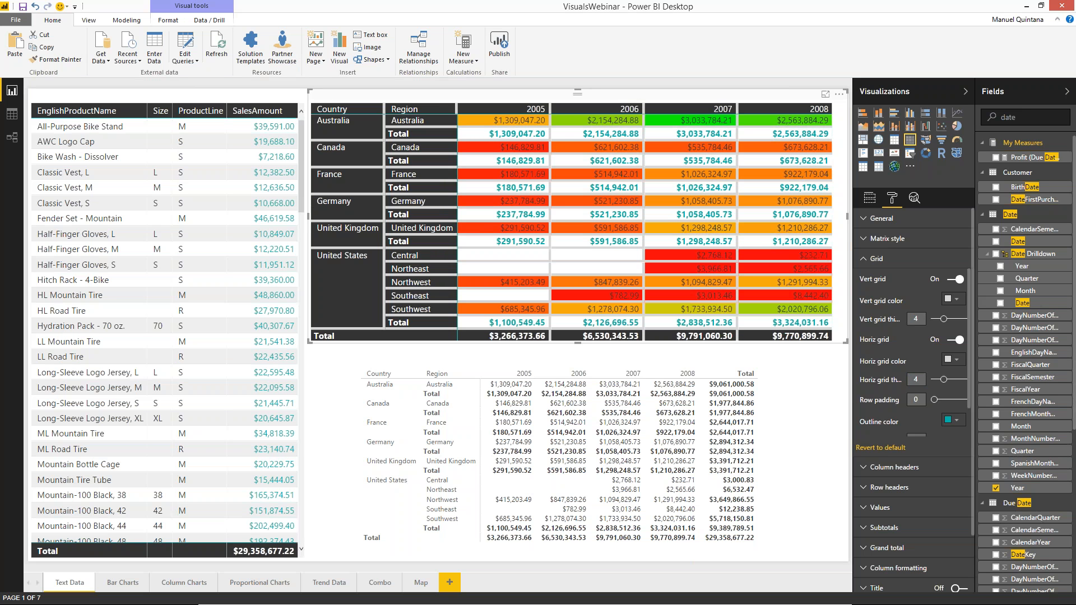
left_click(864, 260)
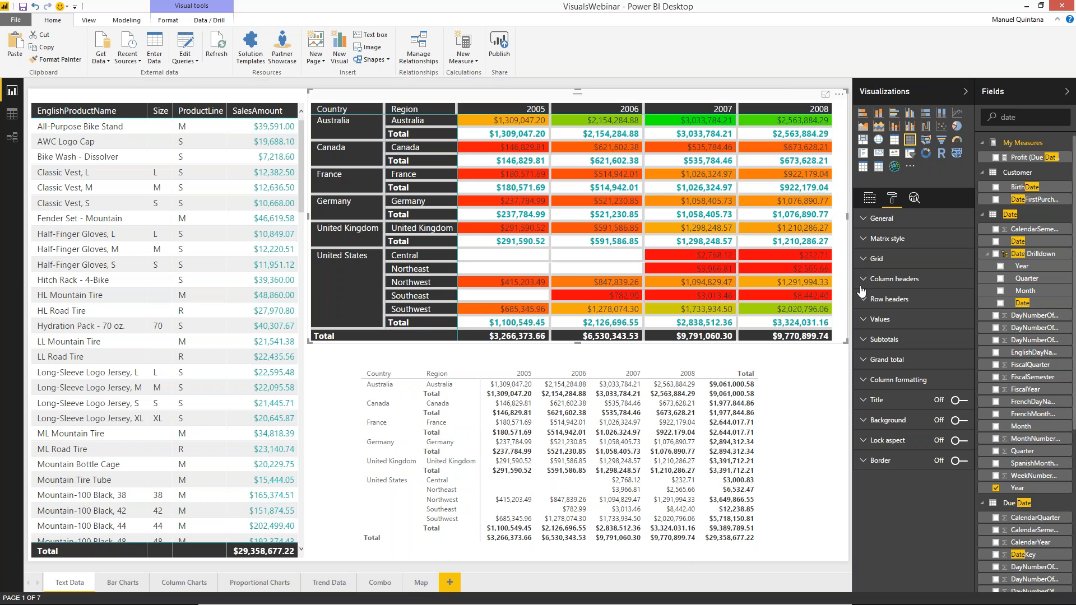
- Review the font and background color options for the colored matrix's subtotals and the fields it uses
left_click(869, 339)
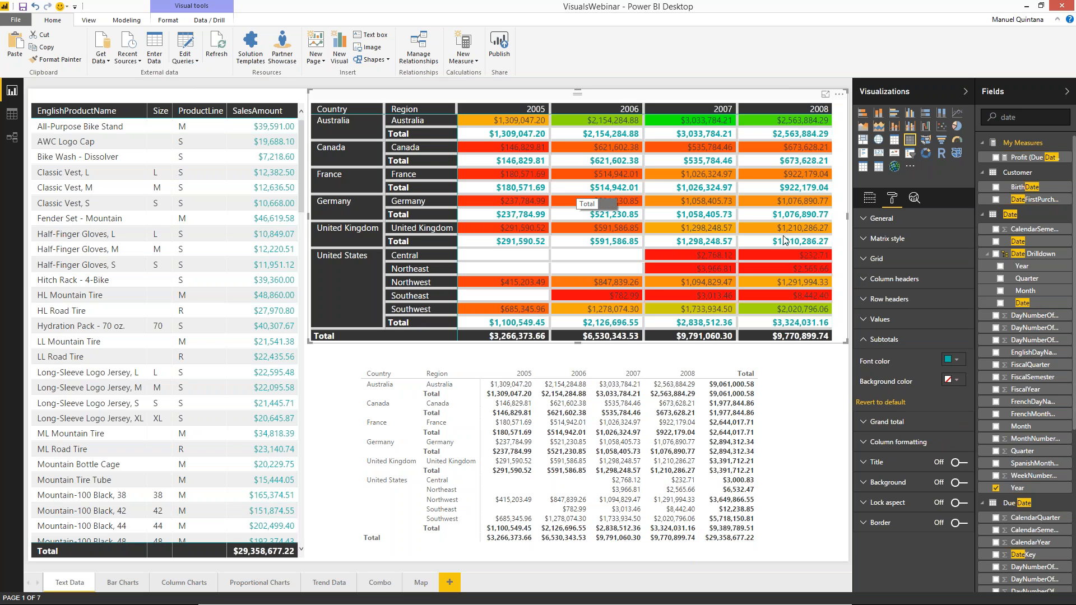
left_click(873, 204)
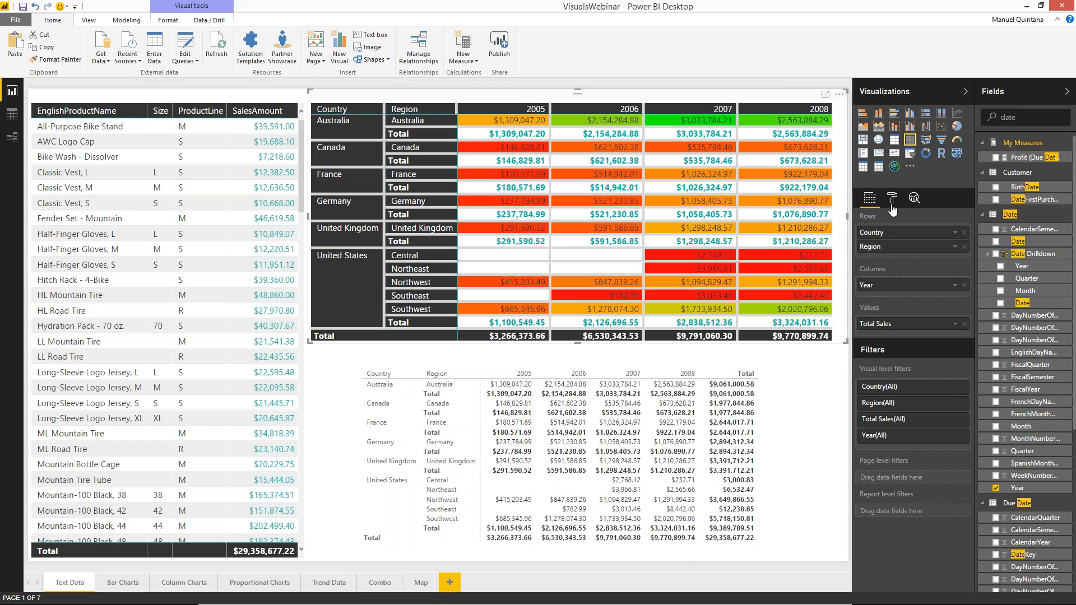
left_click(893, 201)
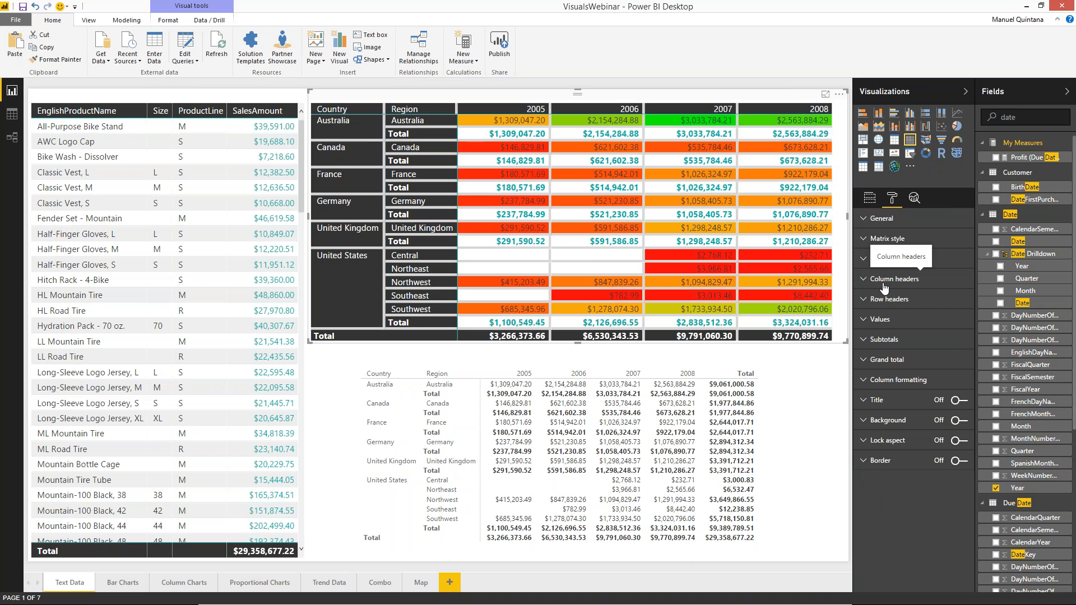
left_click(877, 341)
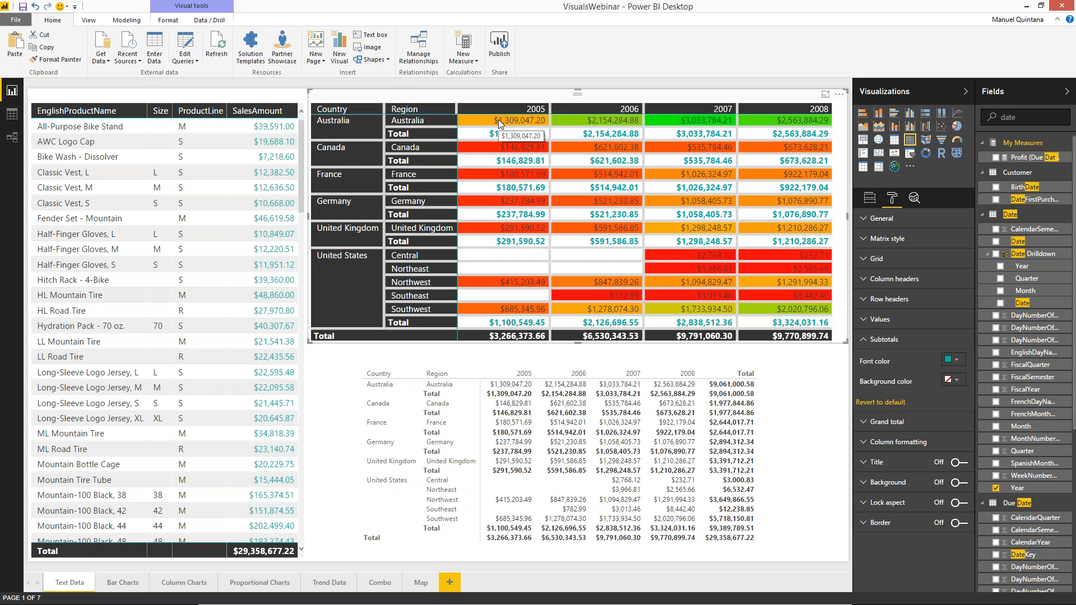
left_click(866, 341)
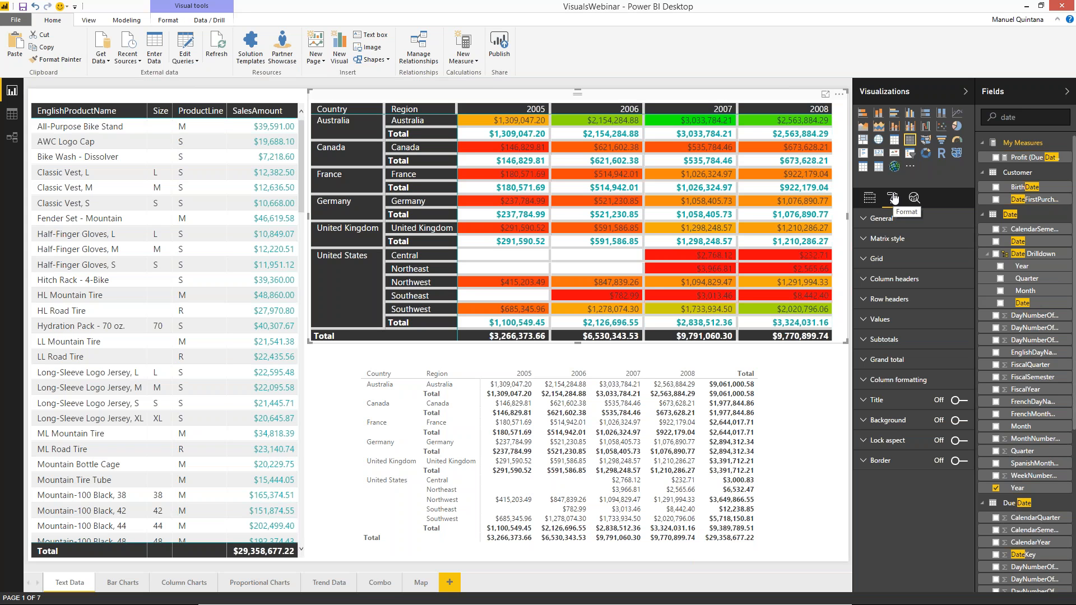
- Open the conditional formatting of the matrix's Total Sales values and compare the color scale with Diverging off and on
left_click(868, 199)
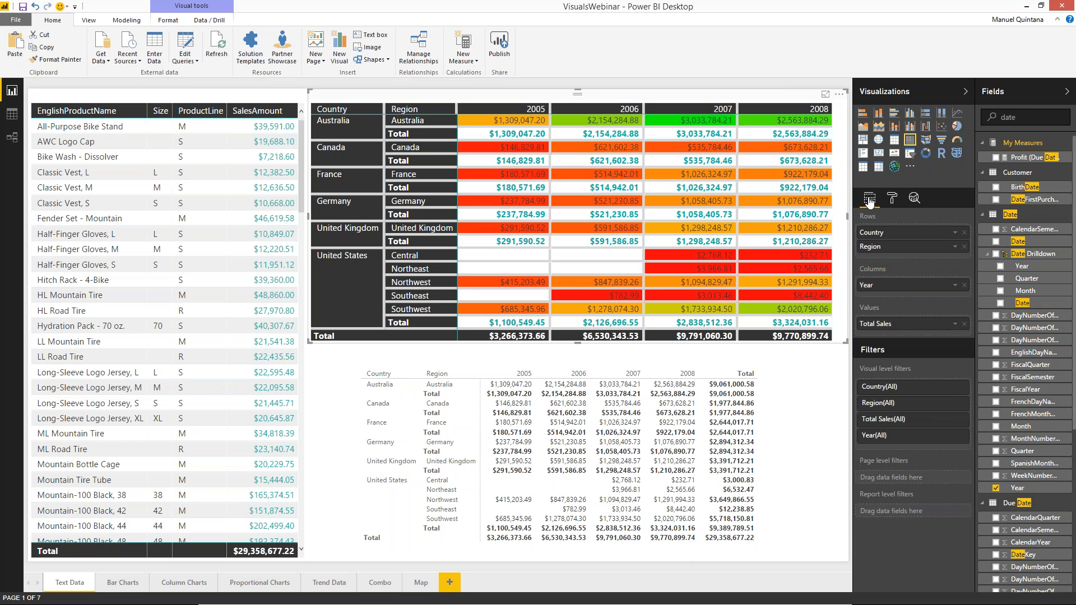
left_click(956, 326)
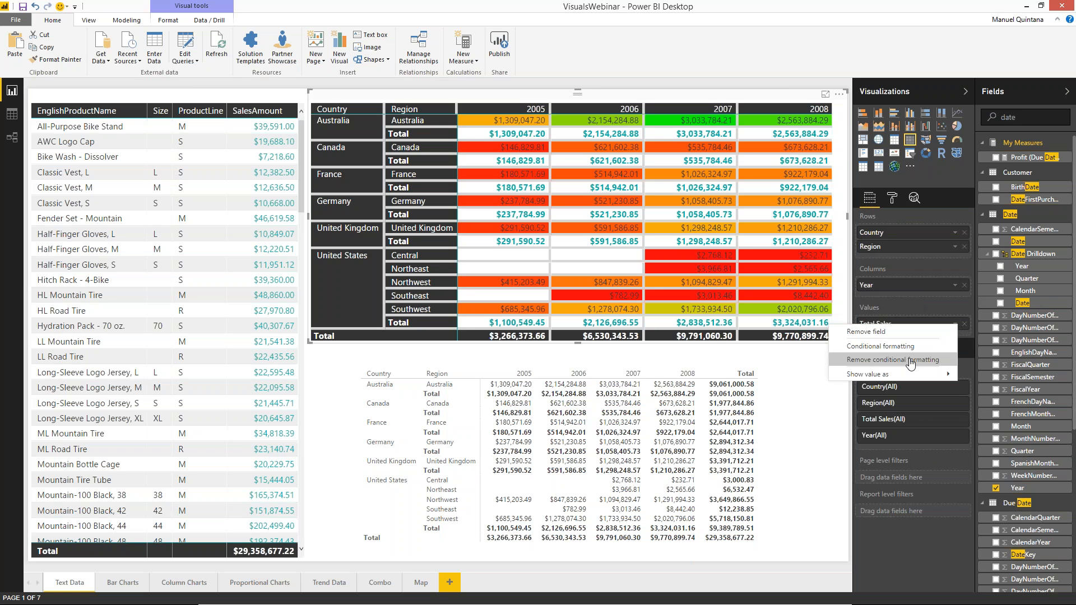
left_click(905, 349)
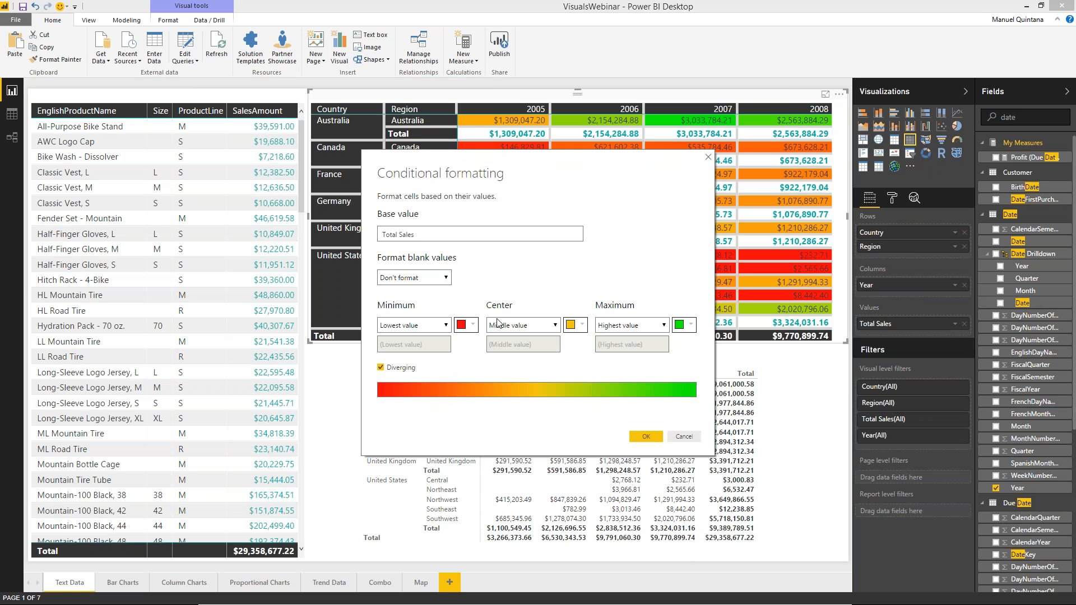
left_click(381, 369)
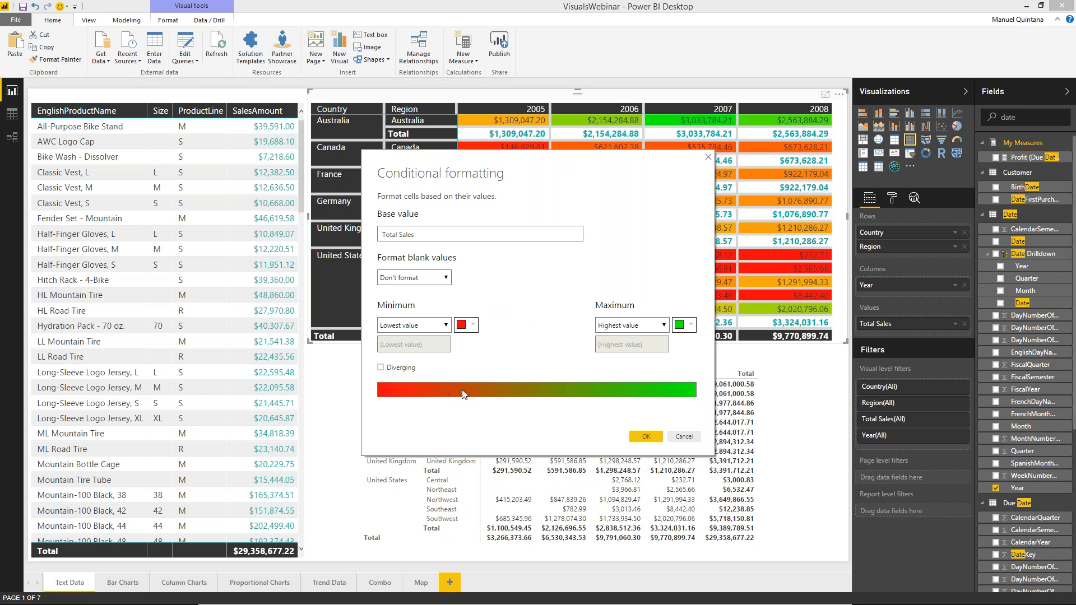
left_click(382, 368)
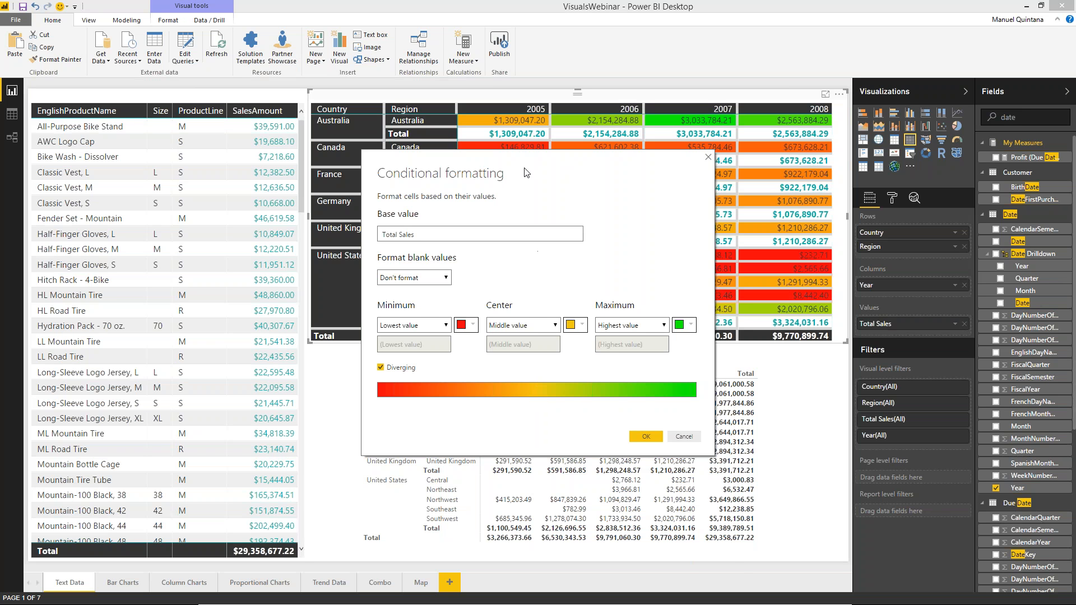
- Move the conditional formatting dialog off the matrix, review the options for formatting blank values, and cancel the dialog
left_click_drag(527, 198, 547, 302)
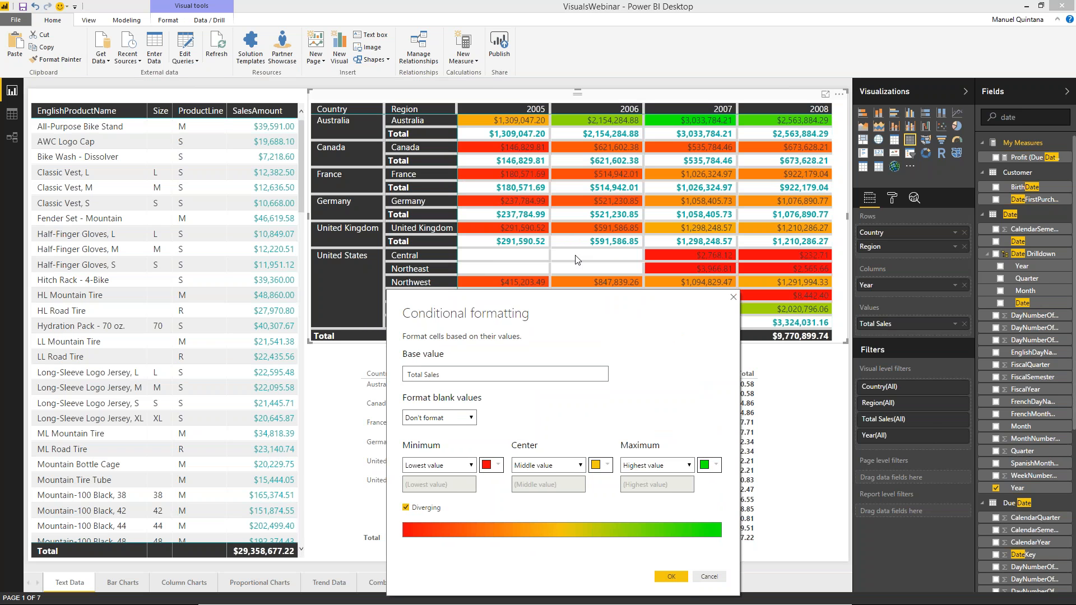
left_click(472, 420)
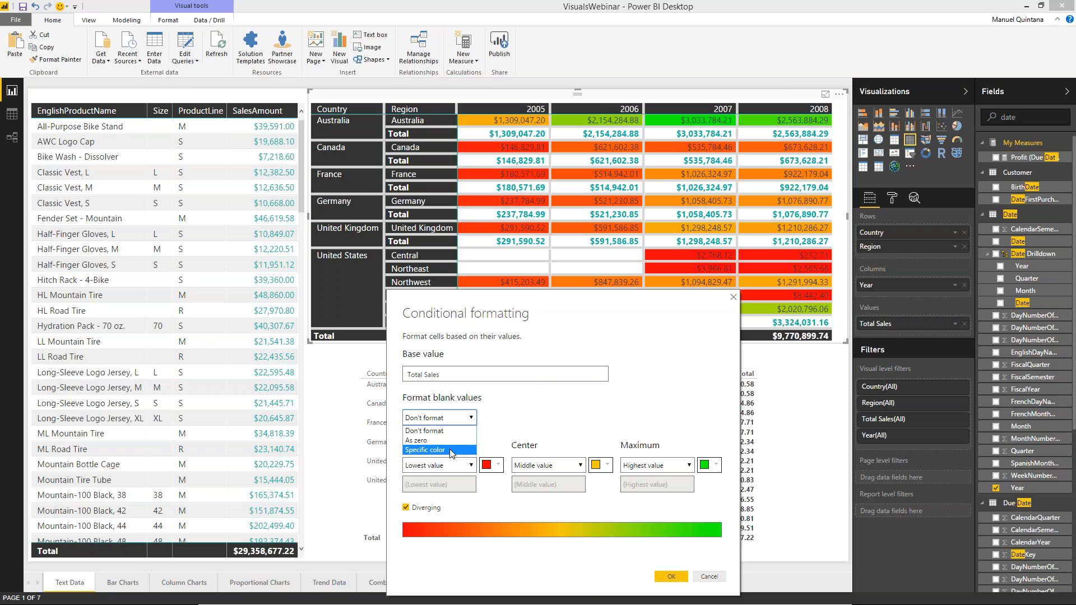
left_click(709, 576)
left_click(709, 577)
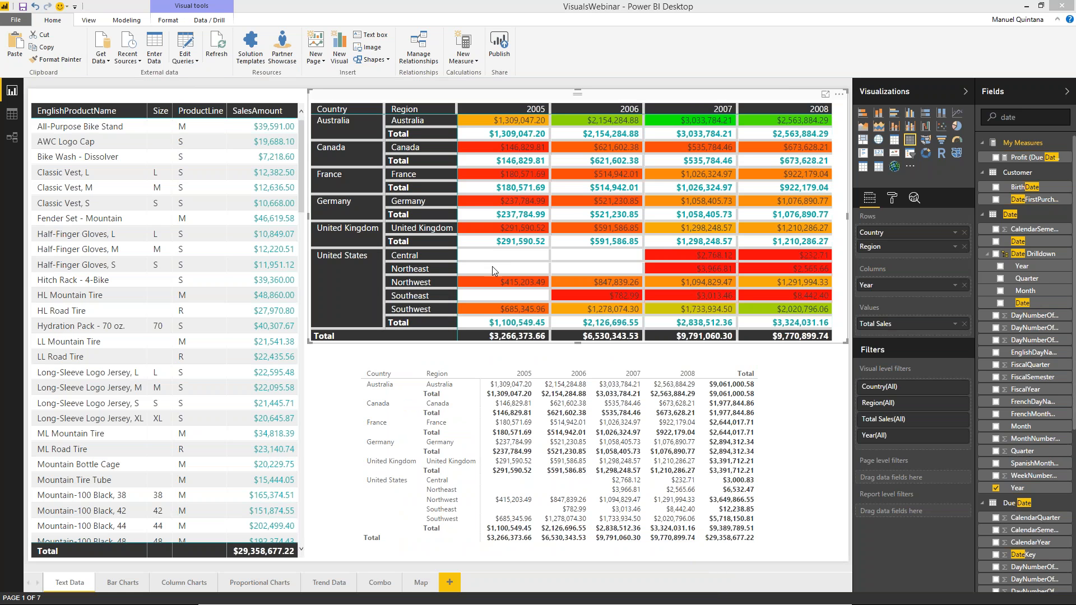
- Delete the plain matrix and put a card showing the Total Sales measure in its place
left_click(512, 367)
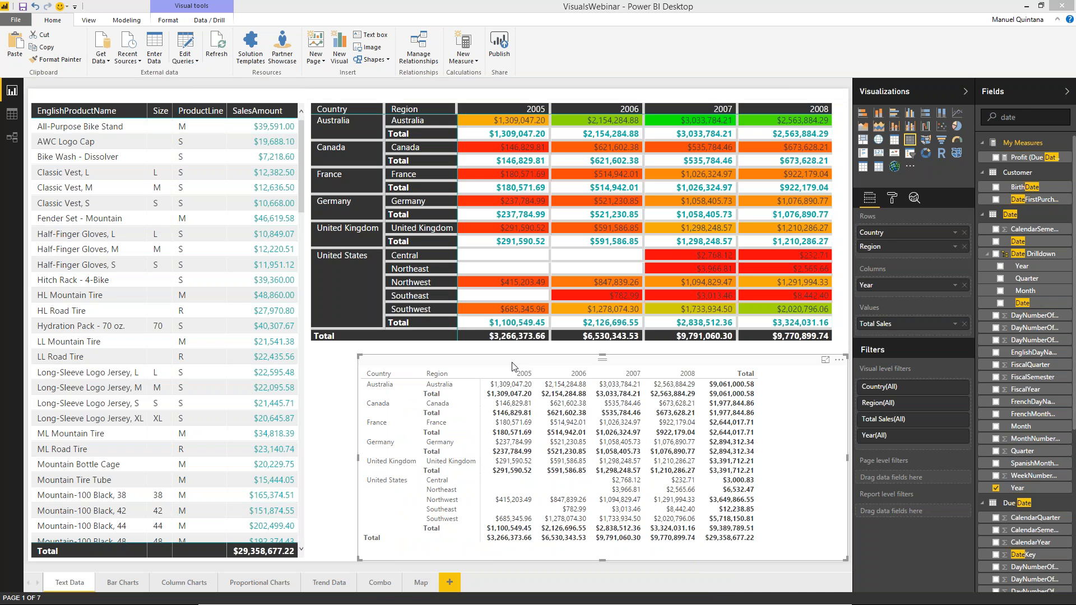
key("Delete")
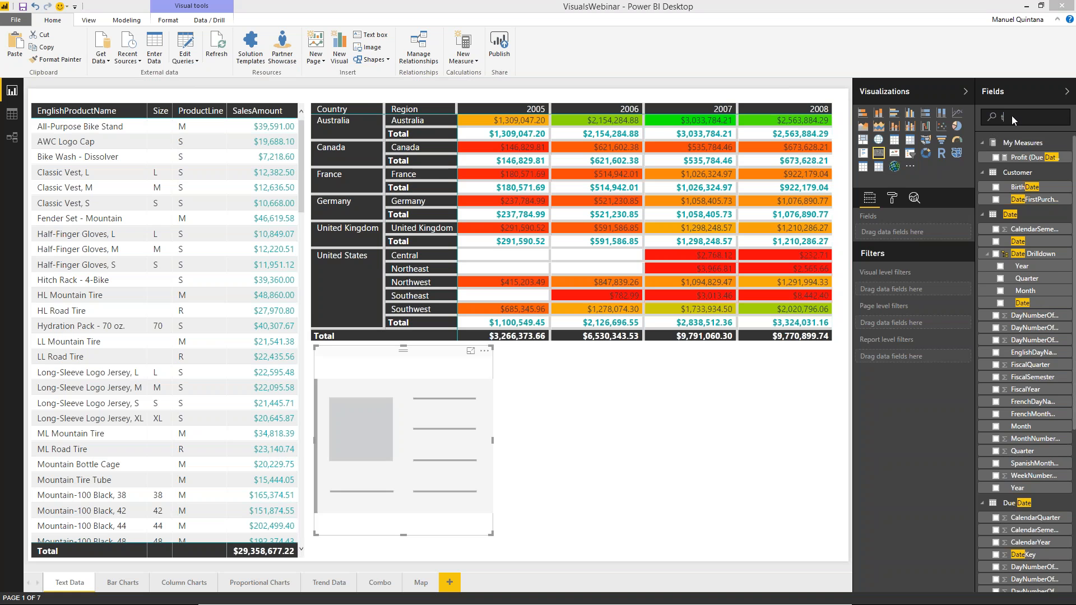
type("otal sales")
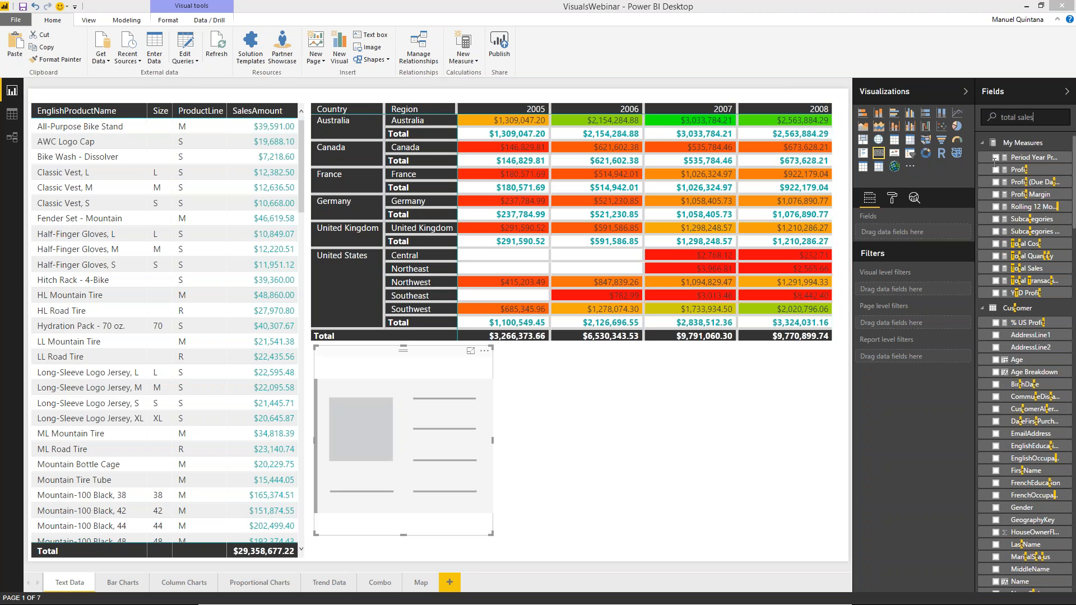
left_click(996, 157)
- Shrink the Total Sales card and place it just below the colored matrix, against the report page's right edge
left_click_drag(490, 532, 490, 406)
left_click_drag(402, 350, 680, 362)
left_click_drag(775, 366, 802, 364)
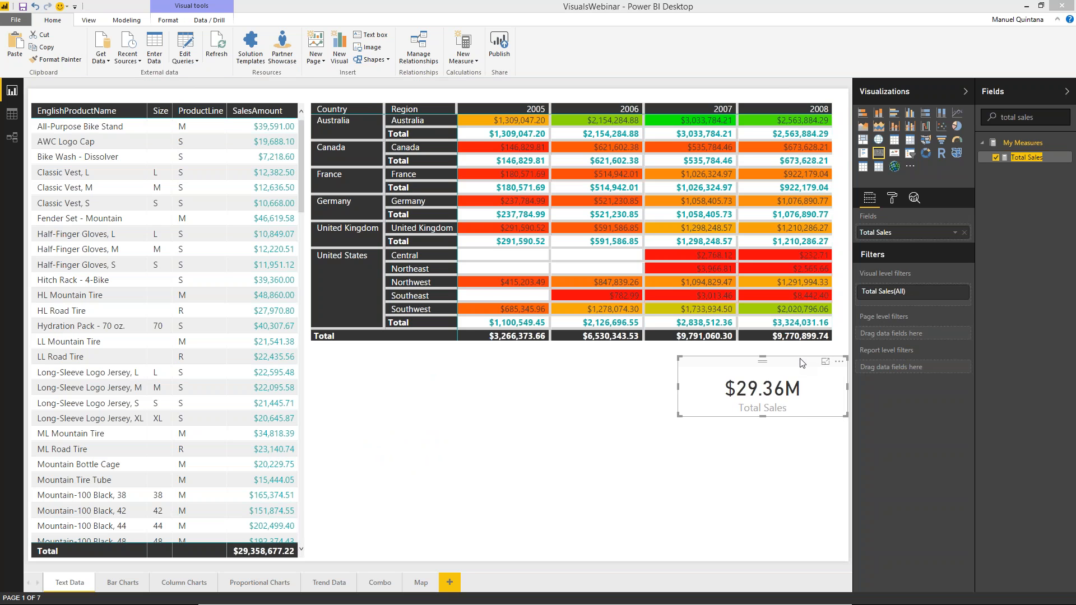
- Set the text size of the Total Sales card's data label to 20
left_click(893, 201)
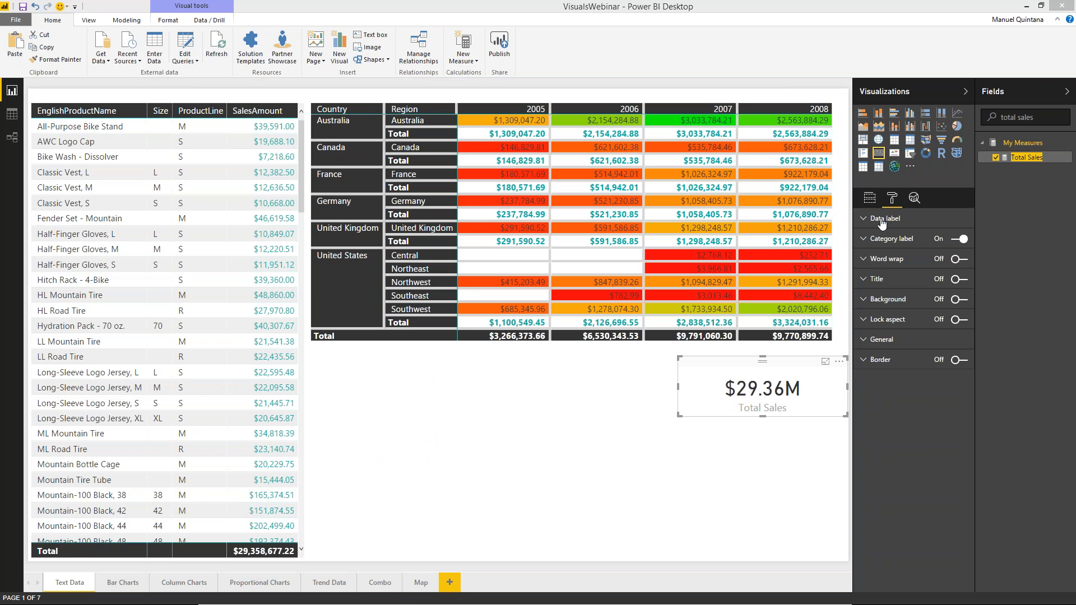
left_click(882, 222)
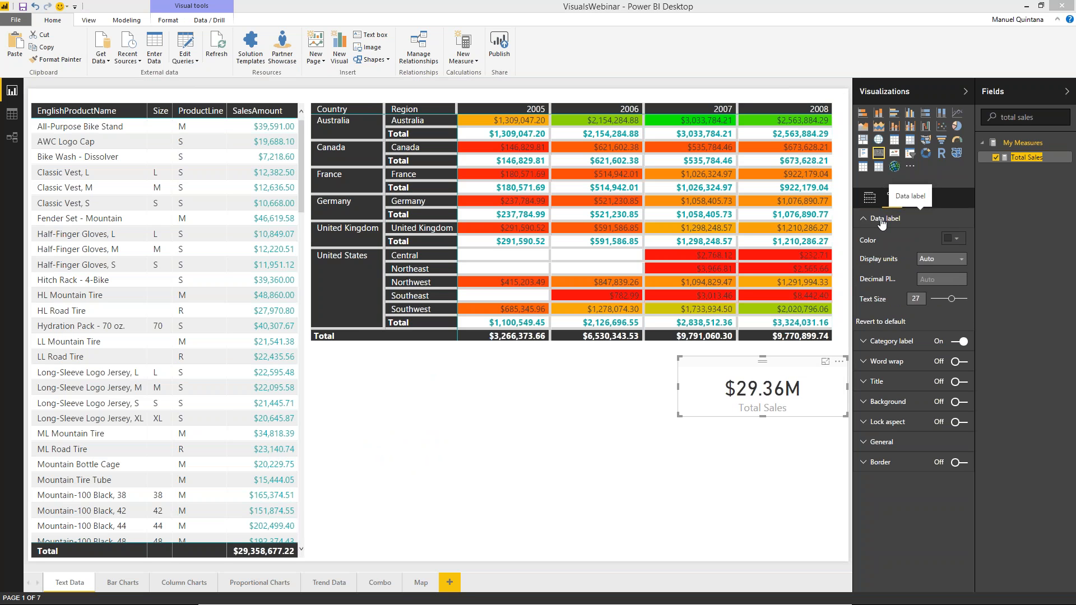
left_click(909, 299)
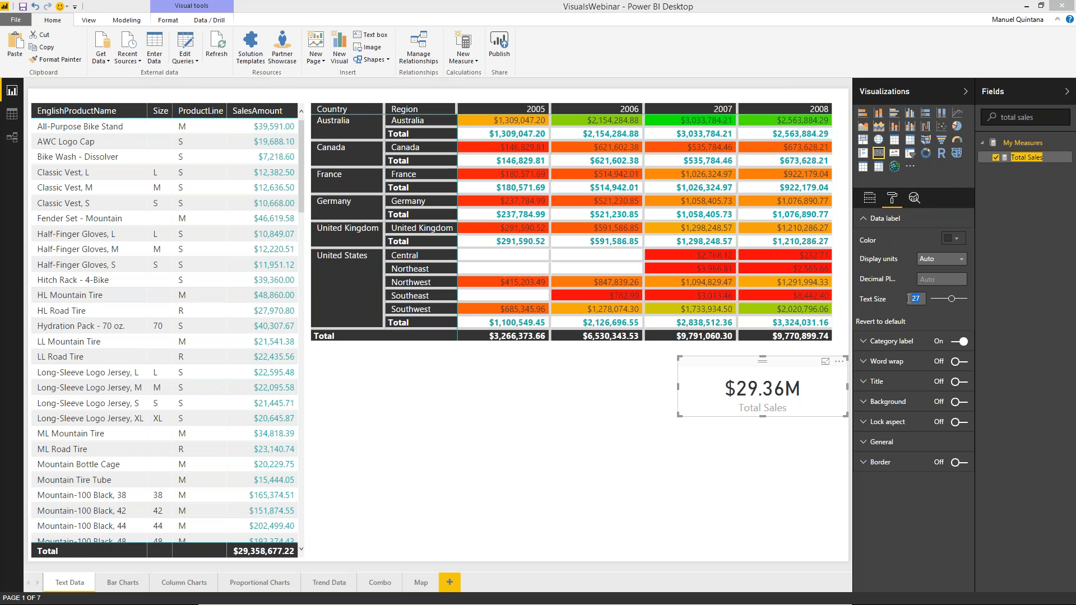
type("20")
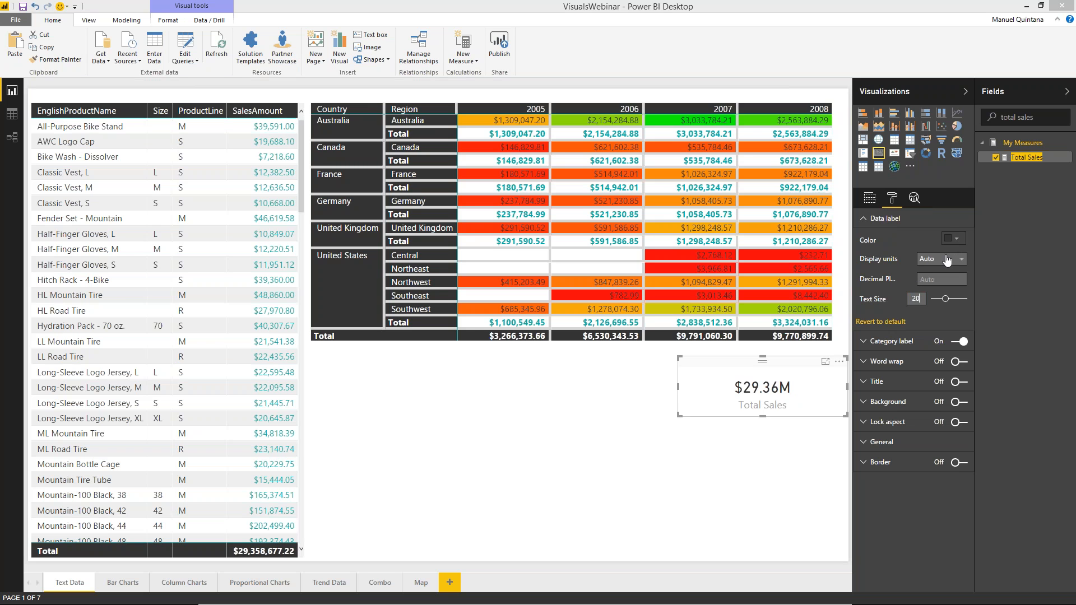
left_click(899, 298)
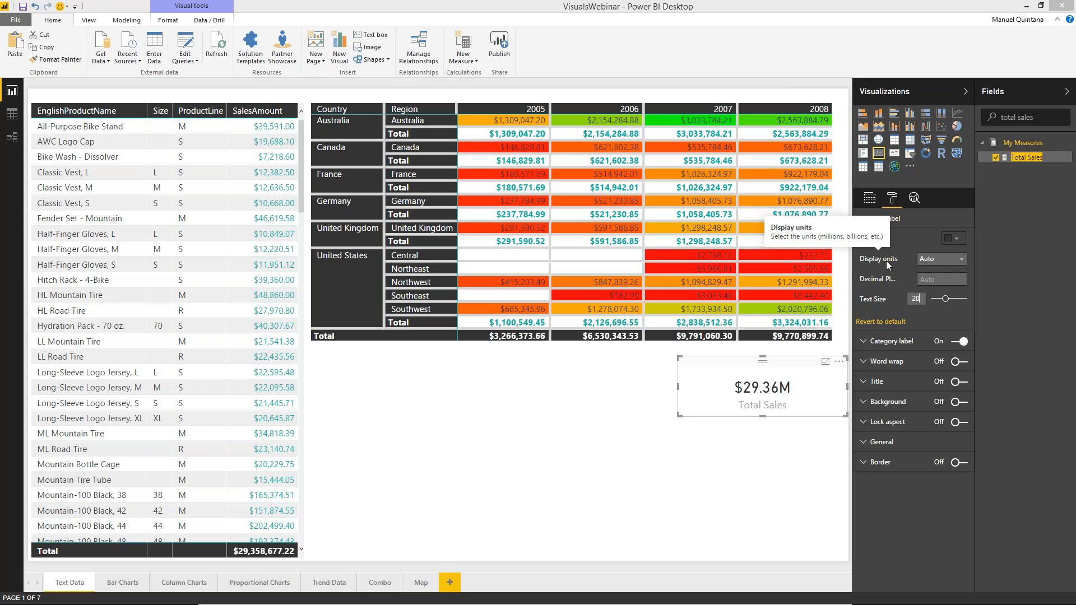
- Try Millions as the display units of the Total Sales card's data label, and set them to None
left_click(941, 259)
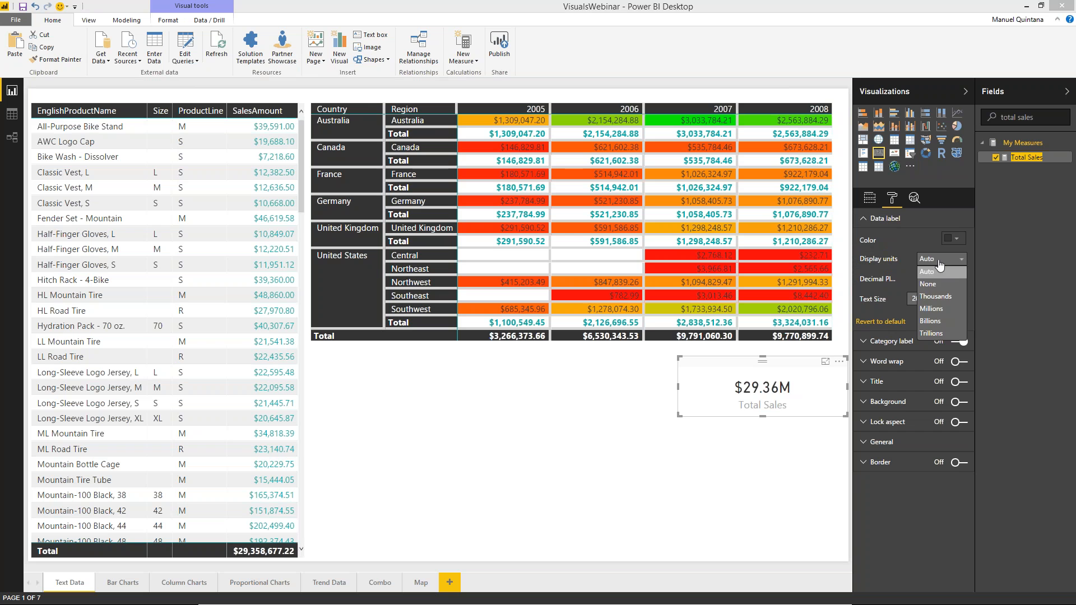
left_click(926, 310)
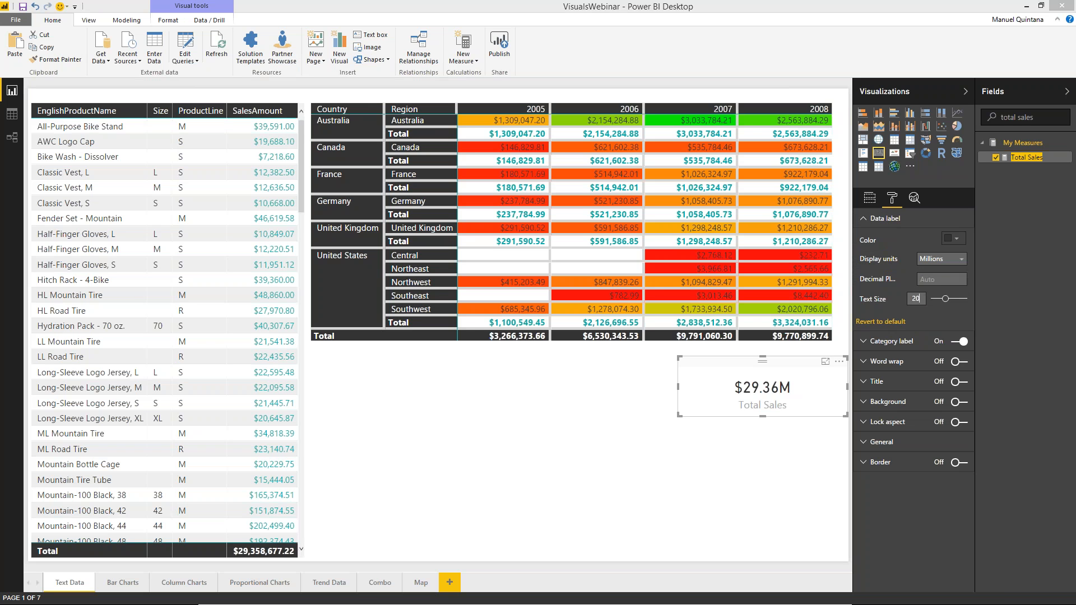
left_click(934, 260)
left_click(926, 285)
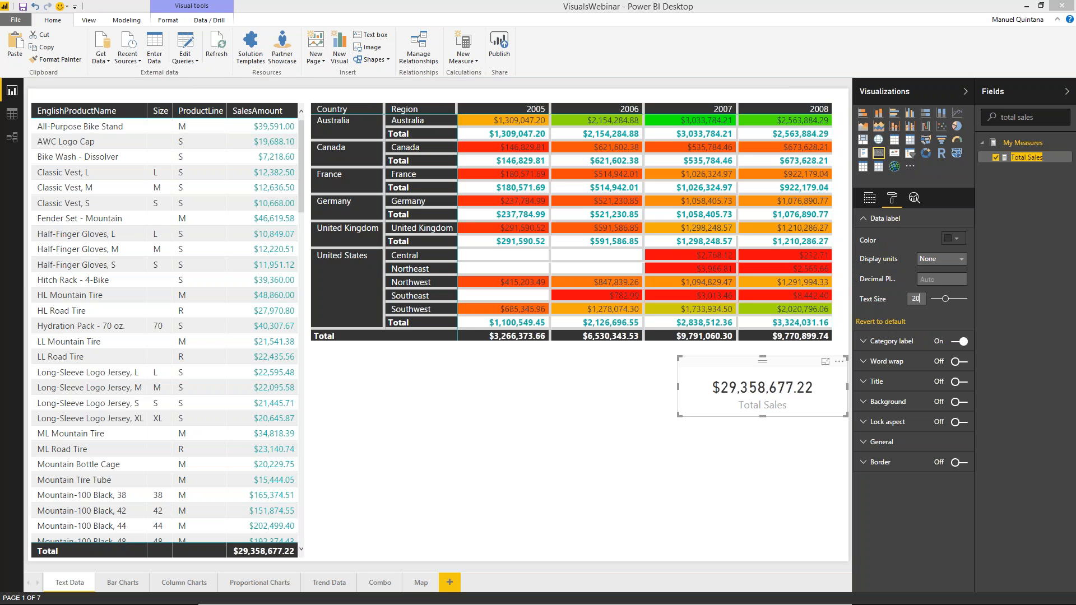
left_click(925, 281)
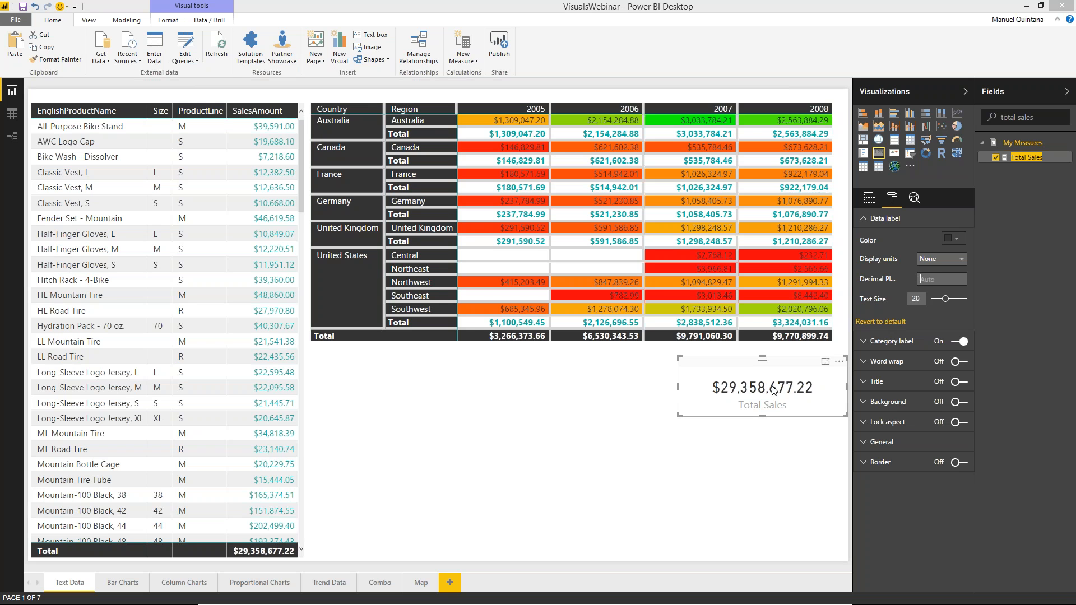
left_click(866, 220)
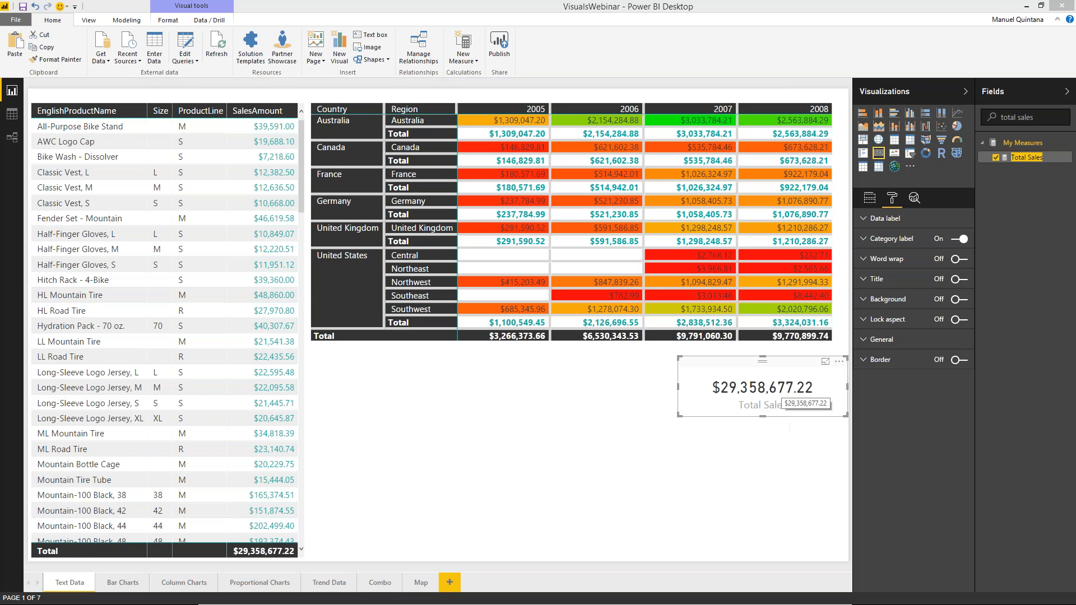
- Turn off the category label of the Total Sales card
left_click(866, 240)
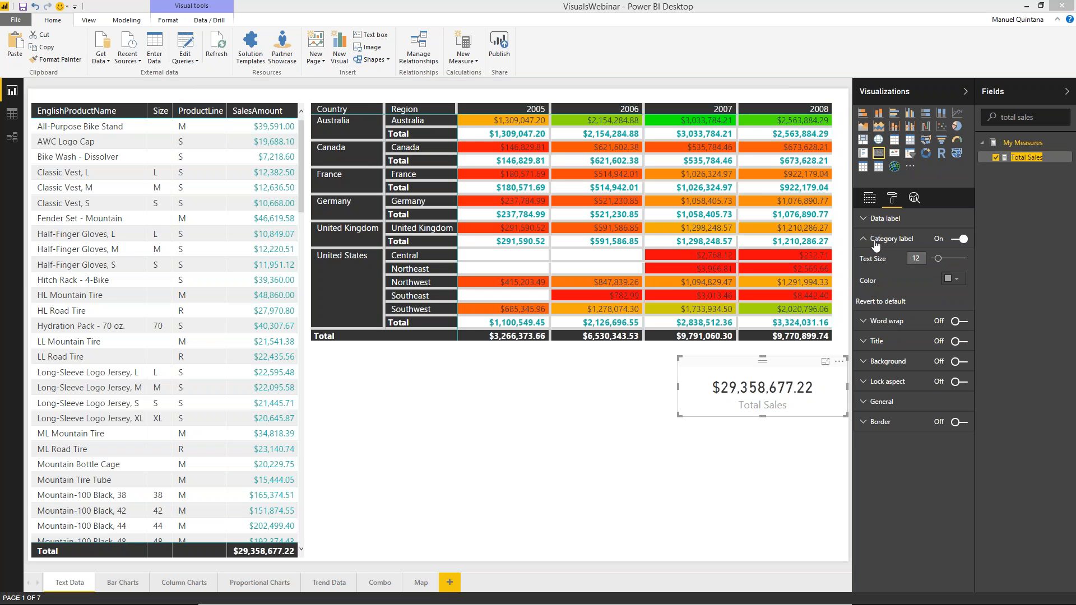
left_click(959, 239)
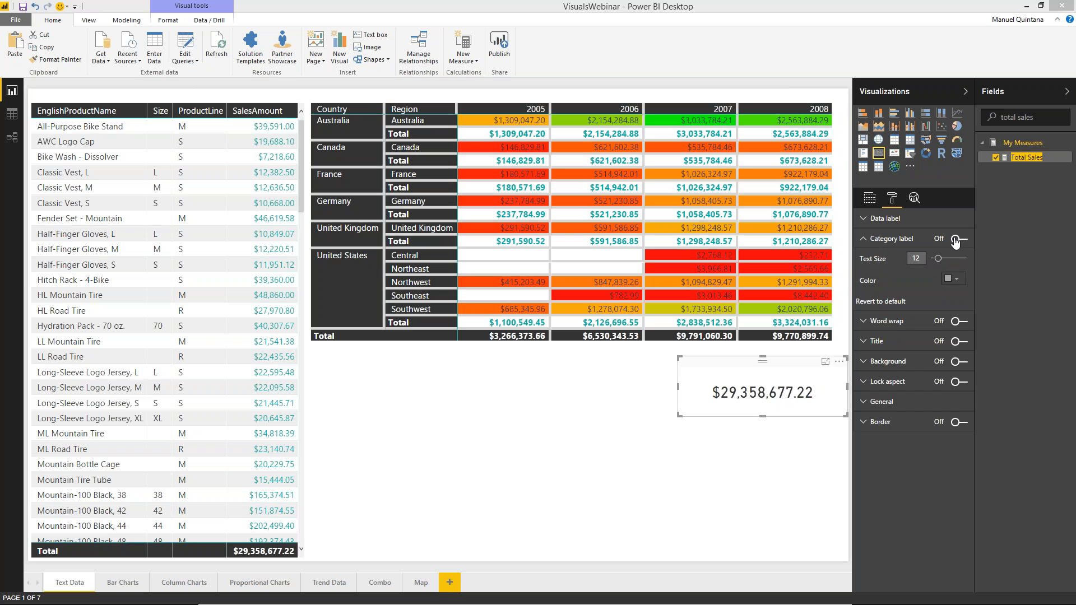
left_click(865, 241)
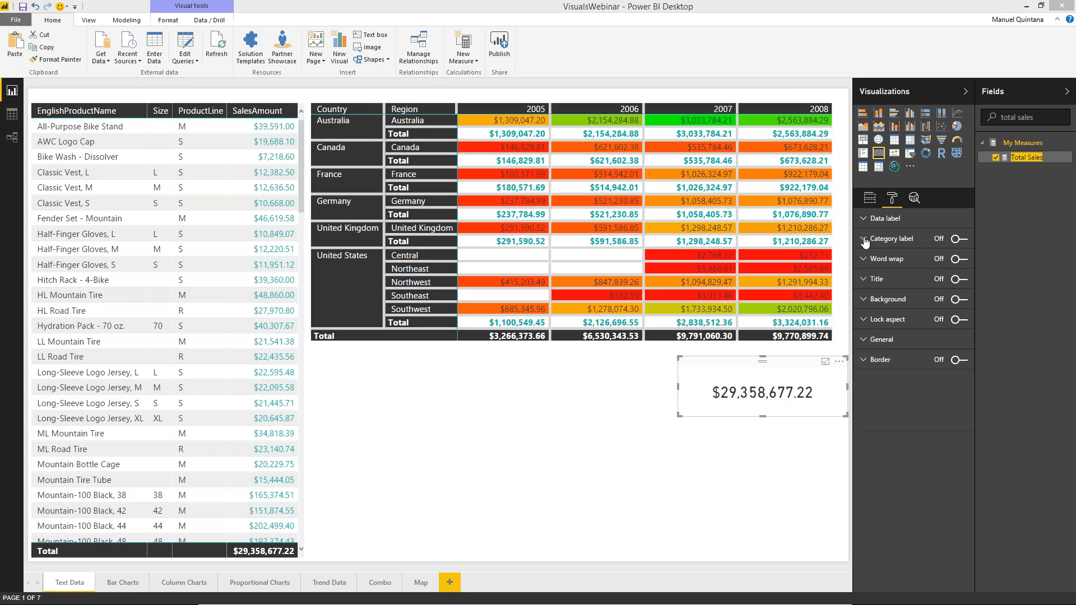
- Turn on the title of the Total Sales card and set its text to "All Time Sales"
left_click(864, 279)
left_click(960, 279)
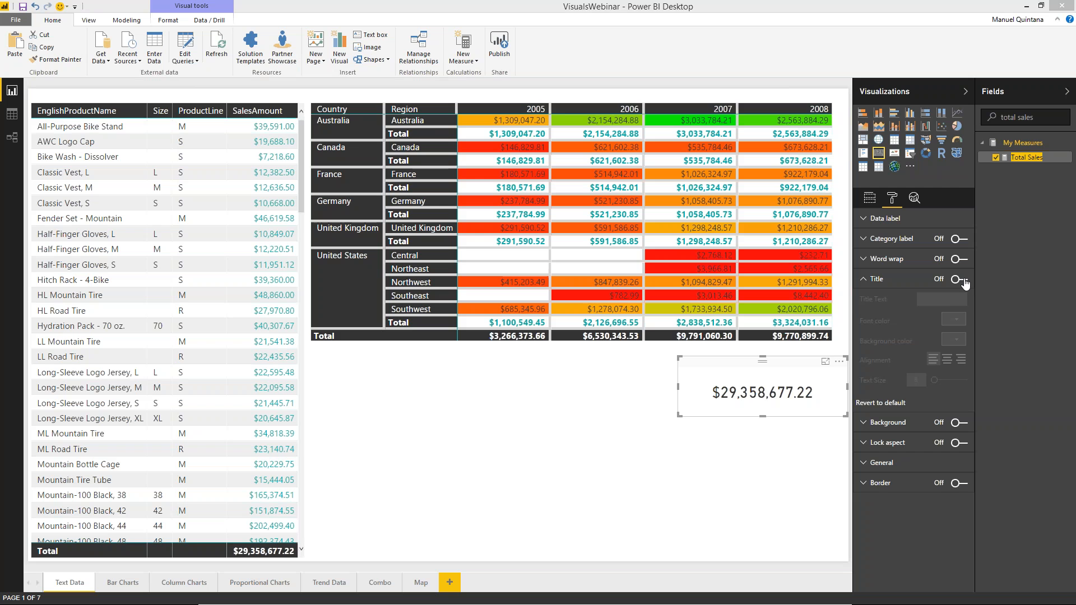
left_click(943, 299)
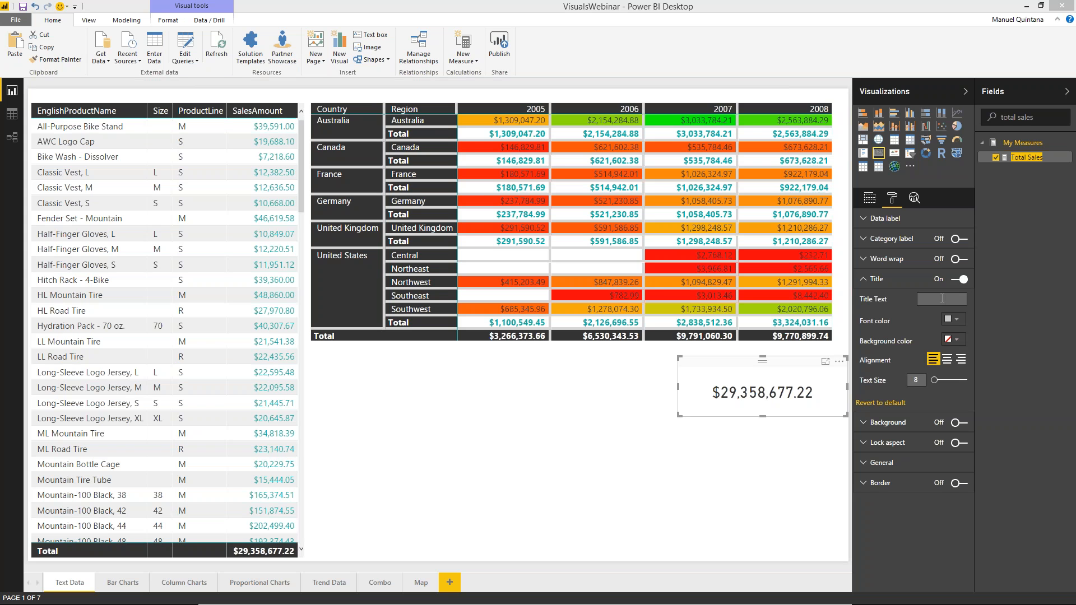
type("All Time Sales")
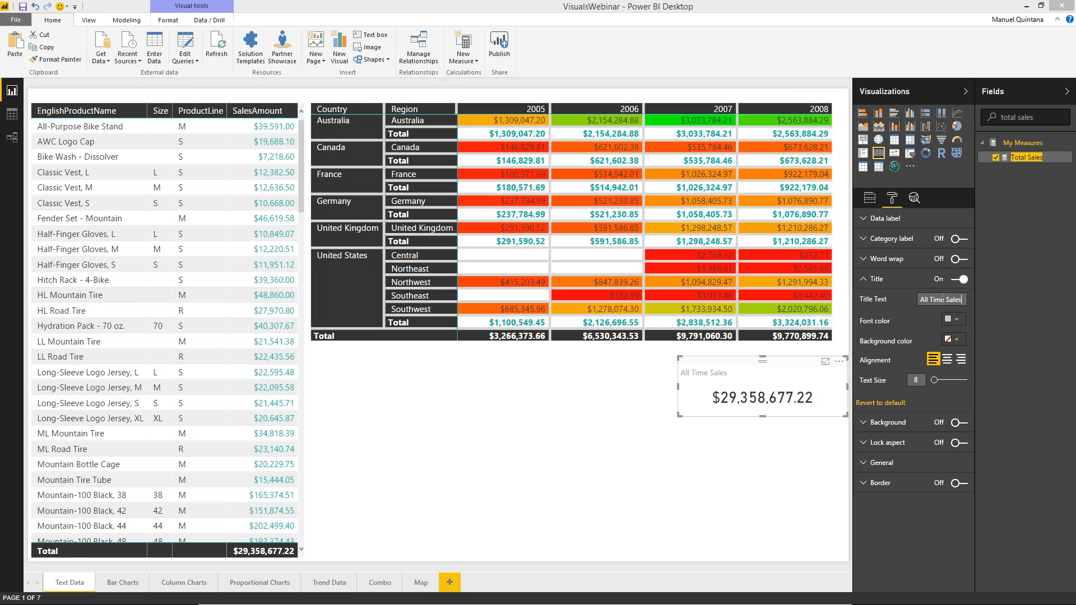
- Format the All Time Sales title with a black font, centered alignment and text size 14
left_click(952, 319)
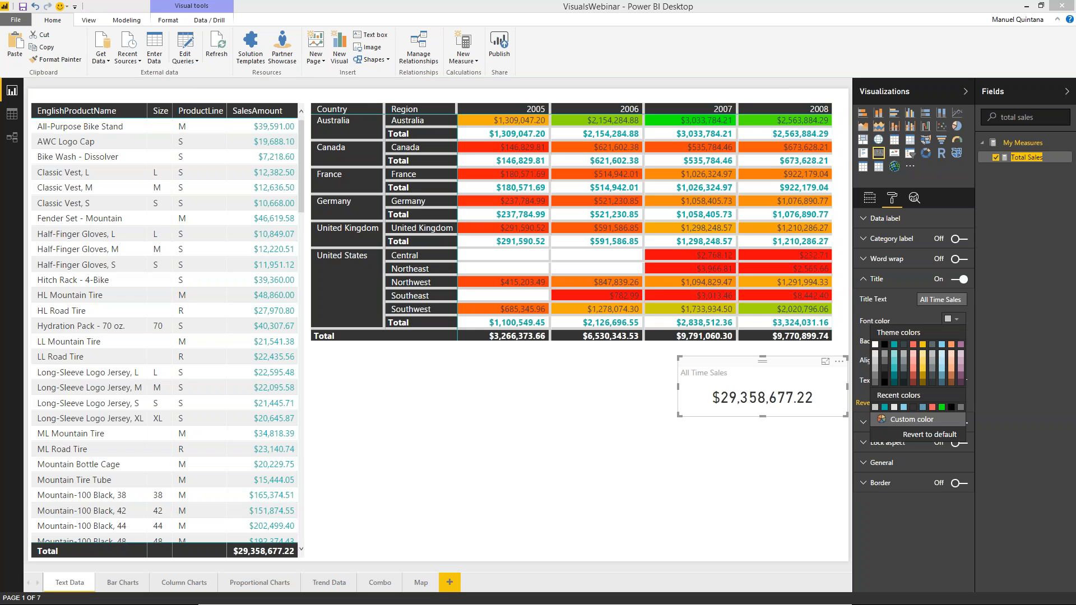
left_click(885, 344)
left_click(946, 361)
left_click(907, 386)
type("14")
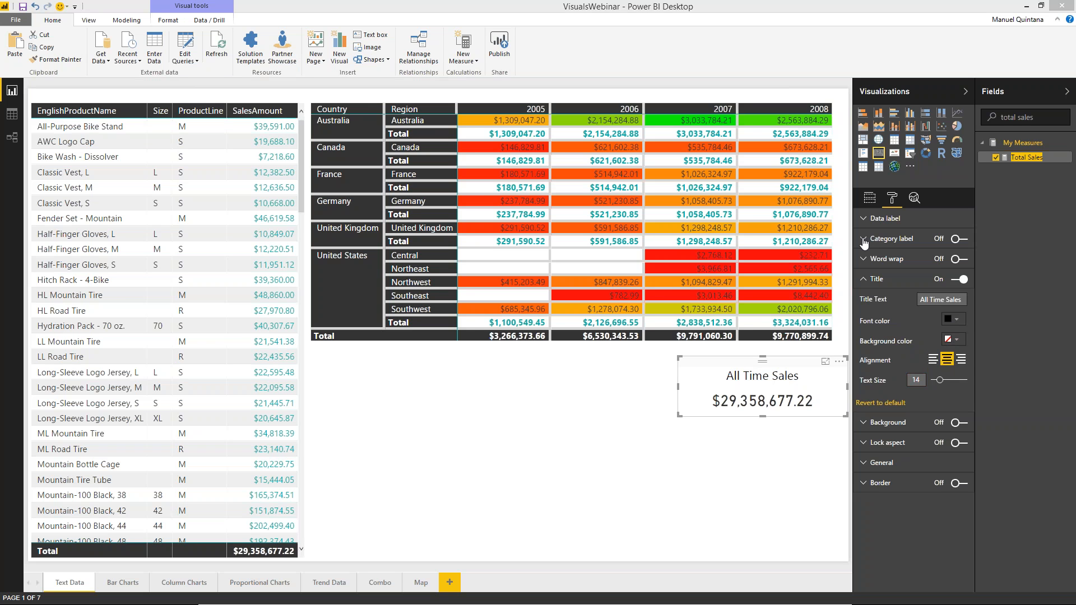
left_click(865, 280)
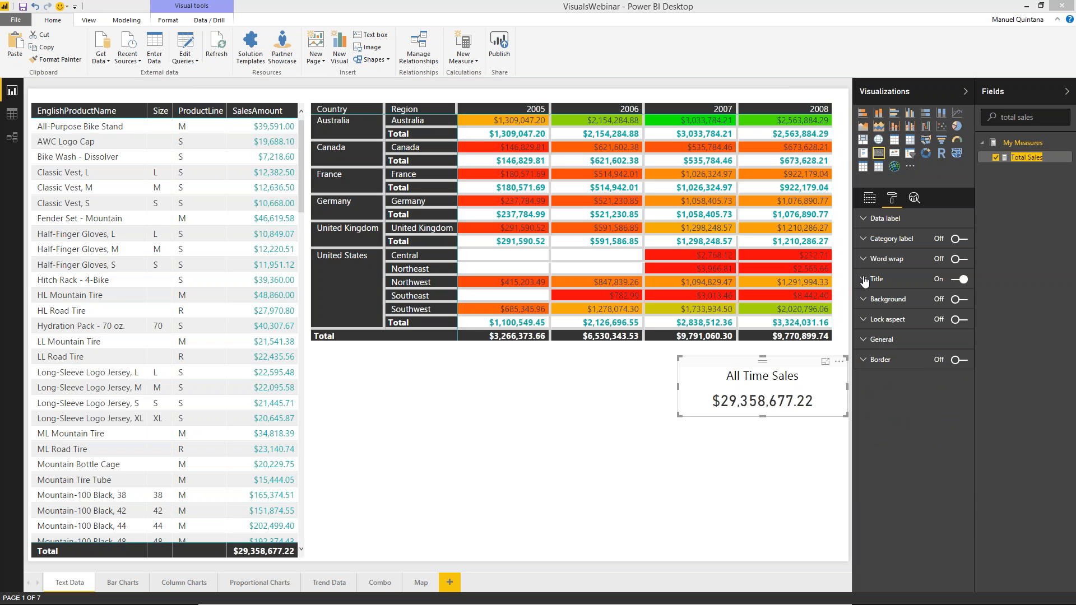
- Add a card showing the Profit measure, shrink it and place it beside the All Time Sales card
left_click(592, 412)
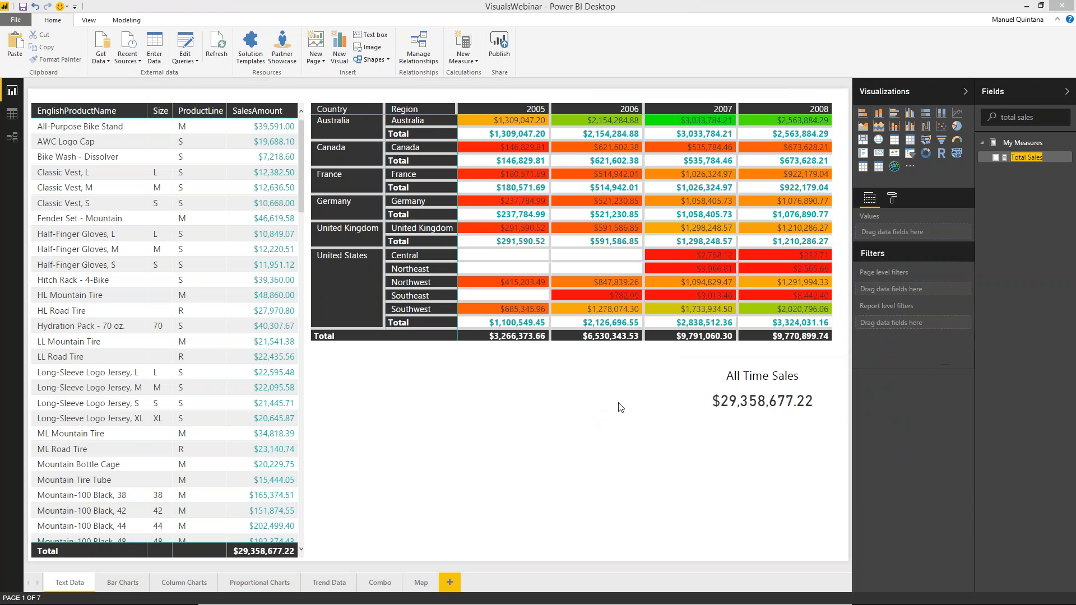
left_click(879, 155)
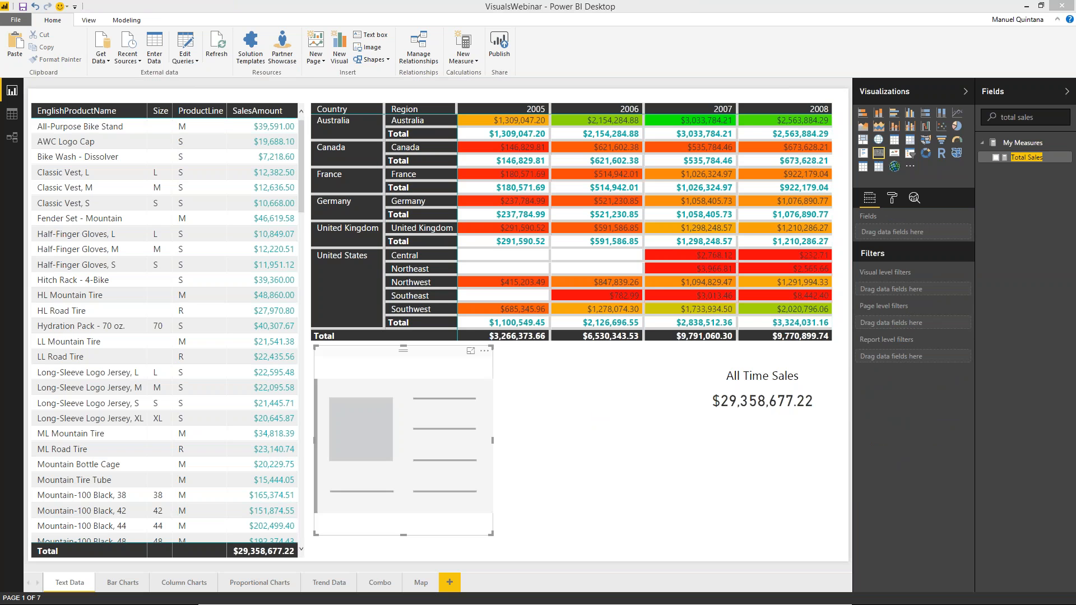
left_click_drag(993, 117, 982, 113)
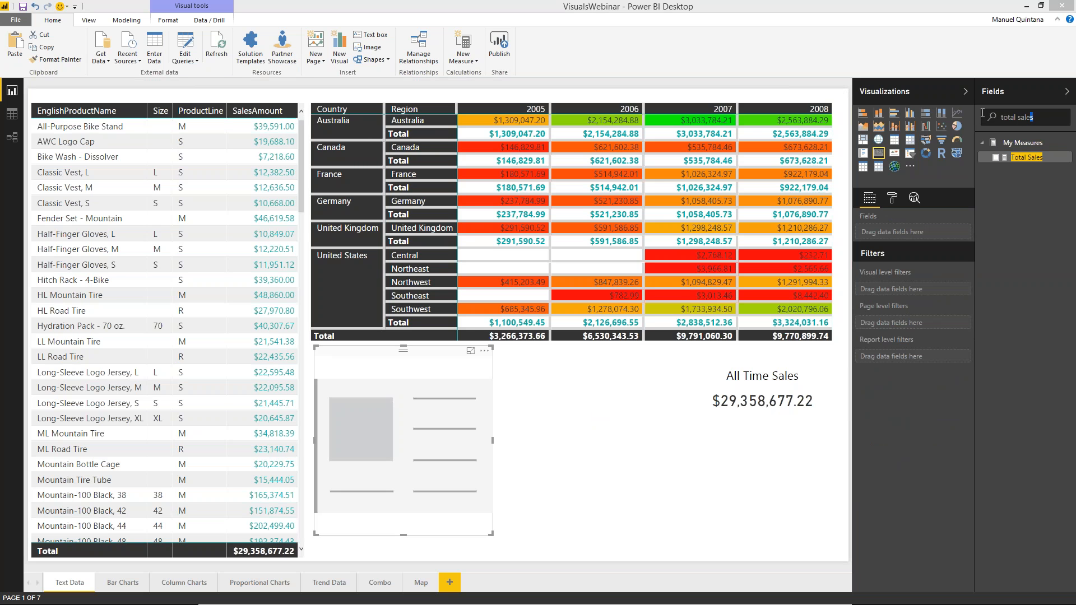
type("profit")
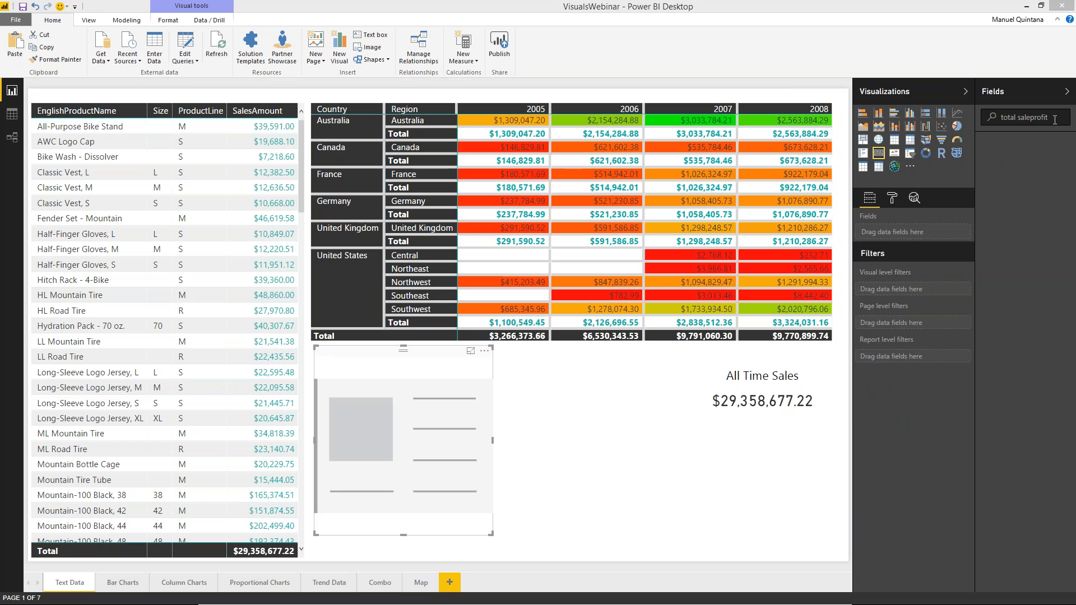
left_click_drag(1029, 117, 1001, 118)
key("BackSpace")
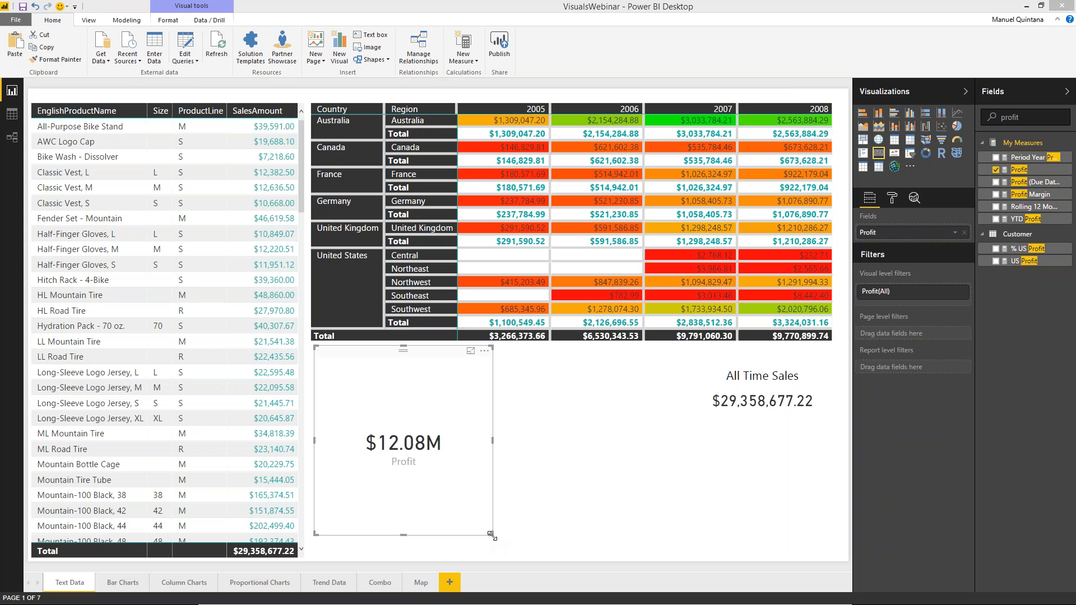
left_click_drag(487, 471, 480, 408)
left_click_drag(438, 353, 637, 360)
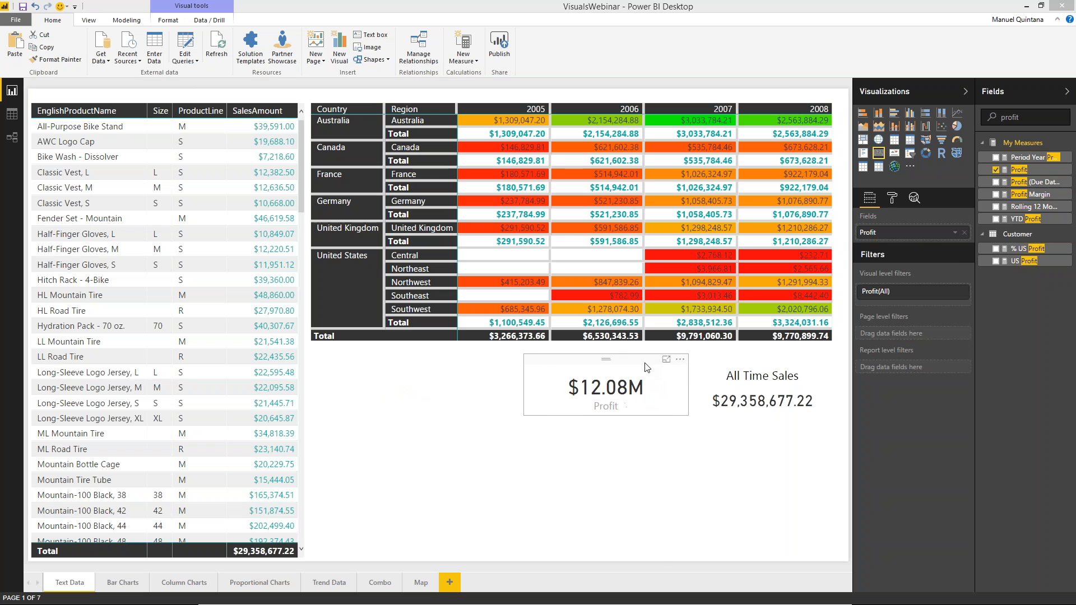
- Set the Profit card's data label to display units None and text size 20
left_click(893, 197)
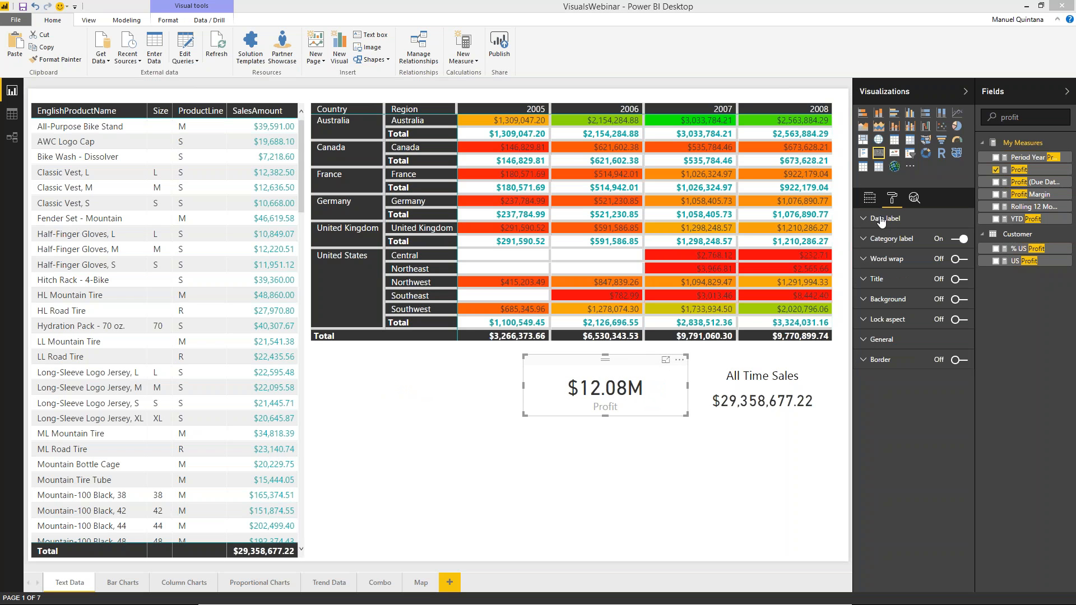
left_click(942, 259)
left_click(932, 284)
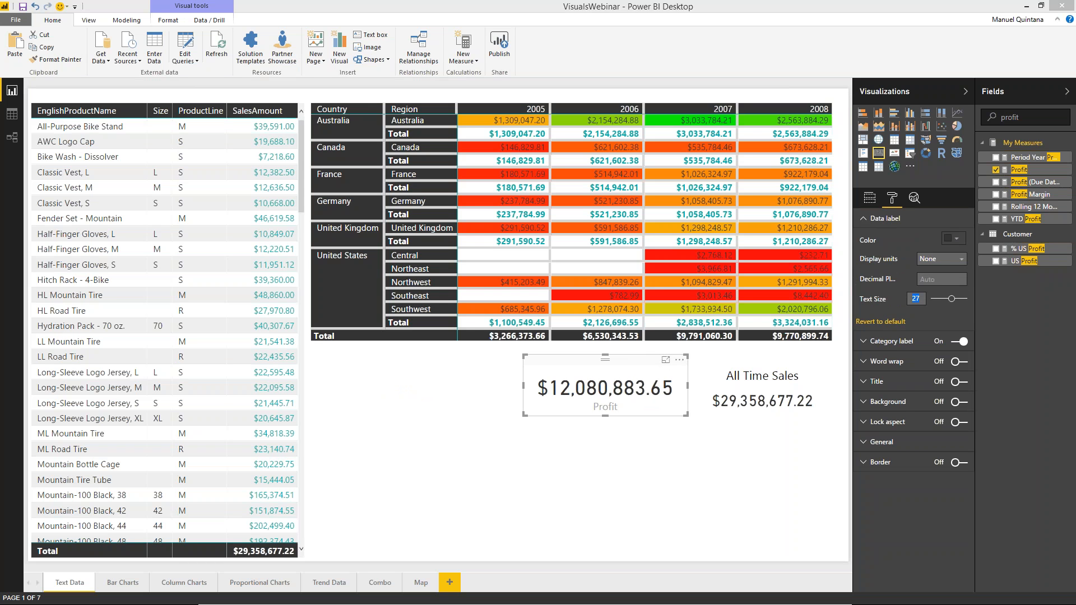
type("20")
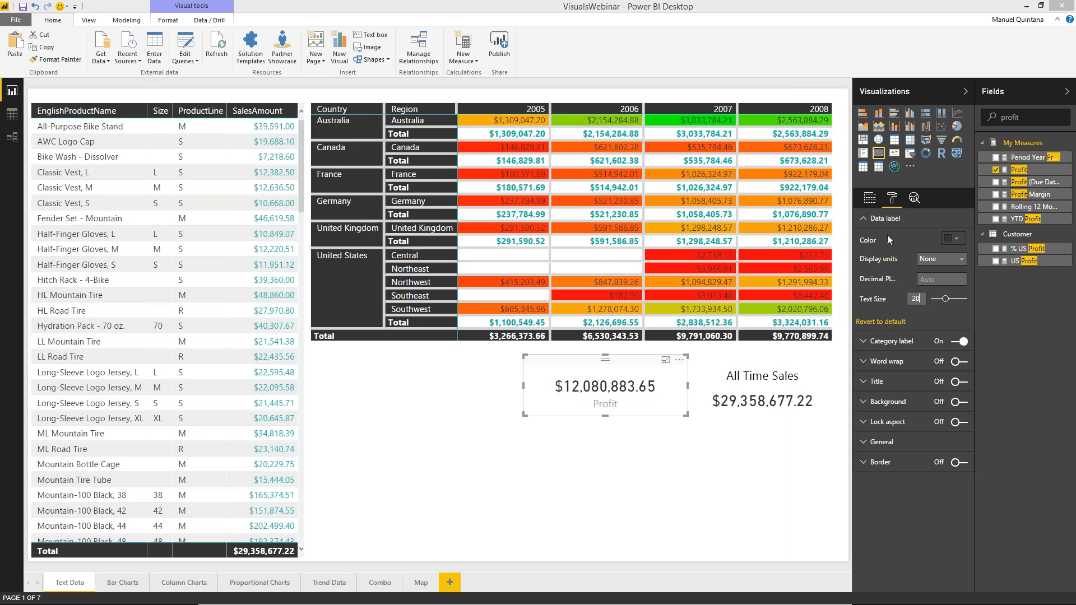
- Turn off the Profit card's category label, turn on its title and set the title text to "All Time Profit"
left_click(865, 219)
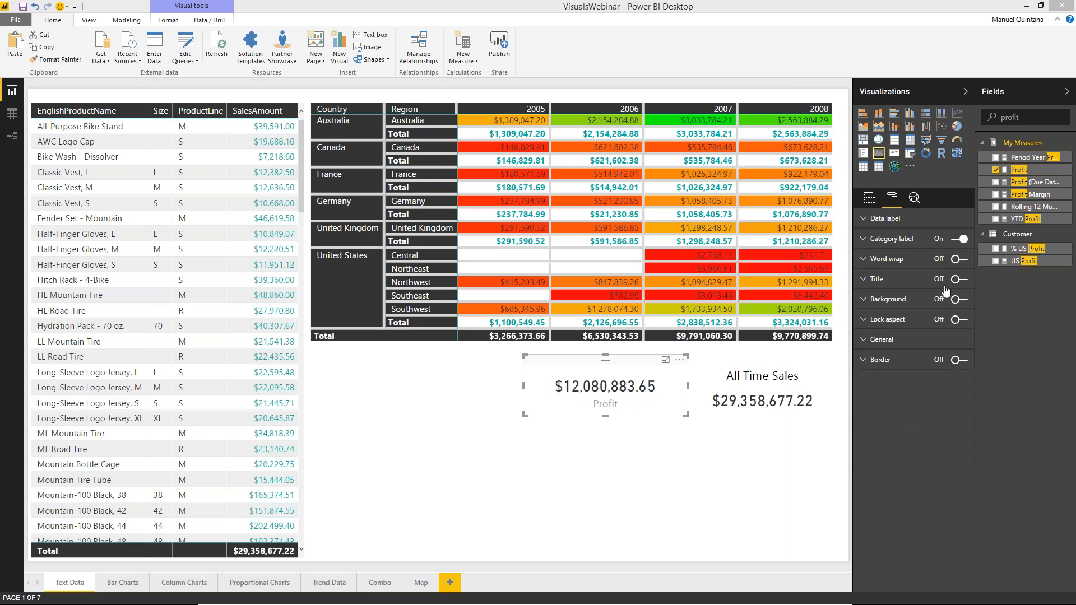
left_click(960, 240)
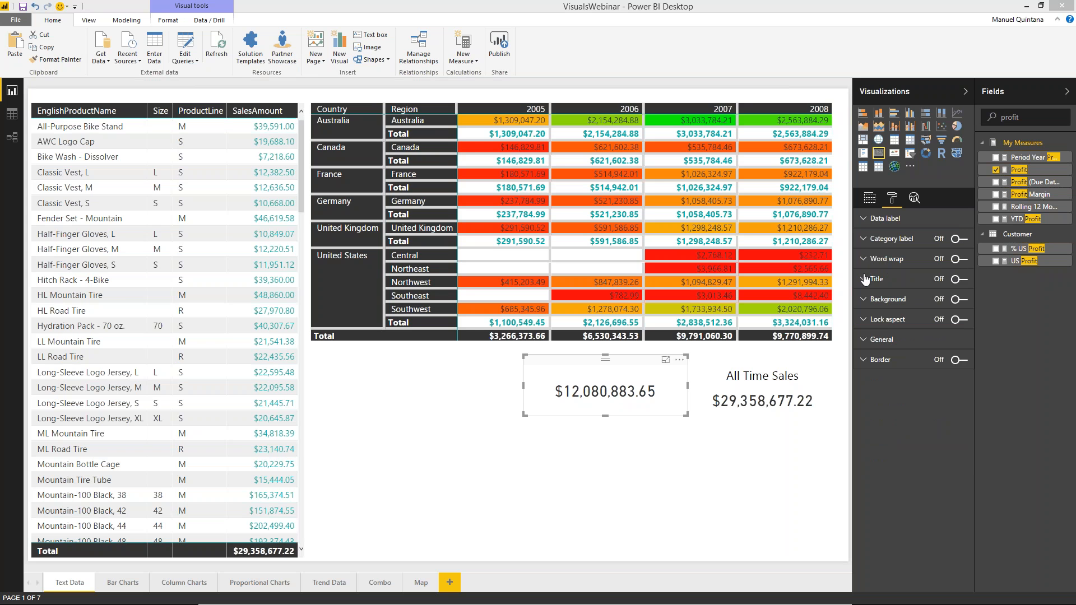
left_click(959, 279)
left_click(949, 298)
type("All Time Profit")
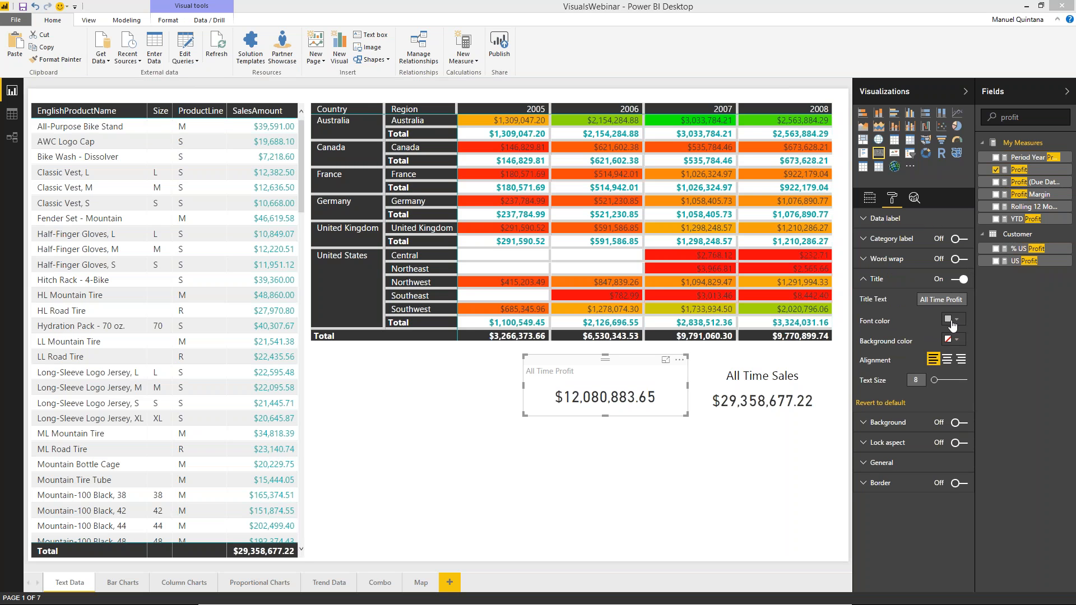
- Format the All Time Profit title with a black font, centered alignment and text size 12
left_click(952, 319)
left_click(885, 344)
left_click(947, 360)
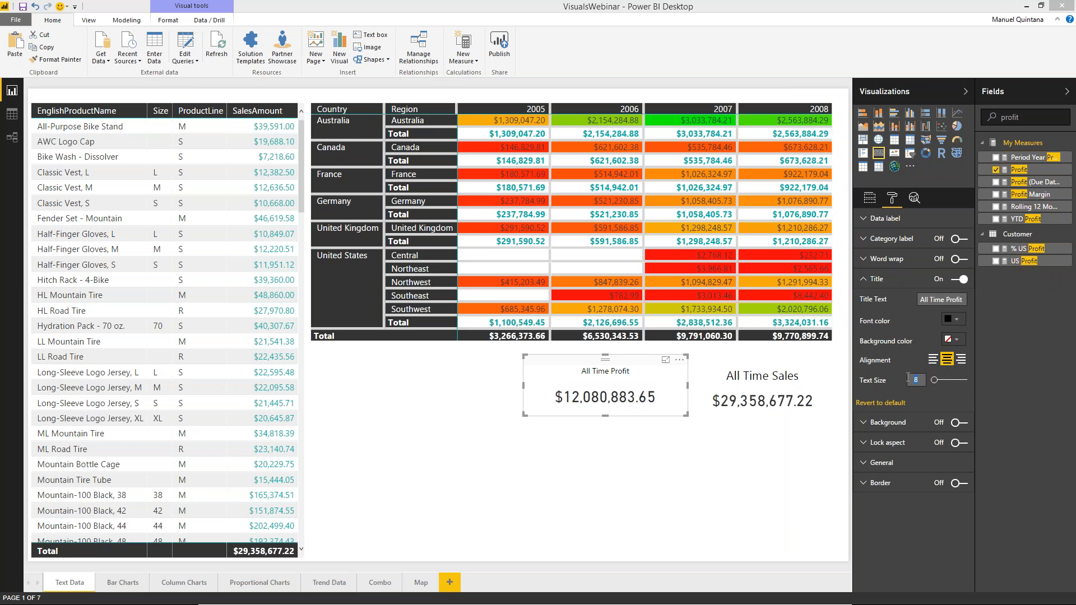
type("12")
left_click(747, 455)
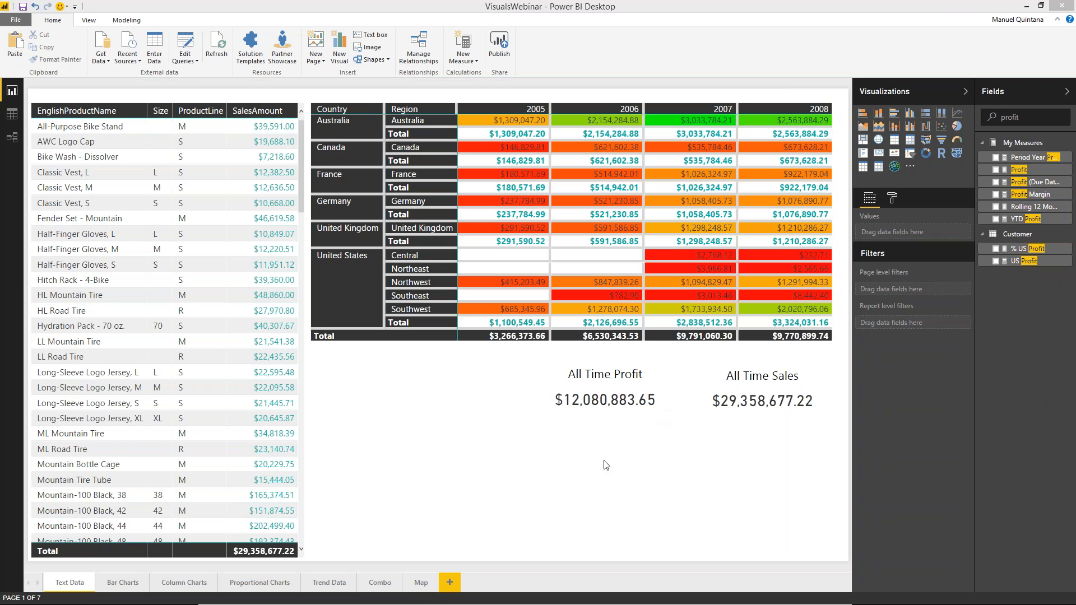
- Add a multi-row card, place it below the two cards and resize it to span the width under the matrix
left_click(864, 154)
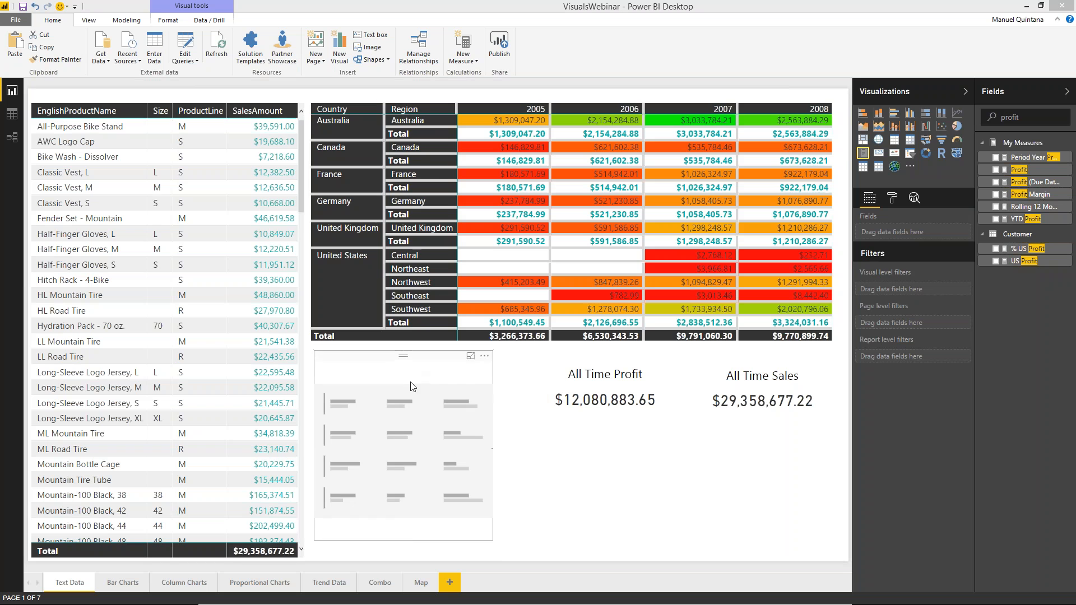
left_click_drag(412, 386, 410, 410)
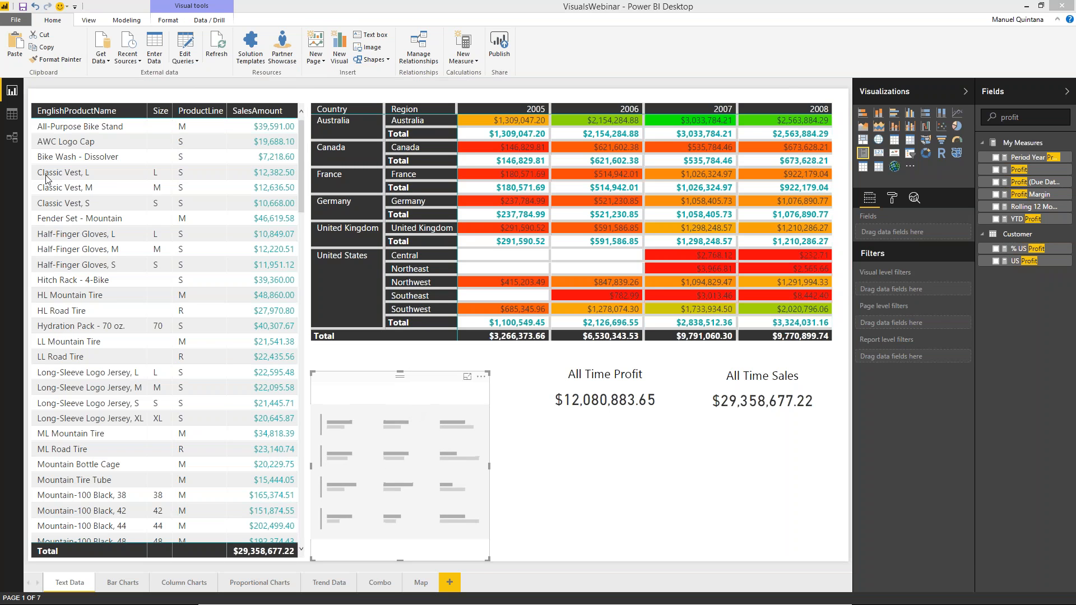
left_click(395, 413)
left_click_drag(490, 372, 509, 430)
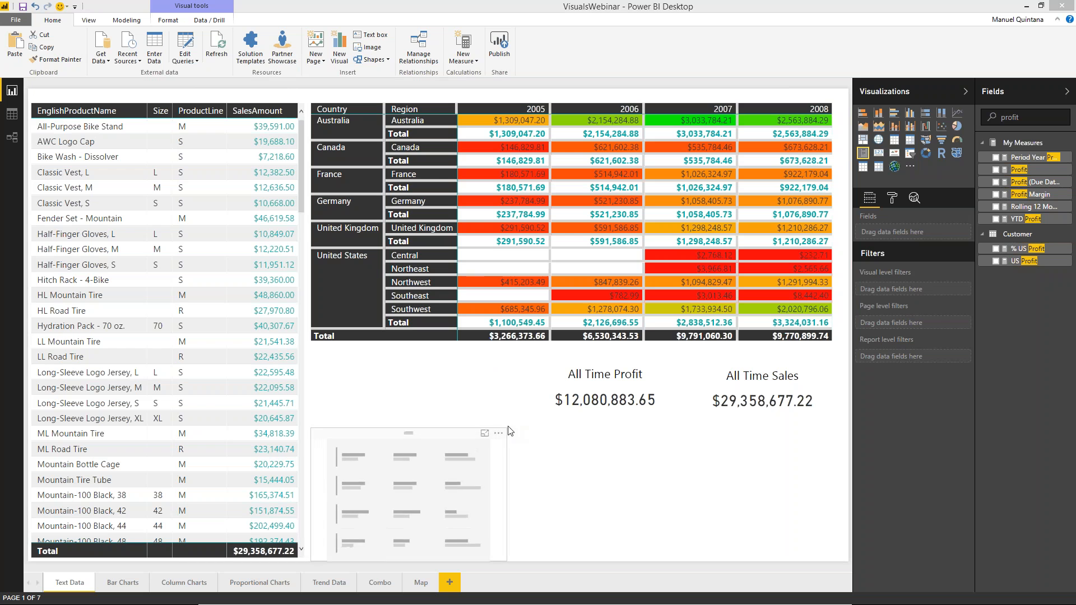
left_click(519, 488)
left_click(508, 507)
left_click_drag(508, 492, 847, 465)
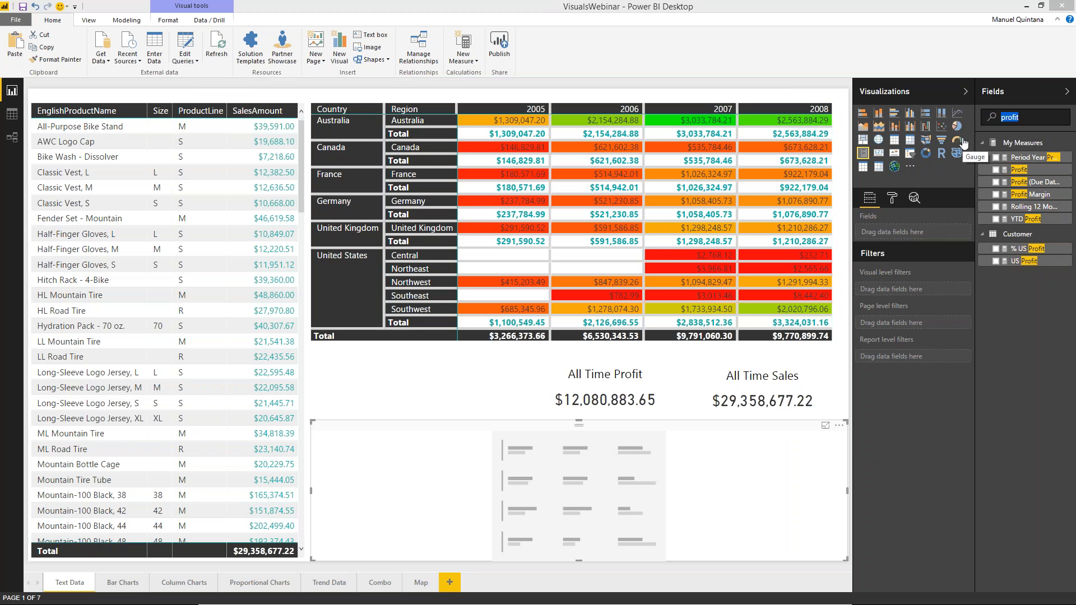
- Add the EnglishProductName, Color and Class fields to the multi-row card
type("productname")
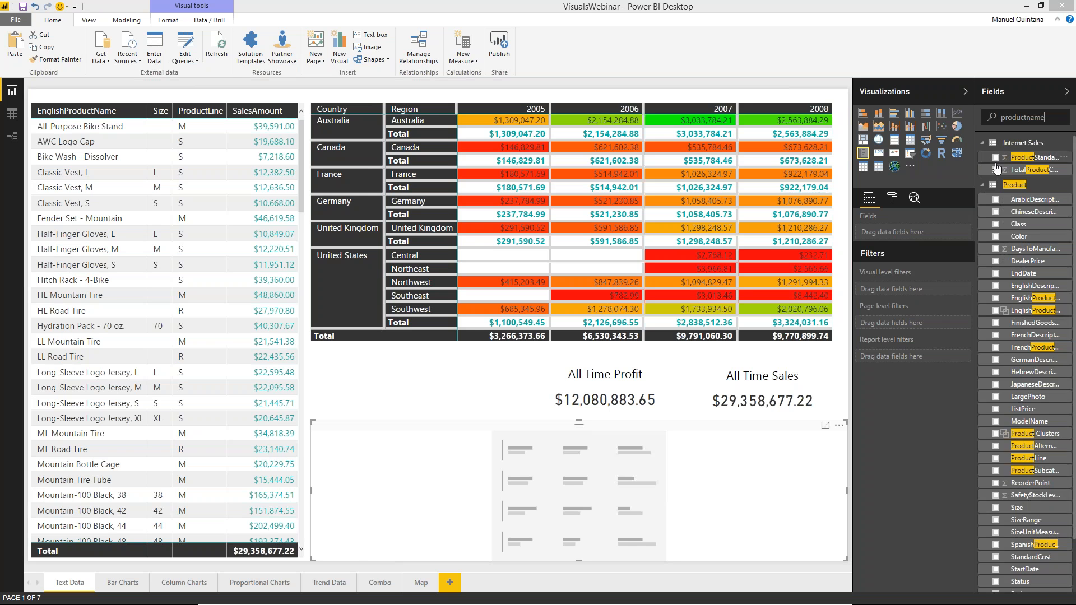
left_click(996, 158)
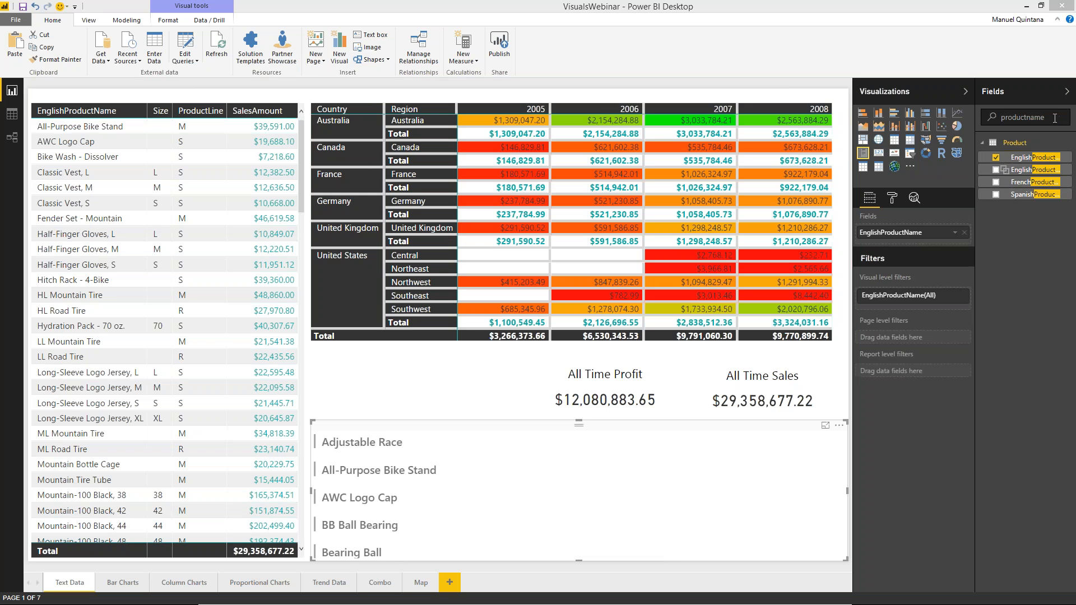
key("BackSpace")
type("color")
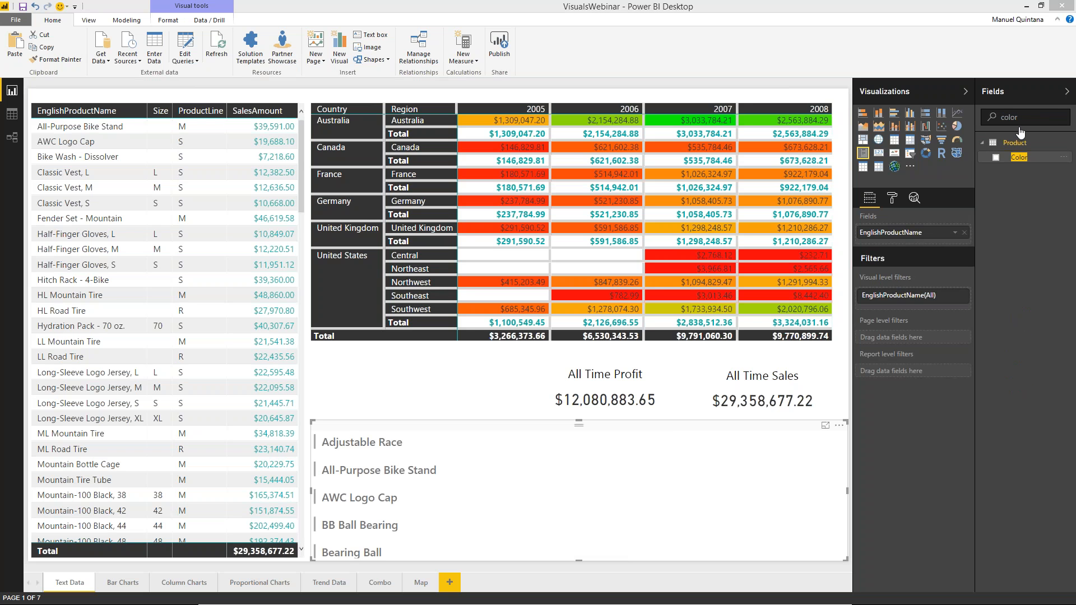
left_click(996, 157)
key("ctrl+a")
type("class")
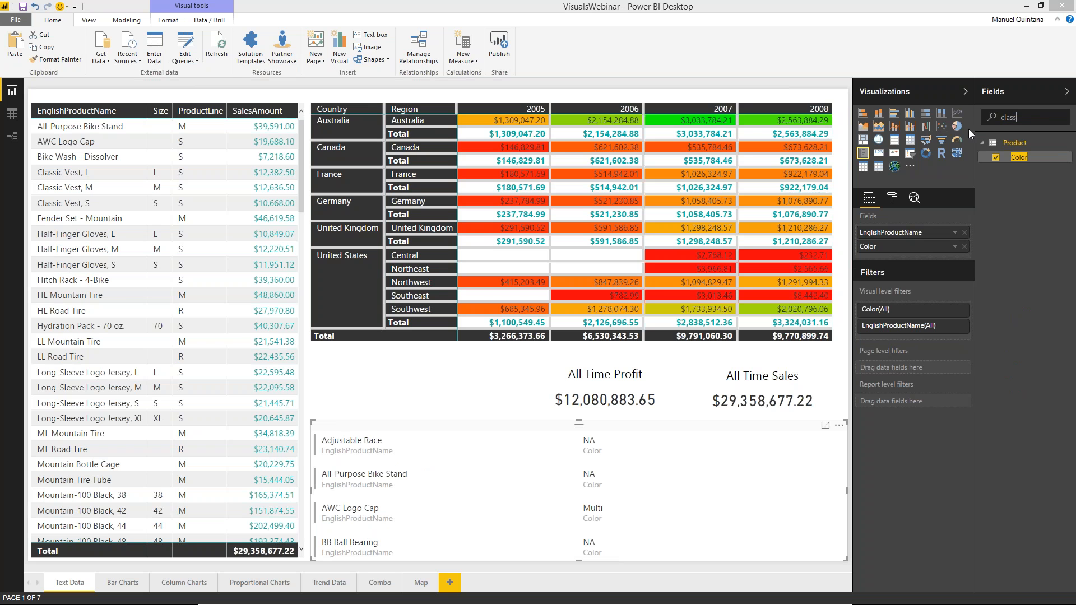
left_click(996, 158)
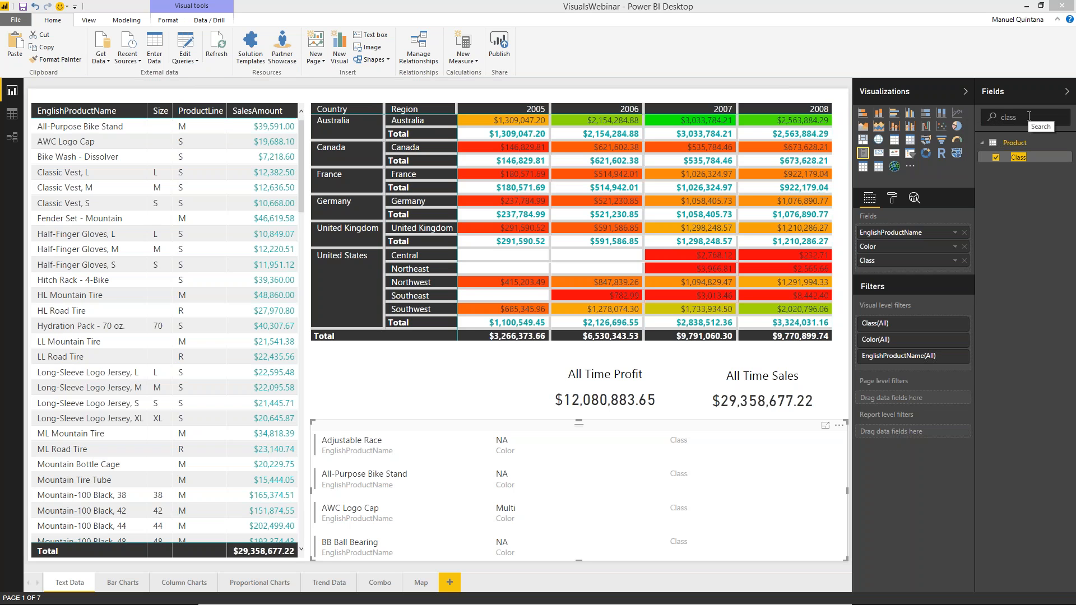
- Add the ListPrice, ProductLine and Total Sales fields to the multi-row card
left_click_drag(1020, 116, 996, 122)
type("listprice")
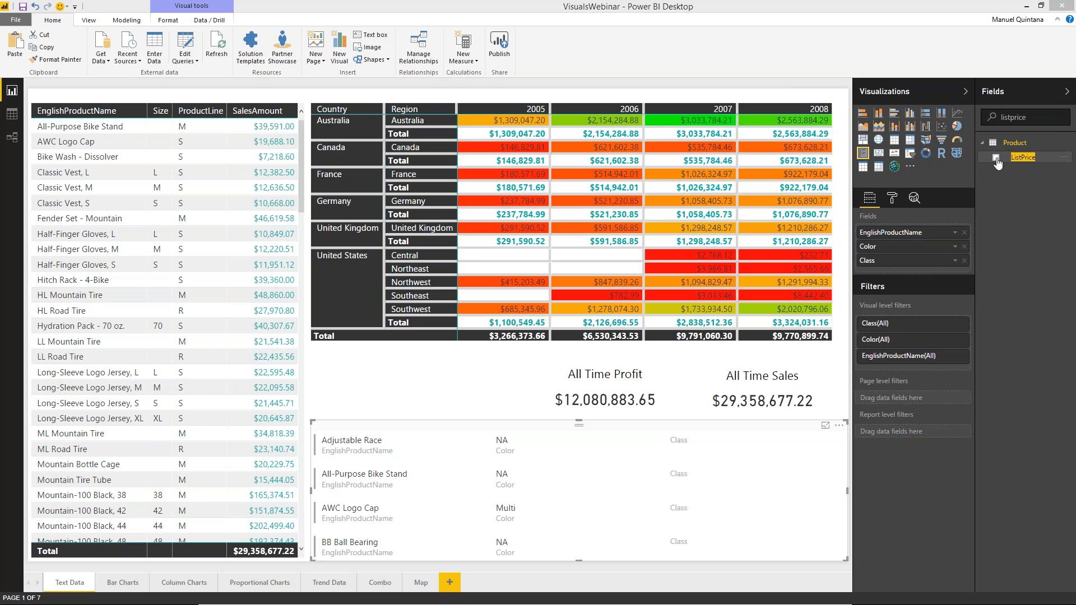
left_click(997, 158)
left_click(1014, 117)
type("product")
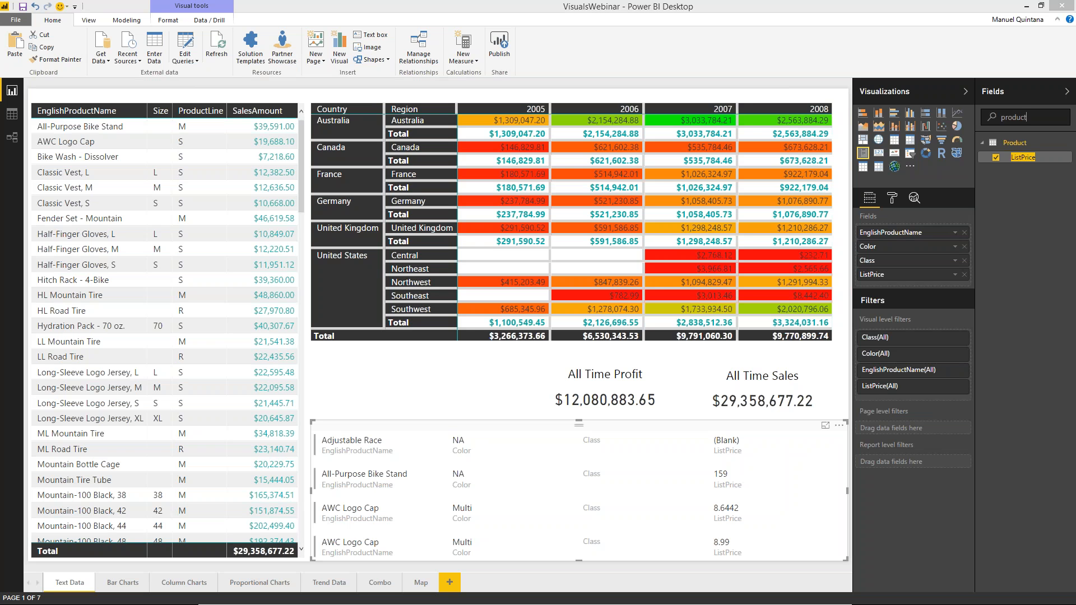
type("lin")
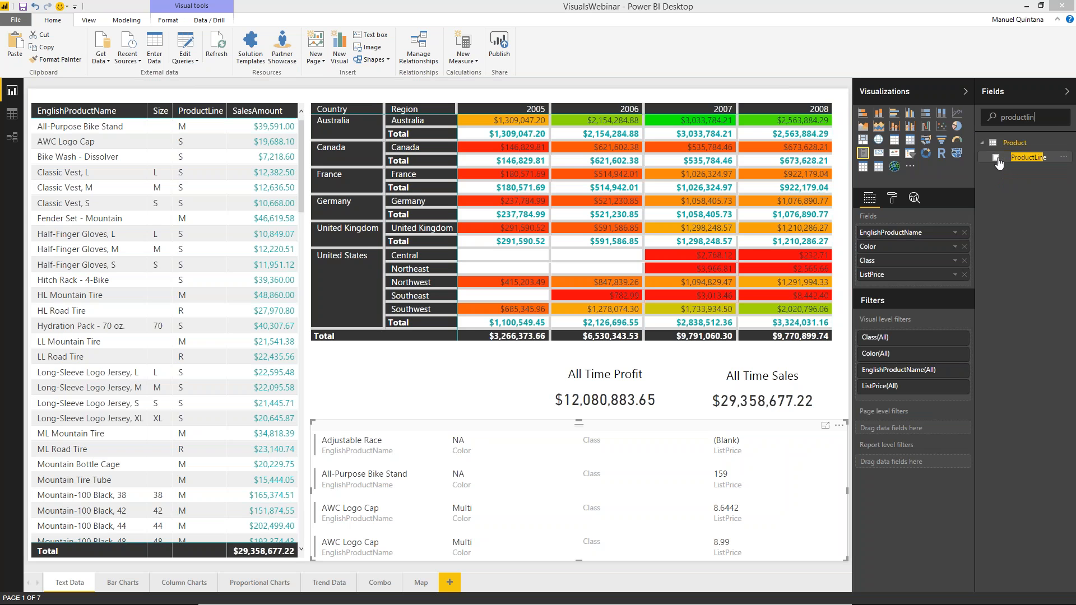
left_click(996, 159)
left_click(1012, 118)
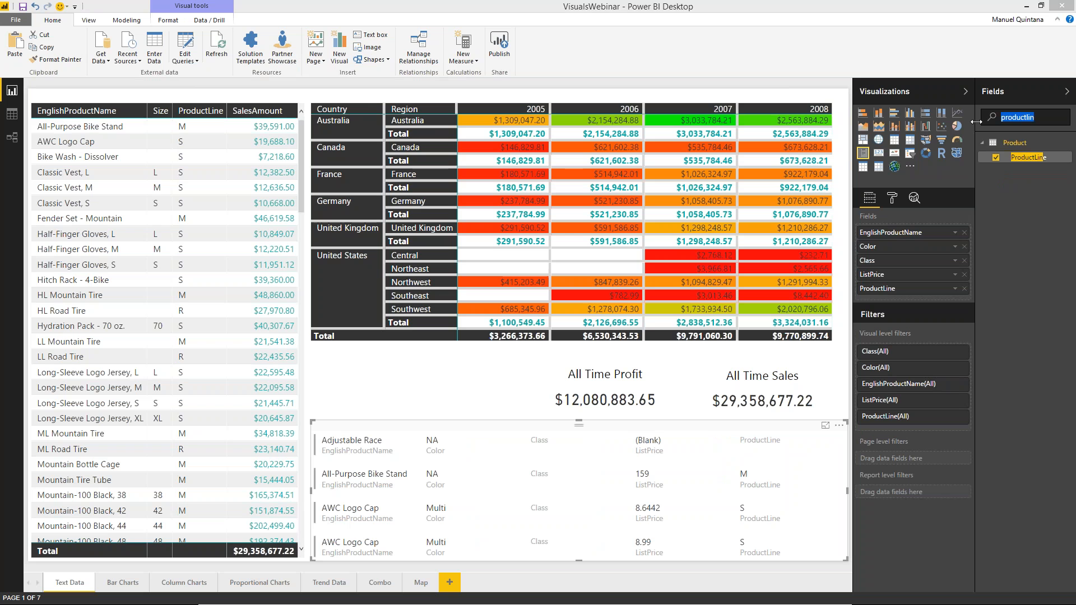
key("BackSpace")
type("total sales")
left_click(996, 158)
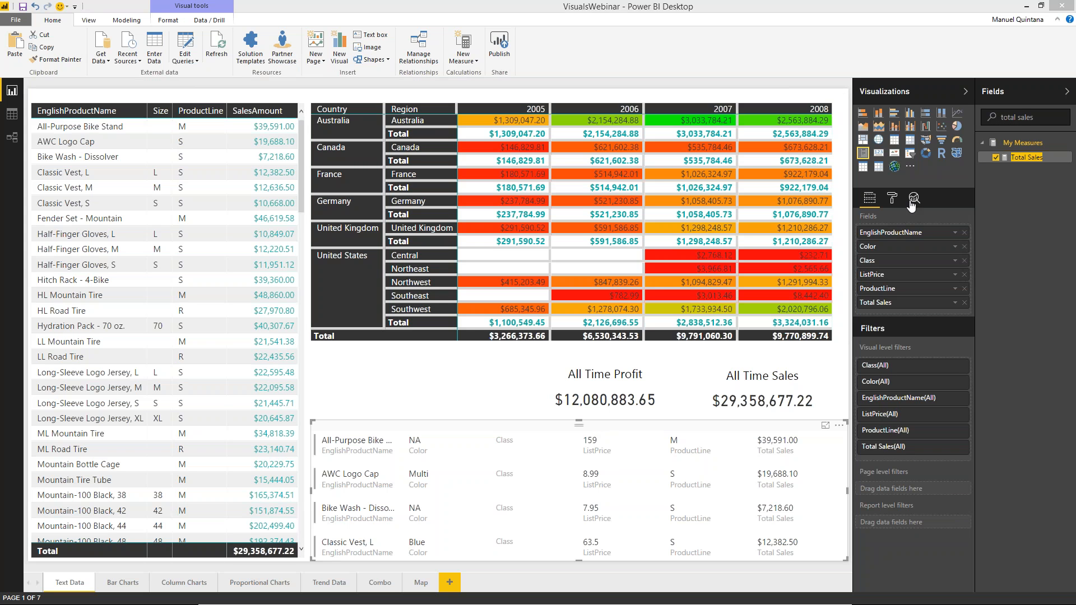
- Set the multi-row card's outline to Bottom only and color the outline purple
left_click(893, 203)
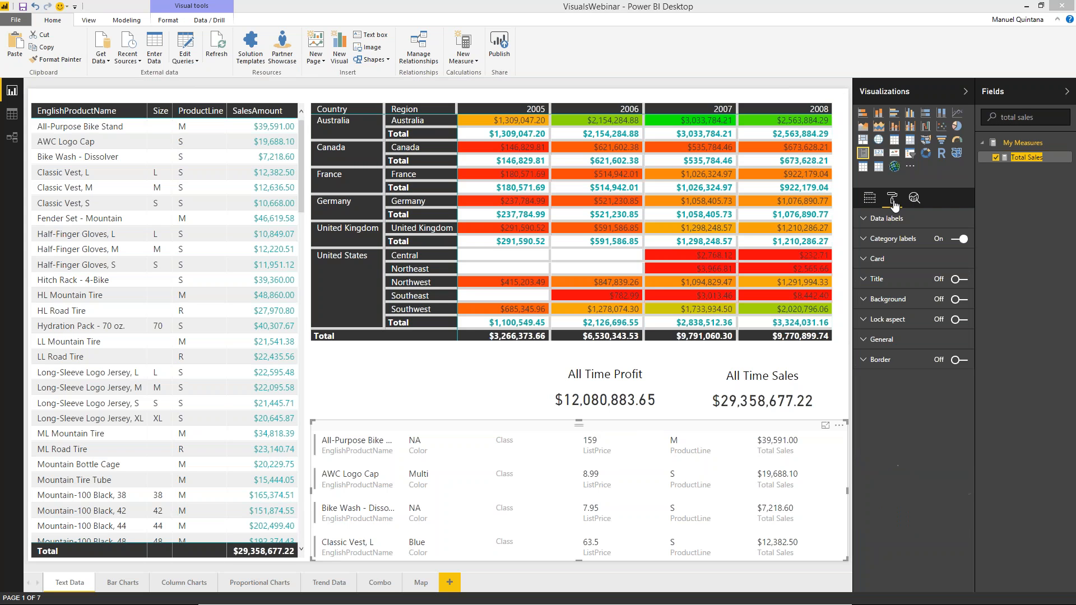
left_click(870, 219)
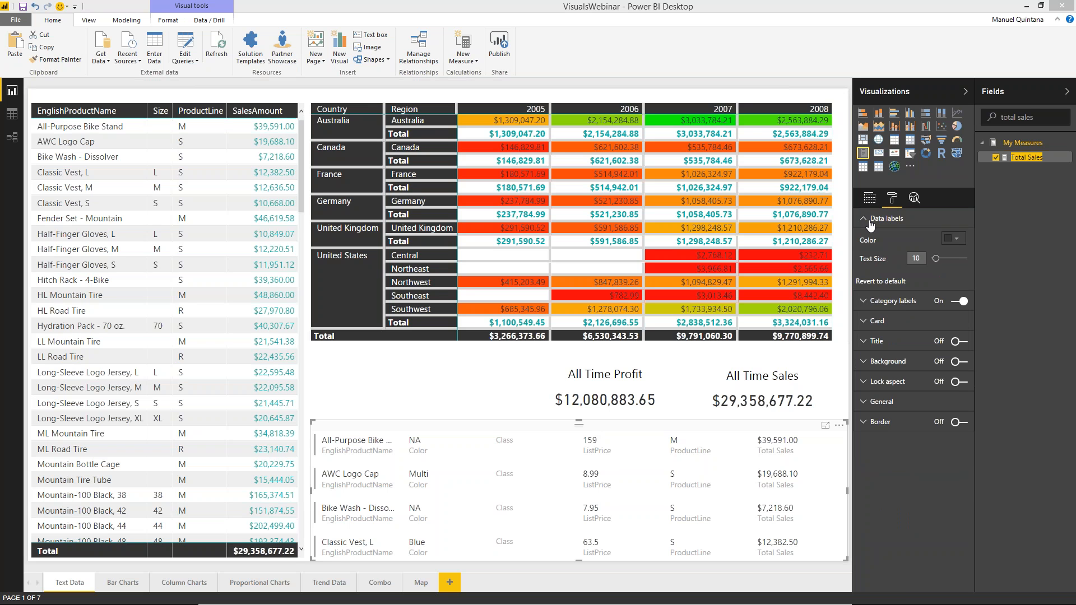
left_click(870, 221)
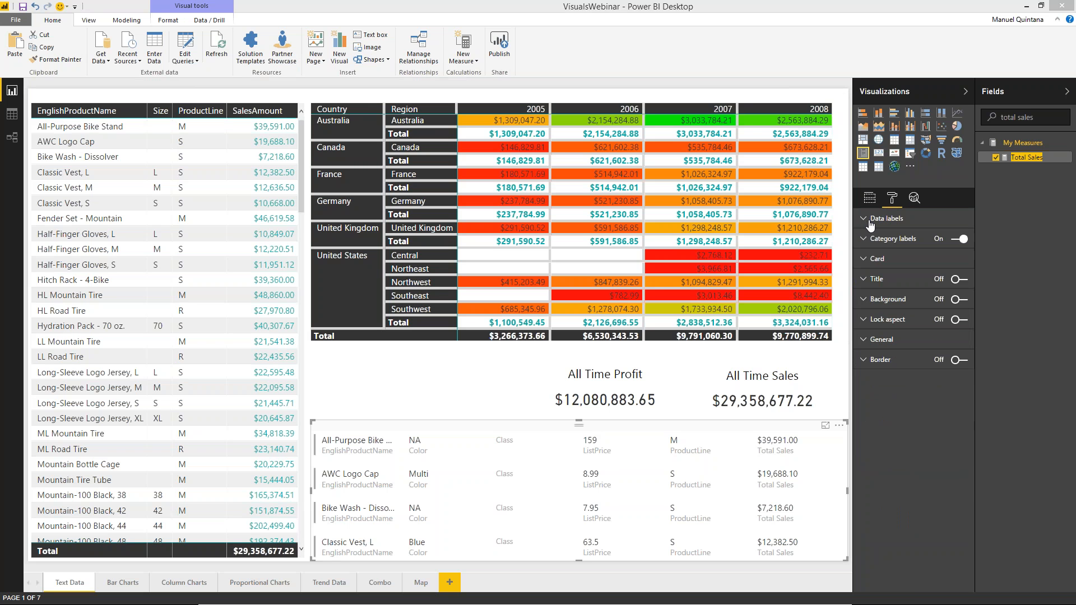
left_click(868, 260)
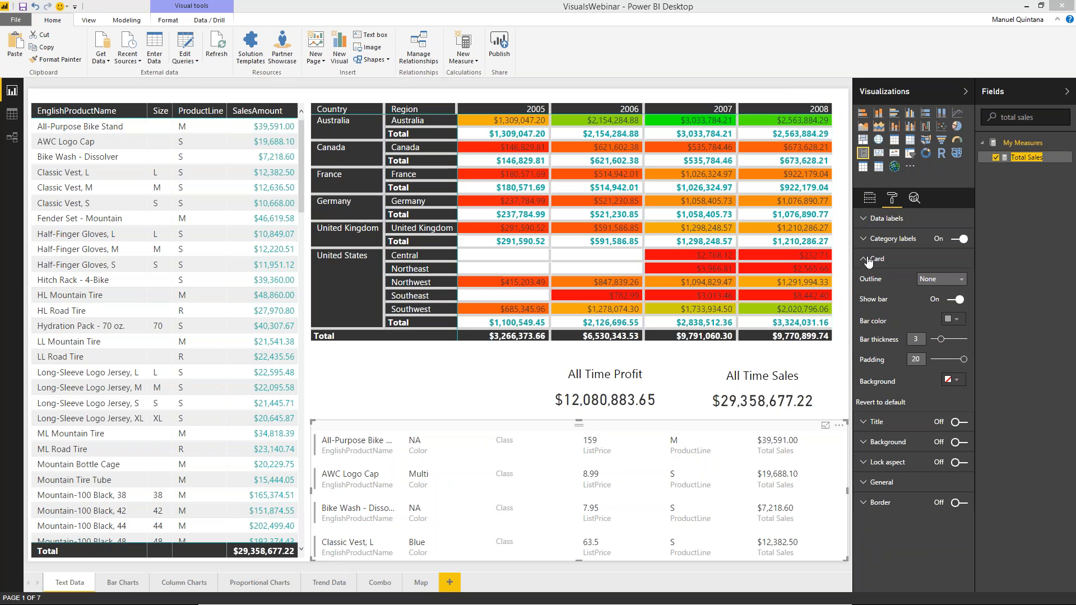
left_click(920, 279)
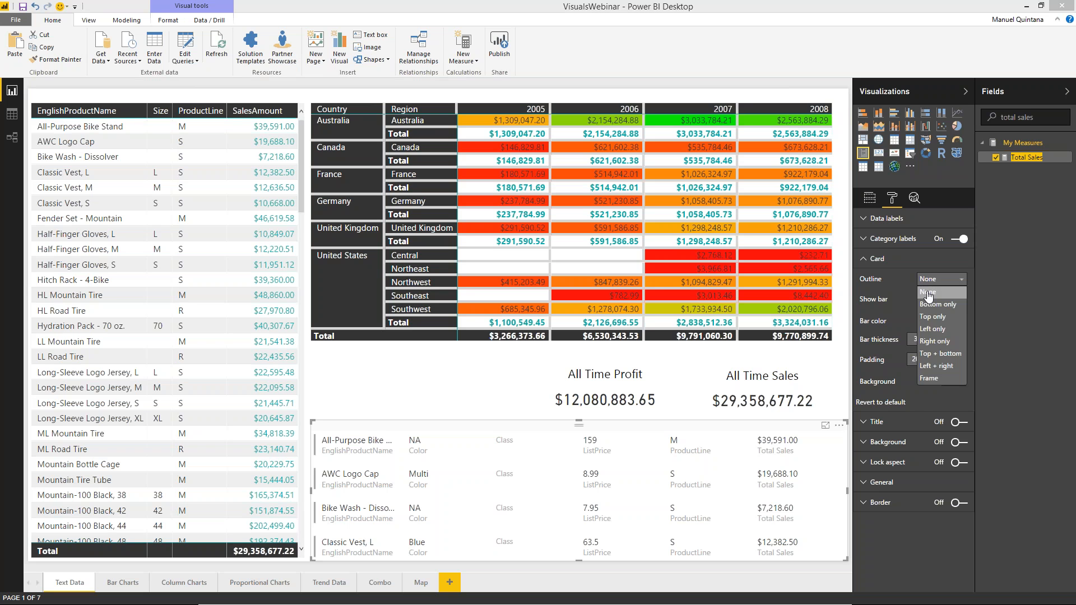
left_click(934, 307)
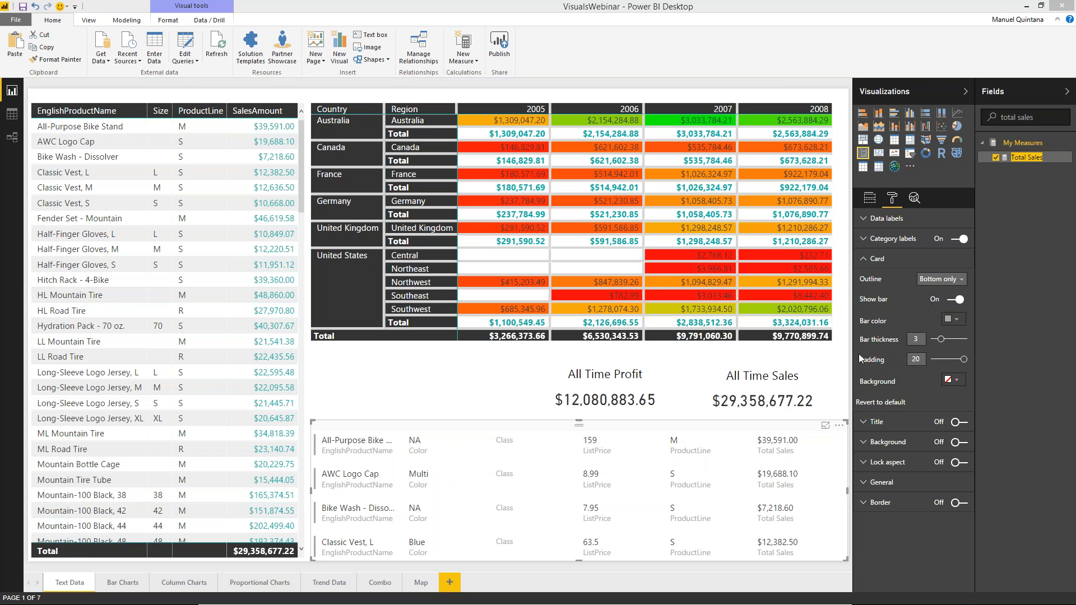
left_click(952, 298)
left_click(961, 325)
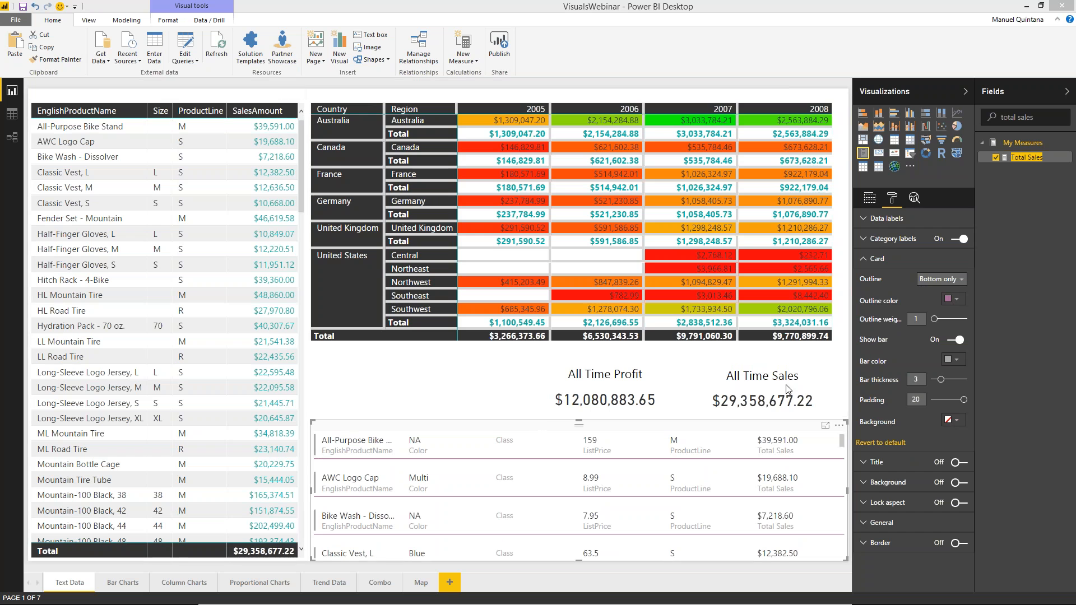
- Change the multi-row card's bar color to red and look through its product rows
left_click(953, 359)
left_click(914, 386)
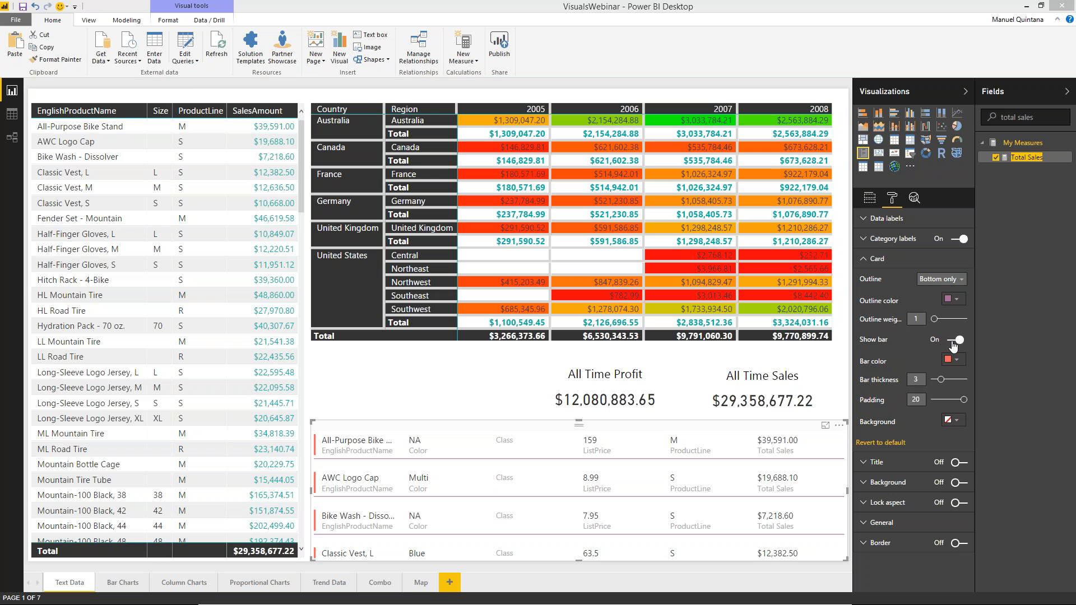
left_click(868, 266)
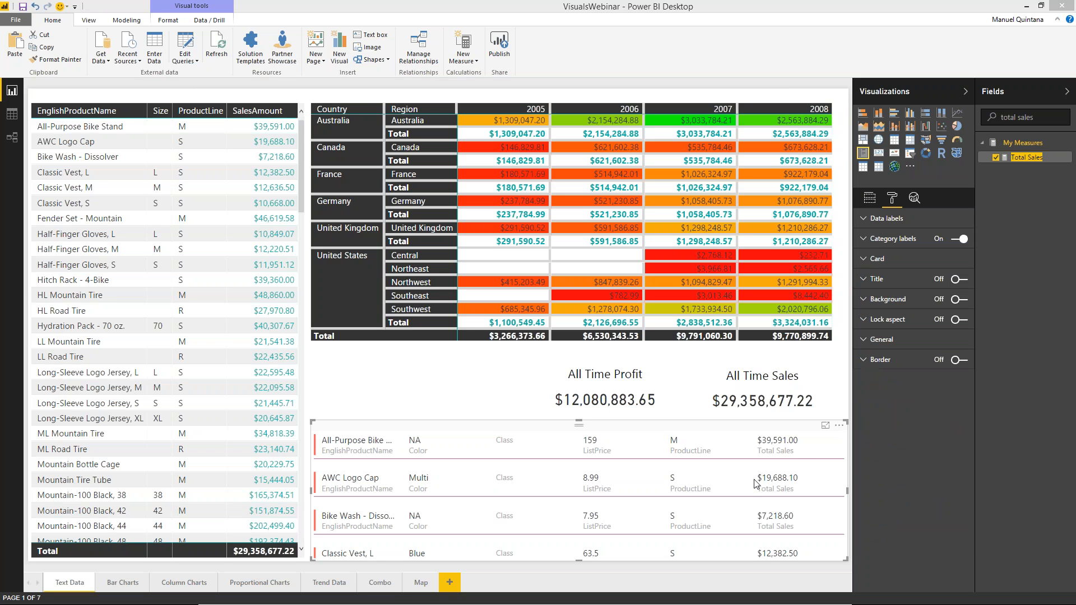
scroll(755, 504, "down", 2)
scroll(755, 503, "down", 13)
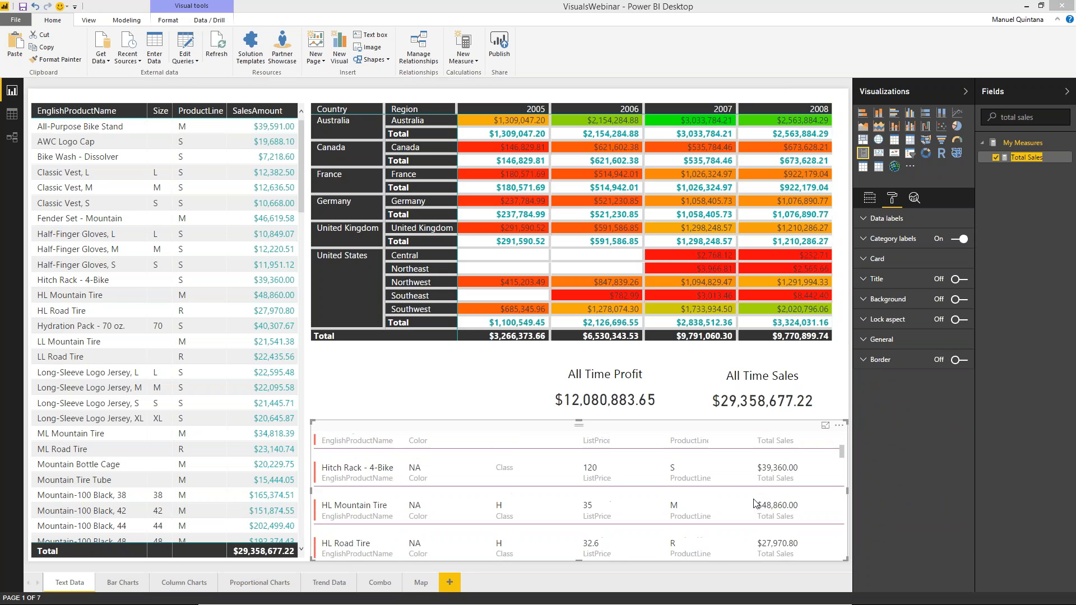
scroll(755, 503, "down", 3)
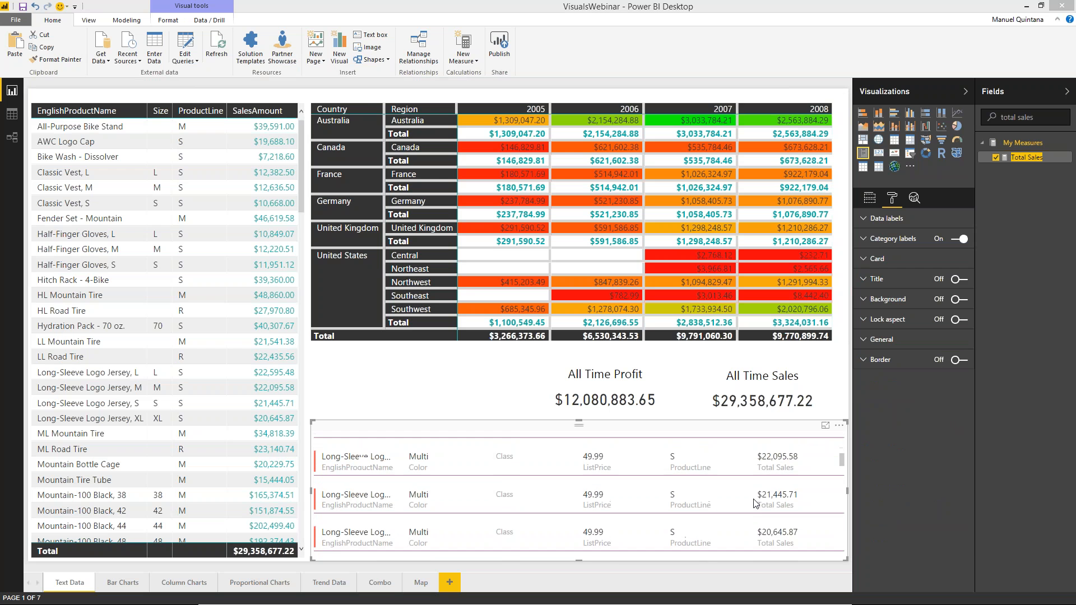
scroll(755, 503, "up", 11)
scroll(755, 503, "up", 6)
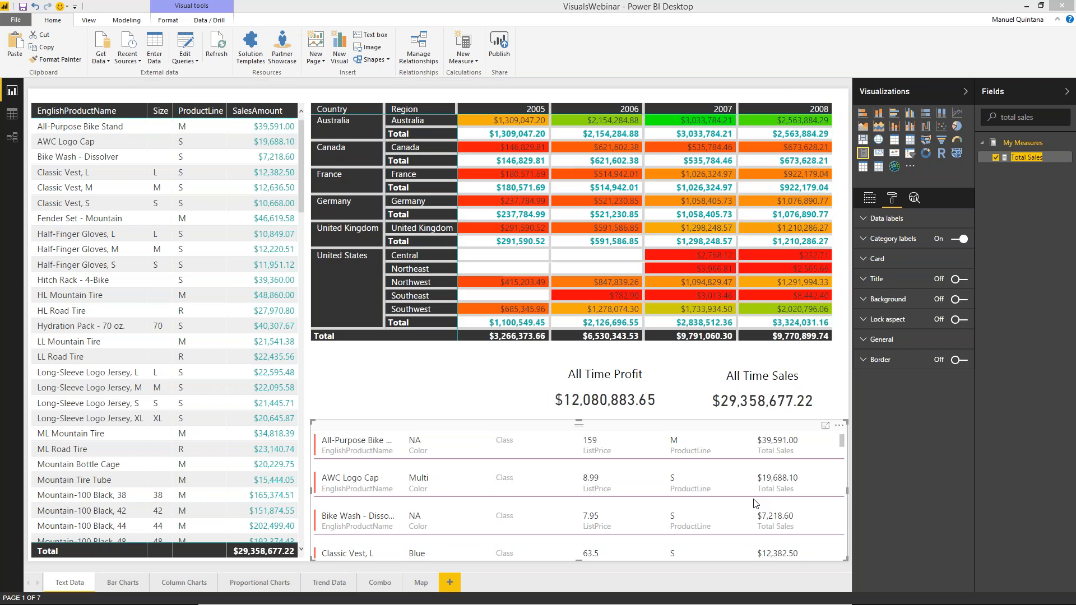
- Convert the sales matrix to the drillable matrix visual, and try drilling its rows to Region and back up to Country
left_click(457, 102)
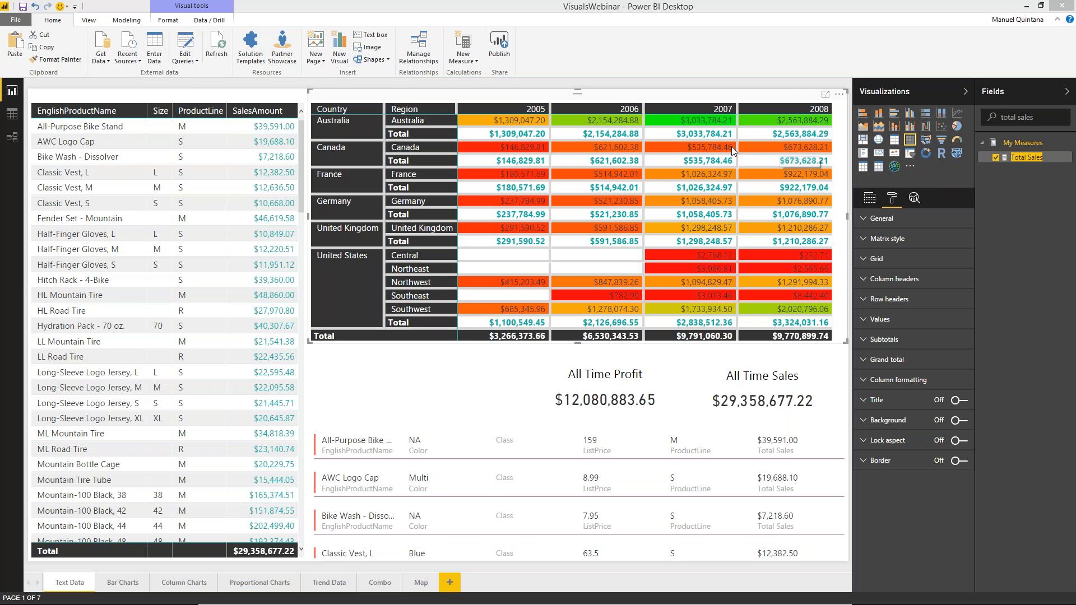
left_click(880, 169)
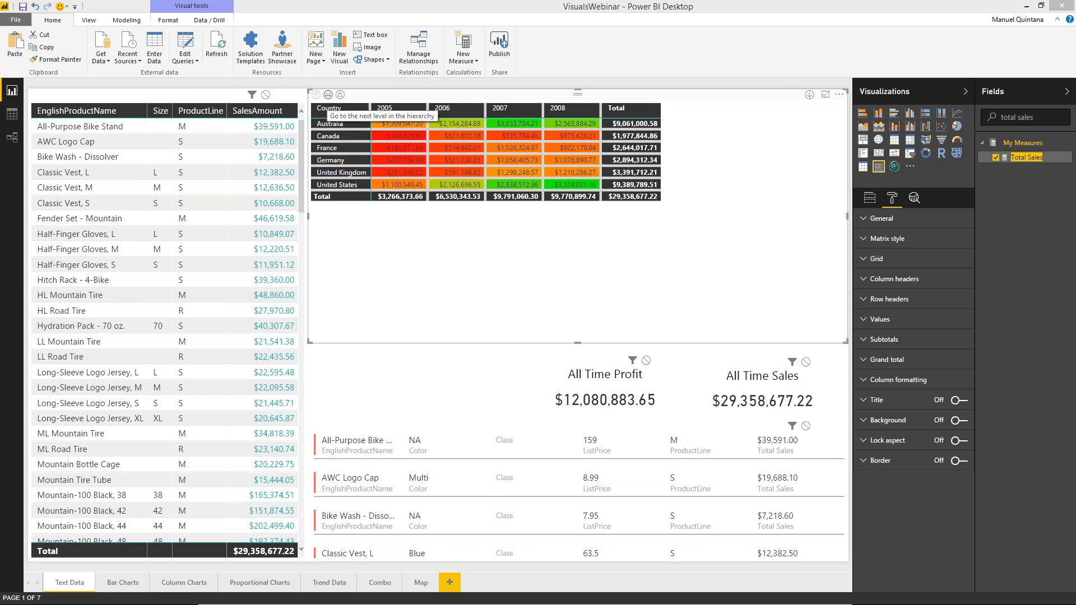
left_click(329, 95)
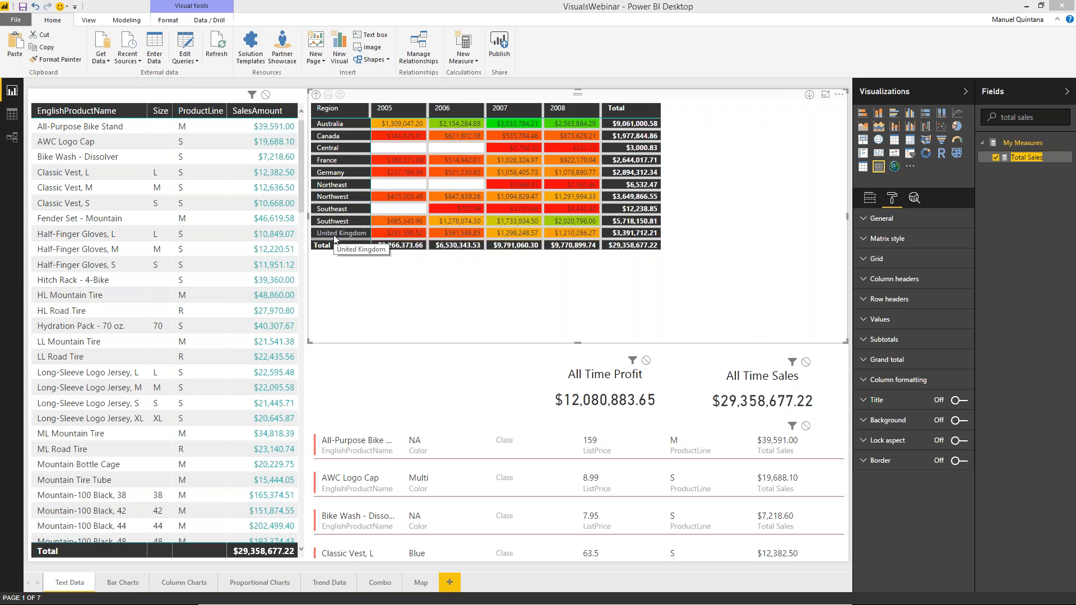
left_click(316, 94)
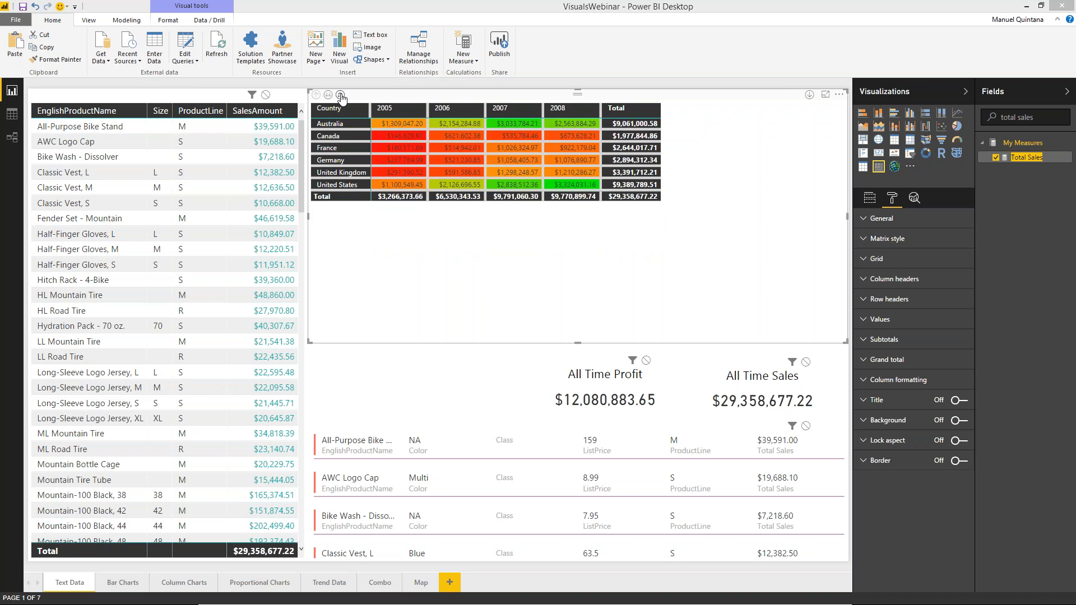
- Try expanding the sales matrix rows to Region, return them to Country, and check the United States row's drill options
left_click(341, 96)
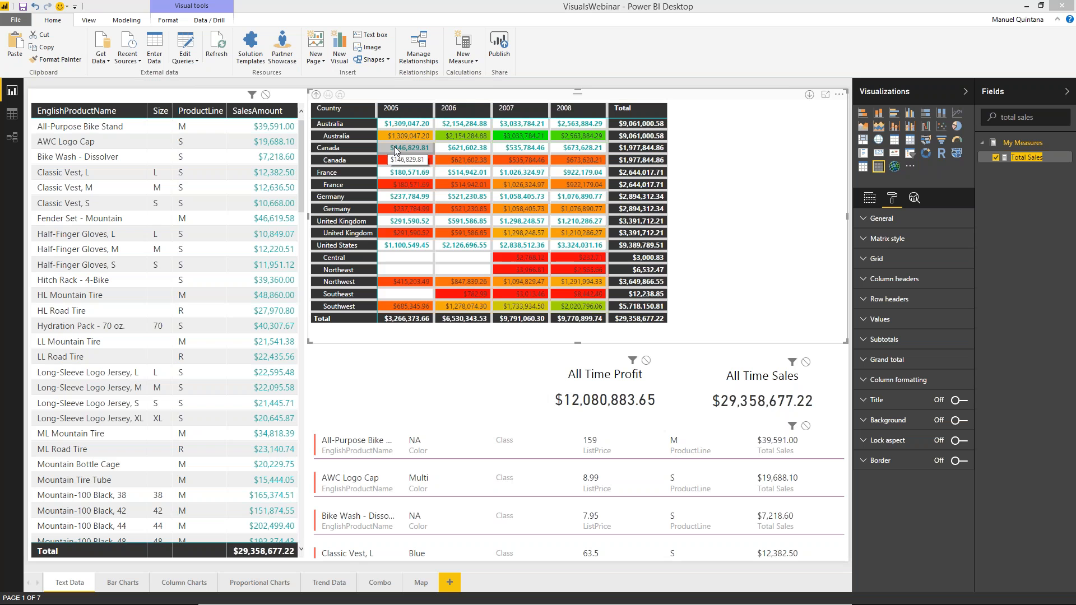
left_click(316, 96)
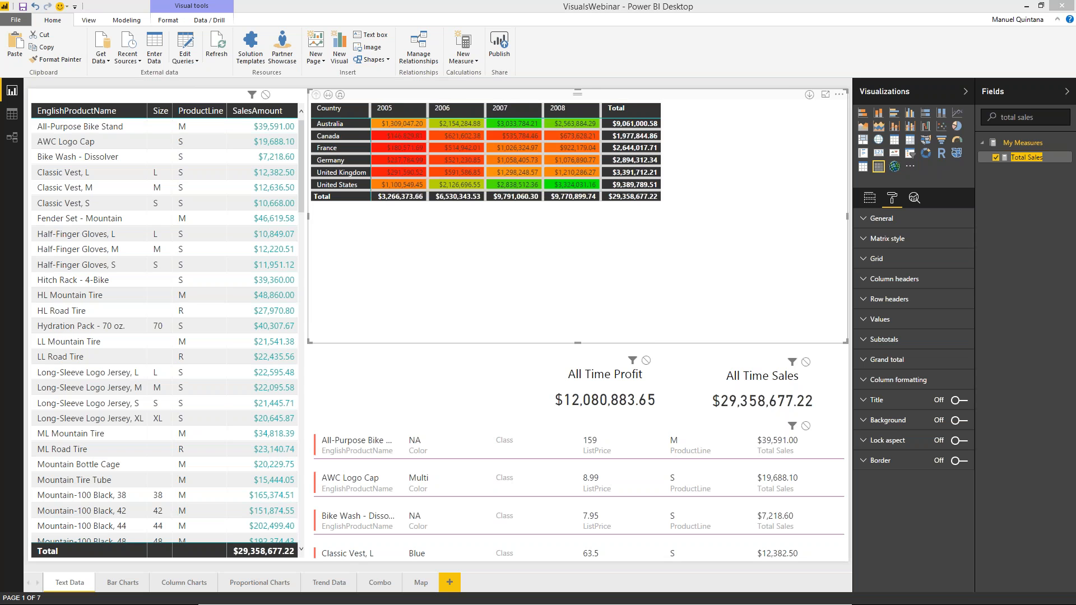
right_click(339, 188)
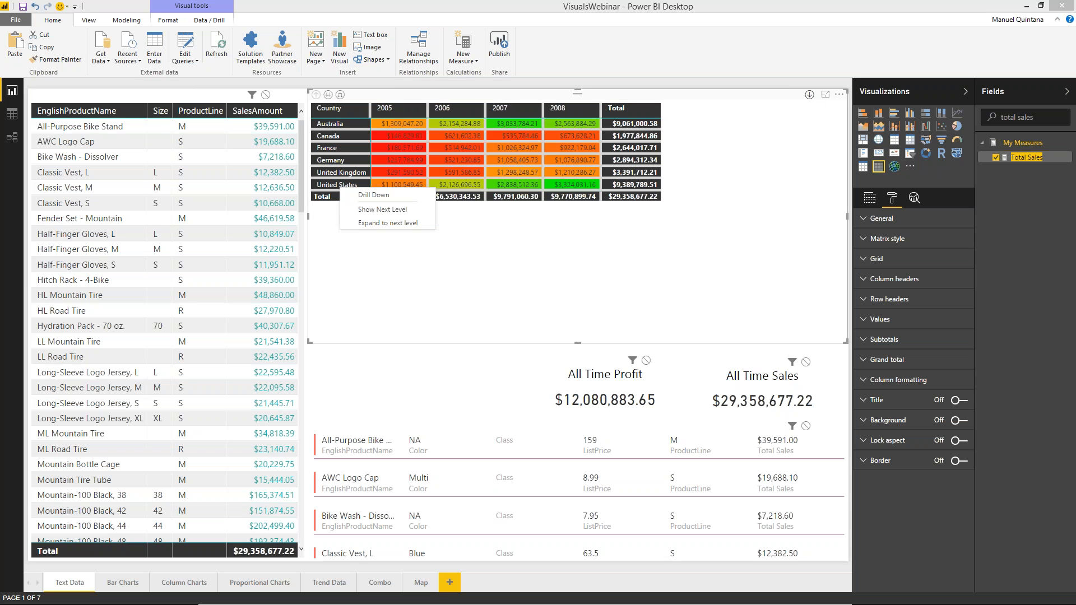
left_click(630, 270)
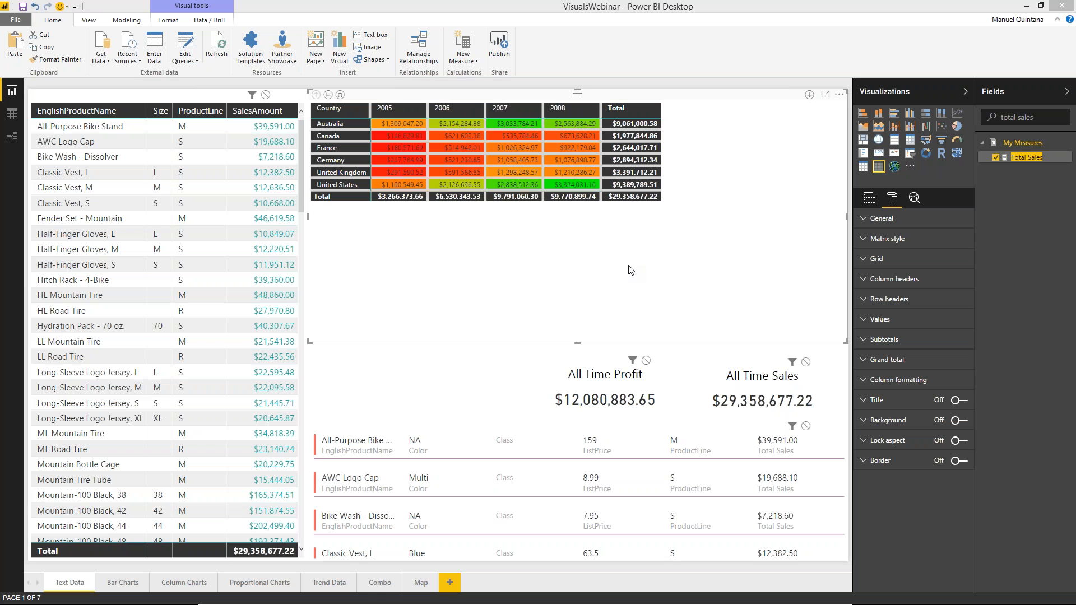
- Cross-filter the page by the matrix's United States row, look through the multi-row card, and filter by its 2005 value
left_click(326, 185)
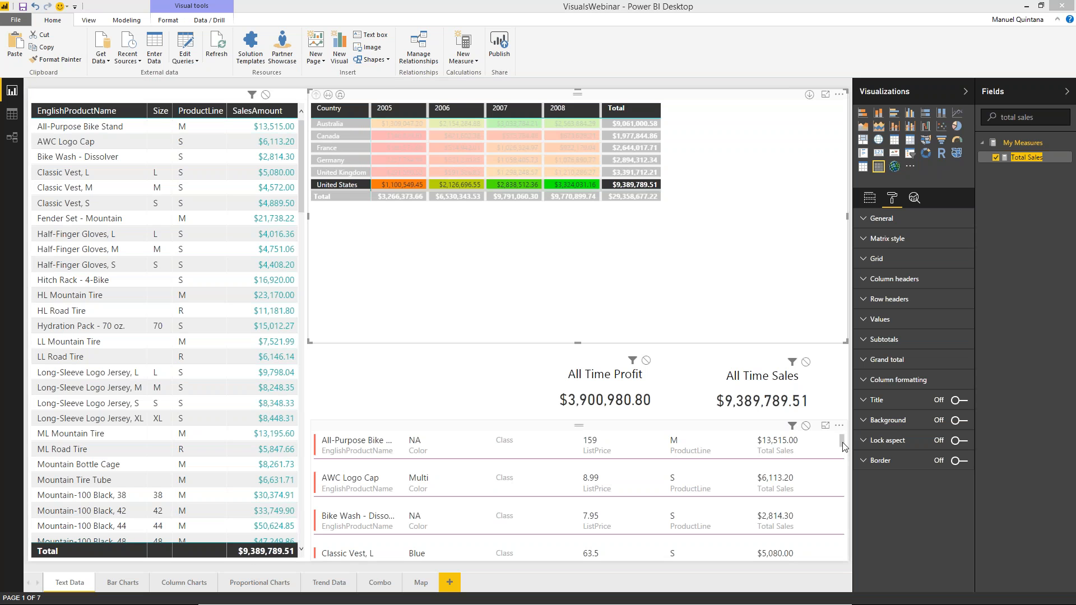
scroll(845, 460, "down", 5)
scroll(846, 442, "up", 5)
left_click(394, 186)
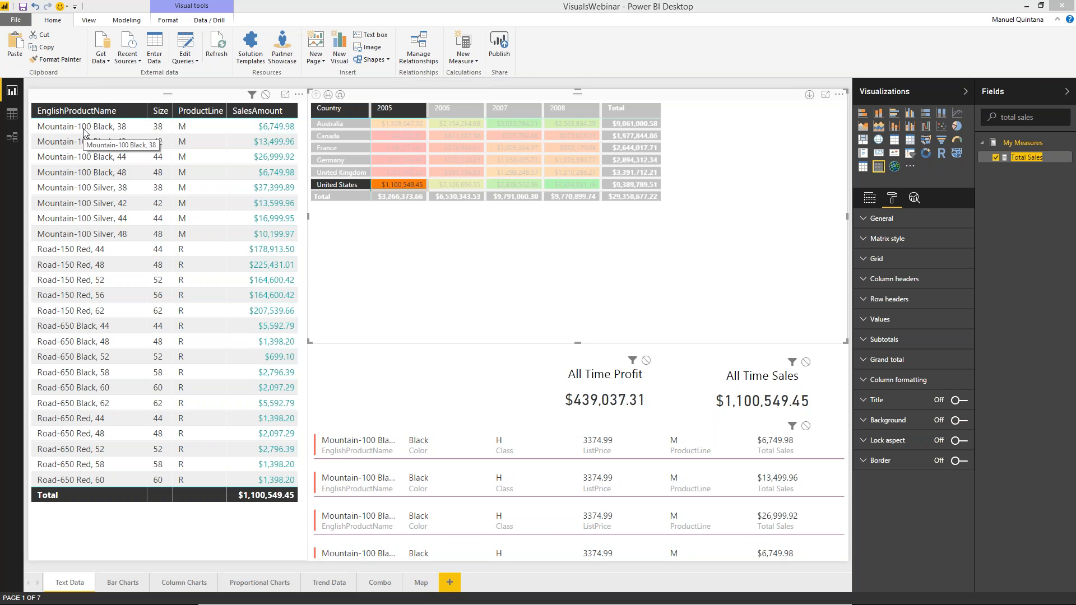
- Edit the matrix's interactions so that selections have no effect on the All Time Profit and All Time Sales cards
left_click(162, 21)
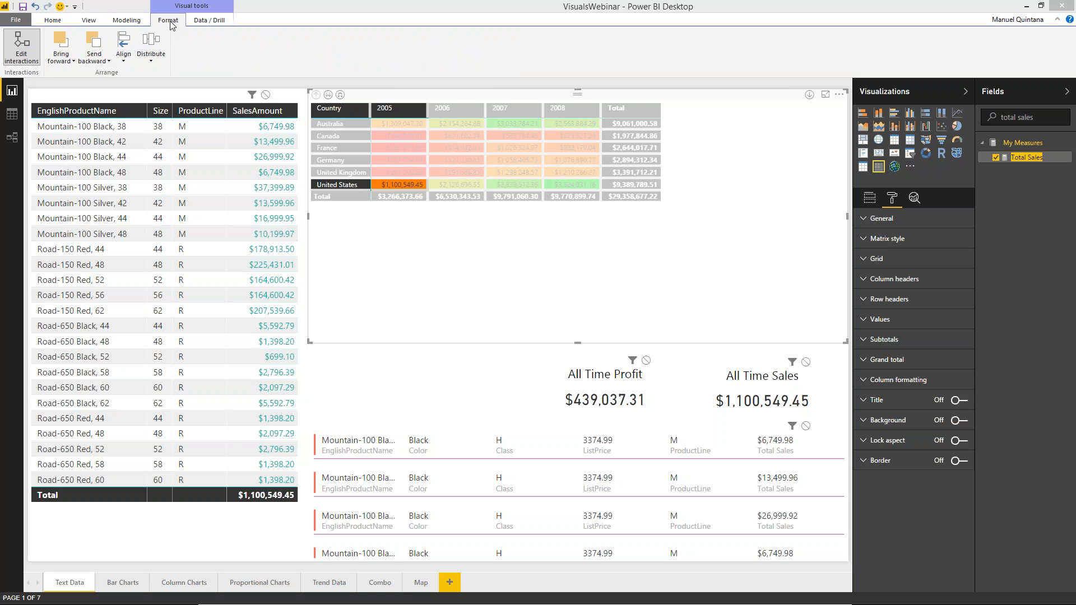
left_click(23, 54)
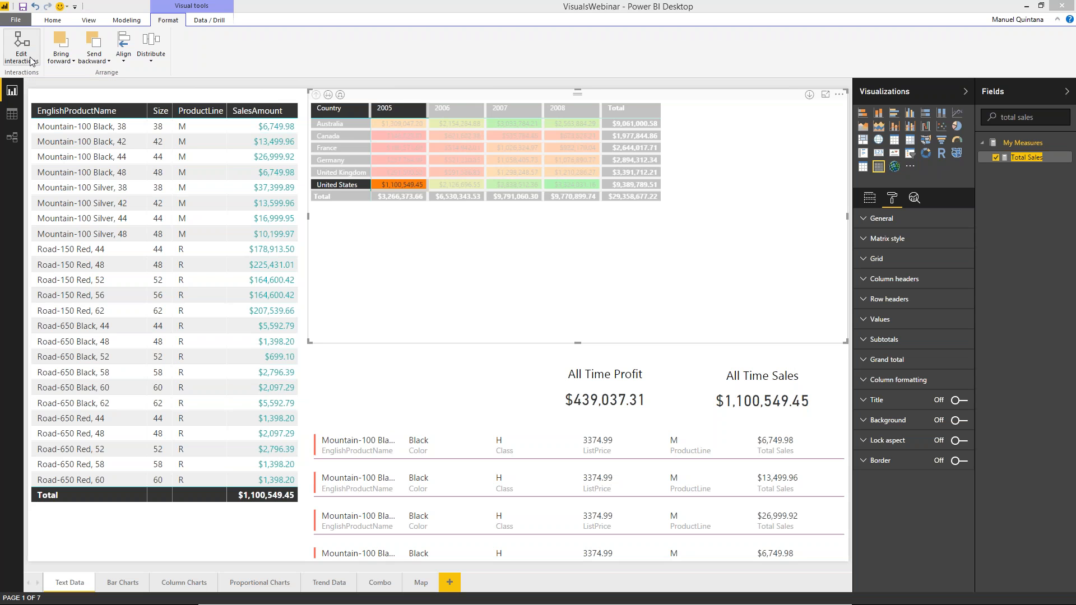
left_click(31, 62)
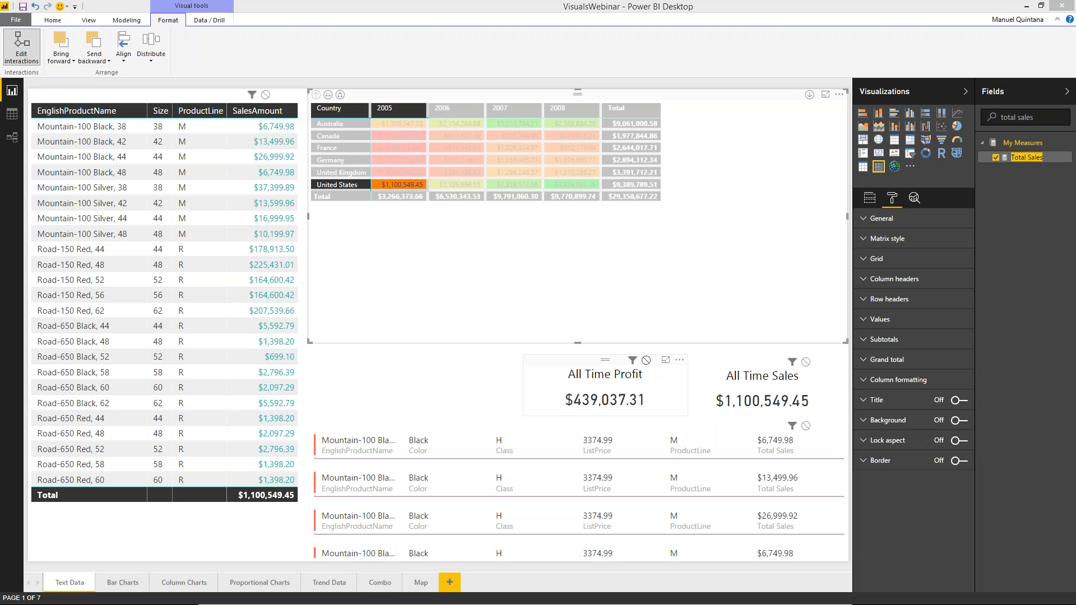
left_click(646, 361)
left_click(806, 362)
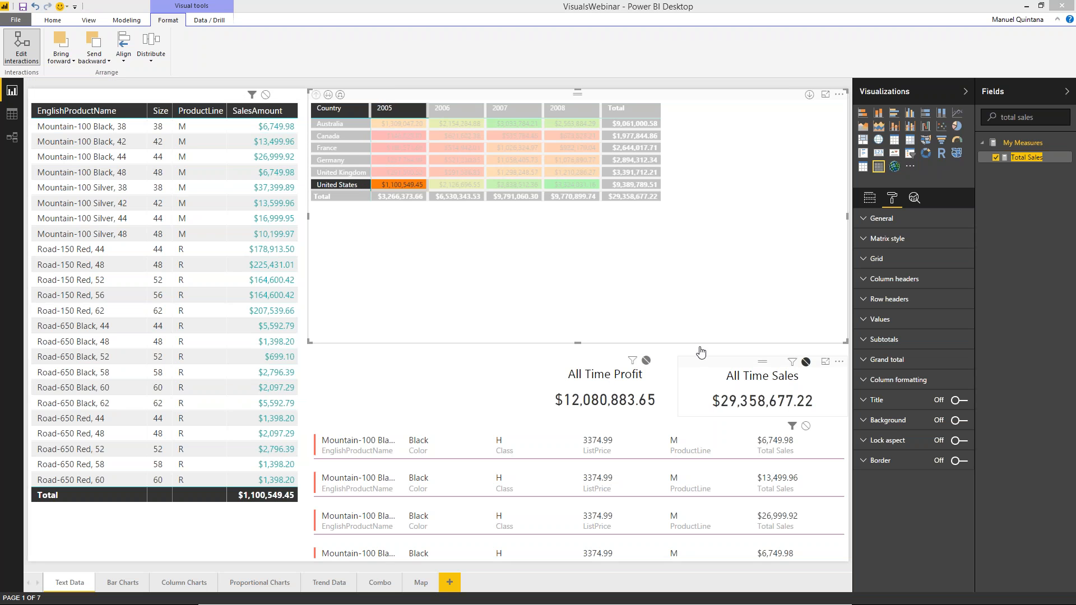
- Clear the matrix's cell selection and convert the visual back to the standard matrix
left_click(418, 186)
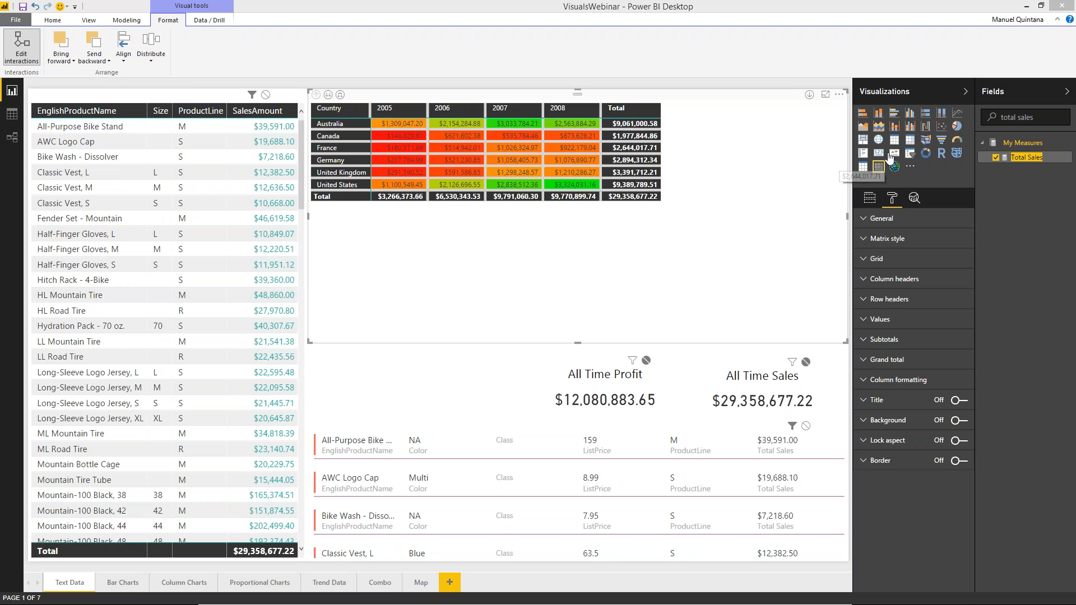
left_click(909, 144)
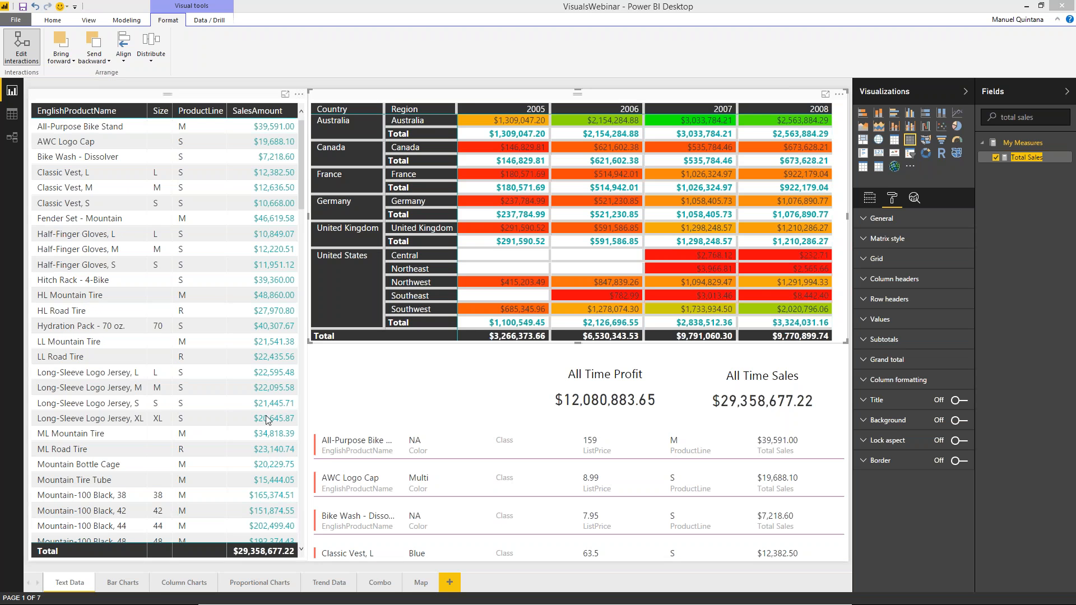
- Select the sales chart on the Bar Charts page, and try highlighting its Hot legend category
left_click(124, 592)
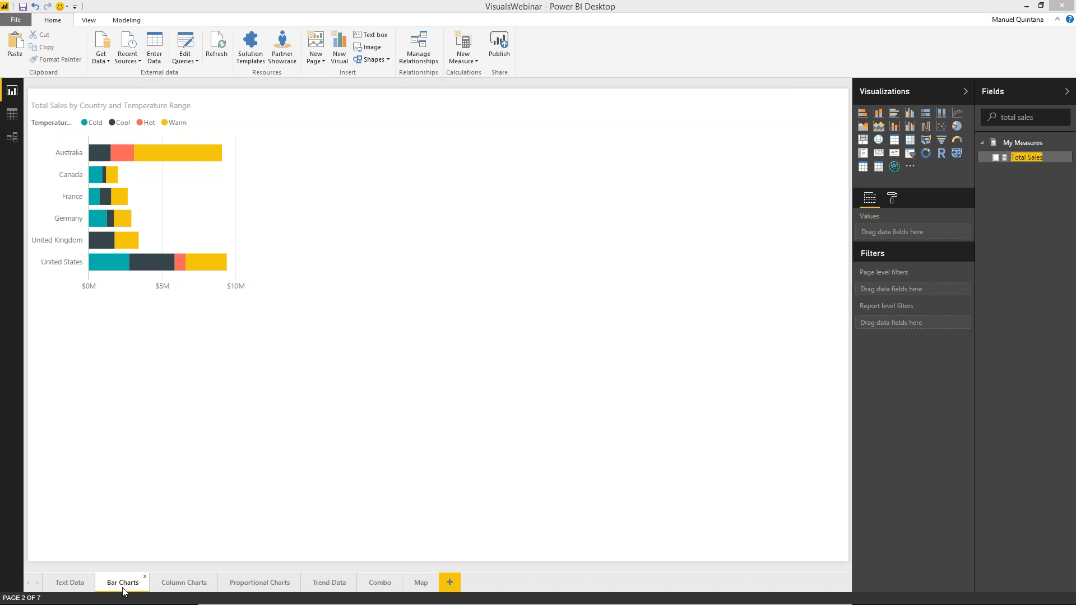
left_click(192, 101)
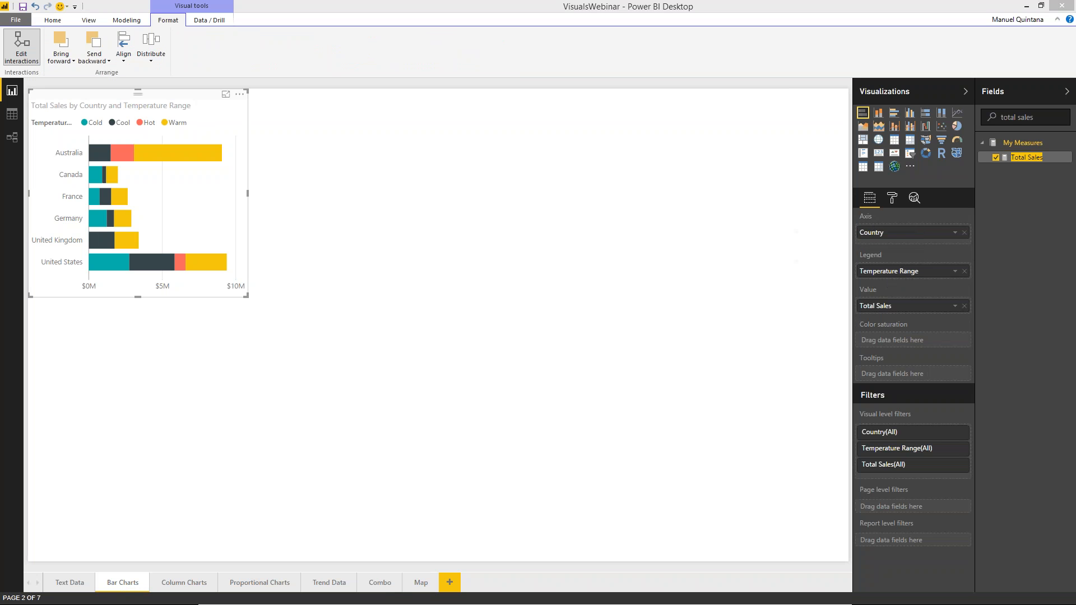
left_click(141, 123)
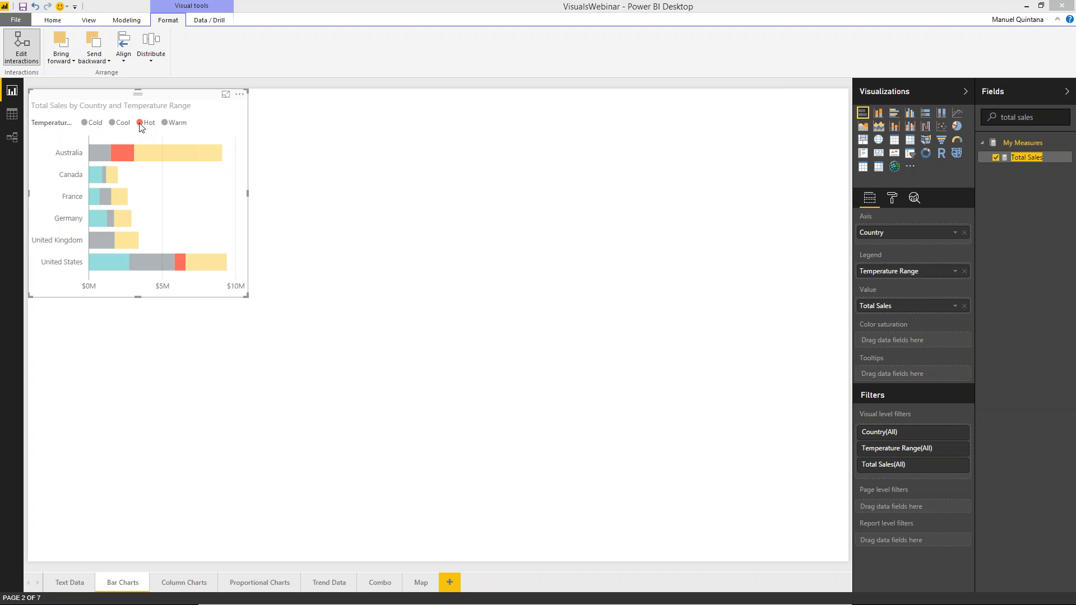
left_click(140, 123)
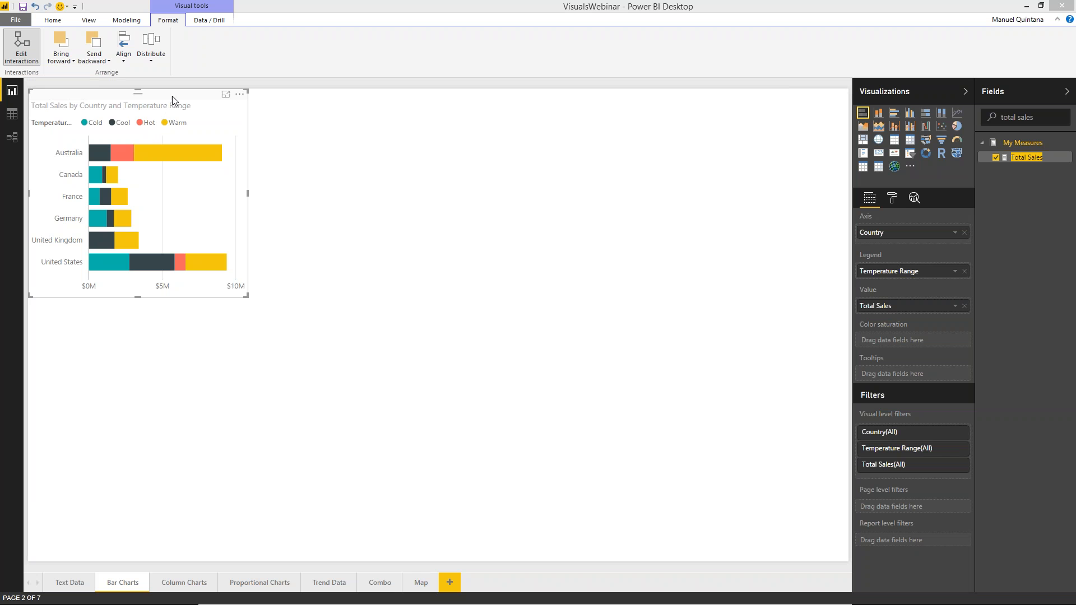
- Turn off the bar chart's legend title and set the legend position to Top Center
left_click(892, 199)
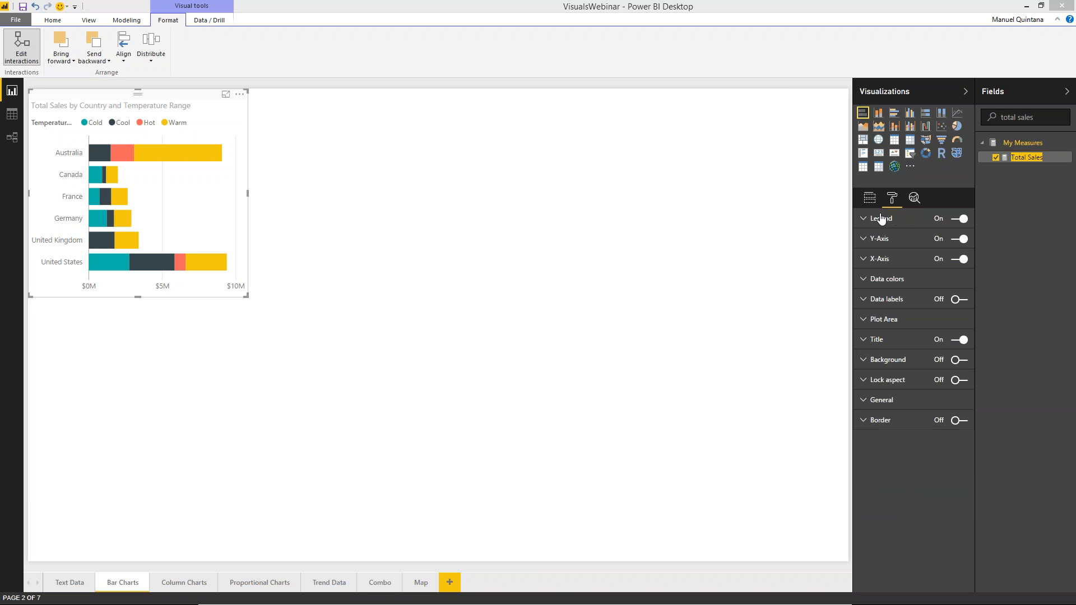
left_click(879, 219)
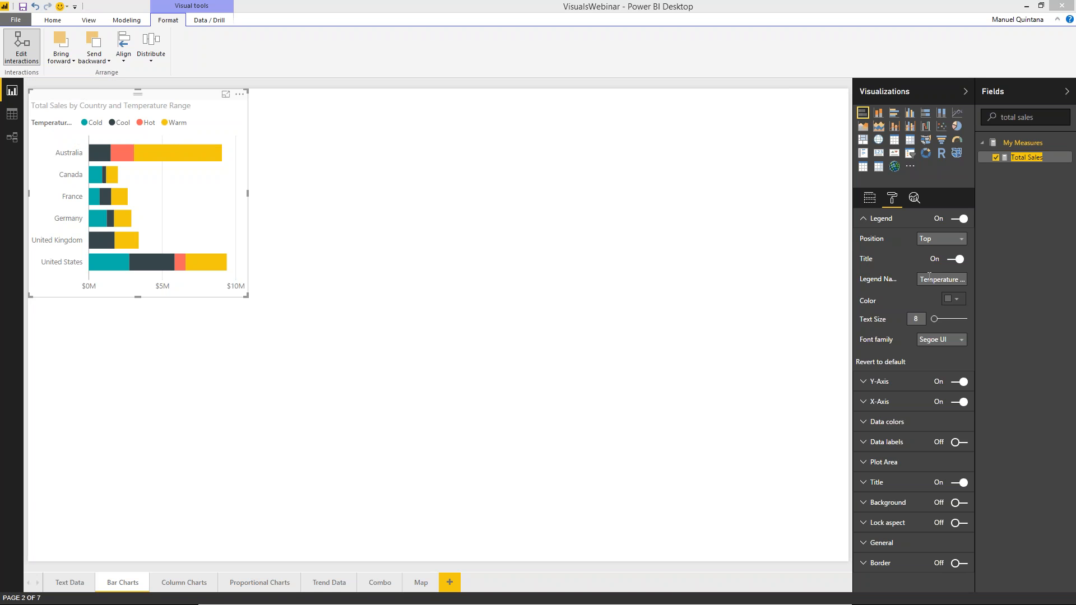
left_click(953, 258)
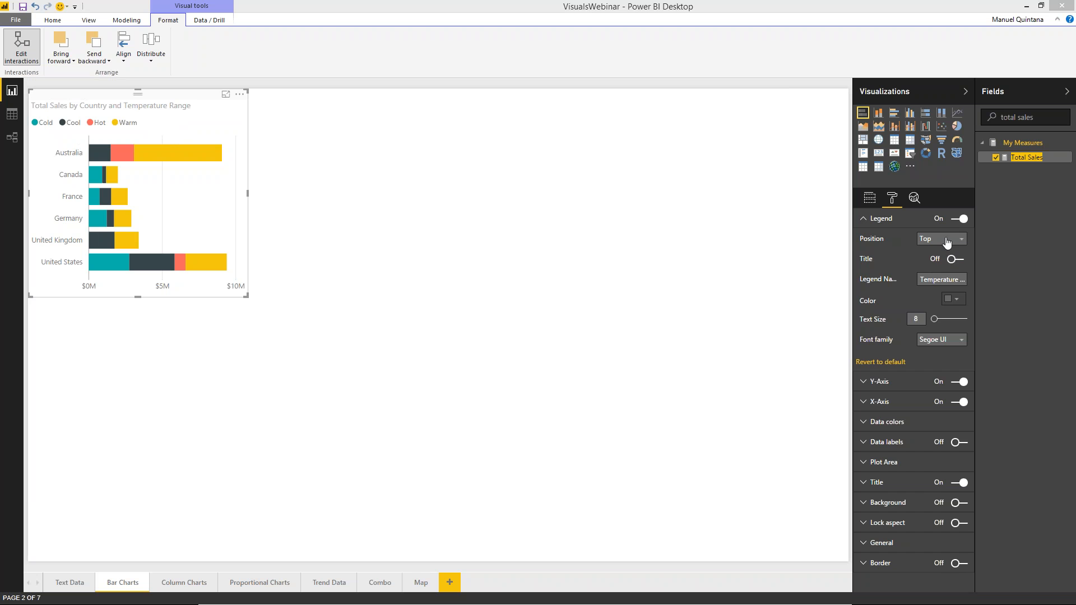
left_click(947, 242)
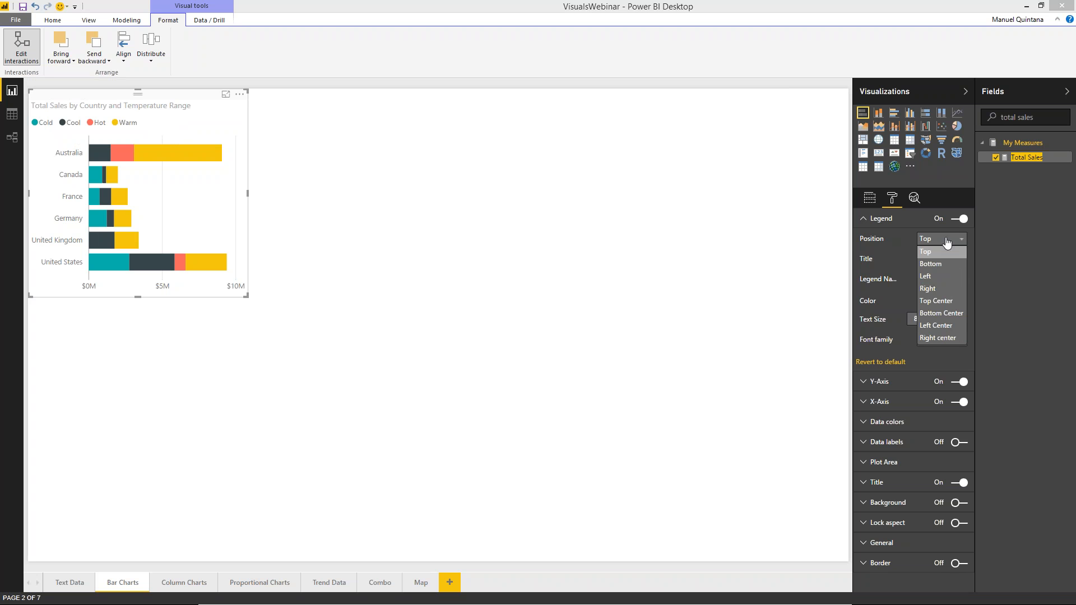
left_click(939, 300)
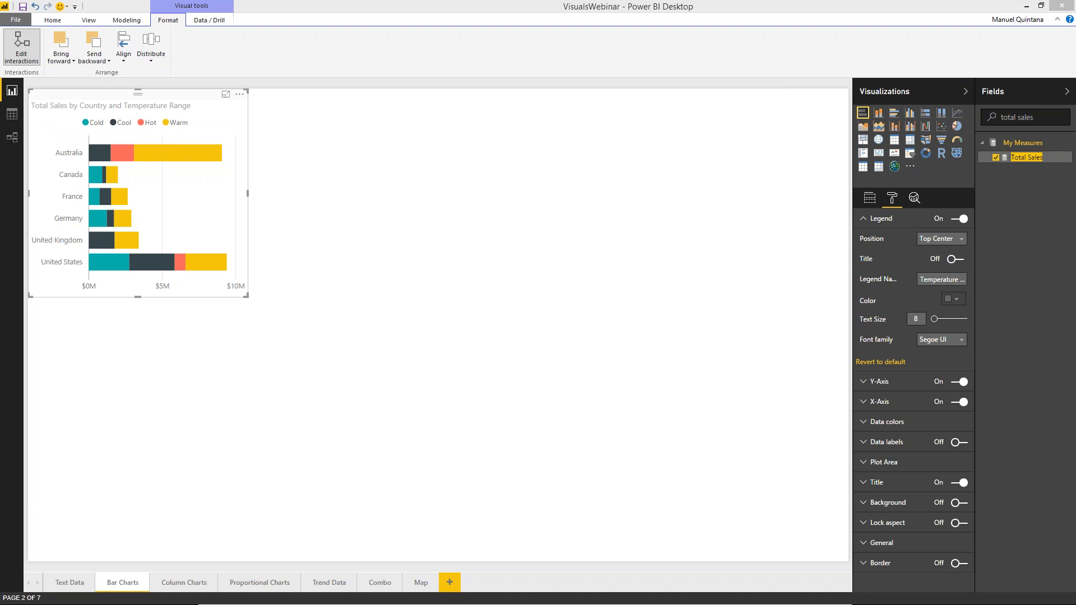
left_click(873, 222)
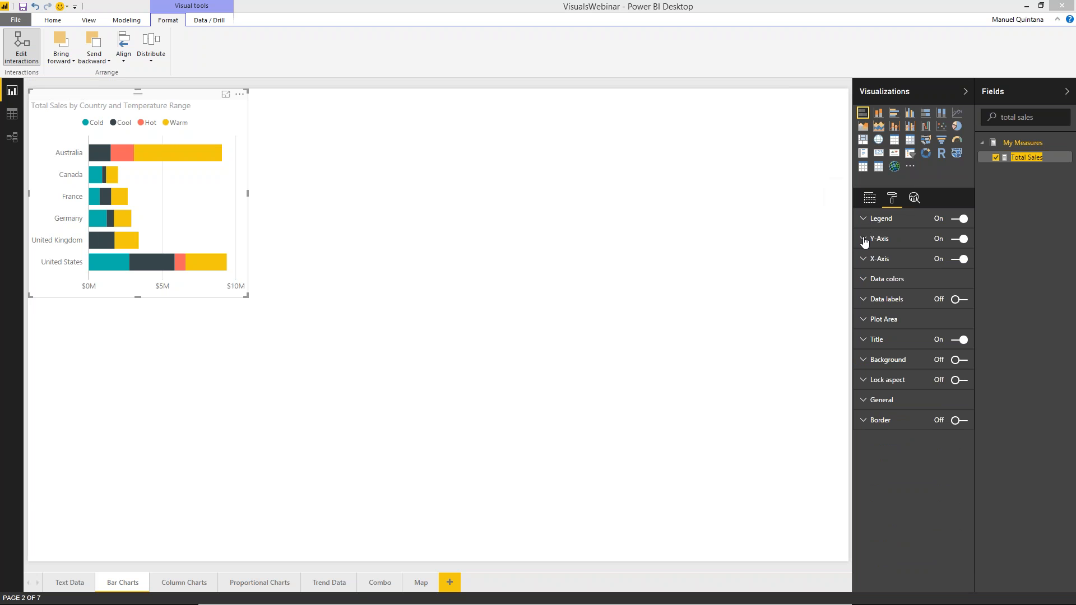
- Try setting the bar chart's Y-axis position to Right, and return it to Left
left_click(864, 240)
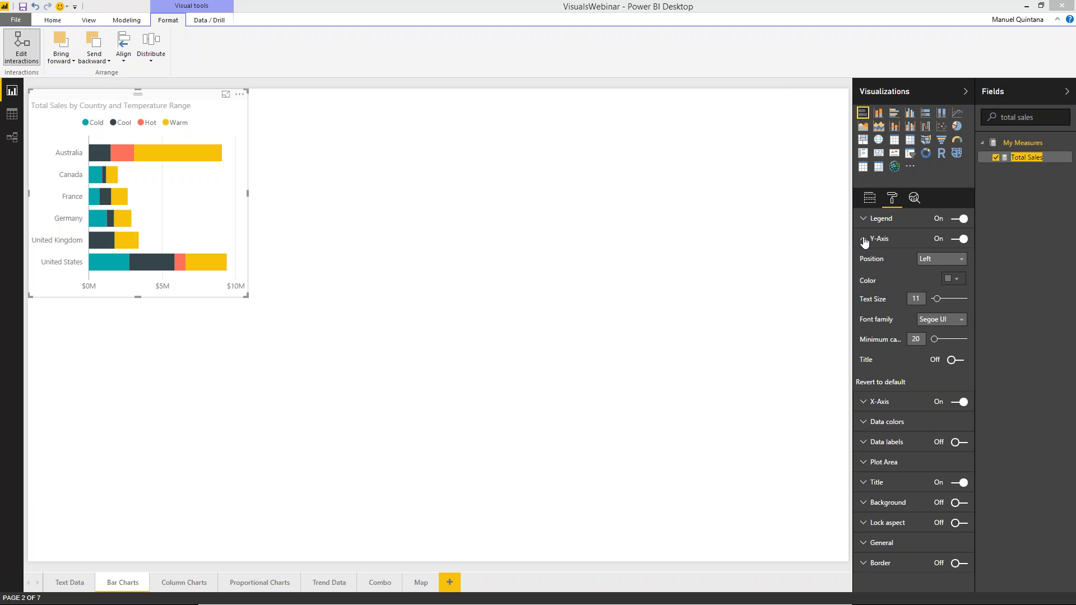
left_click(932, 259)
left_click(932, 286)
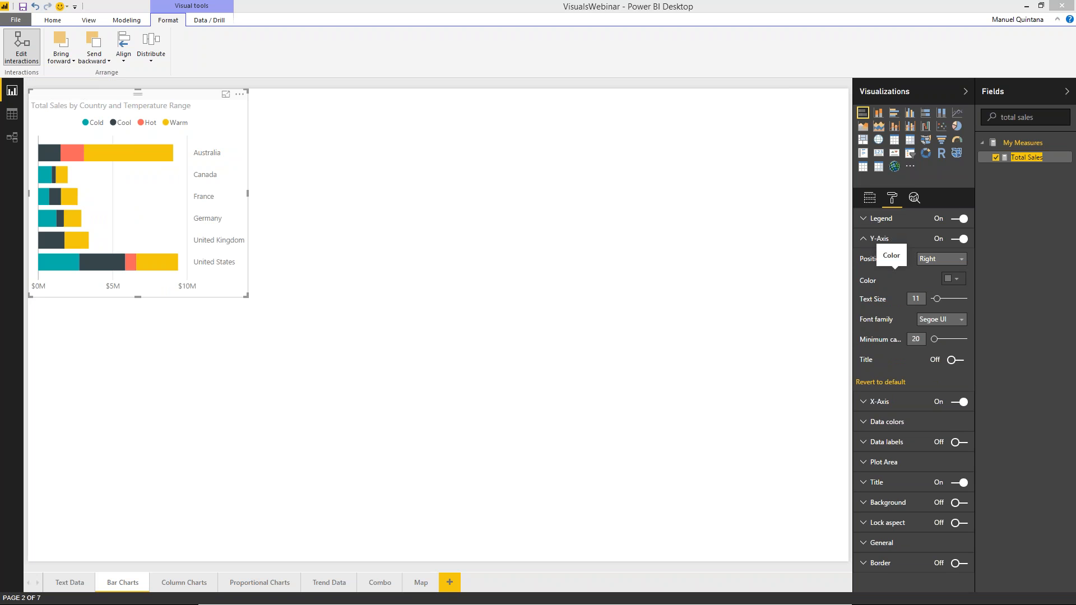
left_click(939, 259)
left_click(931, 273)
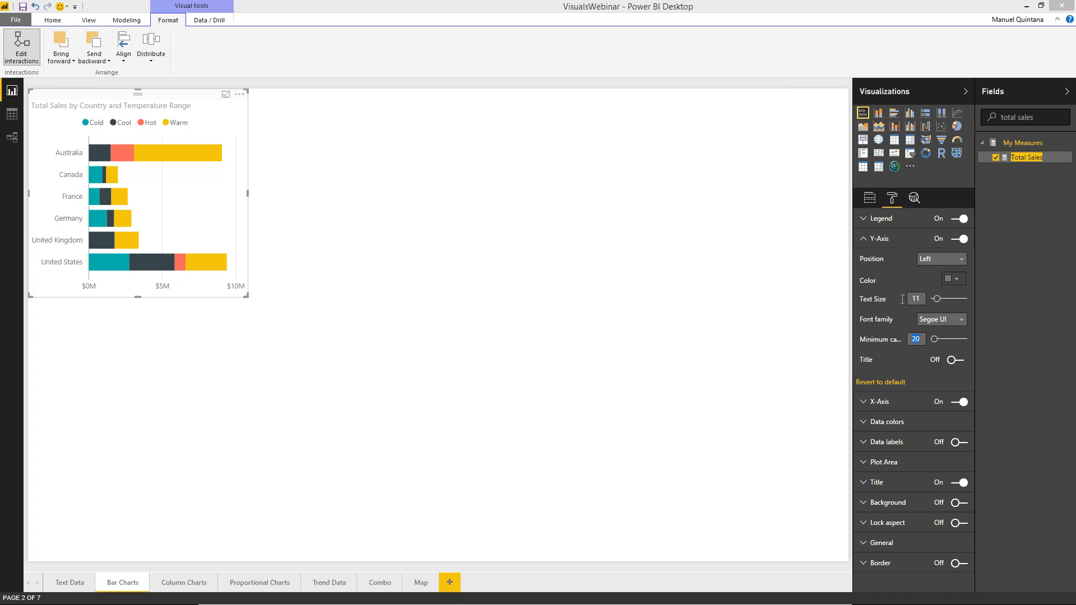
left_click(869, 219)
left_click(868, 219)
left_click(863, 240)
- Try setting the X-axis display units to None, and return them to Auto
left_click(865, 259)
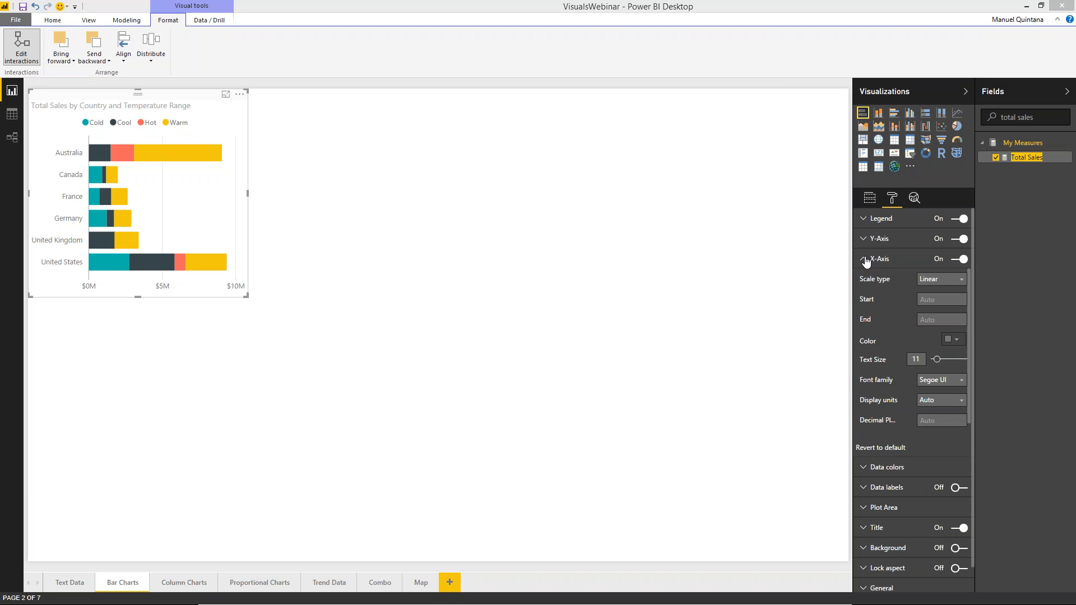
left_click(929, 405)
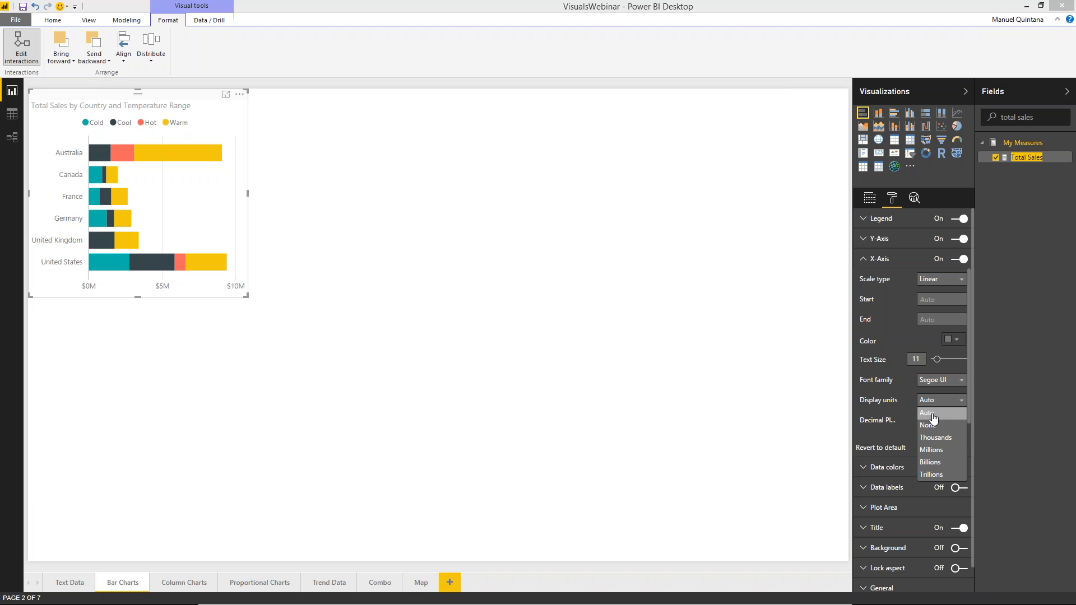
left_click(931, 425)
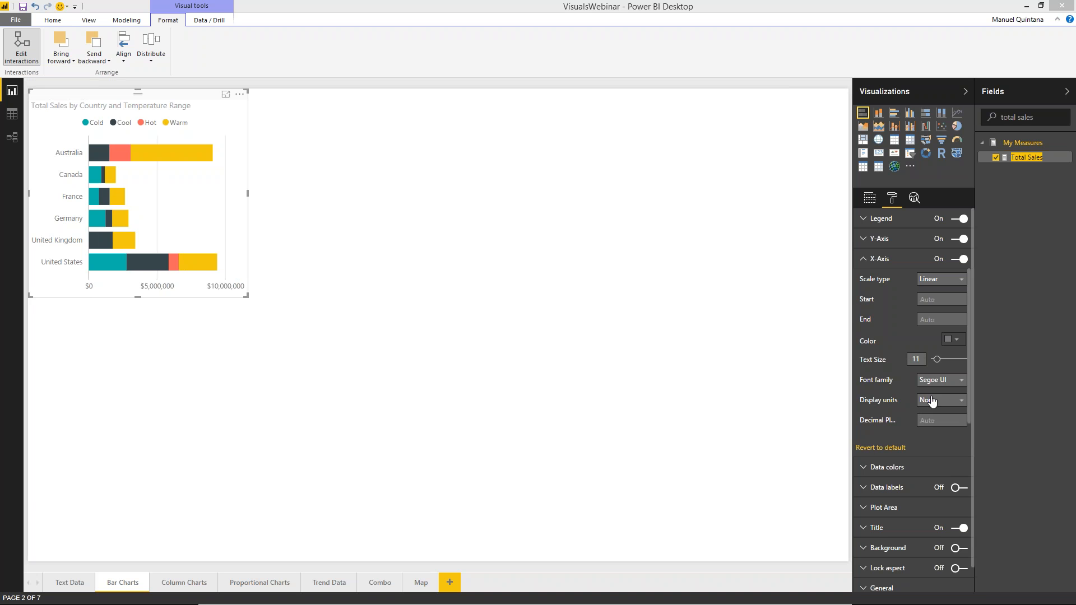
left_click(932, 401)
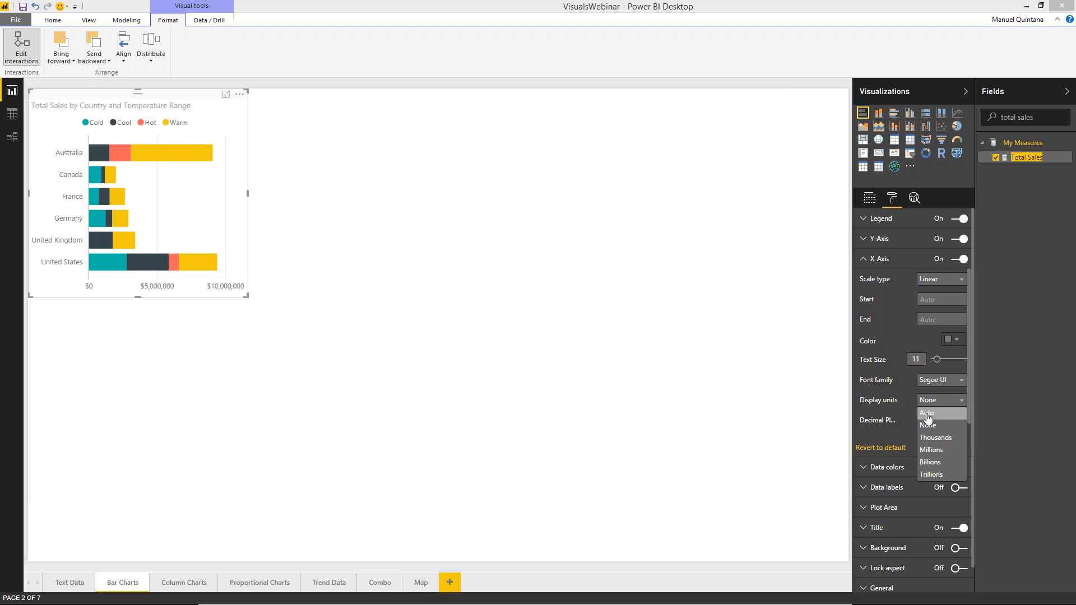
left_click(928, 415)
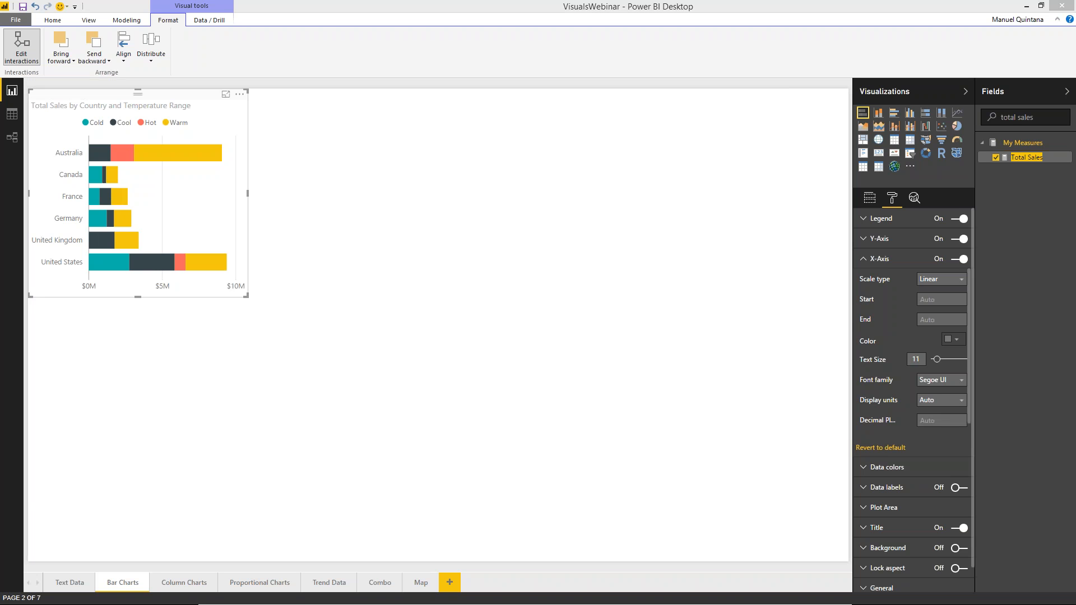
left_click(864, 263)
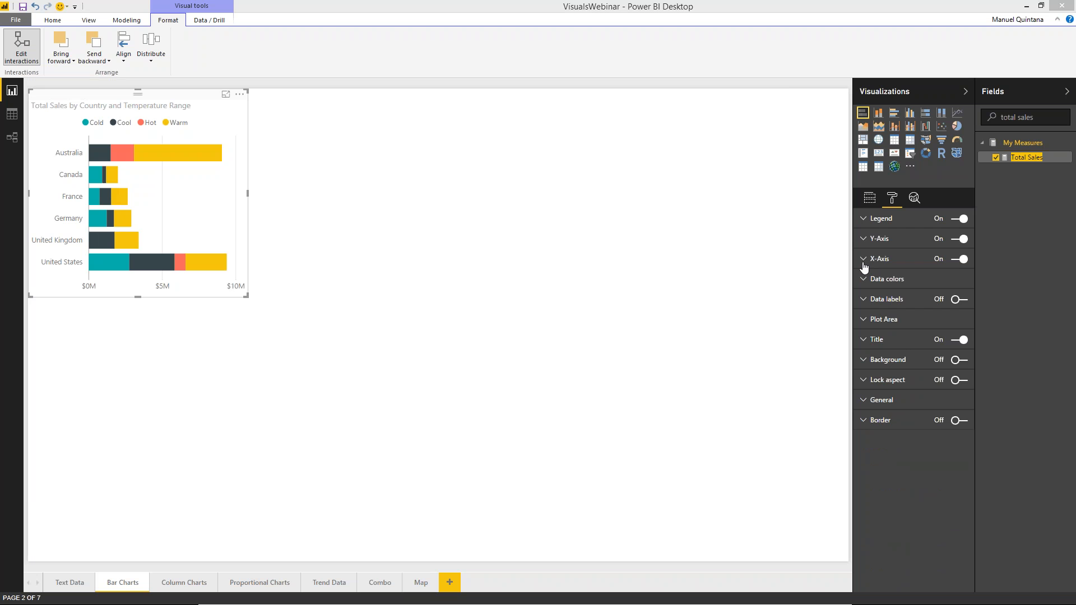
- Change the bar chart's data colors to light teal for Cold and theme teal for Cool
left_click(864, 283)
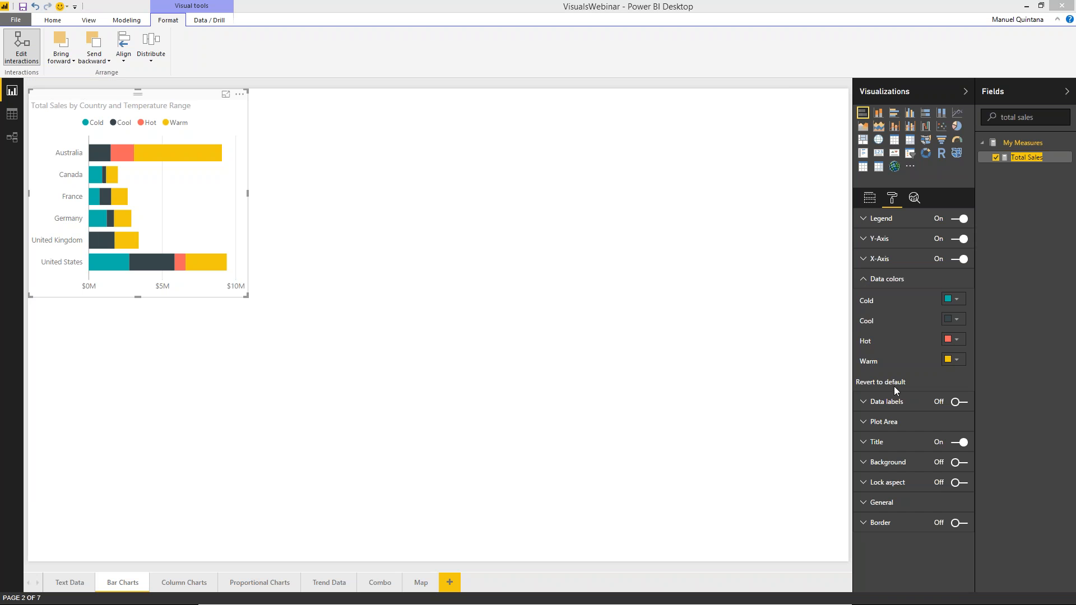
left_click(947, 301)
left_click(895, 334)
left_click(953, 321)
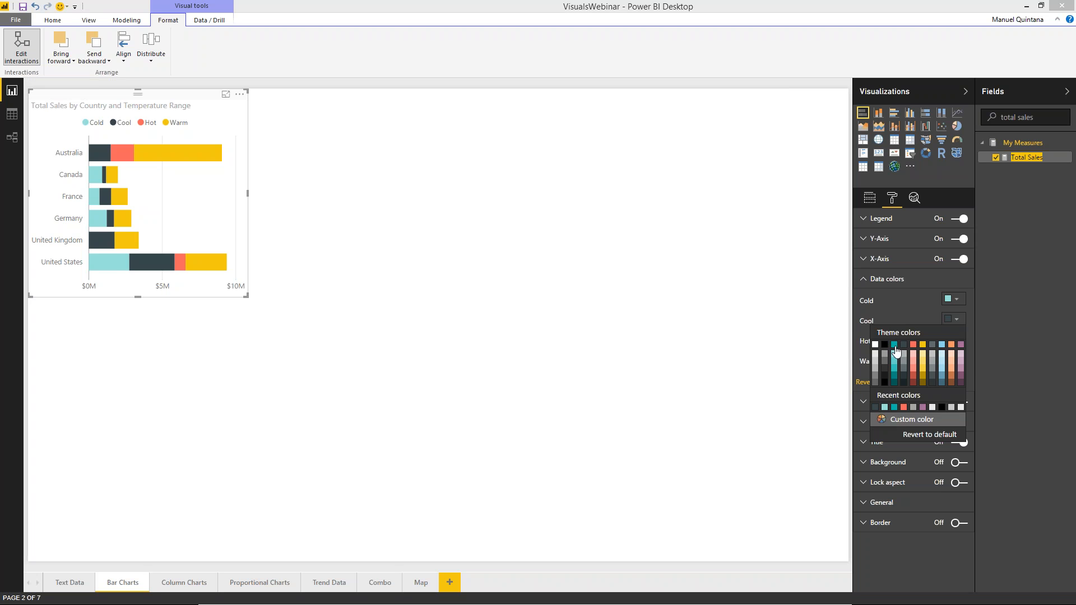
left_click(896, 345)
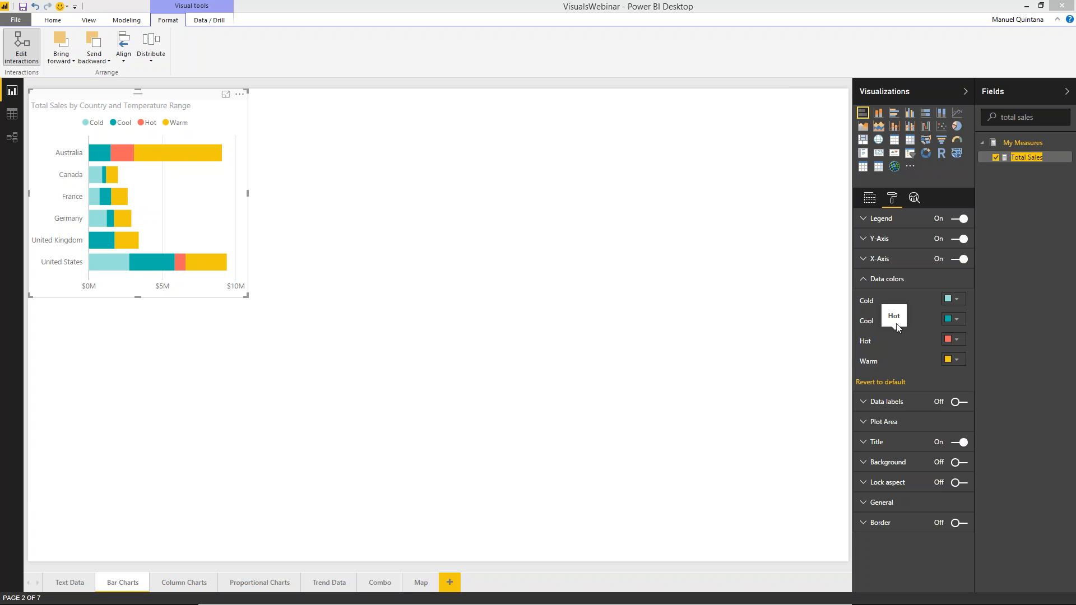
left_click(864, 280)
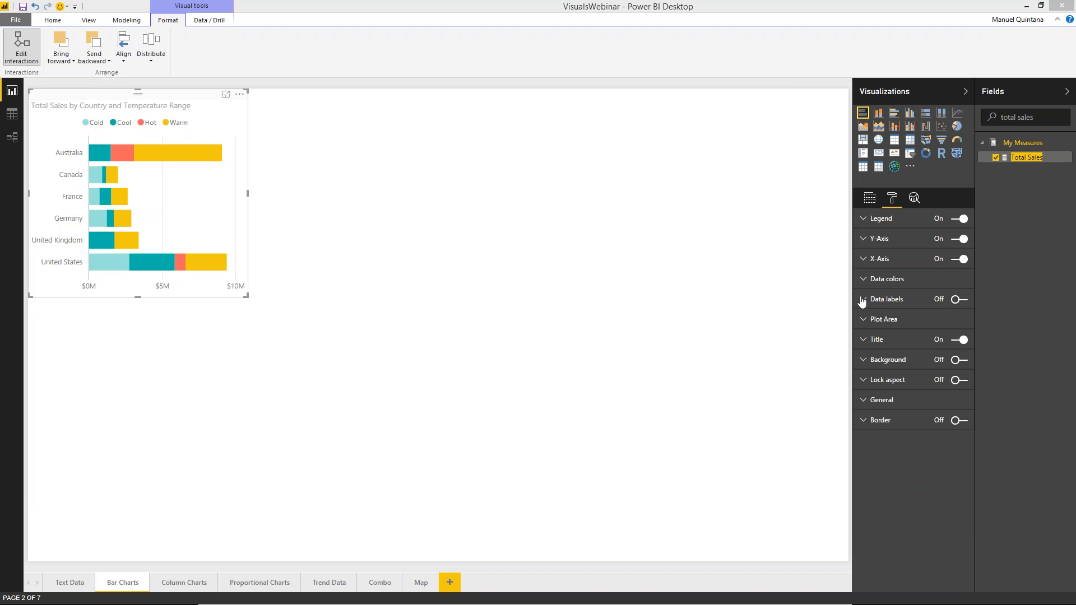
- Turn on the stacked bar chart's data labels and view the tooltips of the Australia and Canada bars
left_click(964, 300)
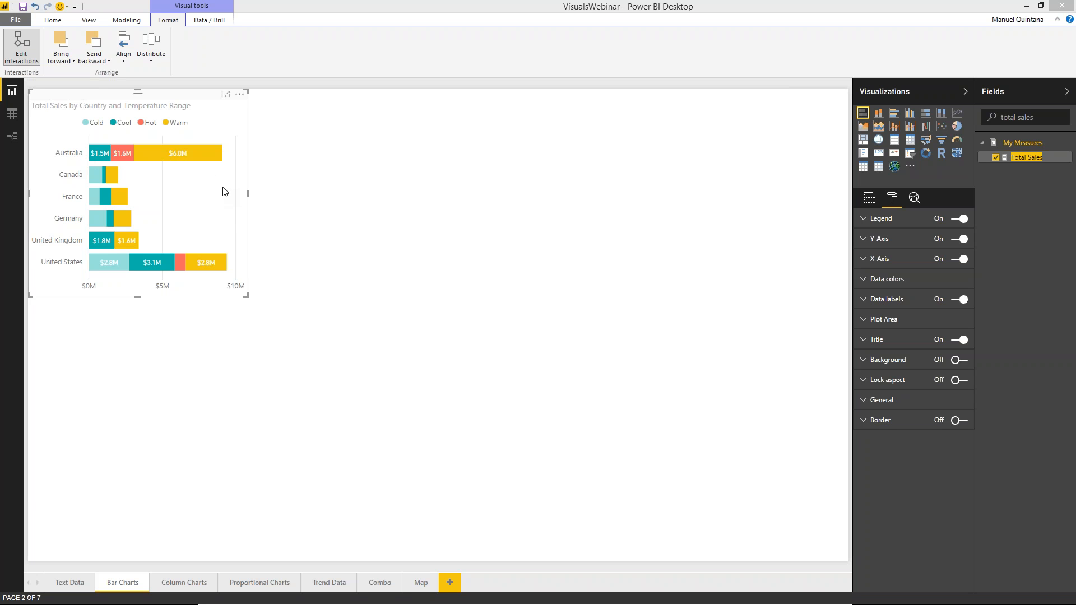
mouse_move(199, 166)
mouse_move(112, 158)
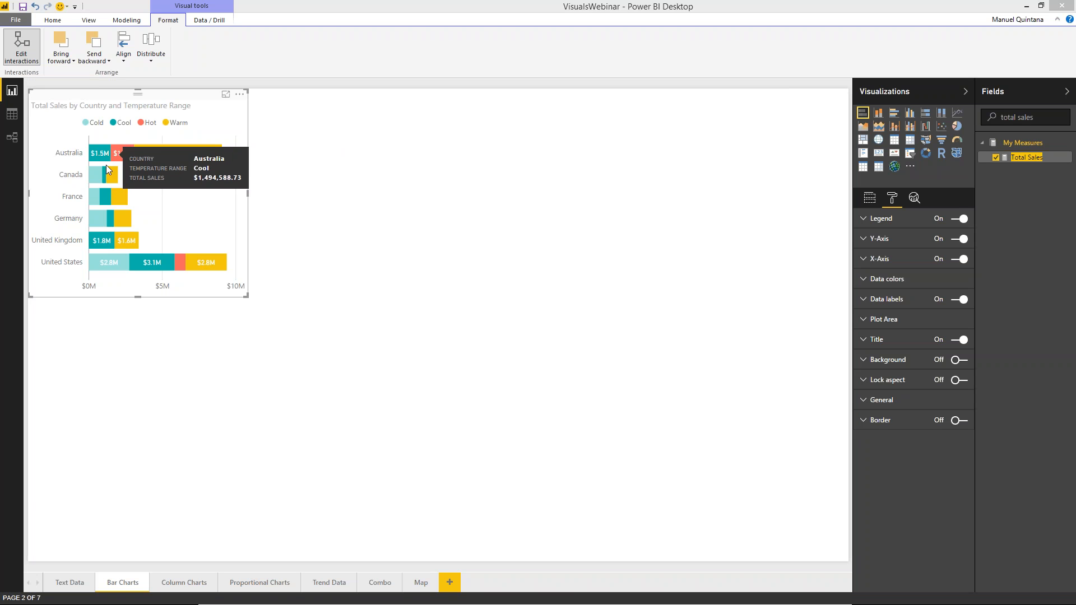
mouse_move(110, 178)
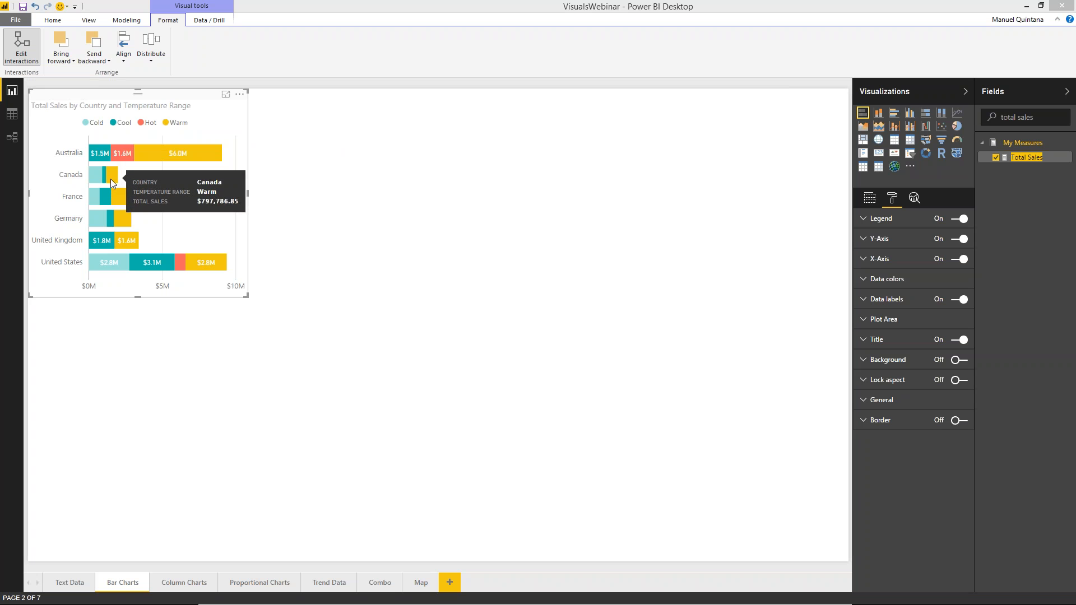
- Try a data label text size of 8, return it to 9, and widen the stacked bar chart slightly
left_click(869, 302)
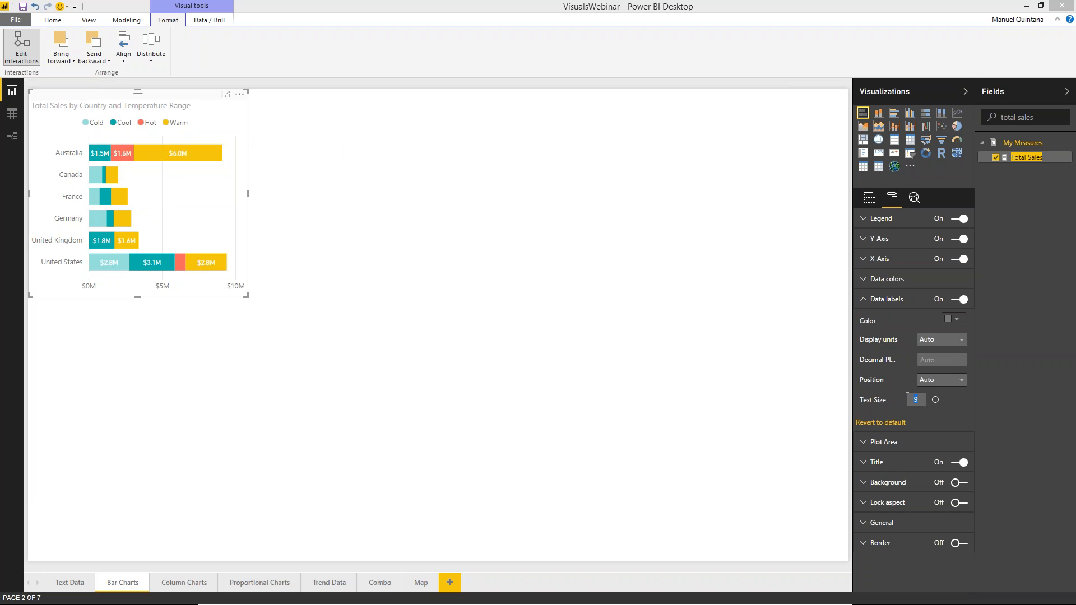
type("8")
mouse_move(245, 296)
left_mouse_down()
mouse_move(419, 290)
mouse_move(260, 296)
left_mouse_up()
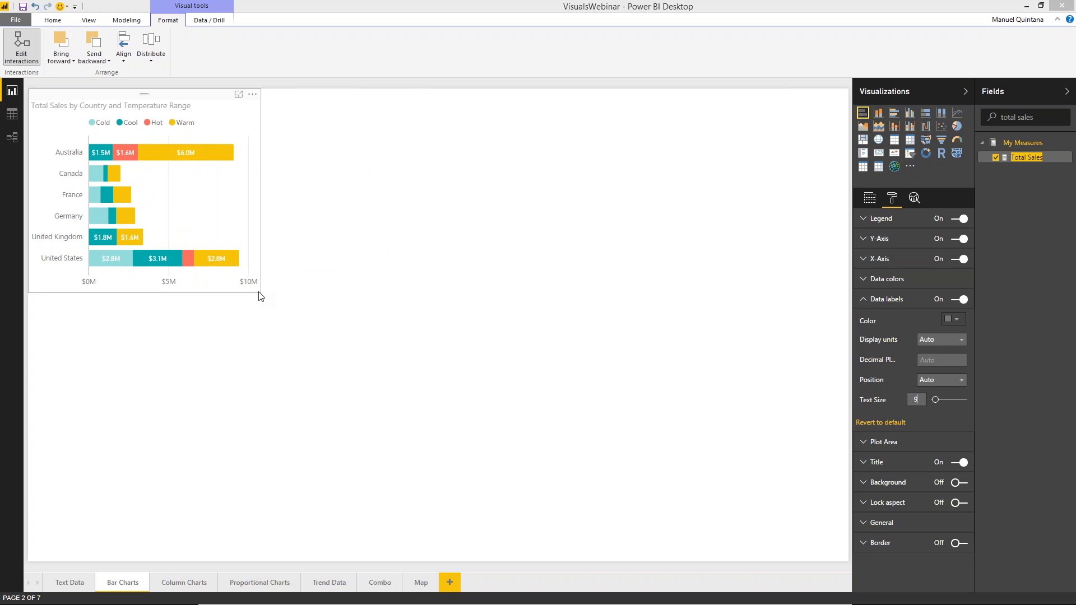
left_click(259, 291)
mouse_move(119, 180)
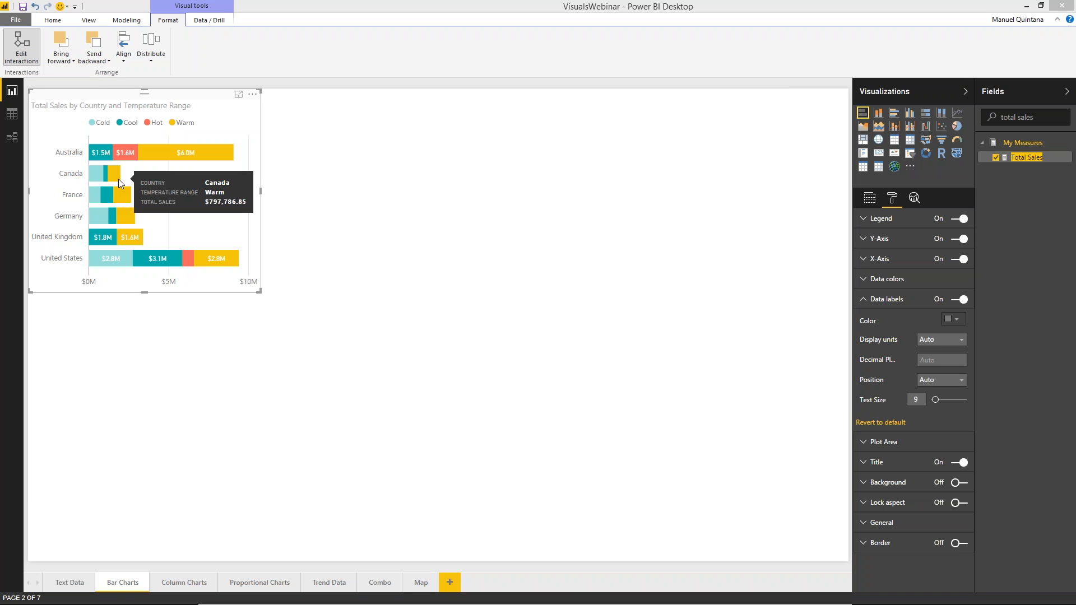
- Find the Profit measure in the fields and add it to the stacked bar chart's tooltips
left_click(870, 200)
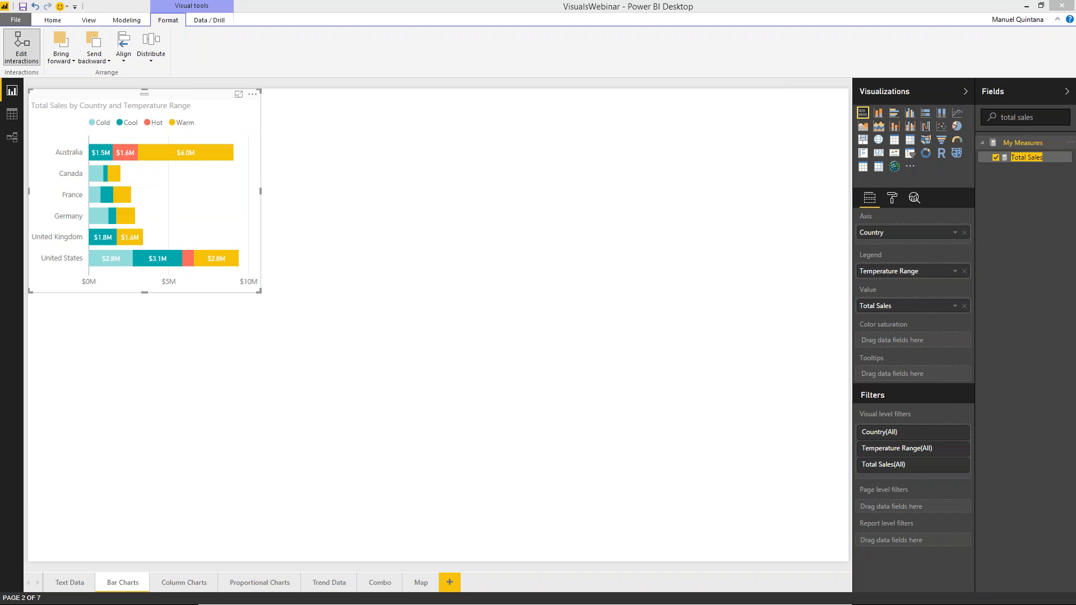
left_click_drag(1036, 117, 978, 117)
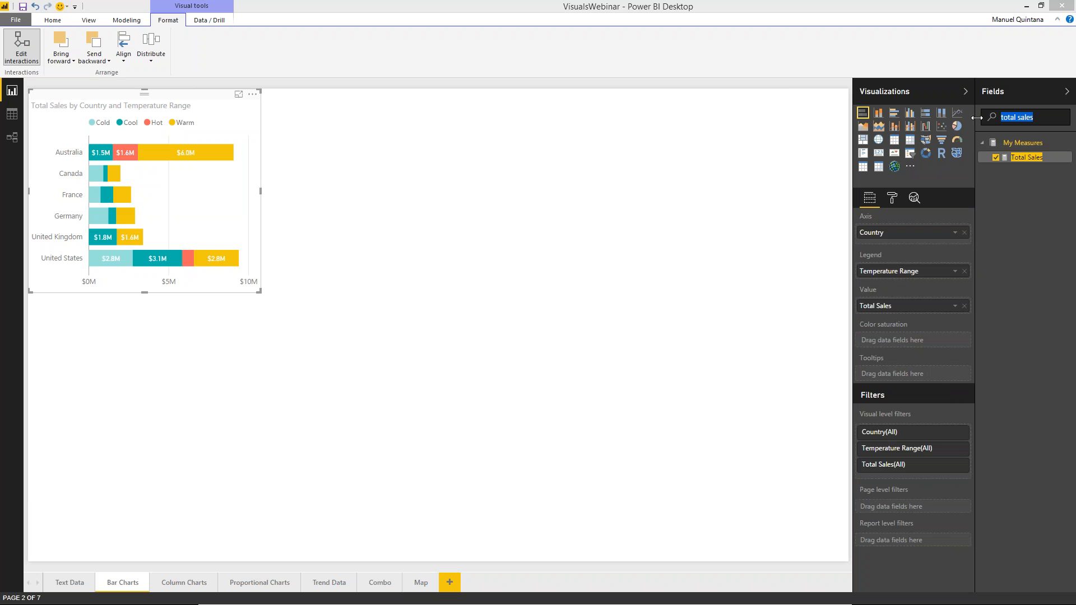
type("tot")
key("BackSpace")
key("BackSpace")
key("BackSpace")
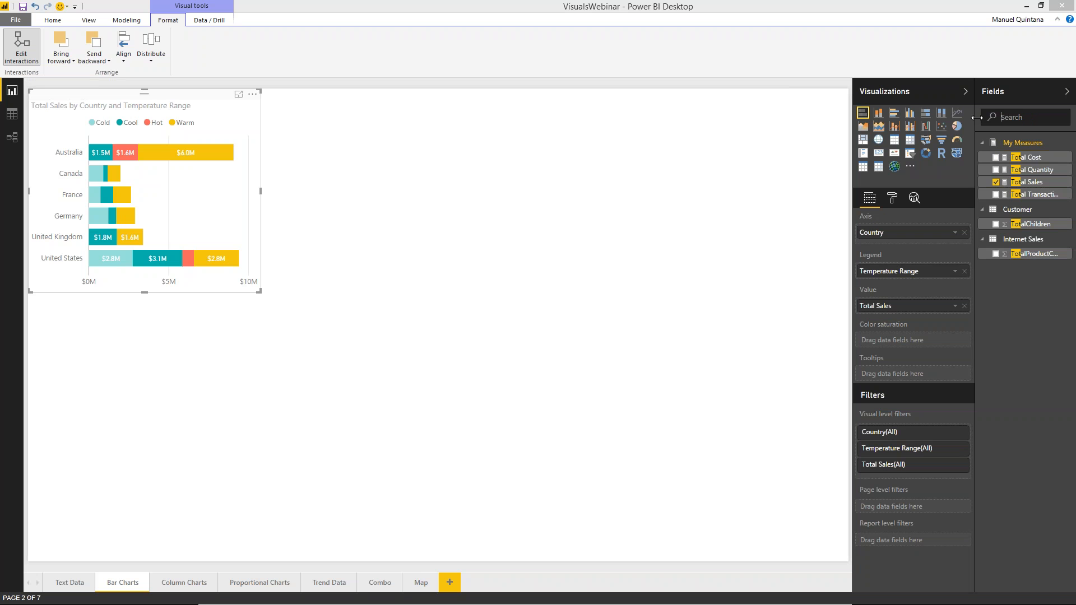
type("profit")
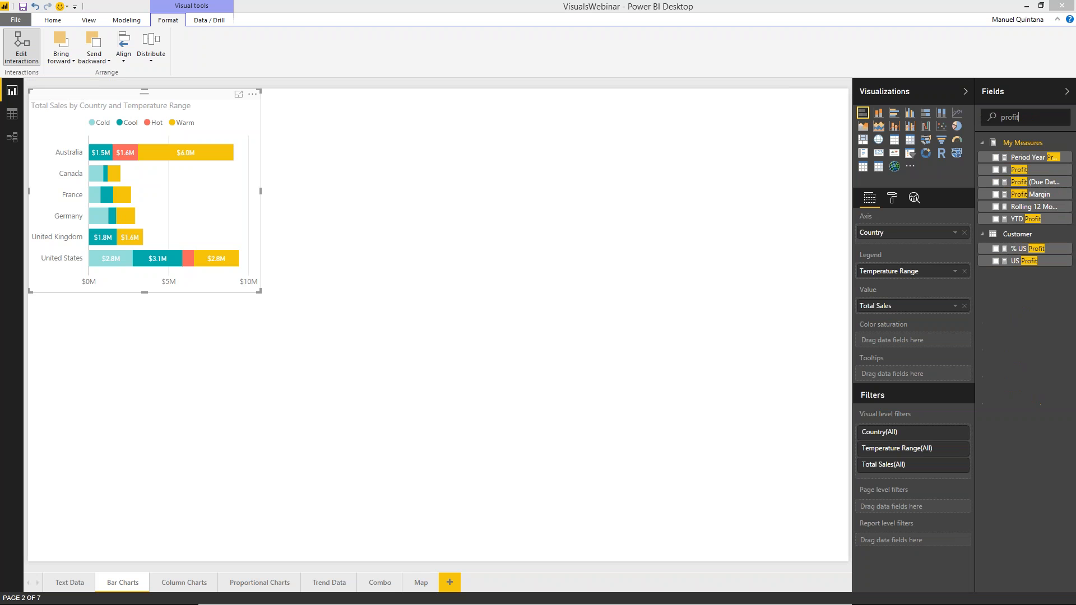
left_click_drag(1012, 170, 905, 367)
- Add the Total Cost measure to the tooltips above Profit and view the tooltip of Australia's Warm bar
left_click(982, 116)
type("total cost")
left_click_drag(1003, 162, 904, 380)
mouse_move(152, 151)
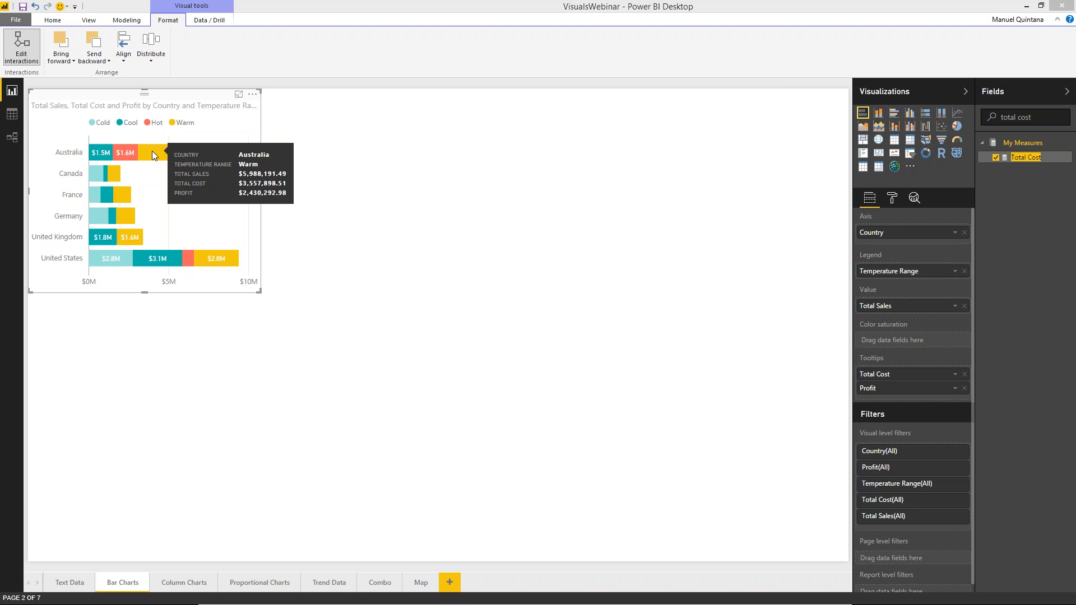
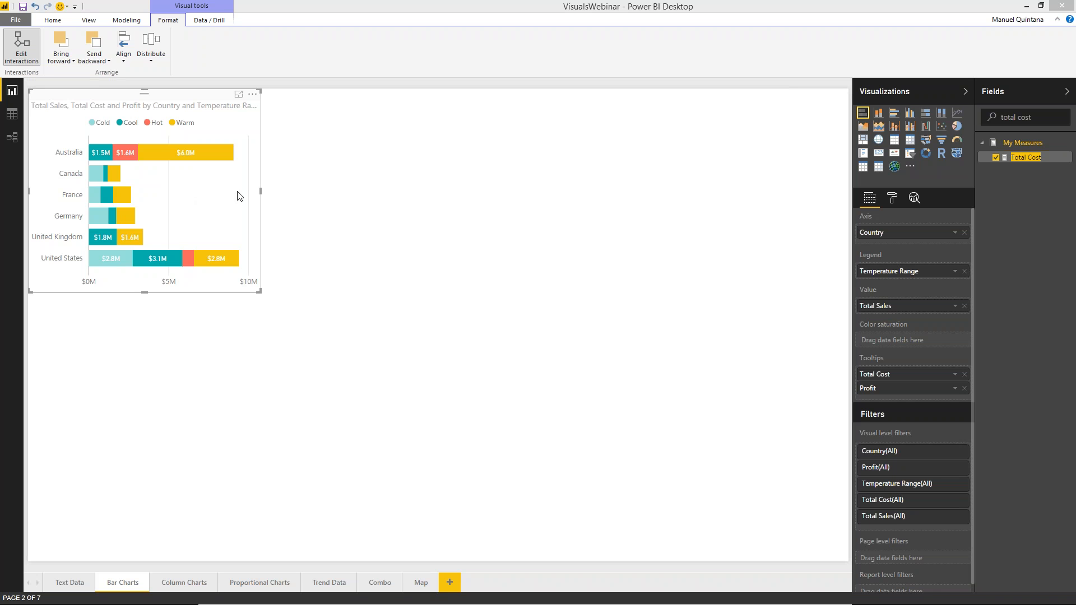
- Duplicate the stacked bar chart and place the copy directly beside the original, aligned with its upper edge
left_click(337, 197)
left_click_drag(173, 119, 179, 124)
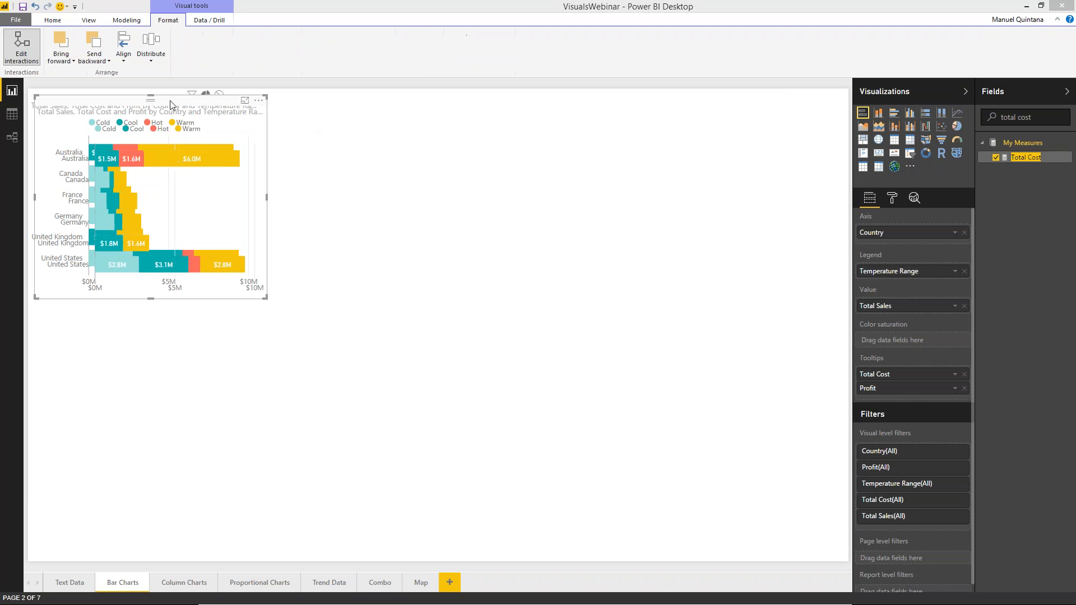
key("ctrl+c")
key("ctrl+v")
left_click_drag(403, 87, 404, 88)
left_click(539, 125)
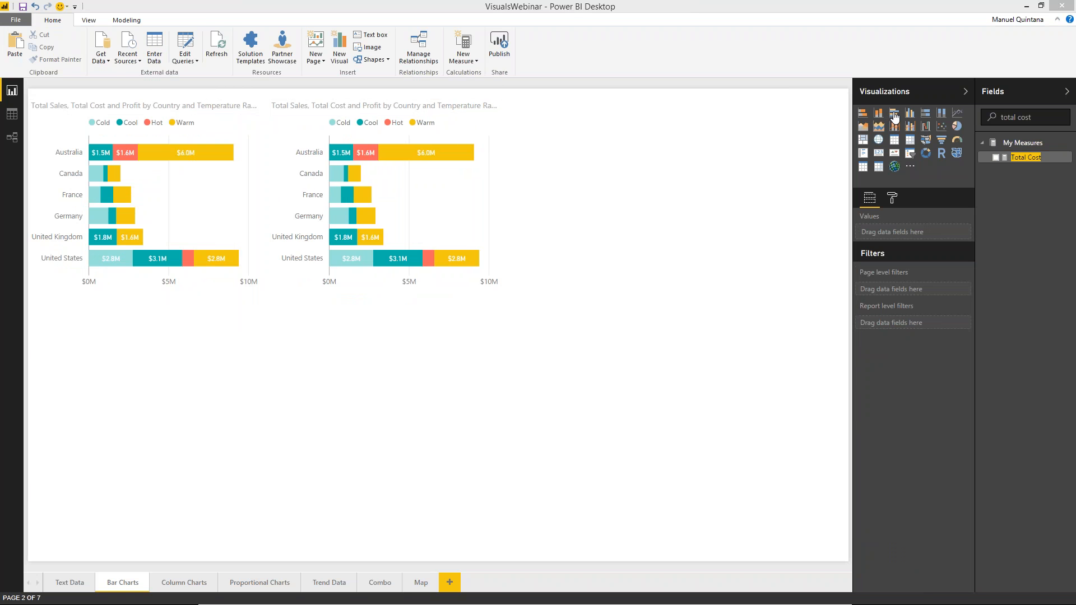
- Convert the duplicated chart to a clustered bar chart, deleting any empty visual added by mistake
left_click(895, 115)
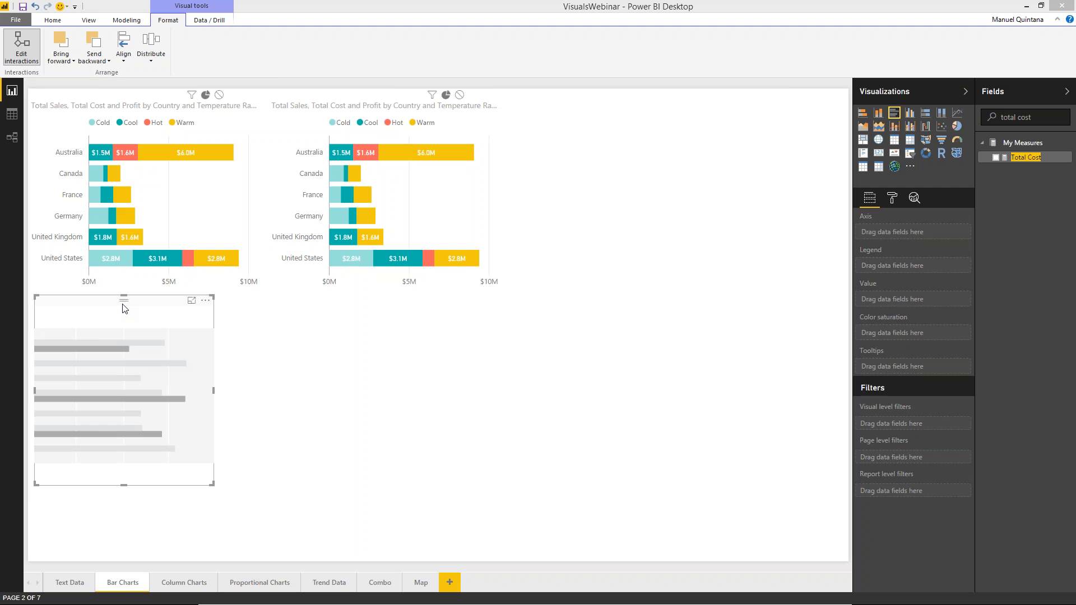
key("Delete")
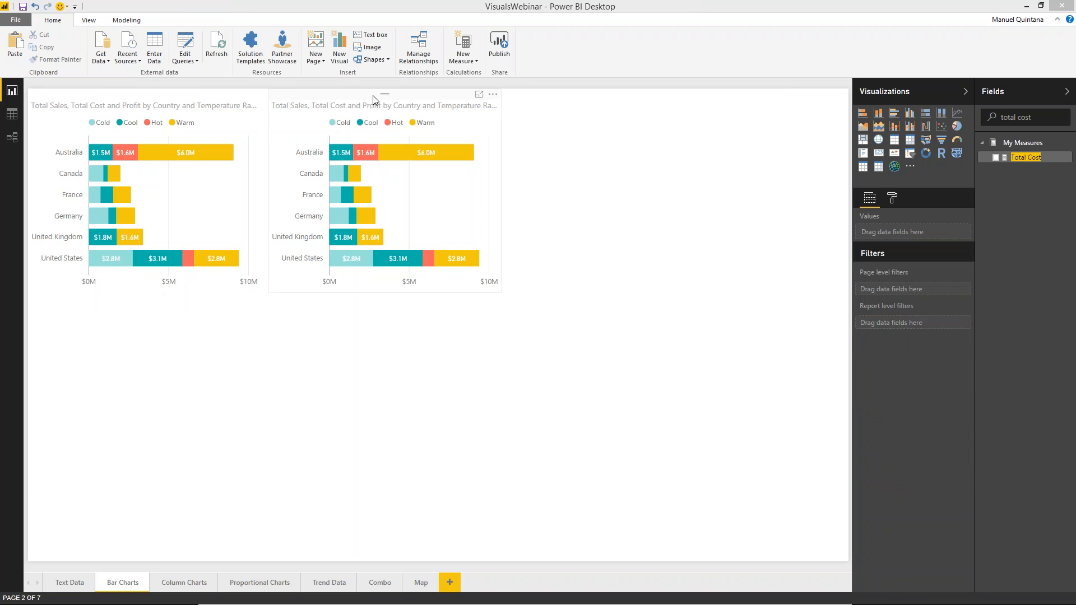
left_click(374, 99)
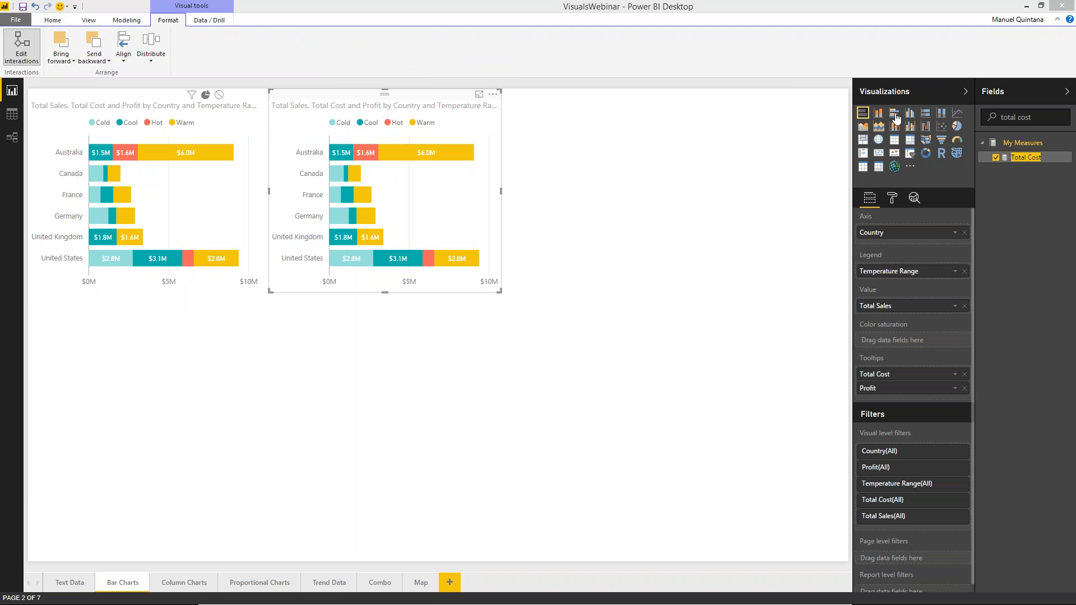
left_click(894, 114)
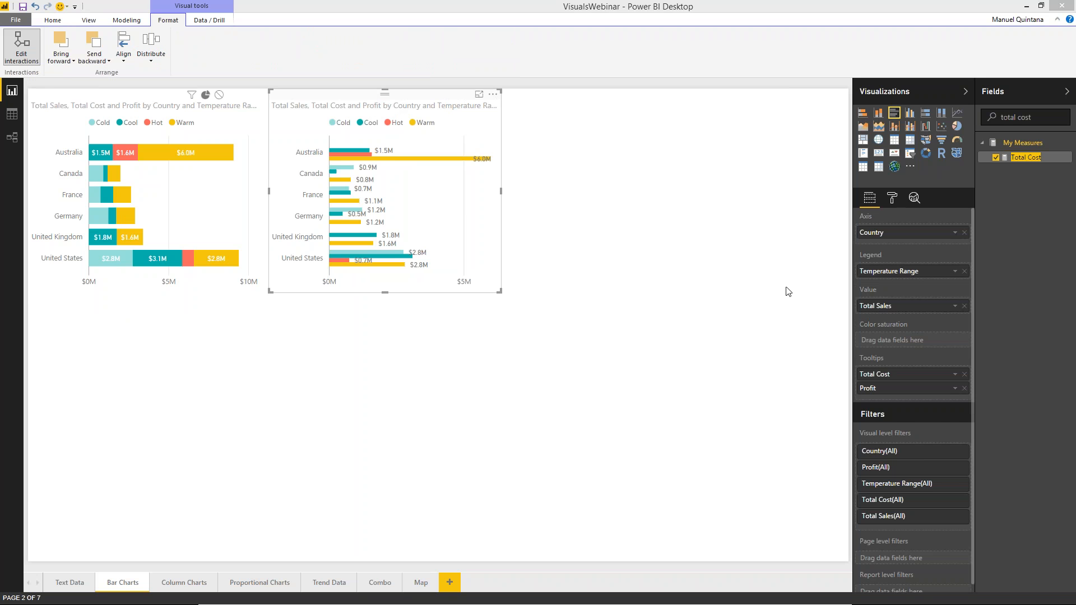
- Set the clustered bar chart's data label text size to 8 and deselect the chart
left_click(892, 198)
left_click(887, 298)
left_click(908, 400)
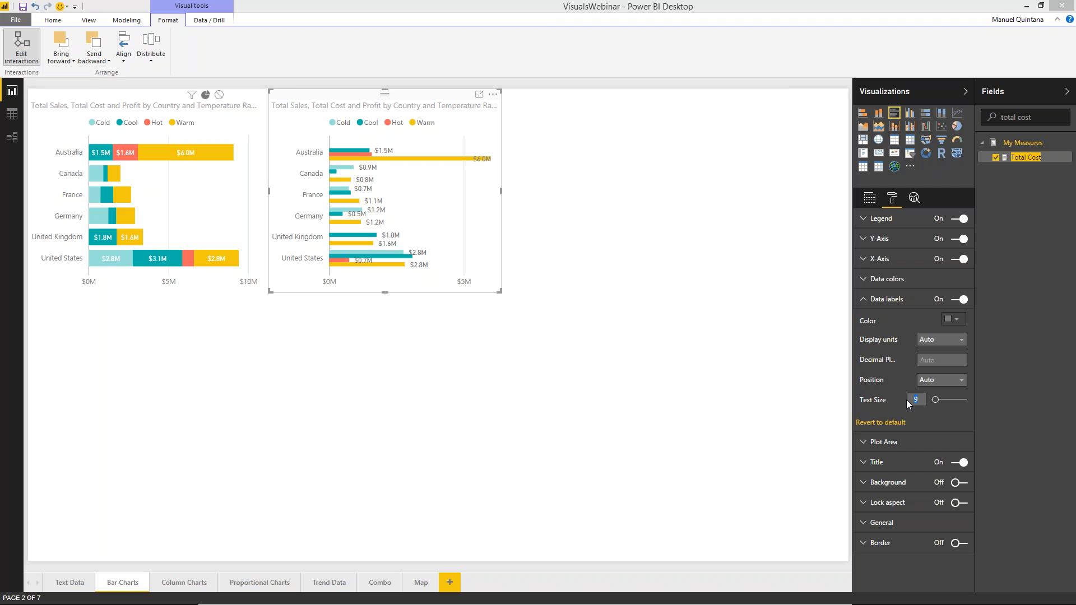
type("8")
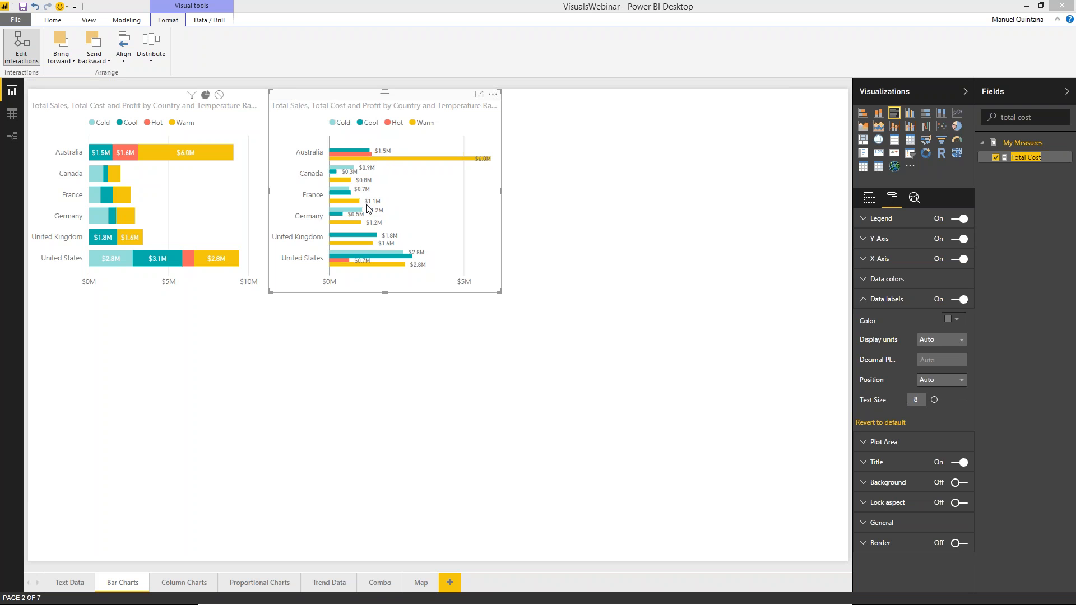
left_click(555, 211)
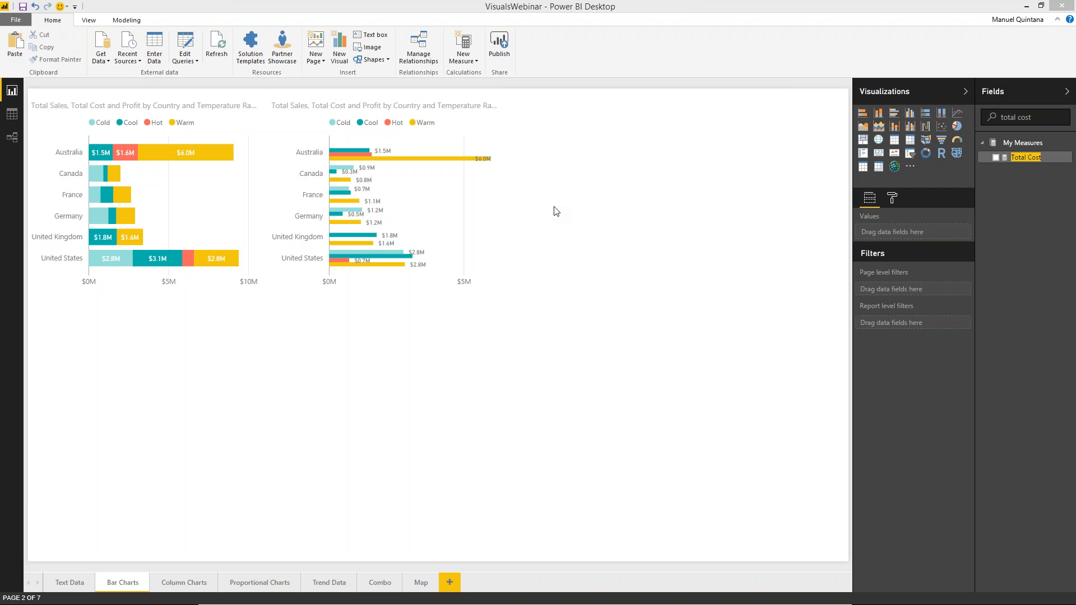
- Add a 100% stacked bar chart beside the clustered bar chart and widen it to the page's edge
left_click(930, 113)
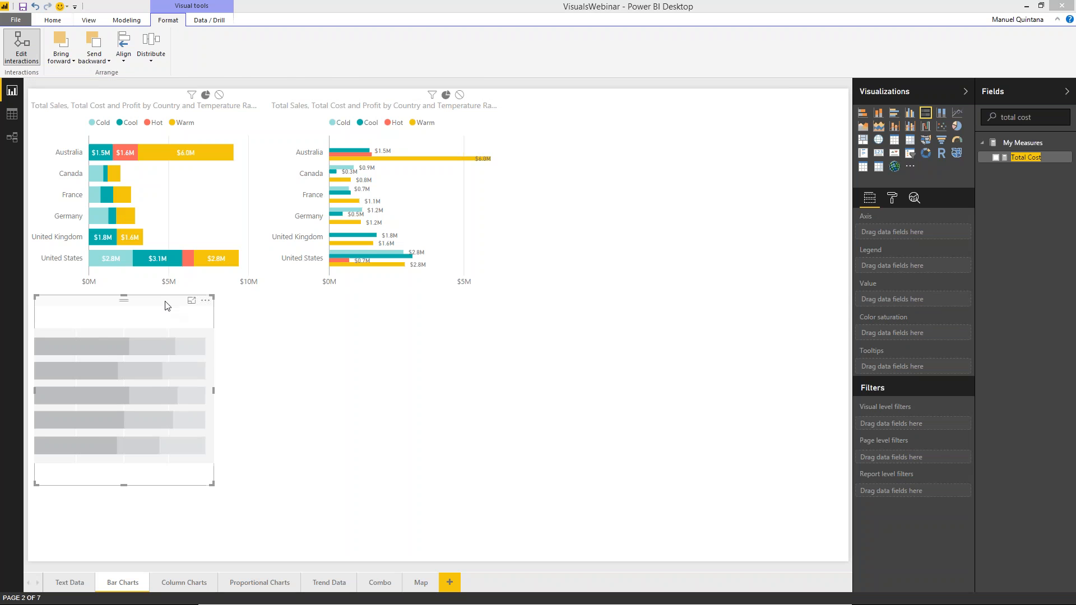
left_click_drag(830, 154, 662, 92)
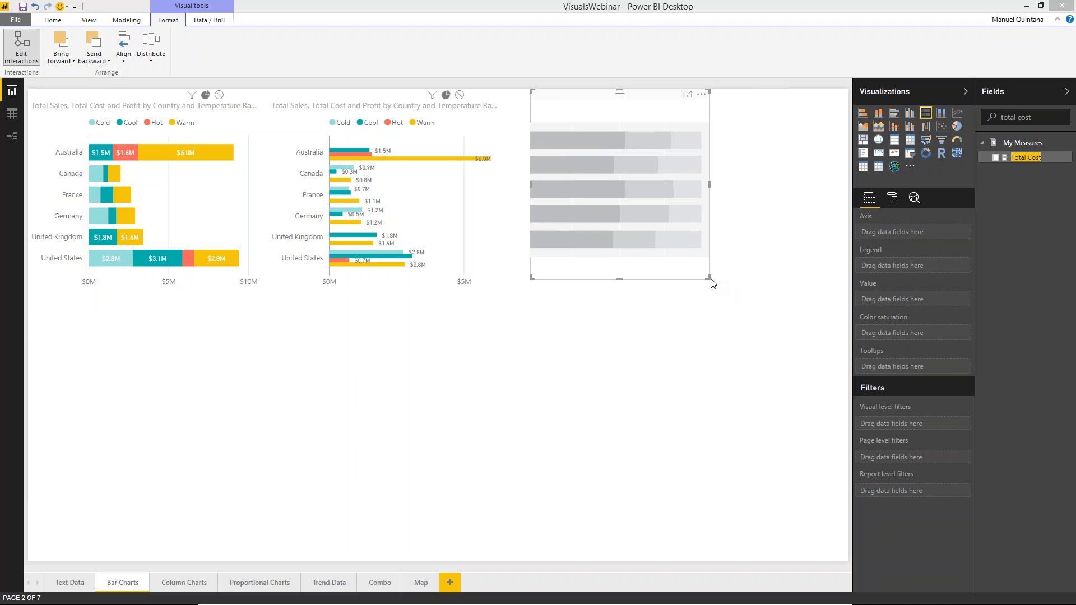
left_click_drag(709, 278, 851, 276)
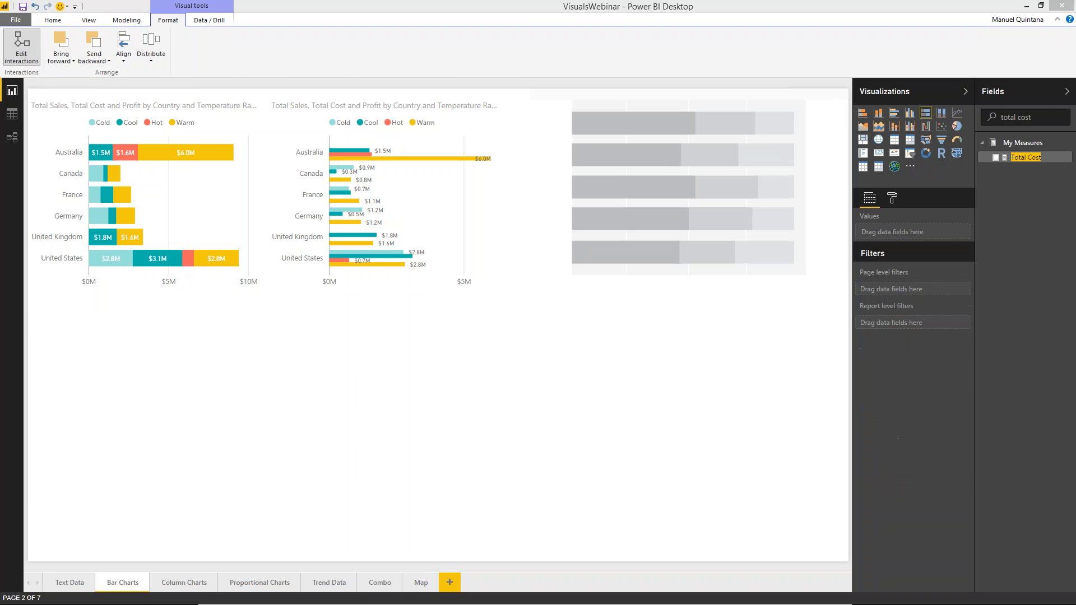
left_click(771, 103)
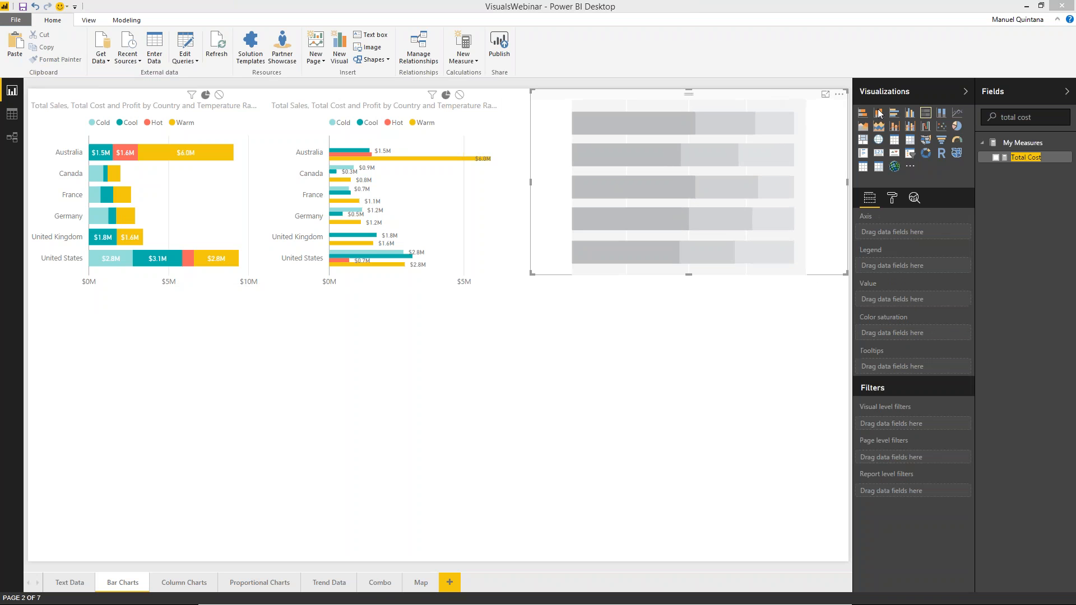
- Add the Total Sales measure as the value of the 100% stacked bar chart
left_click_drag(1043, 114, 1001, 117)
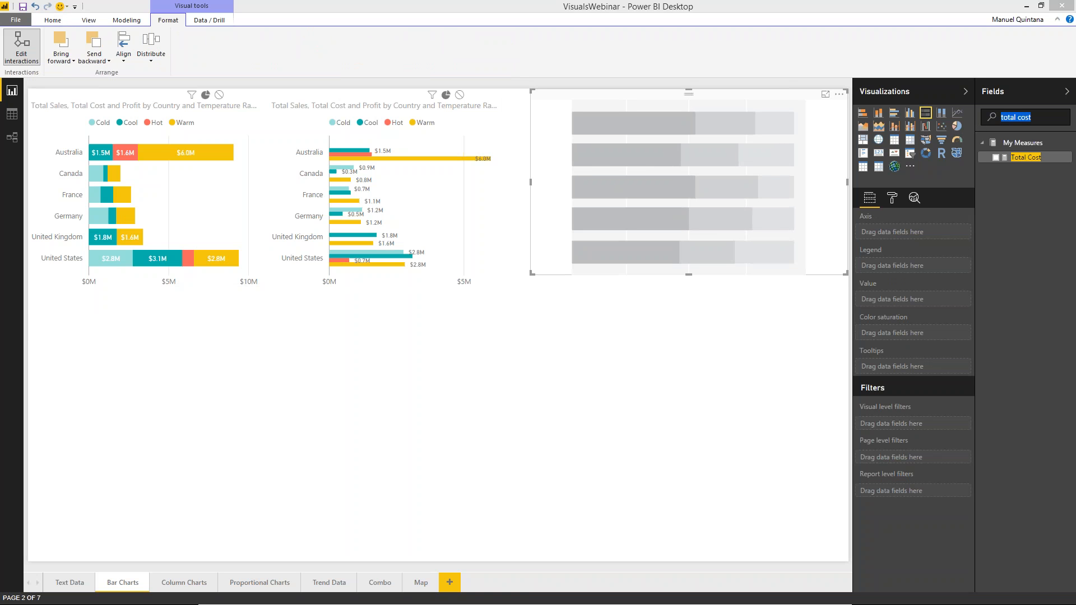
type("total")
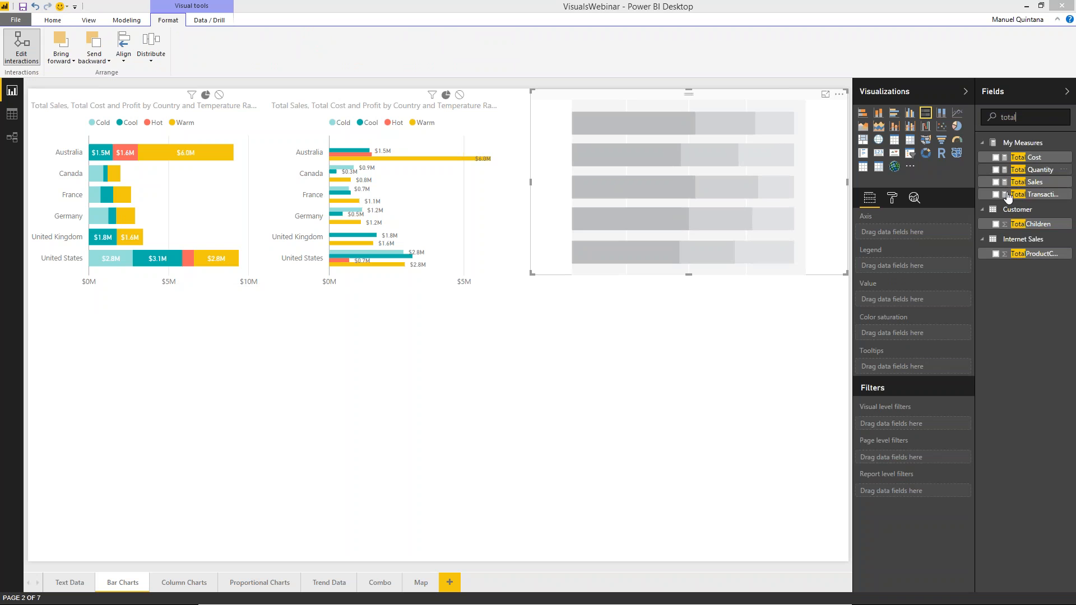
left_click(1012, 181)
- Add the Temperature Range field to the 100% stacked bar chart and use it as the legend
double_click(1030, 116)
type("range")
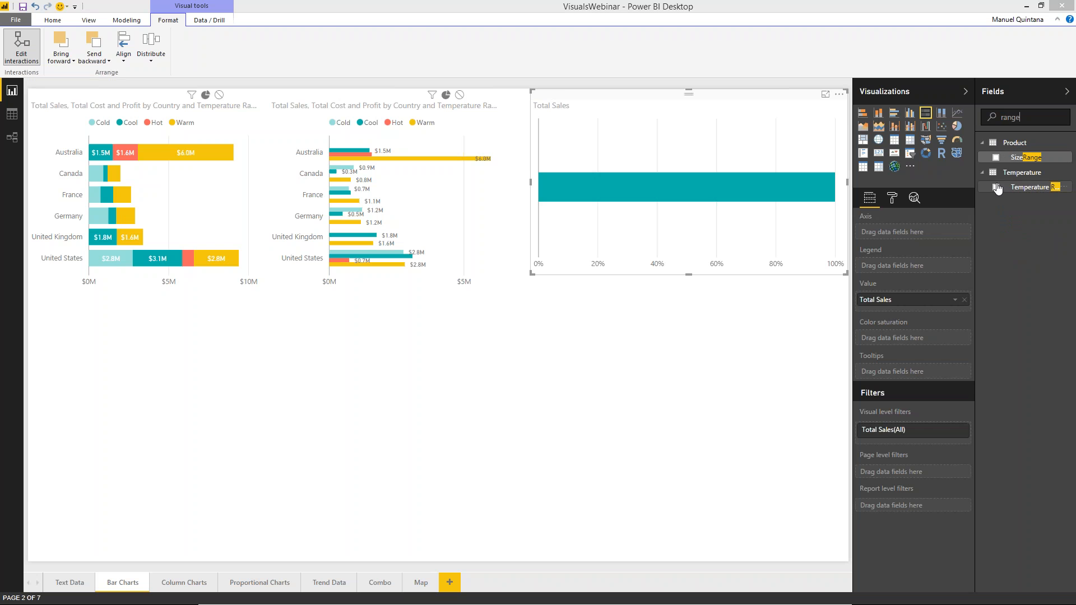
left_click(997, 188)
left_click_drag(895, 239, 897, 270)
- Add Country from the Sales Territory table as the axis of the 100% stacked bar chart
double_click(982, 118)
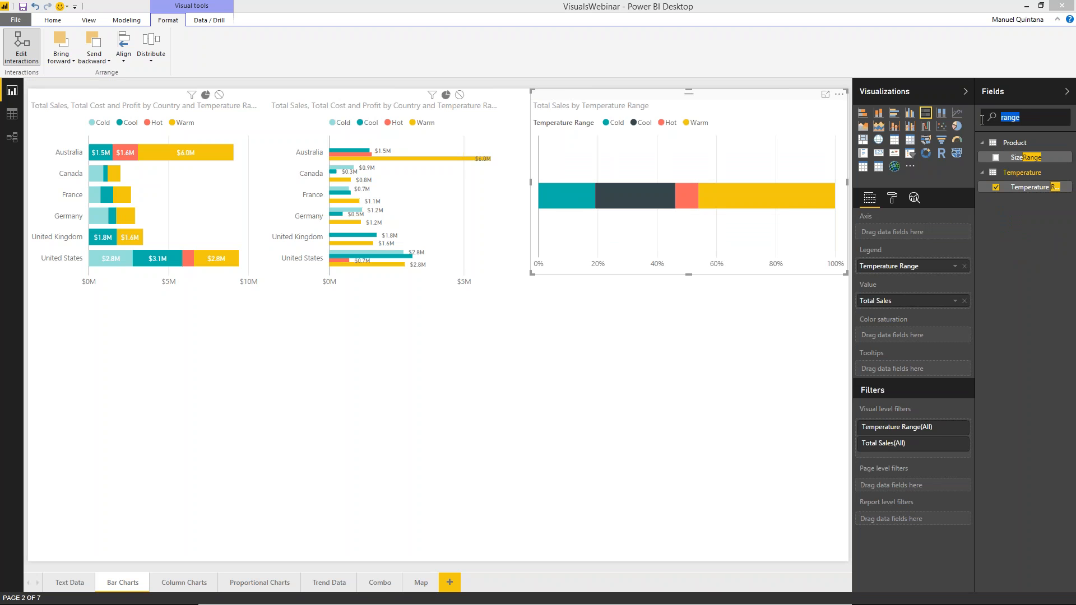
type("country")
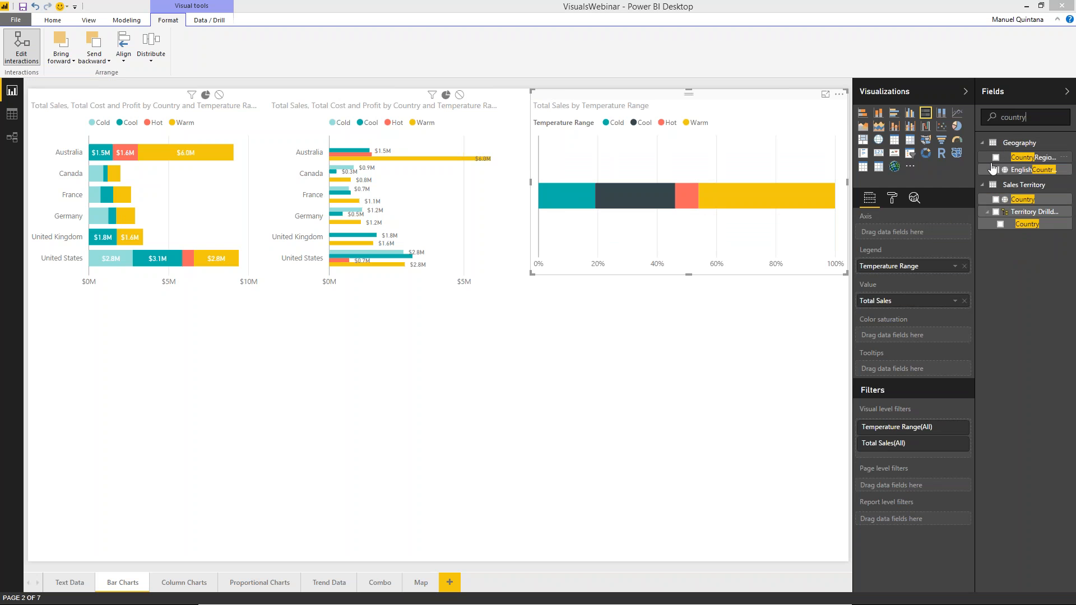
left_click(995, 199)
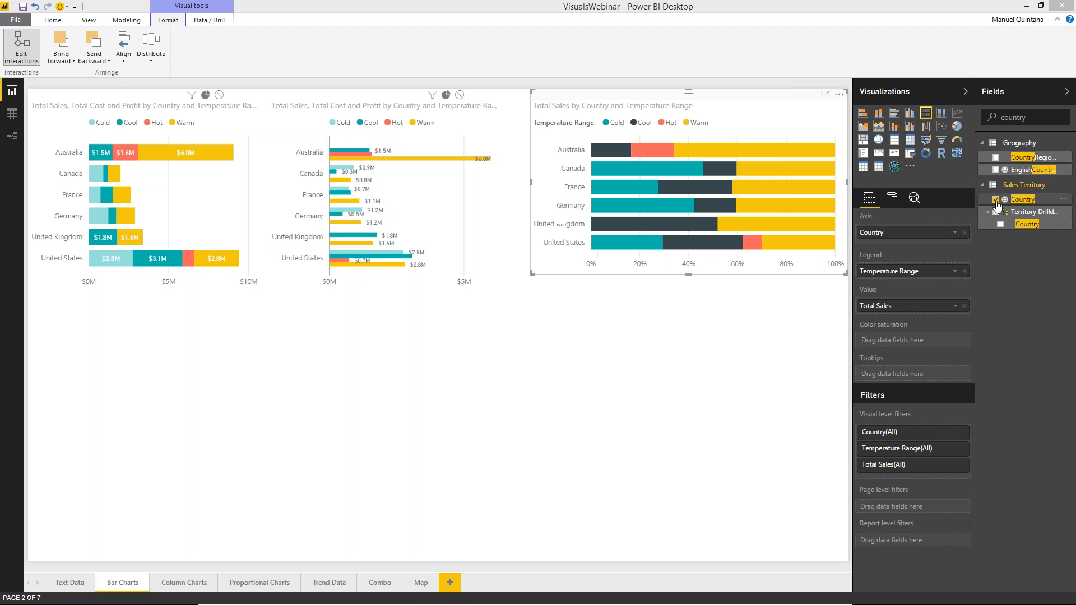
mouse_move(769, 184)
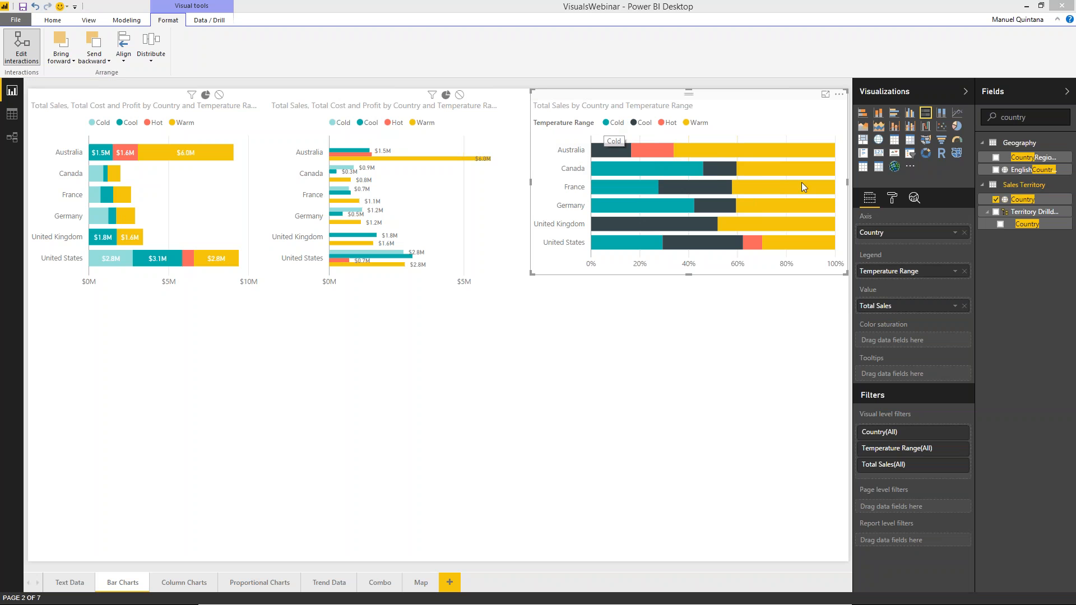
- Turn on data labels for the 100% stacked bar chart and view the tooltip of Australia's Hot bar
left_click(892, 199)
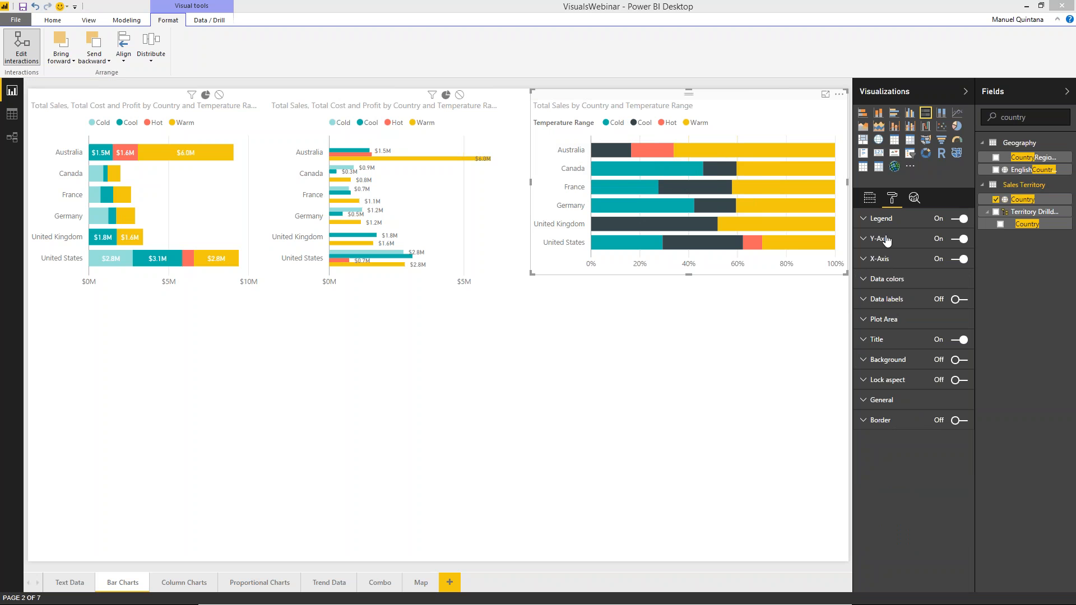
left_click(961, 300)
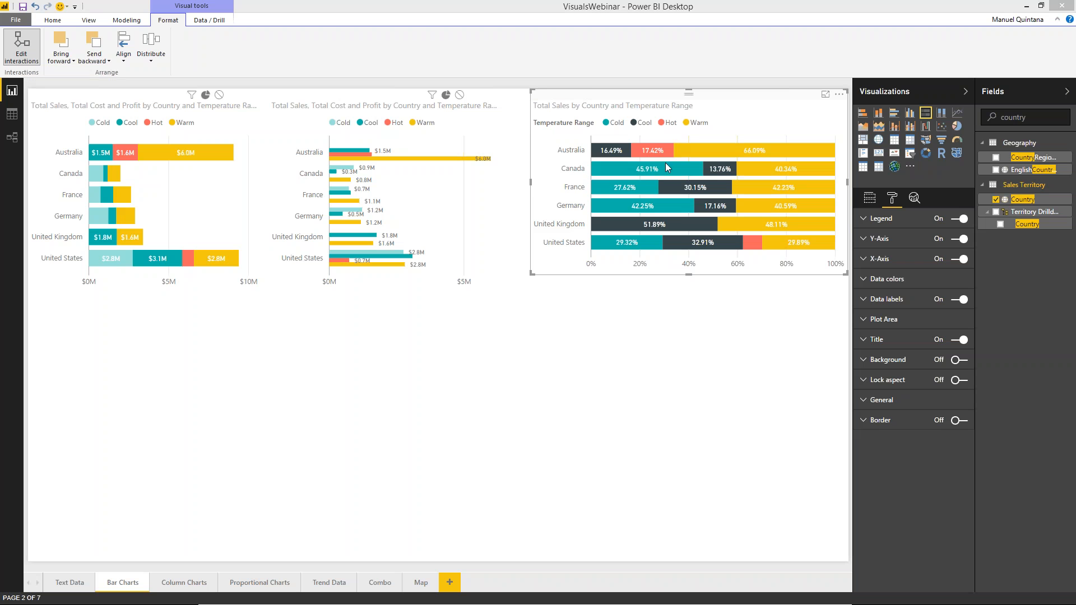
mouse_move(656, 157)
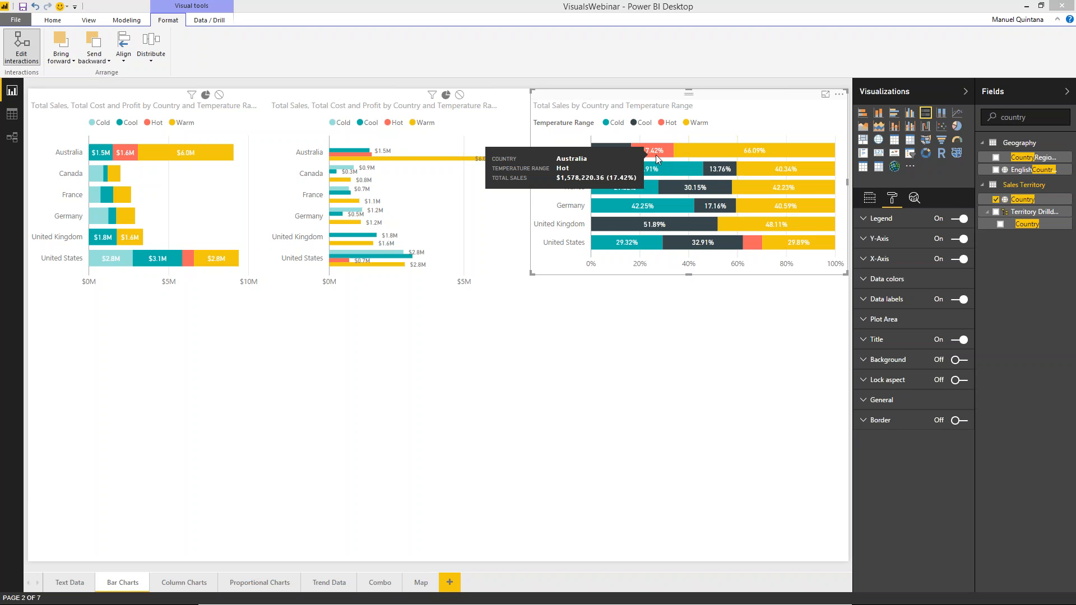
- Go to the Column Charts page and review the legend formatting options of the Profit by Year and Age Breakdown chart
left_click(192, 584)
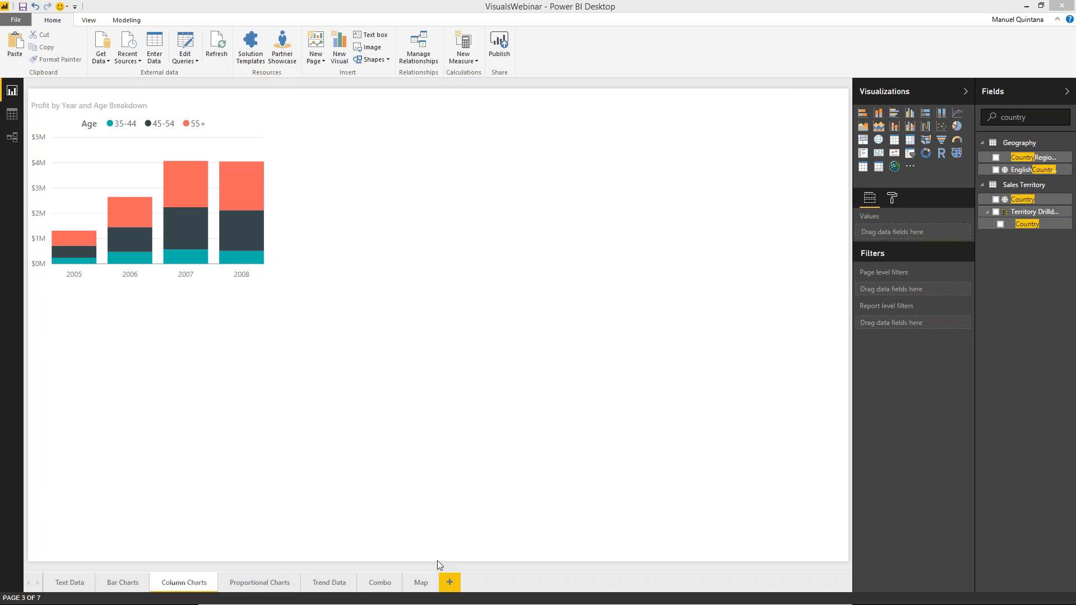
left_click(197, 101)
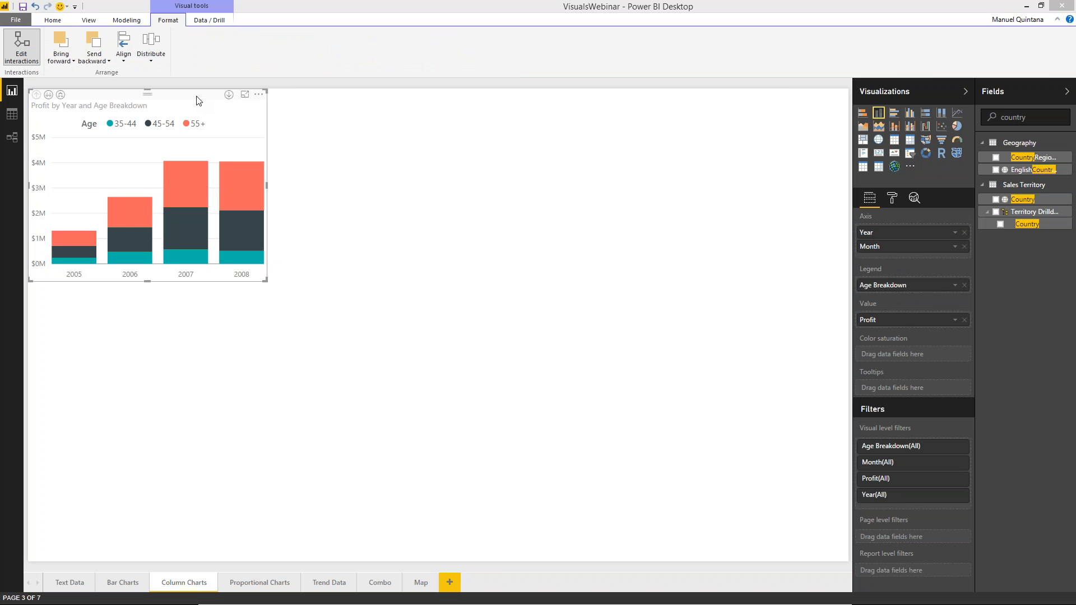
mouse_move(181, 187)
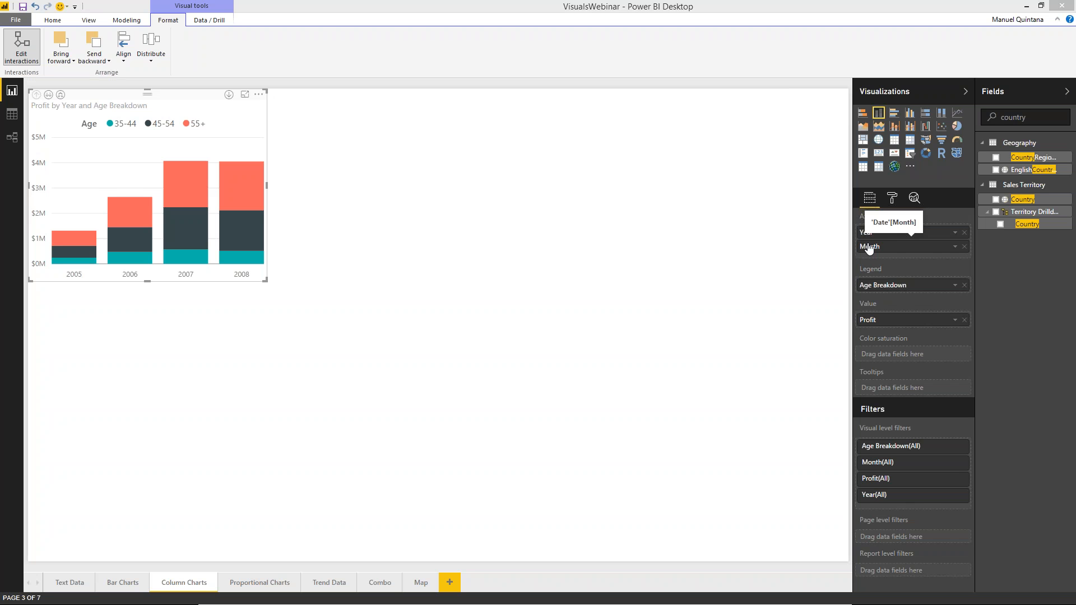
left_click(892, 199)
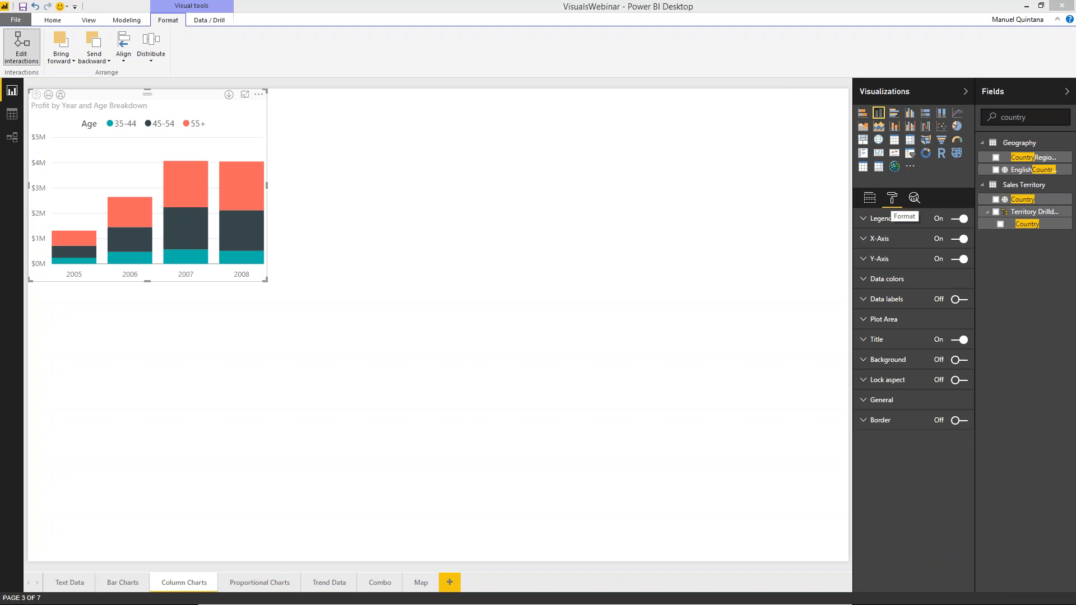
left_click(871, 222)
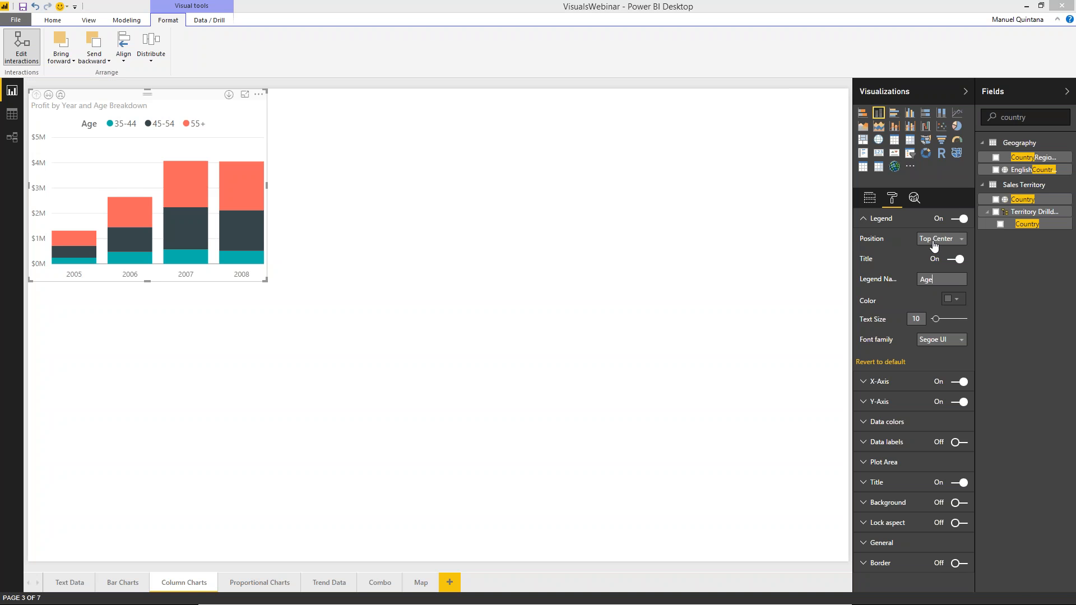
left_click(879, 222)
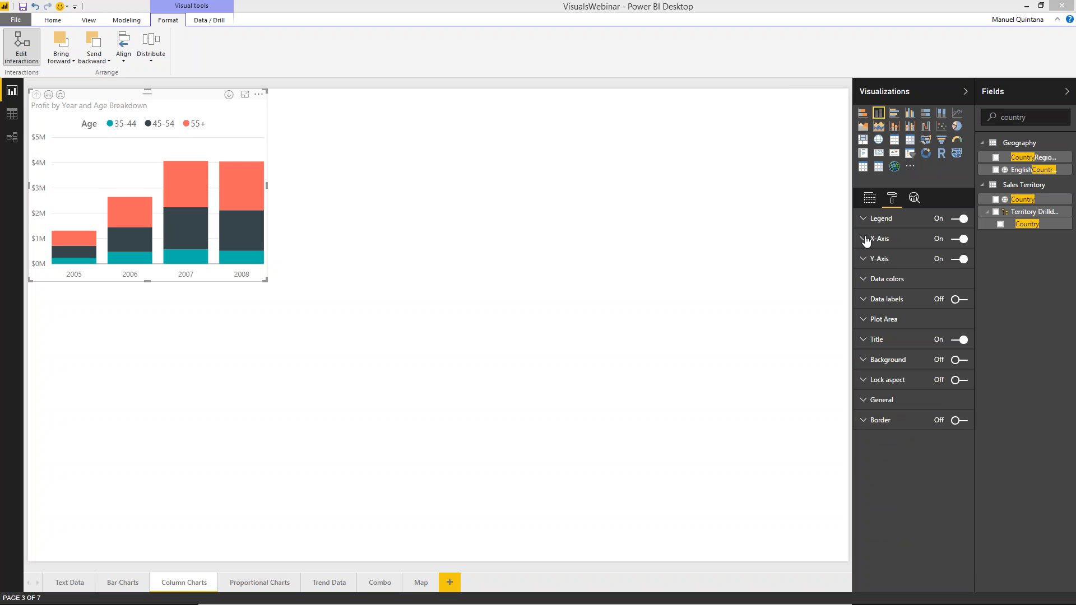
- Set the X-axis type of the Profit by Year and Age Breakdown column chart to Categorical
left_click(867, 240)
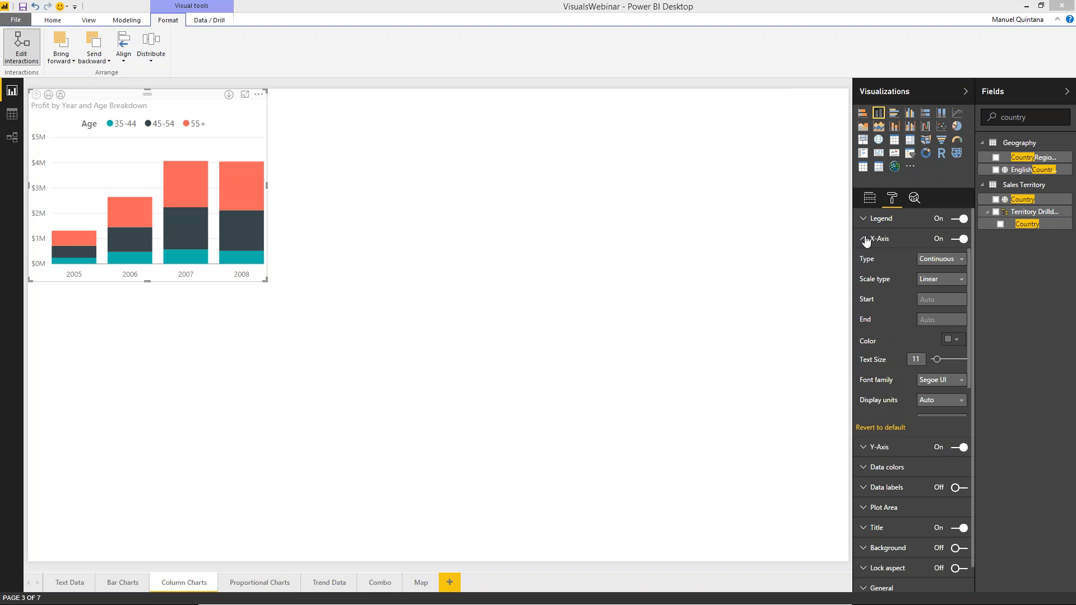
left_click(930, 262)
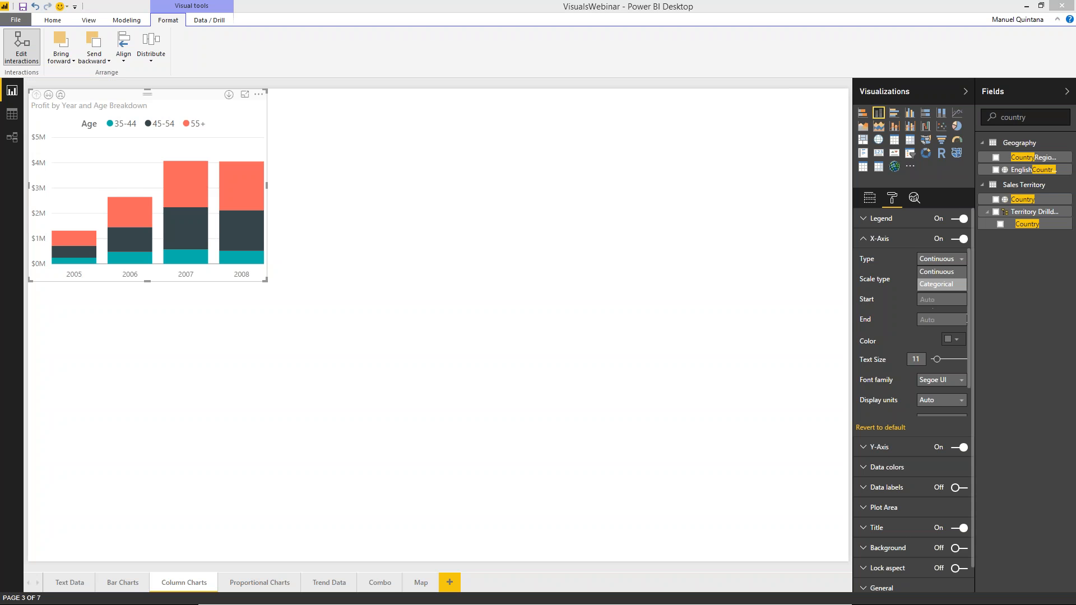
mouse_move(970, 317)
left_mouse_down()
mouse_move(970, 347)
mouse_move(970, 316)
left_mouse_up()
left_click(946, 284)
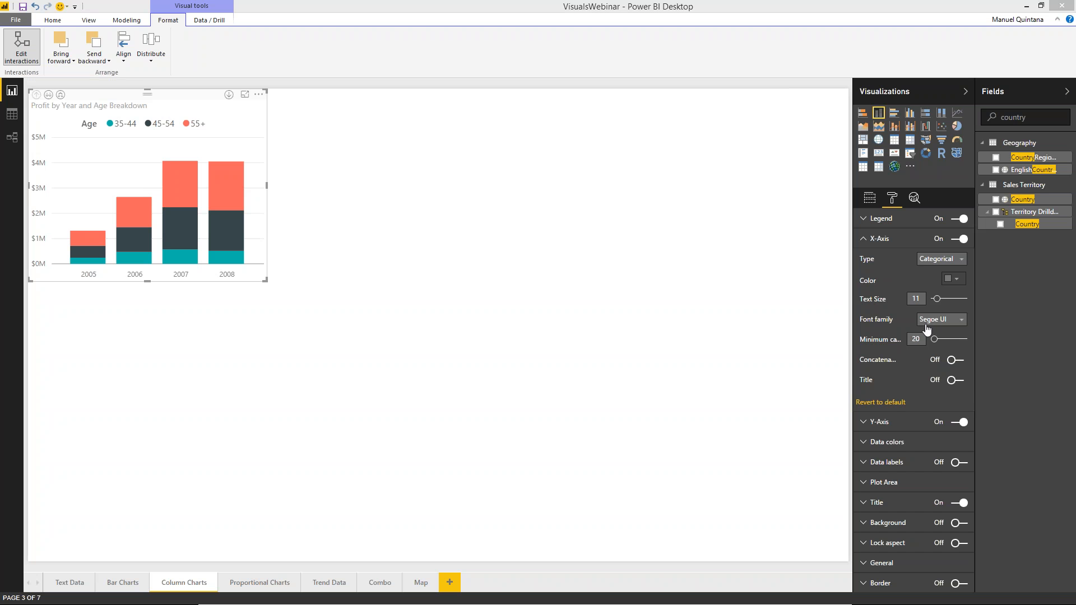
- Expand the Profit column chart one hierarchy level to show months within each year, and display its X-axis formatting options
left_click(61, 94)
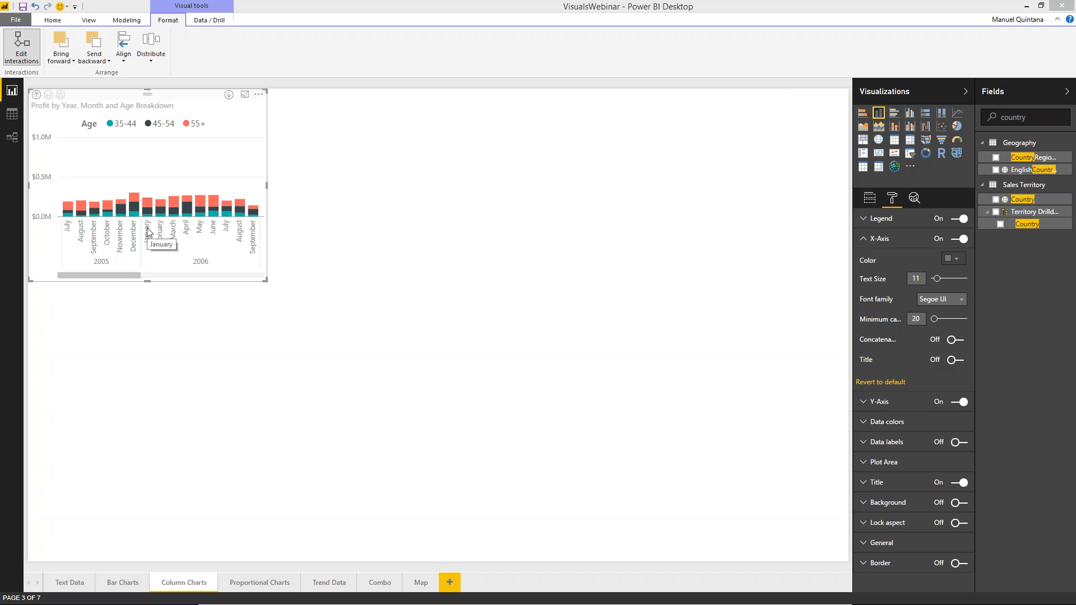
left_click(865, 240)
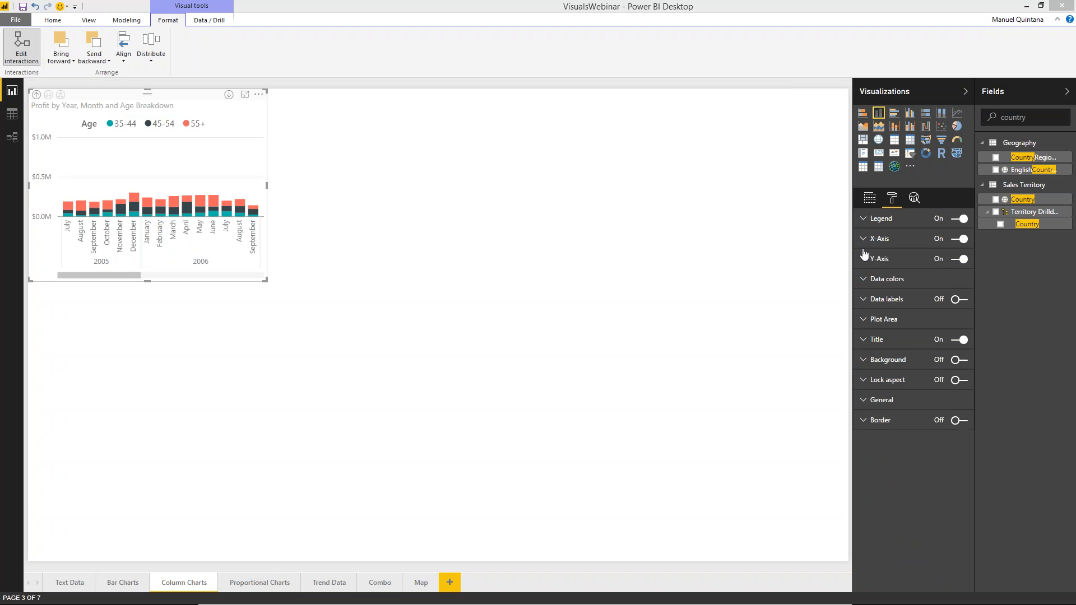
left_click(865, 241)
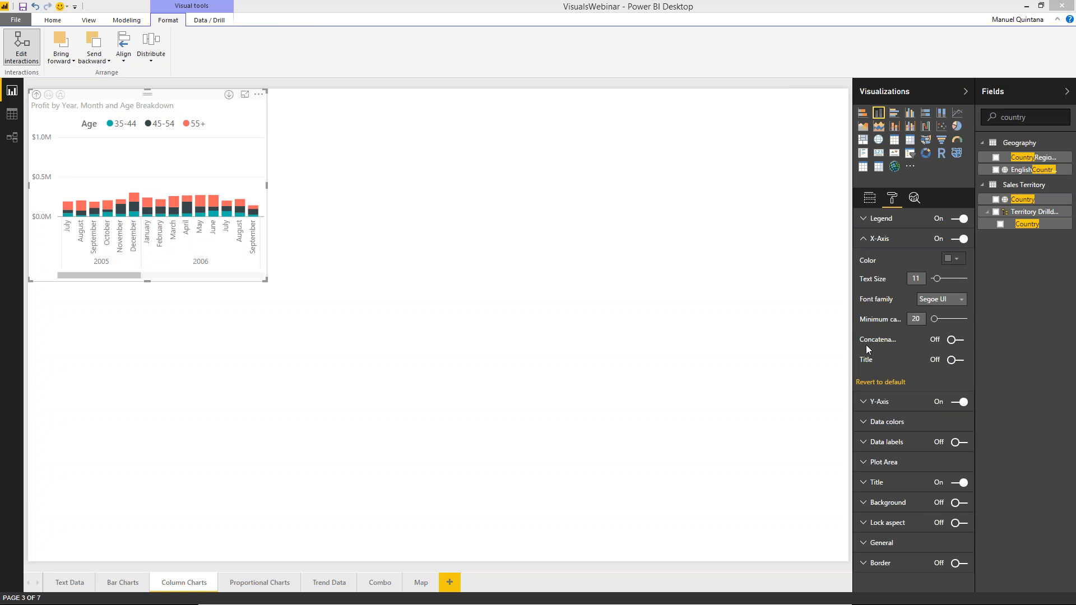
- Try concatenated X-axis labels on the stacked column chart, widening the chart to check them, and switch the option back off
mouse_move(869, 340)
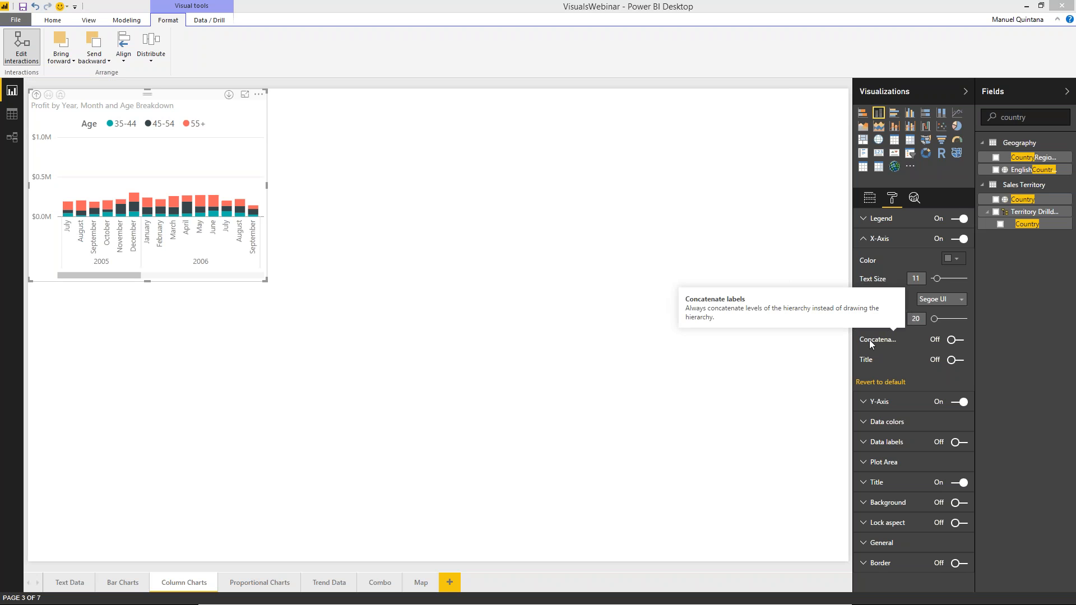
left_click(961, 341)
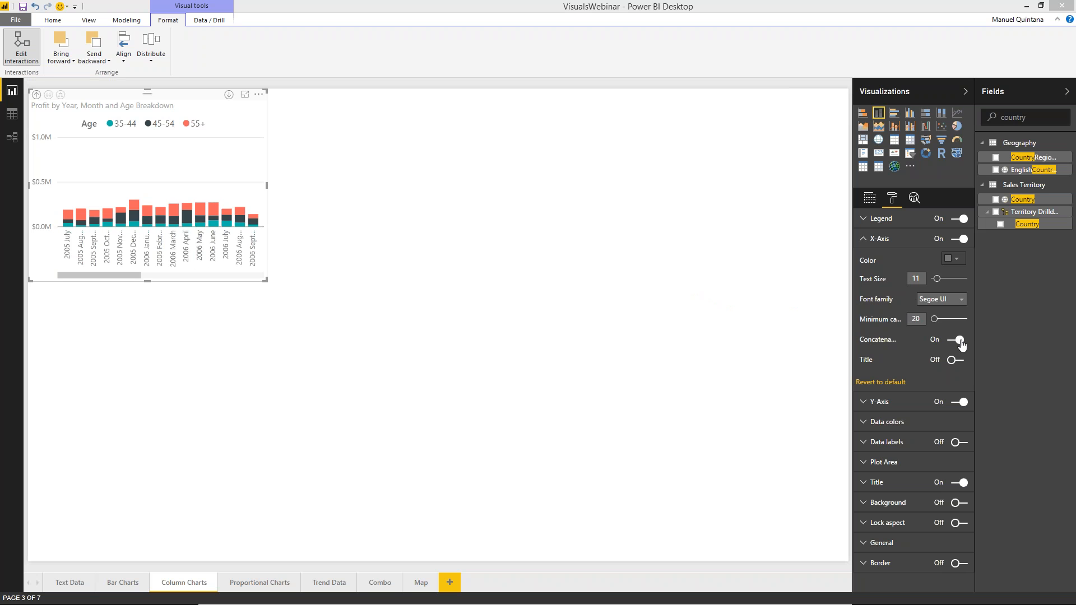
left_click_drag(267, 281, 342, 289)
left_click(953, 340)
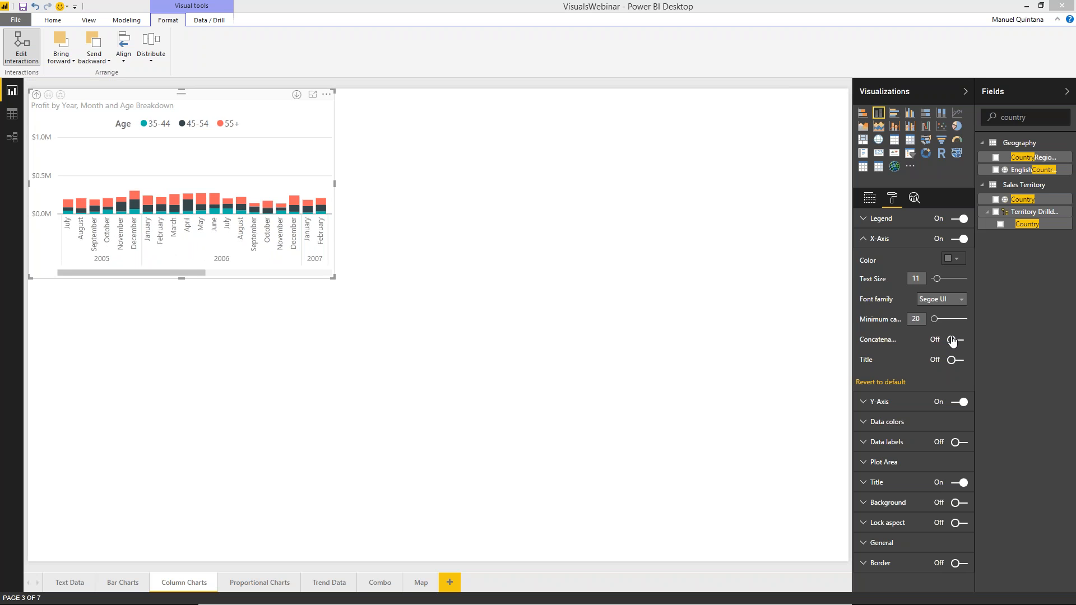
- Drill the profit column chart up from months to the year level
left_click(37, 96)
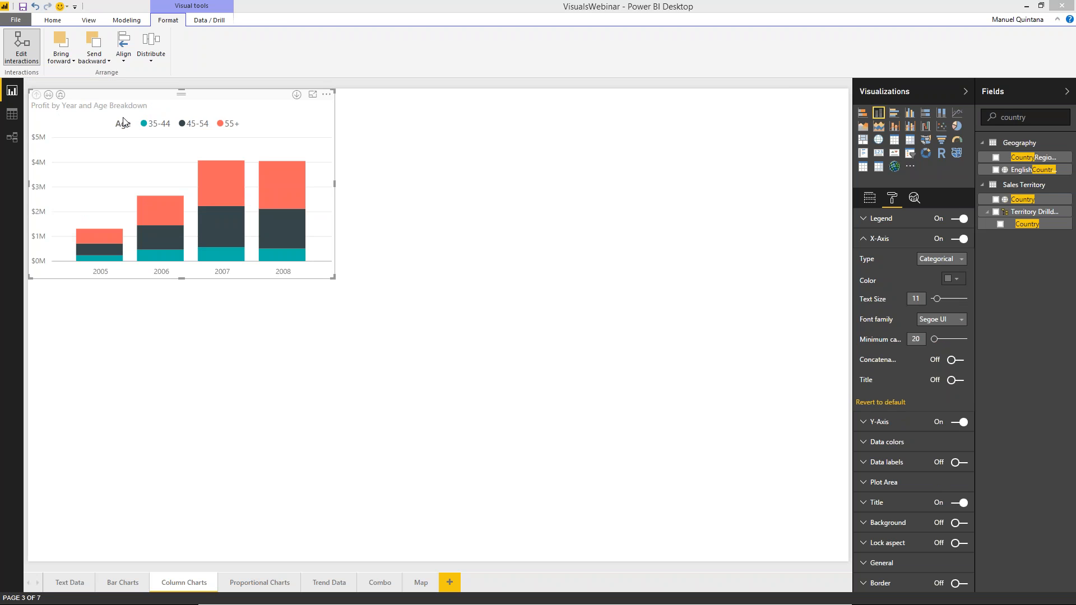
left_click(864, 240)
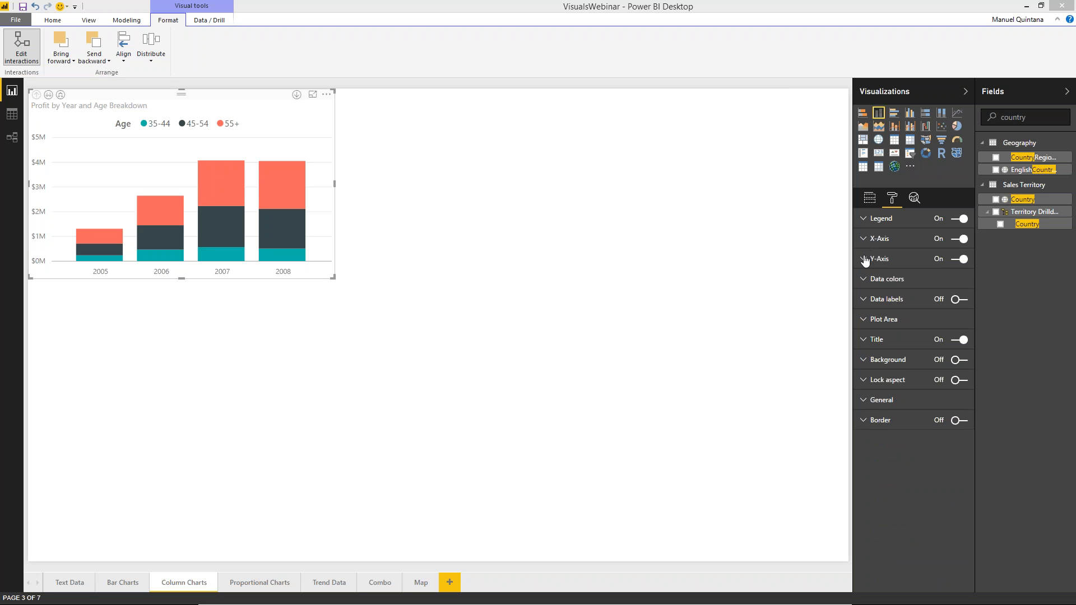
- Try the Right position for the chart's Y-axis and set it back to Left
left_click(870, 259)
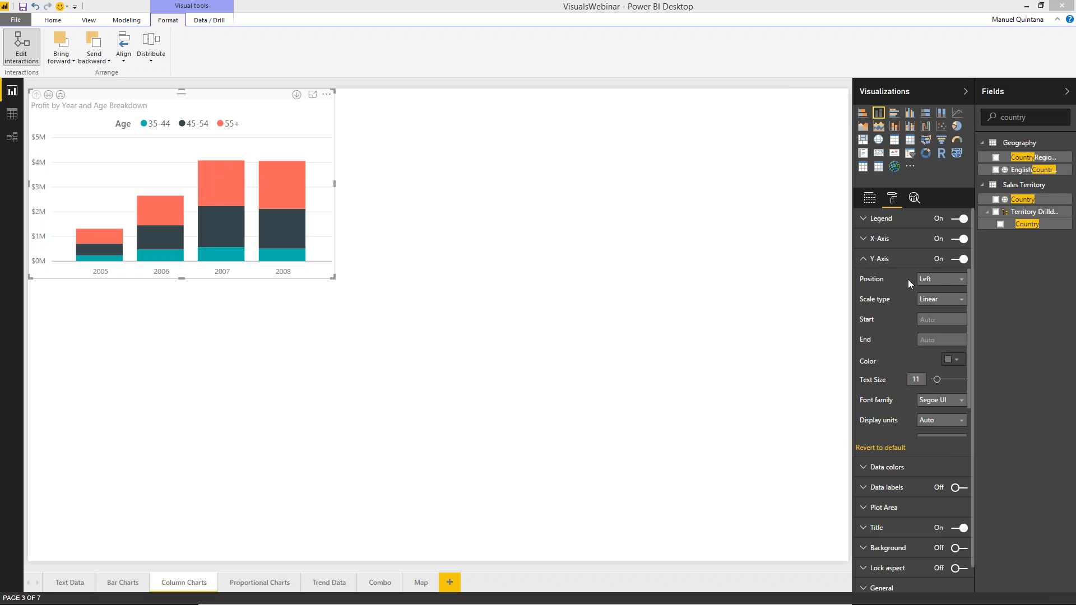
left_click(934, 280)
left_click(931, 306)
left_click(933, 281)
left_click(930, 292)
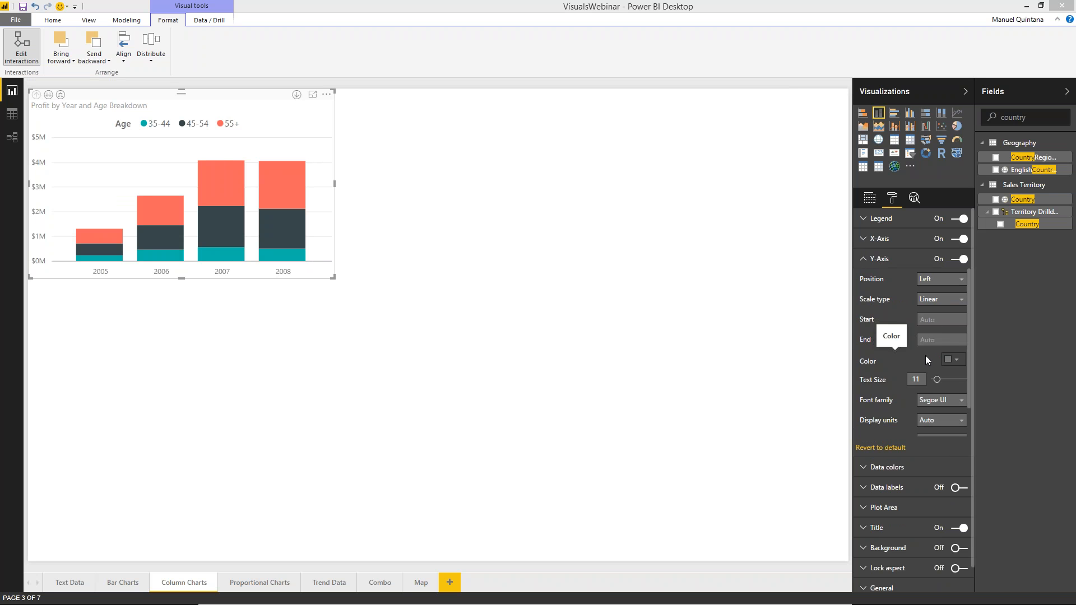
left_click(867, 260)
- Turn on data labels for the stacked column chart and expand their settings
left_click(864, 280)
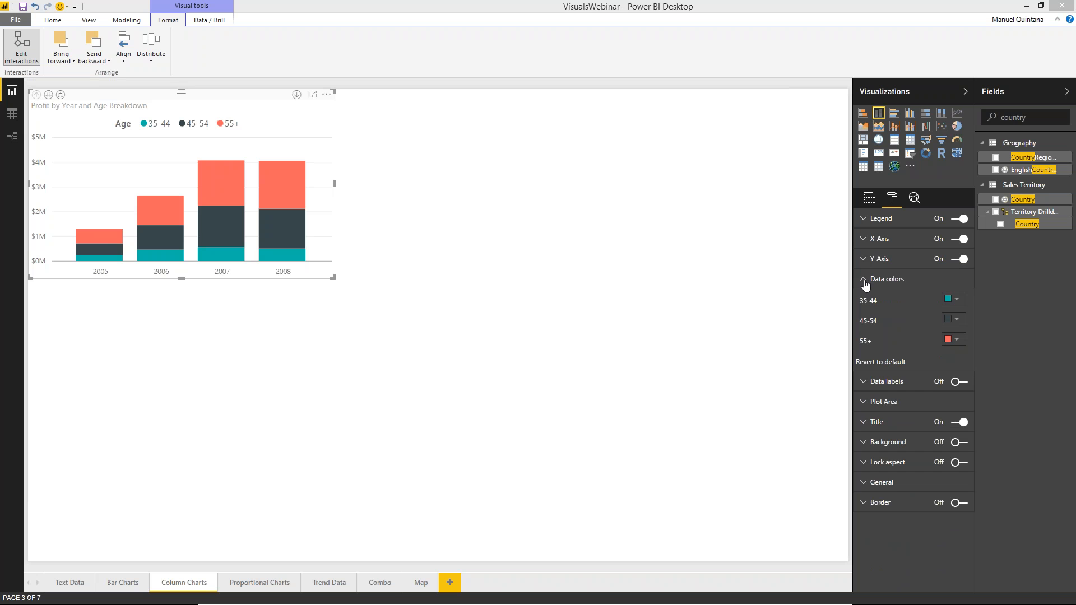
left_click(866, 281)
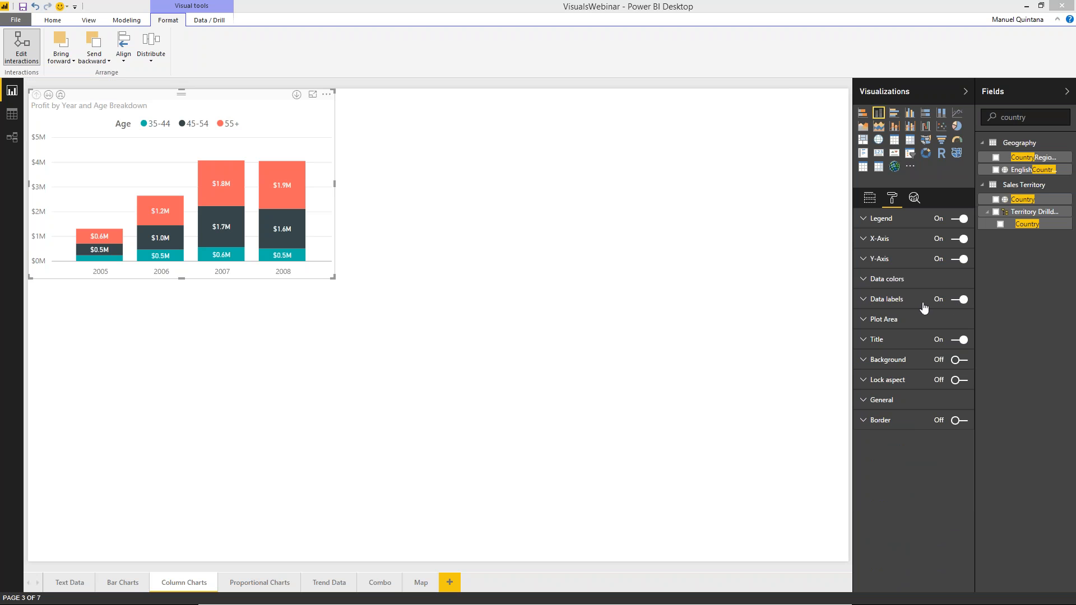
left_click(863, 300)
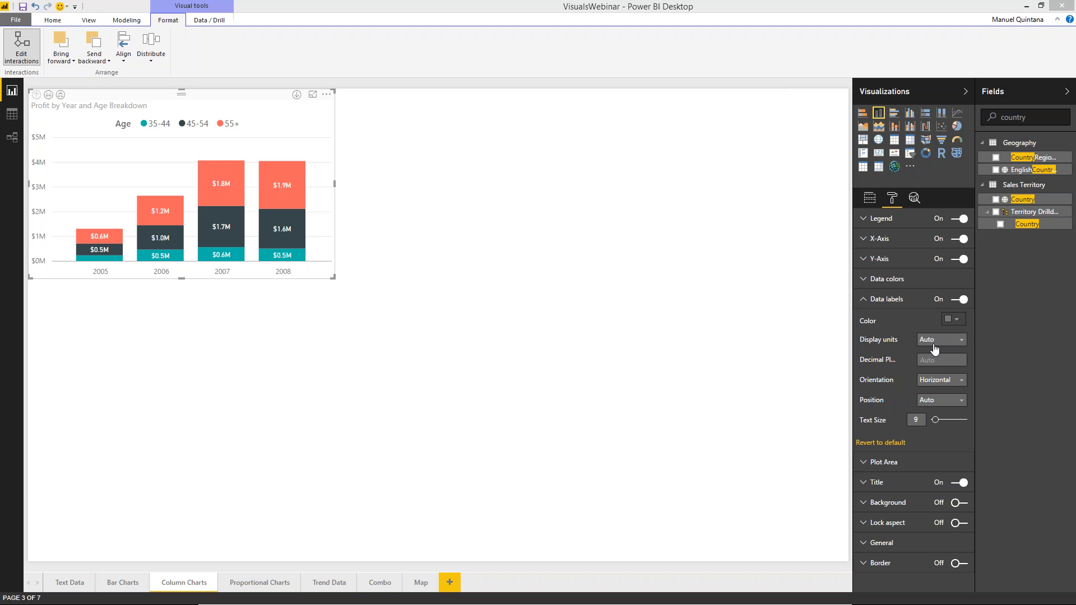
- Try Vertical orientation for the stacked chart's data labels and restore Horizontal
left_click(946, 381)
left_click(939, 393)
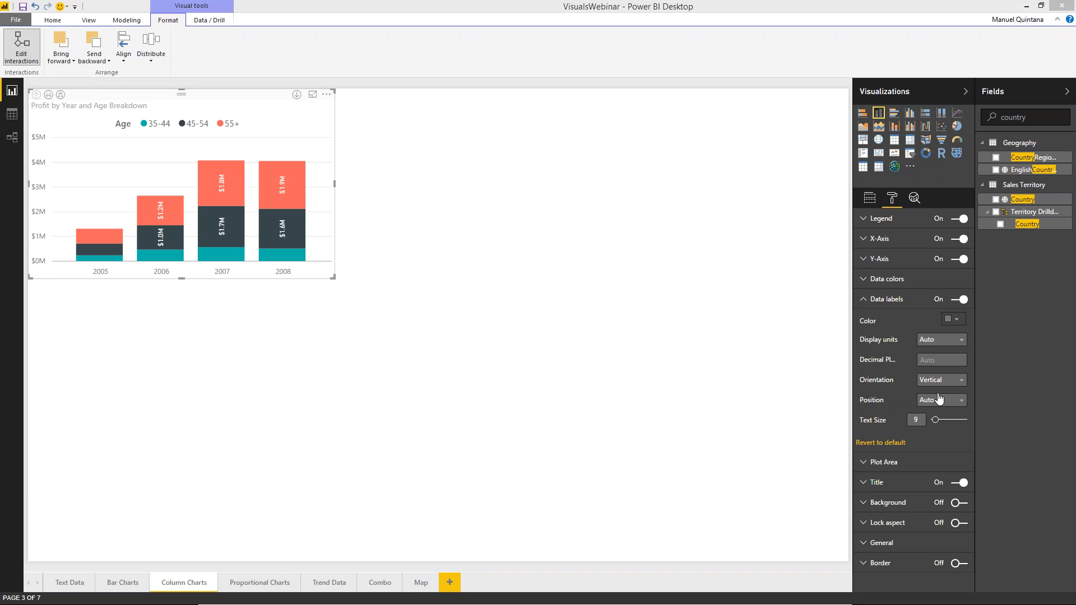
left_click(944, 384)
left_click(940, 408)
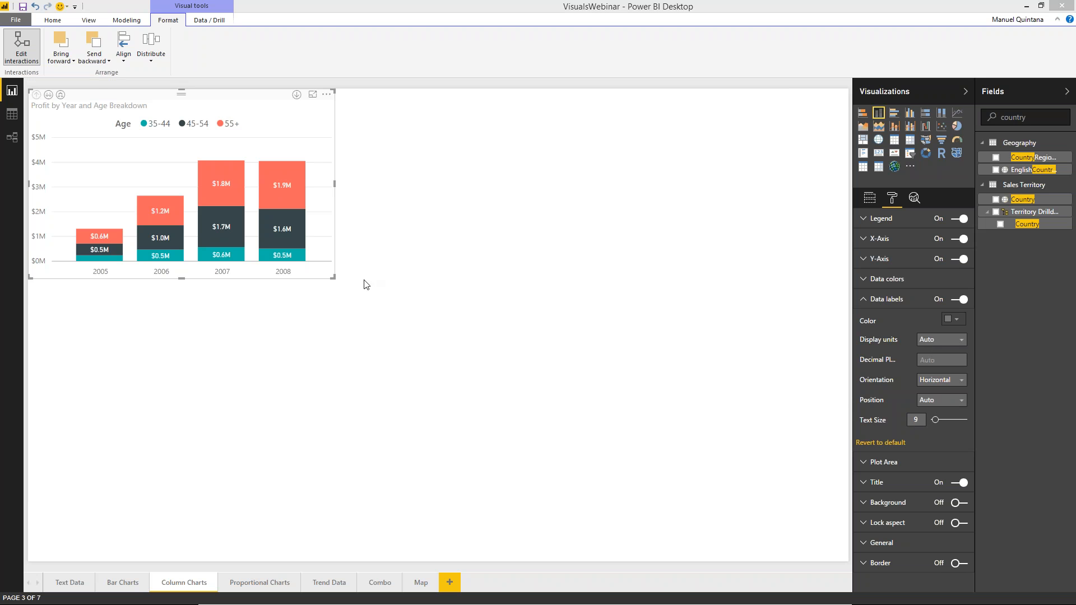
- Narrow the stacked column chart to about a third of the page width and review its plot area options
left_click_drag(334, 284, 297, 281)
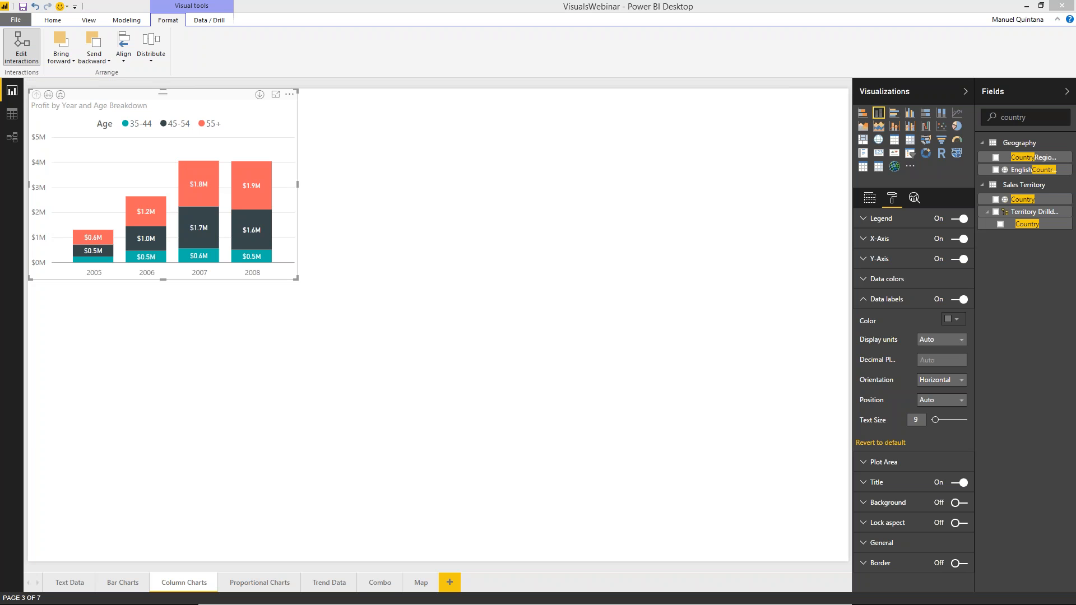
left_click(863, 299)
left_click(868, 320)
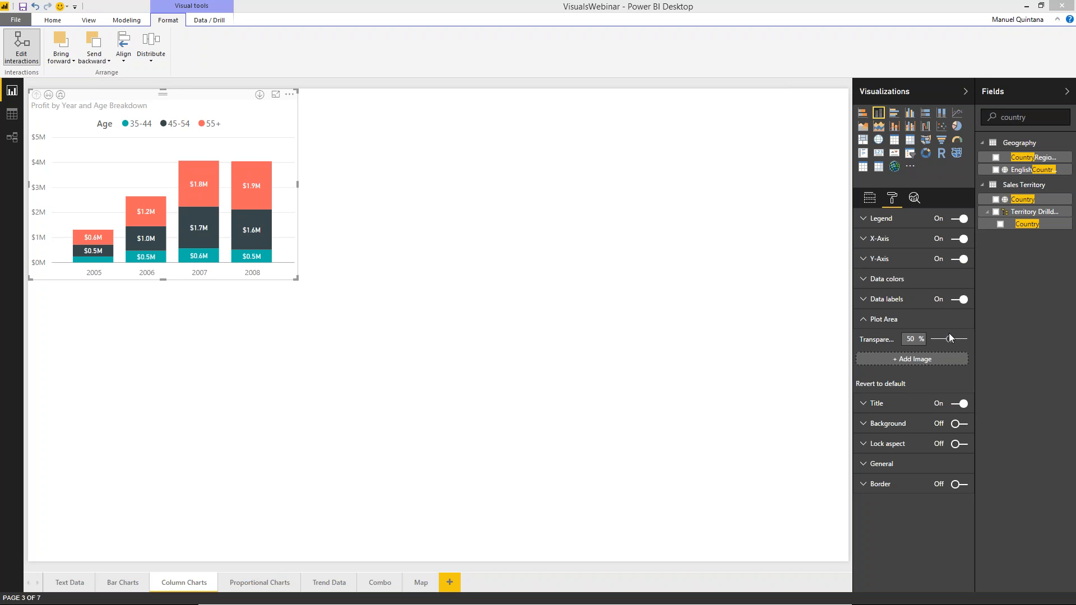
left_click(873, 325)
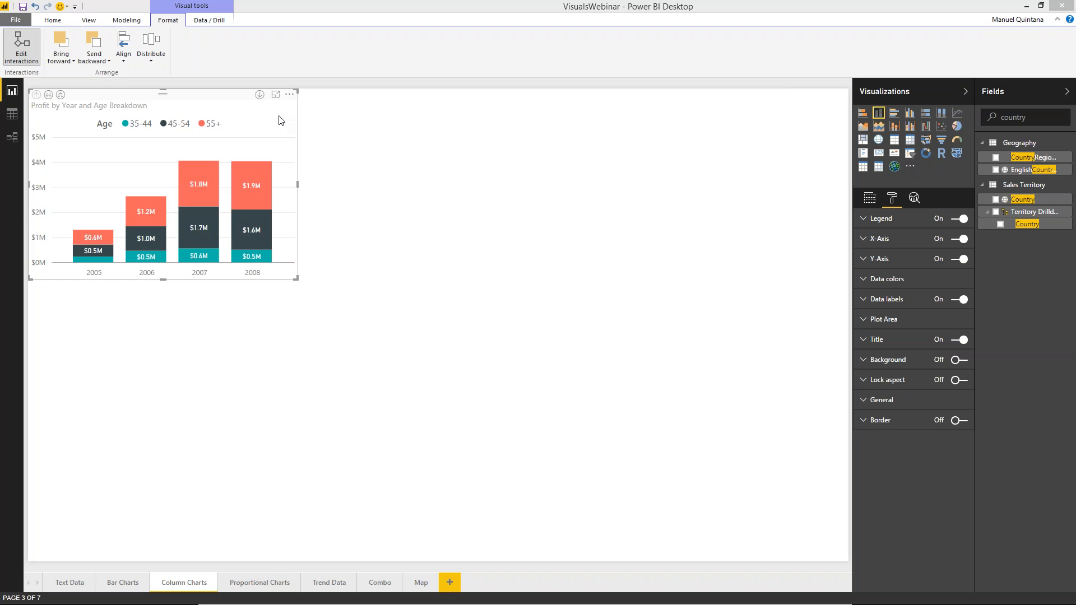
- Duplicate the stacked column chart and place the copy beside the original, level with its upper edge
left_click(401, 167)
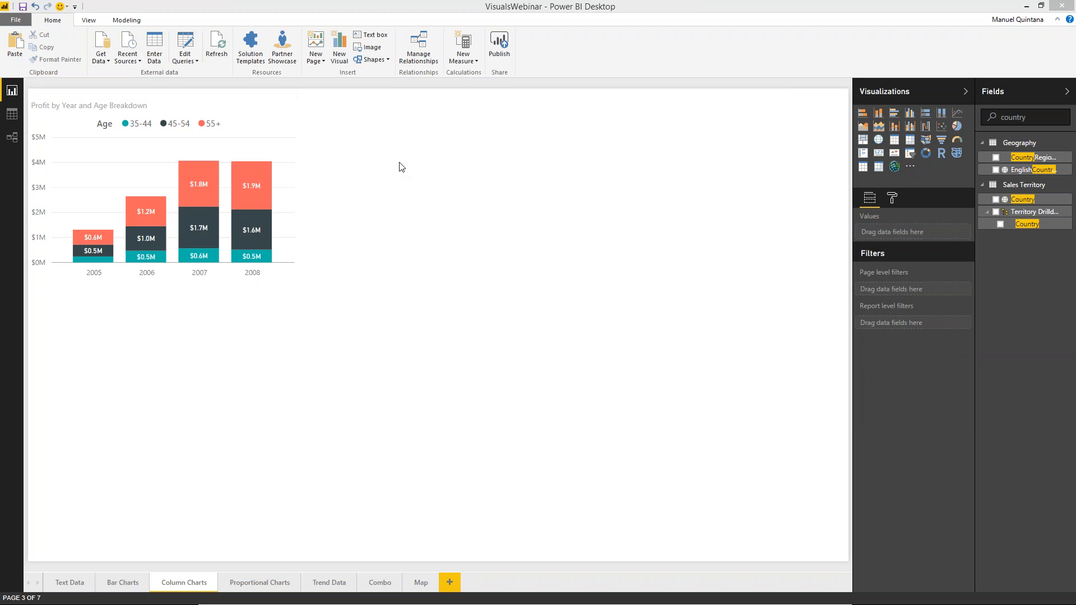
key("ctrl+v")
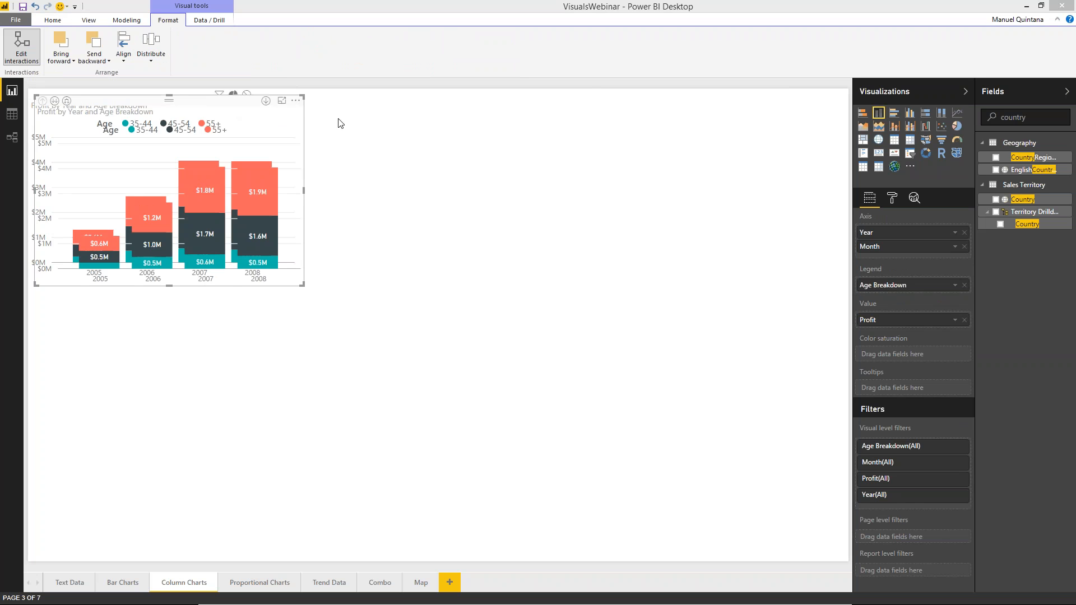
left_click_drag(428, 124, 550, 90)
left_click(580, 95)
left_click(580, 96)
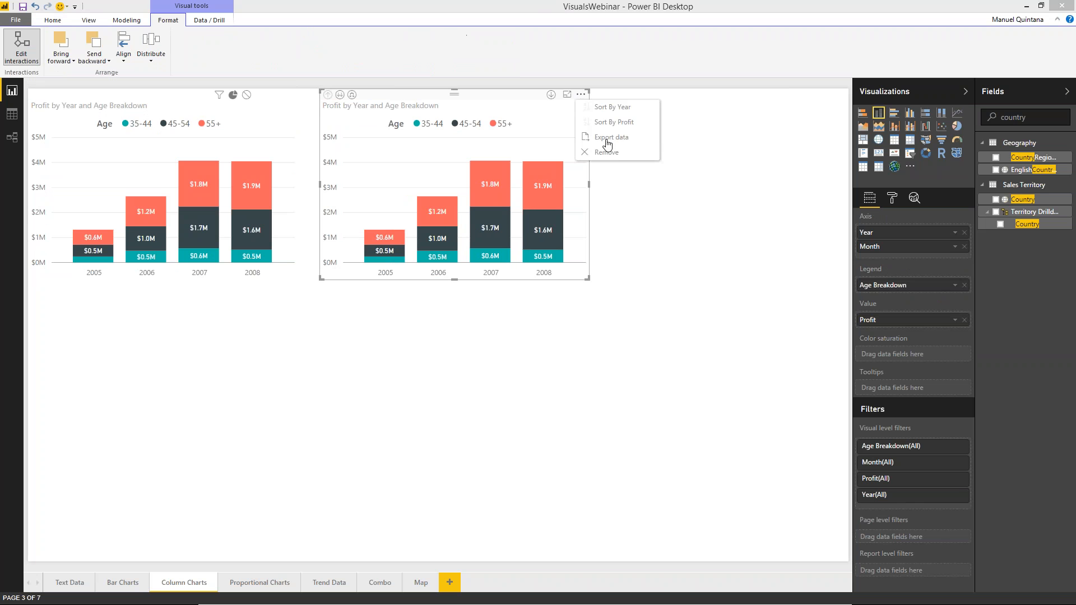
left_click(645, 250)
left_click(612, 151)
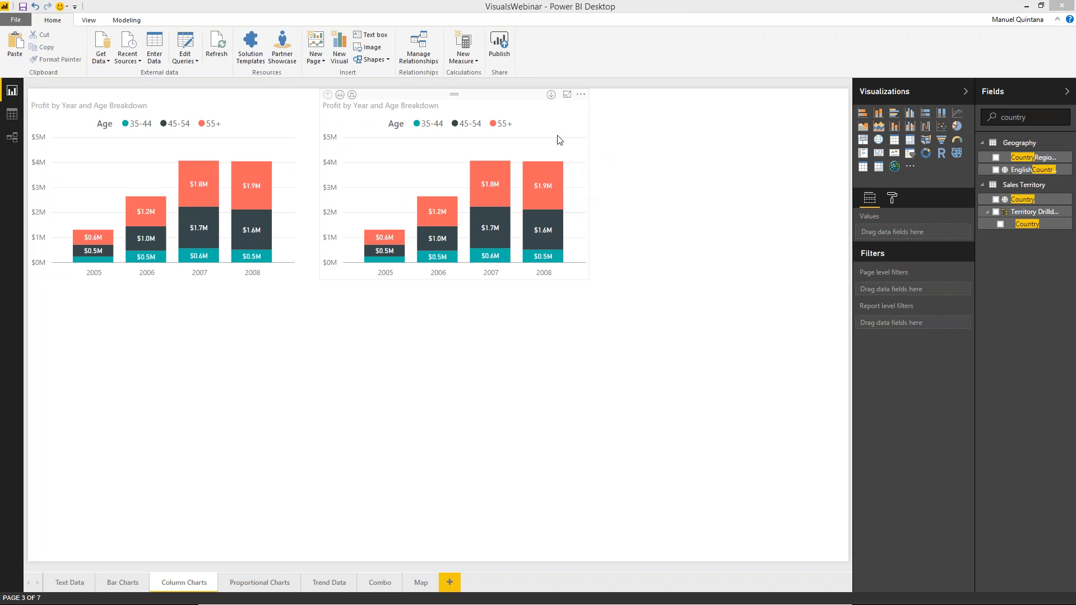
- Convert the duplicated chart to a clustered column chart and inspect its columns by age group
left_click(534, 103)
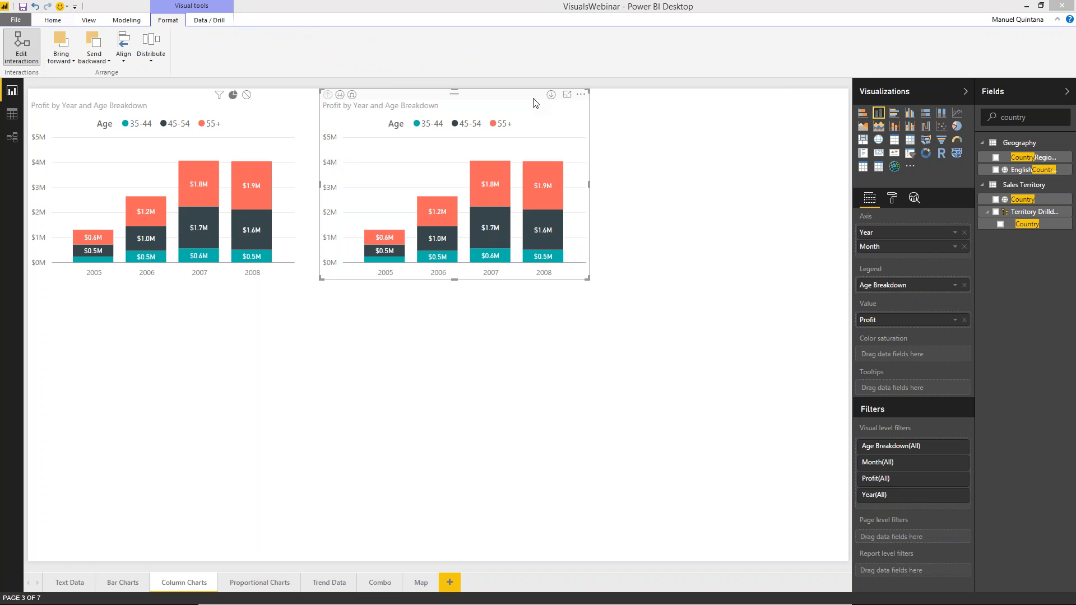
left_click(911, 114)
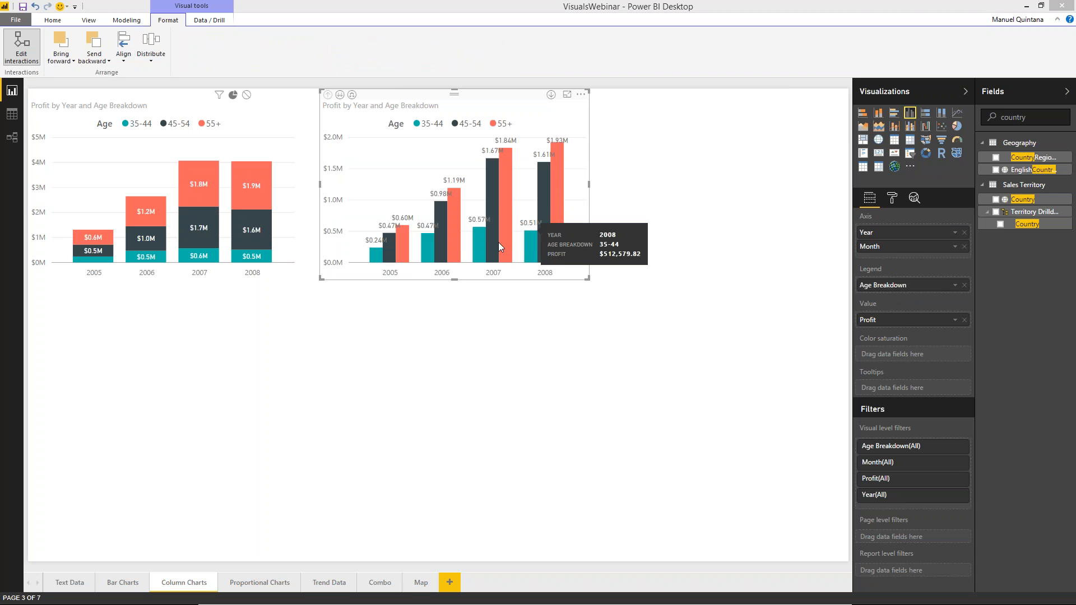
mouse_move(498, 244)
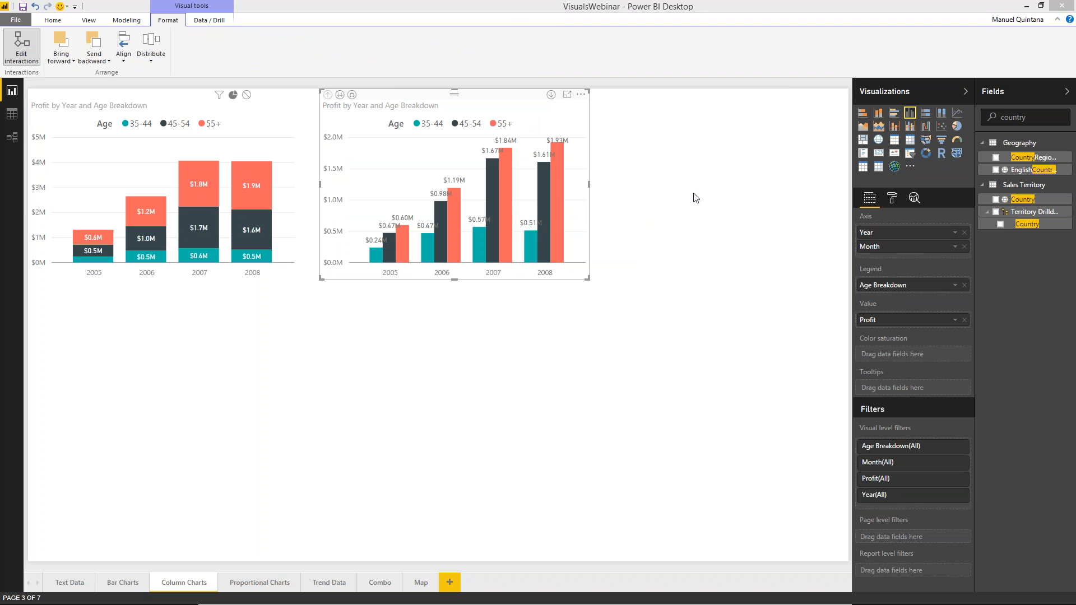
- Set the clustered column chart's data label orientation to Vertical
left_click(893, 199)
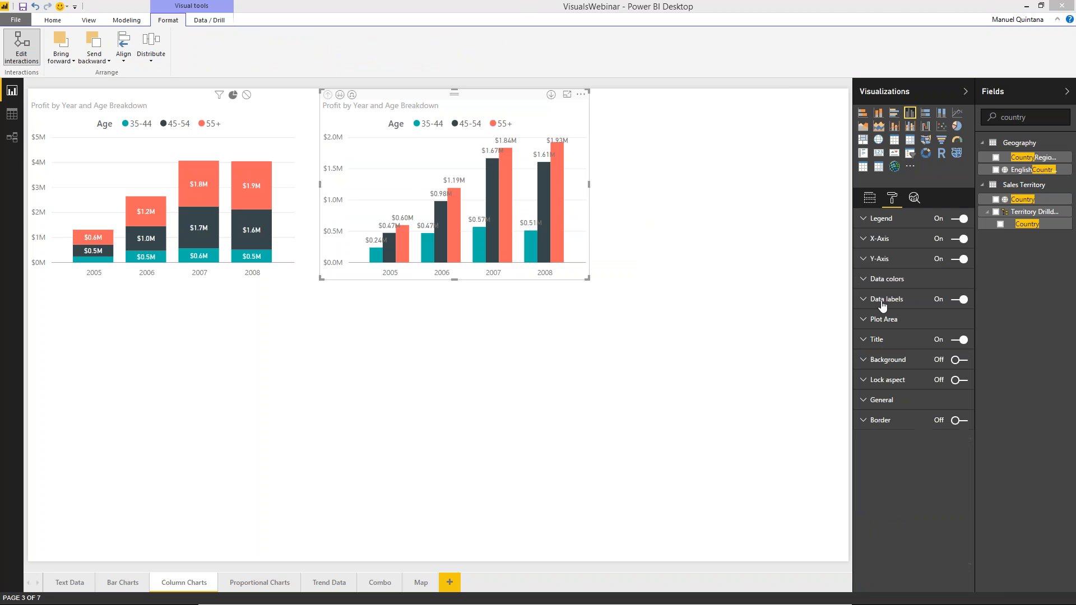
left_click(883, 303)
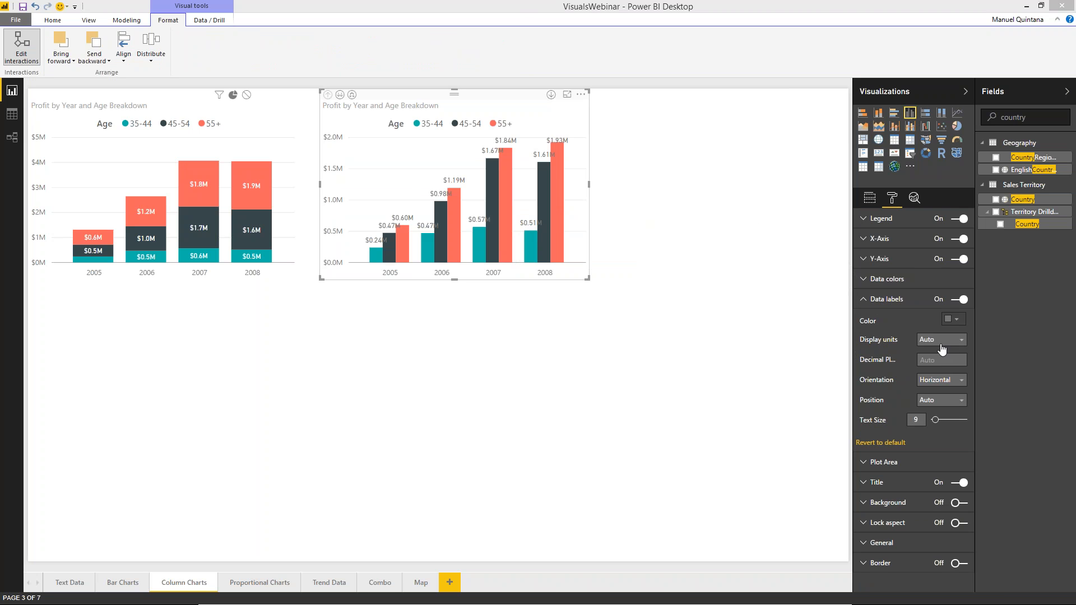
left_click(947, 381)
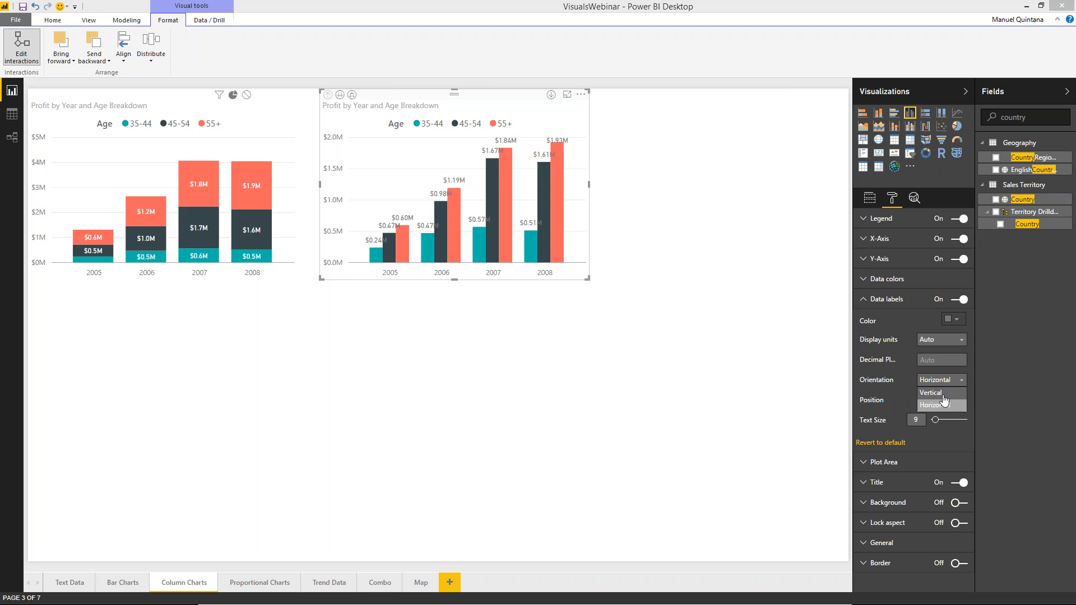
left_click(945, 399)
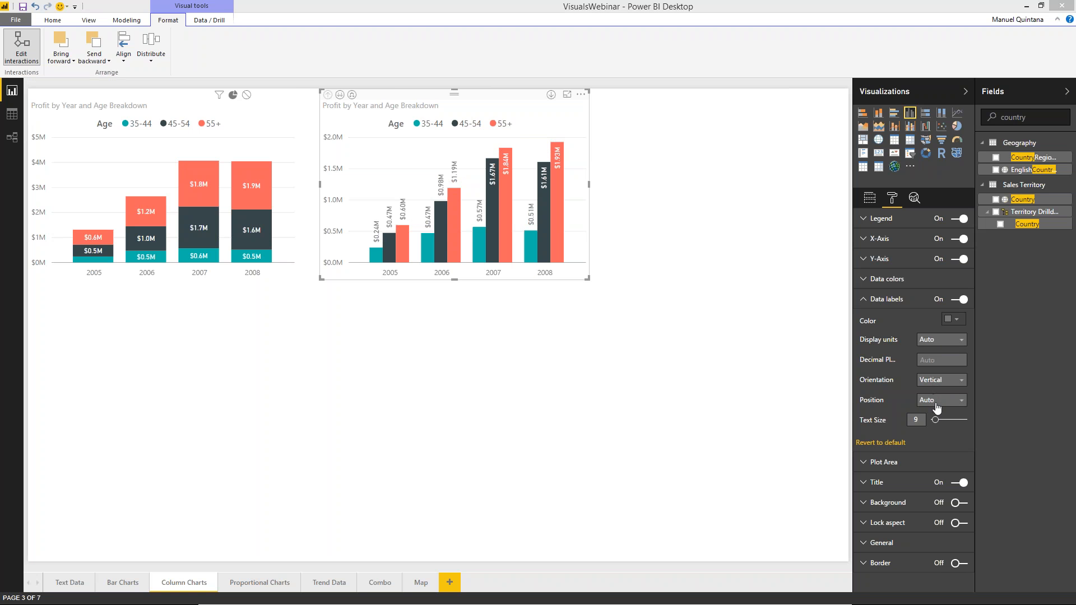
- Try the Inside End position for the clustered chart's data labels and return it to Auto
left_click(937, 403)
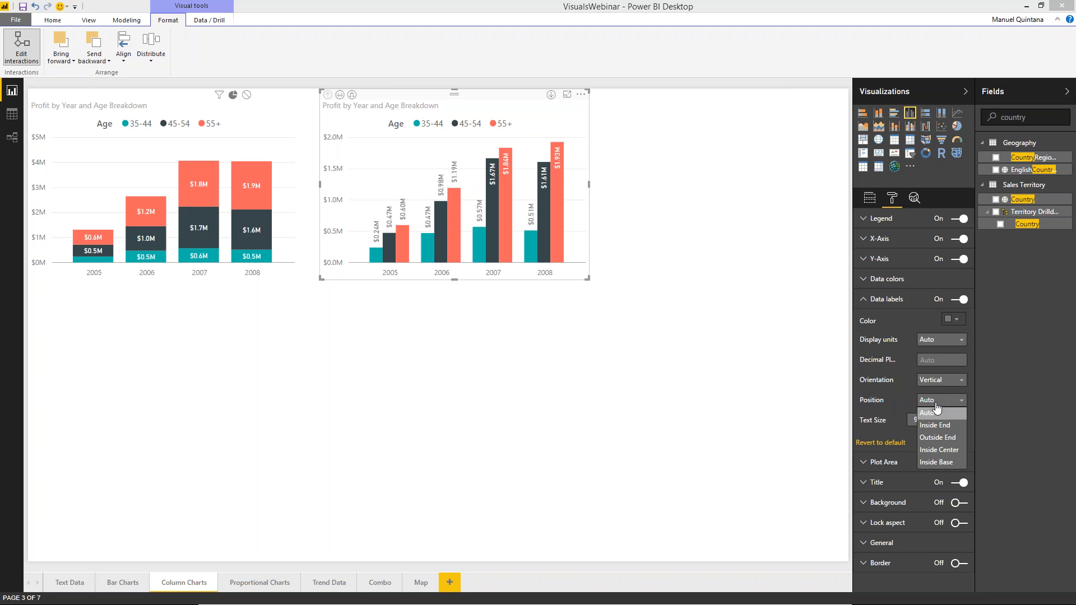
left_click(935, 425)
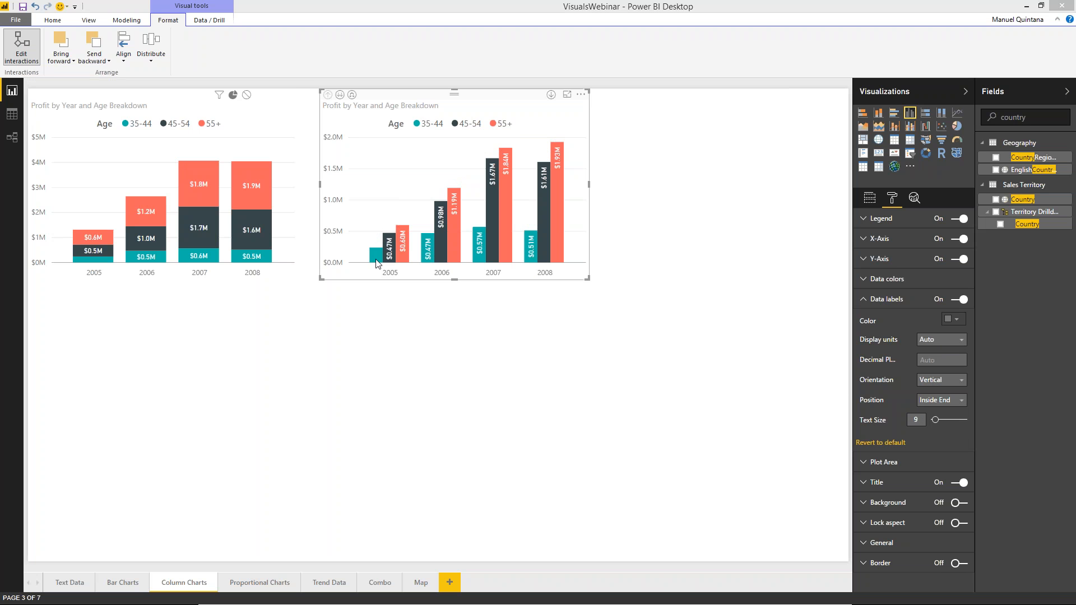
left_click(959, 404)
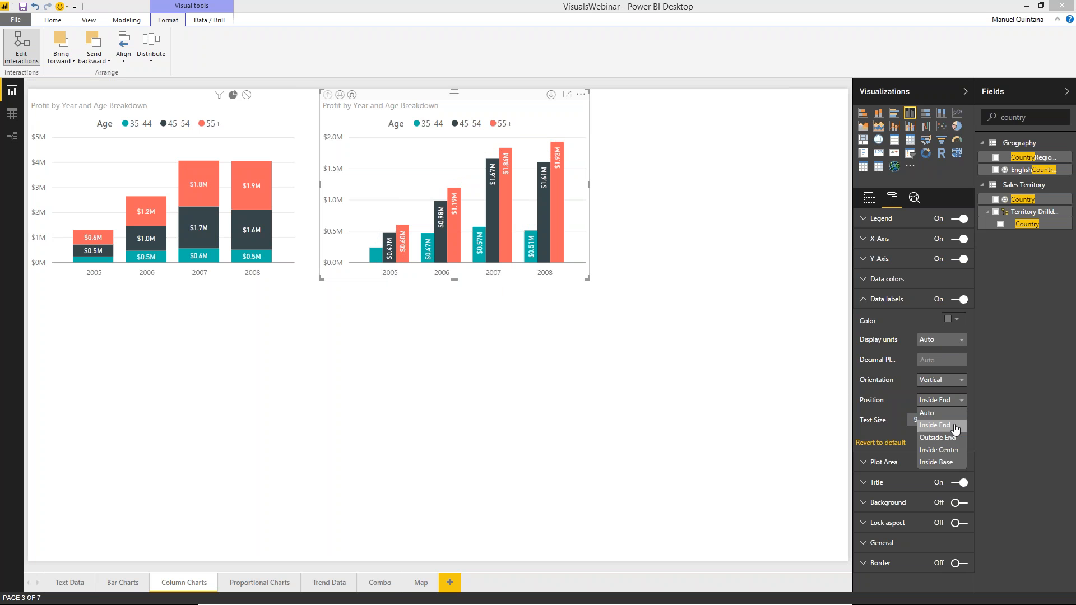
left_click(953, 413)
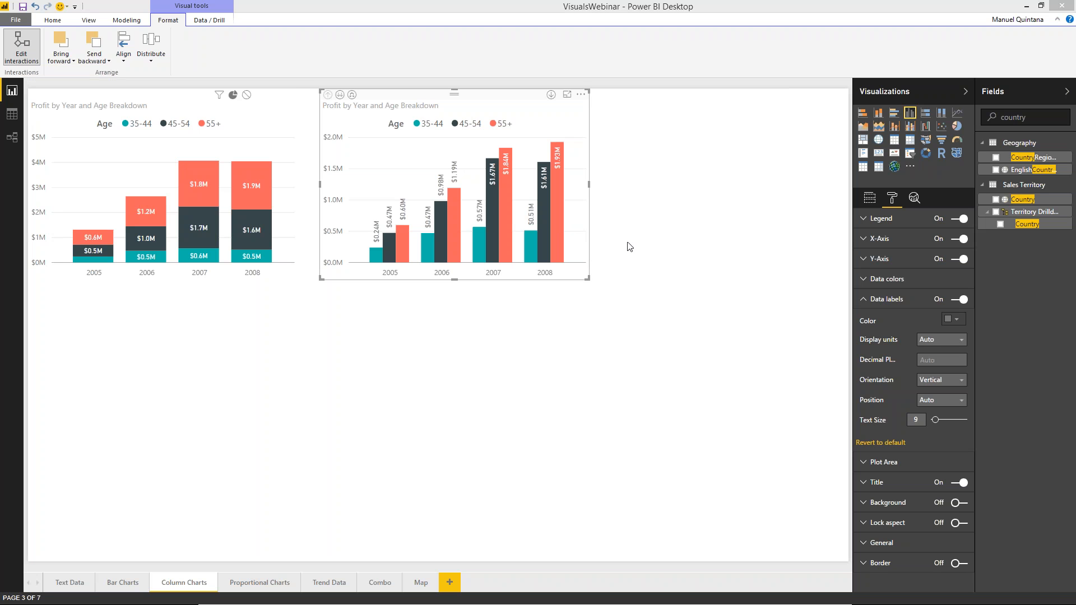
- Duplicate the clustered column chart, narrow the original slightly, and align the copy as the third chart in the row
key("ctrl+c")
key("ctrl+v")
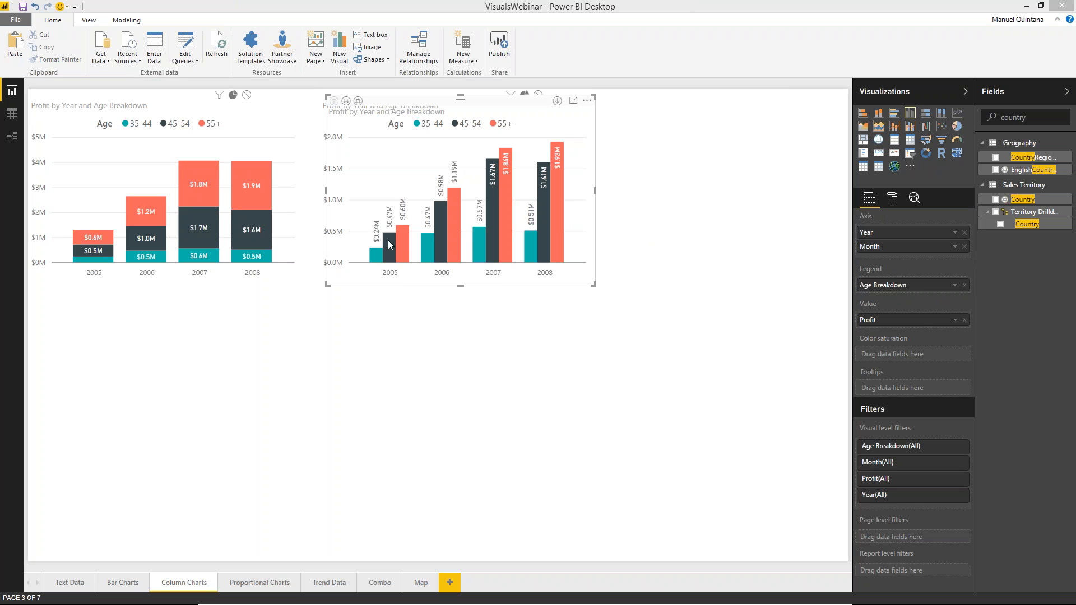
left_click_drag(501, 102, 755, 260)
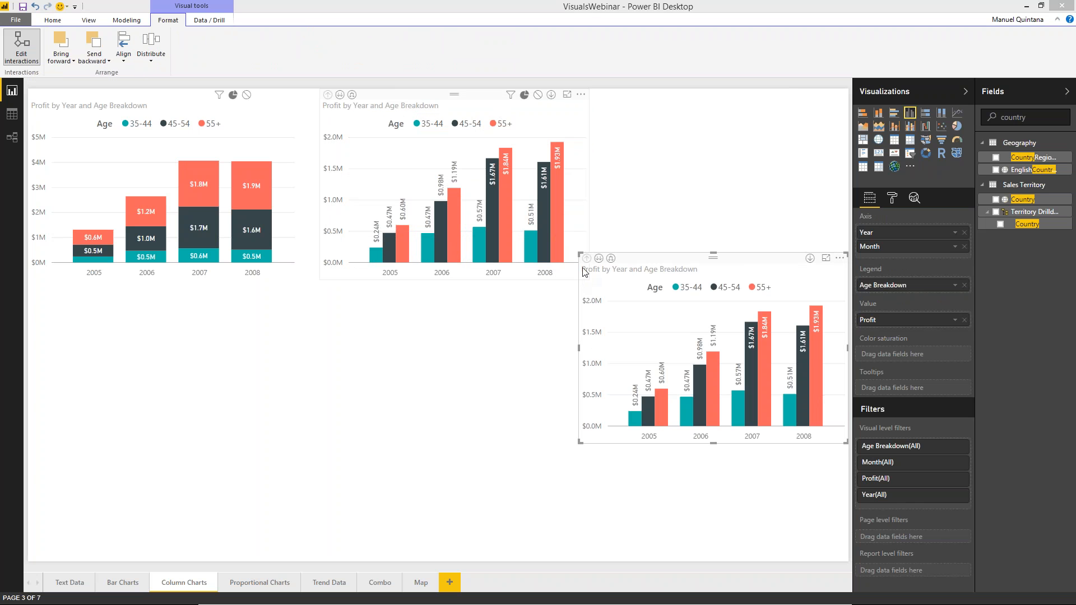
left_click(587, 217)
left_click_drag(587, 277, 608, 93)
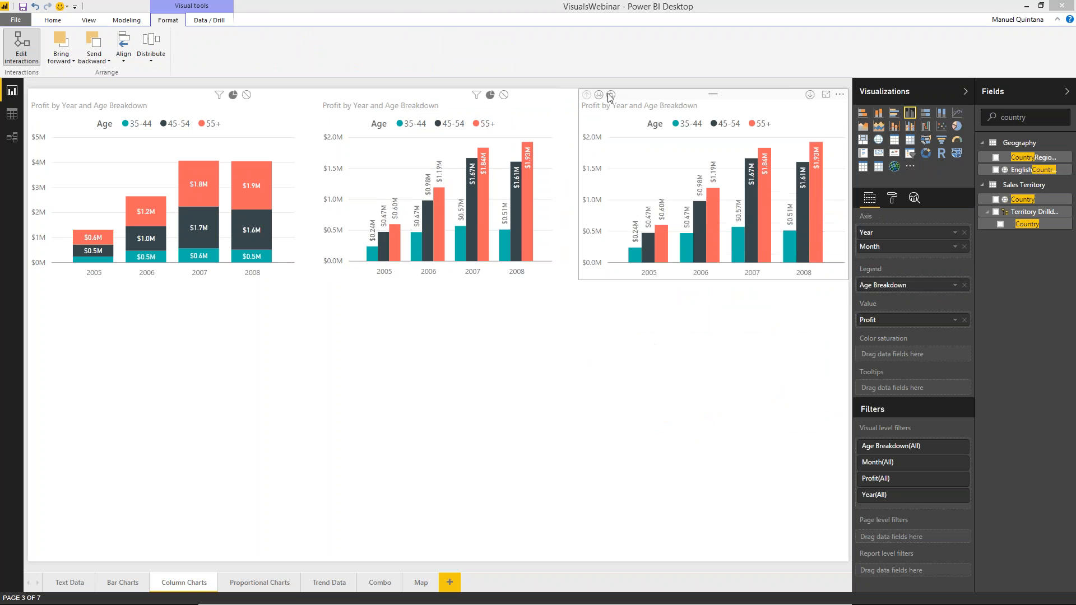
- Convert the third chart to a 100% stacked column chart and open its formatting options
left_click(942, 114)
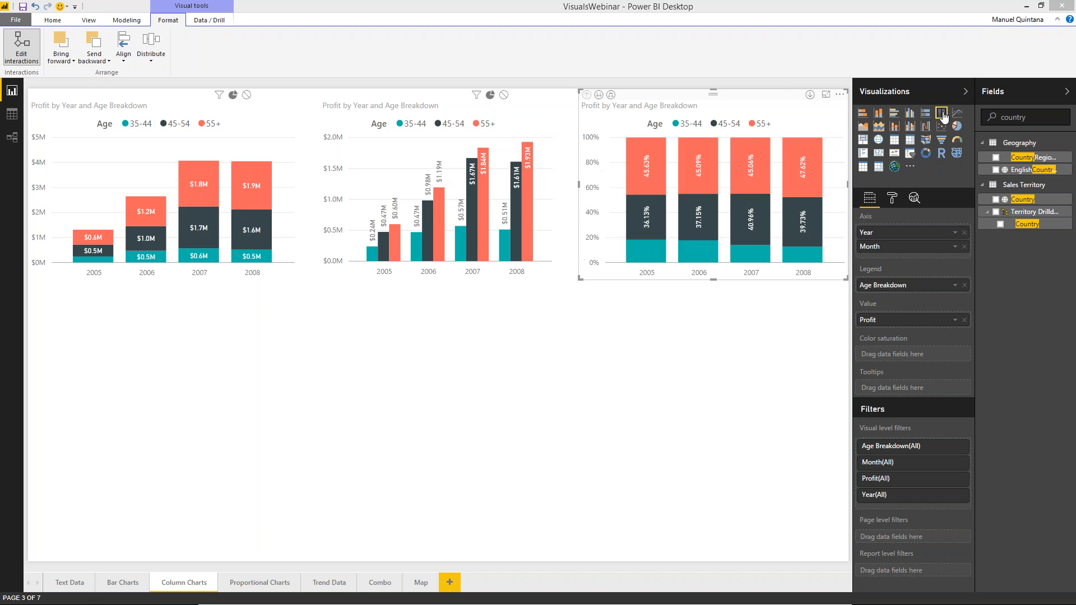
mouse_move(752, 223)
left_click(892, 198)
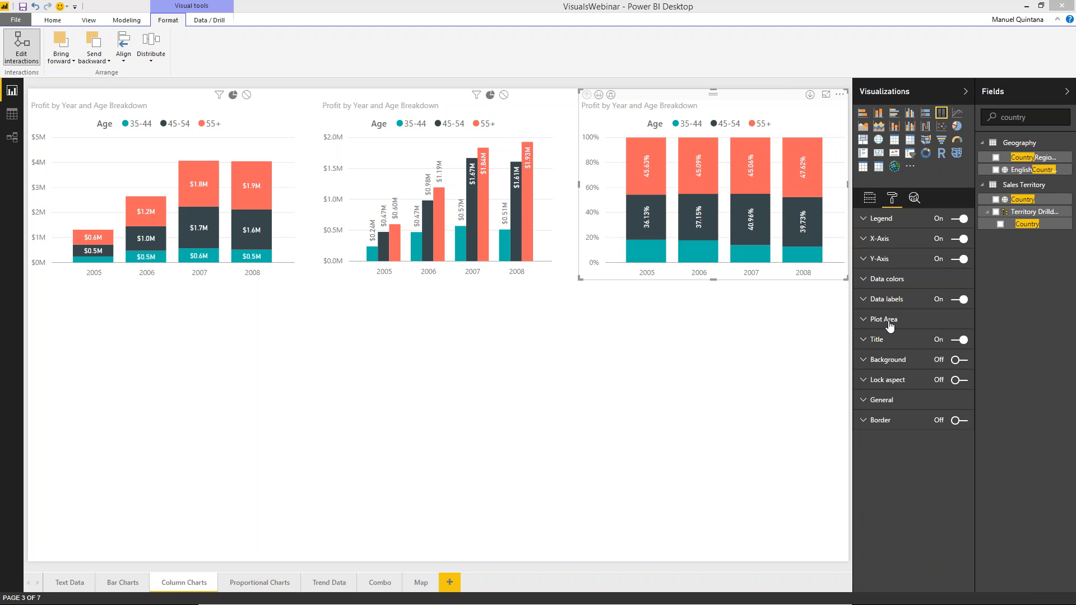
- Set the 100% stacked column chart's data label orientation to Horizontal
left_click(868, 301)
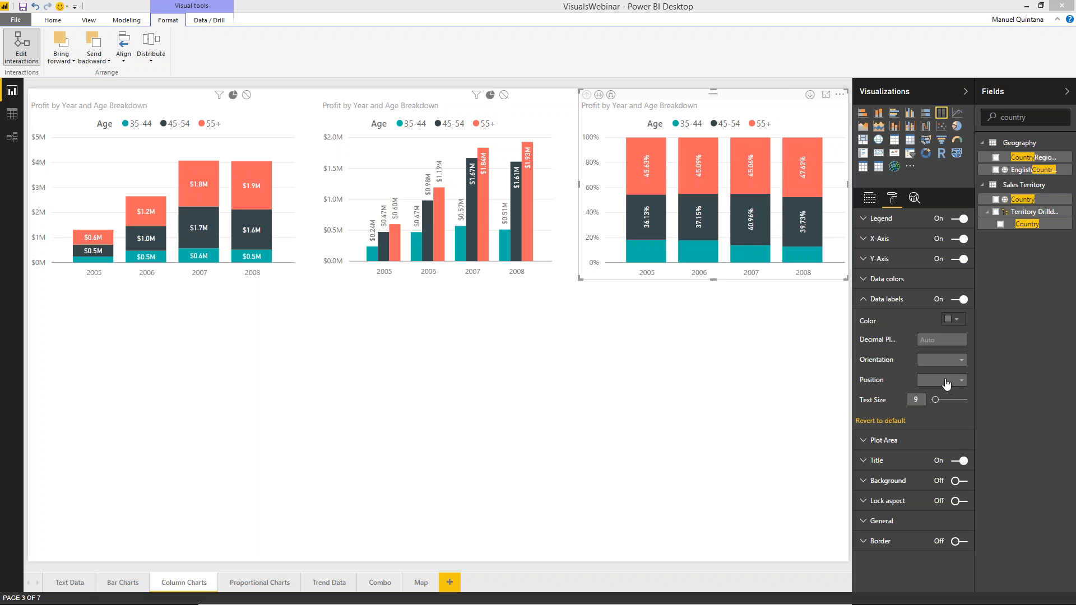
left_click(946, 381)
left_click(931, 360)
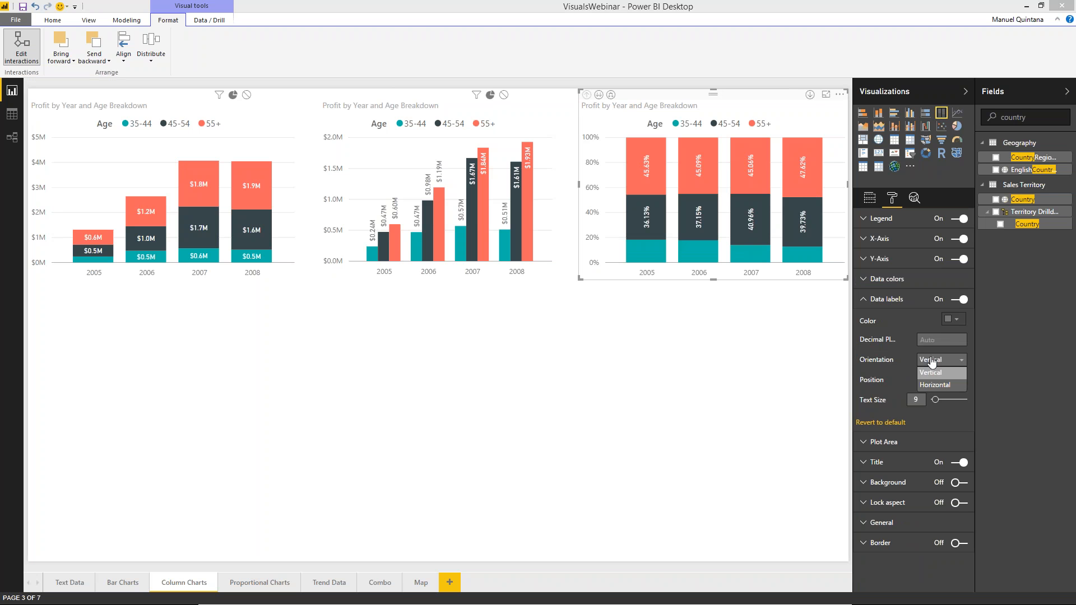
left_click(934, 385)
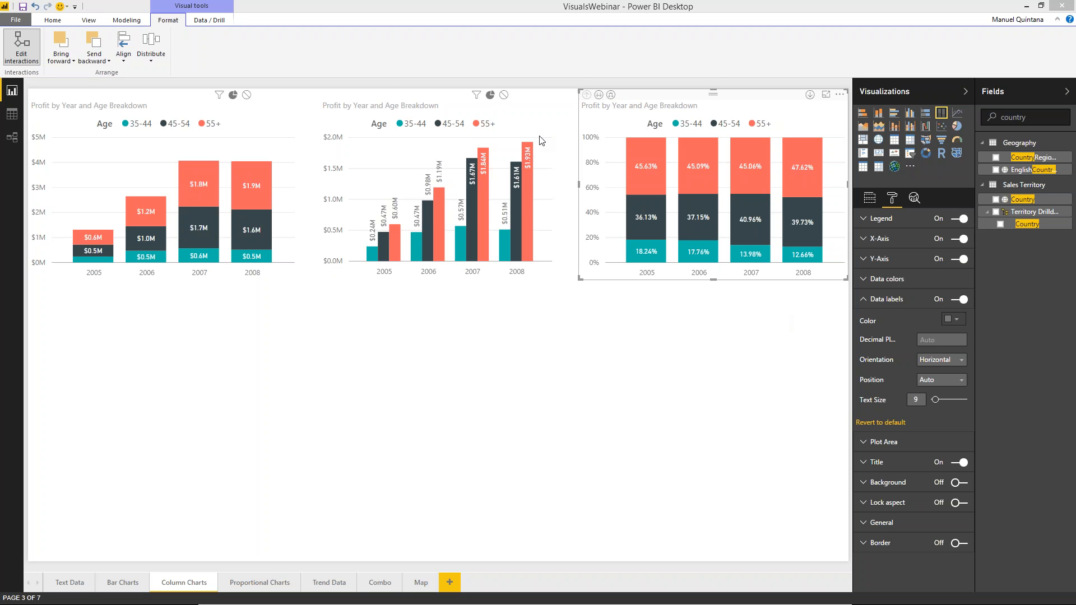
- Highlight the 55+ age group from the clustered column chart's legend and clear the highlight
left_click(476, 124)
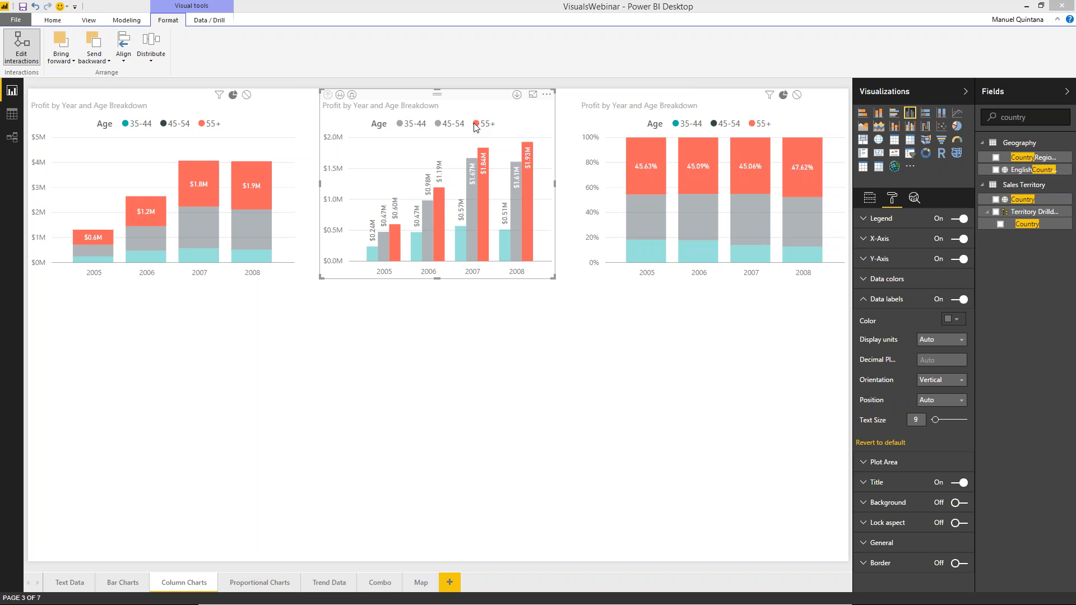
left_click(476, 125)
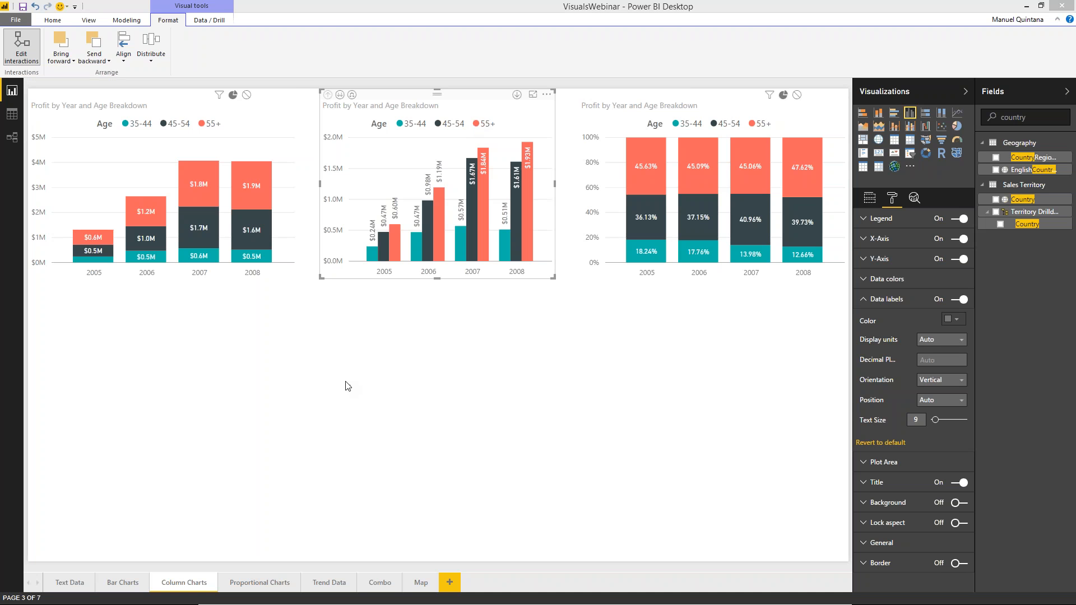
- Try the funnel type on the clustered column chart, switch it back to clustered column and deselect it
left_click(942, 141)
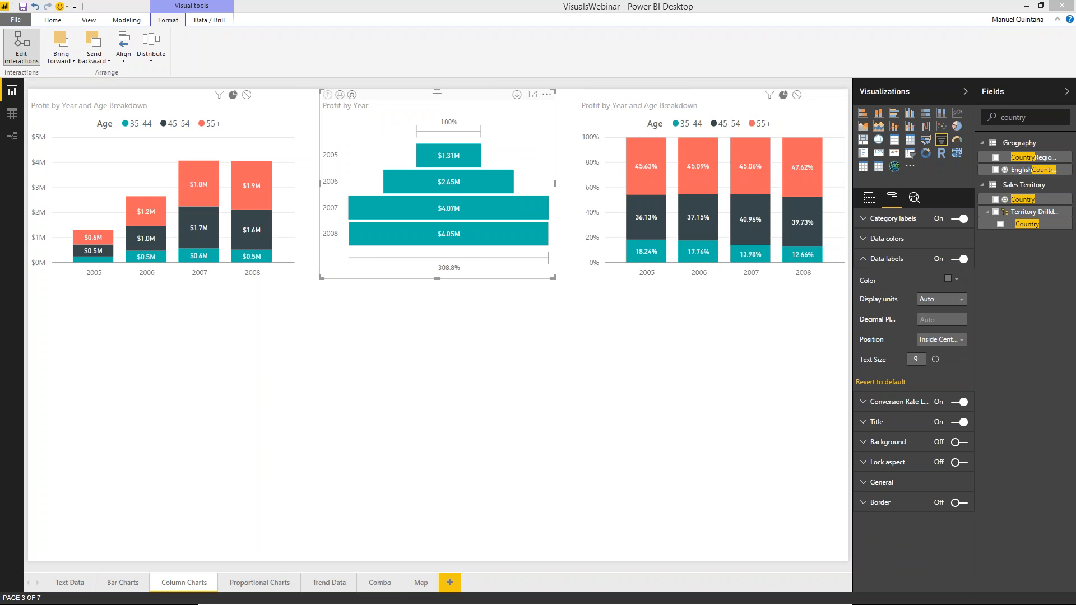
left_click(910, 113)
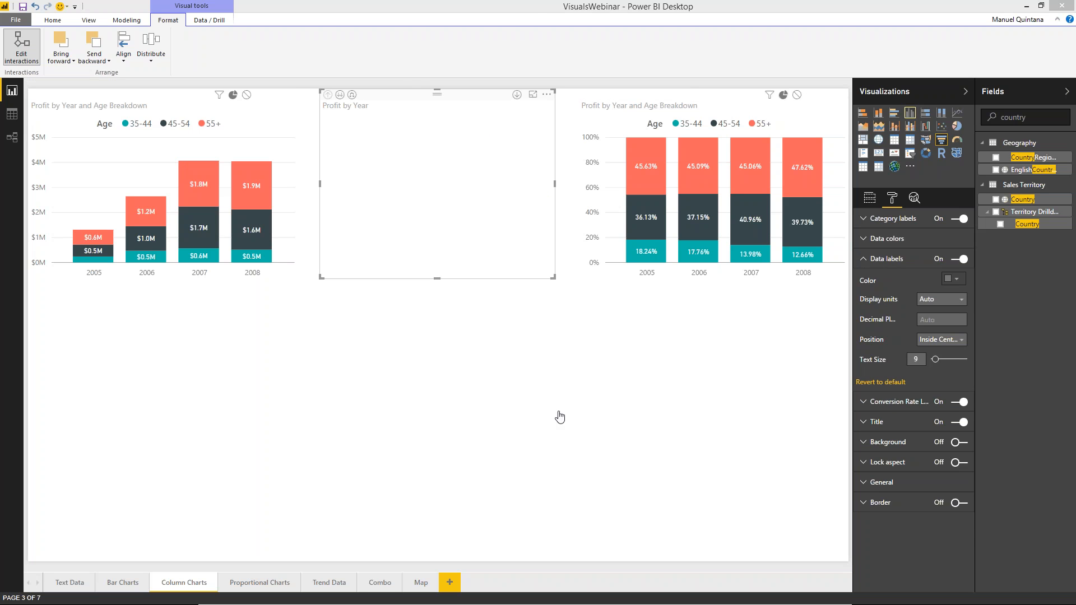
left_click(425, 391)
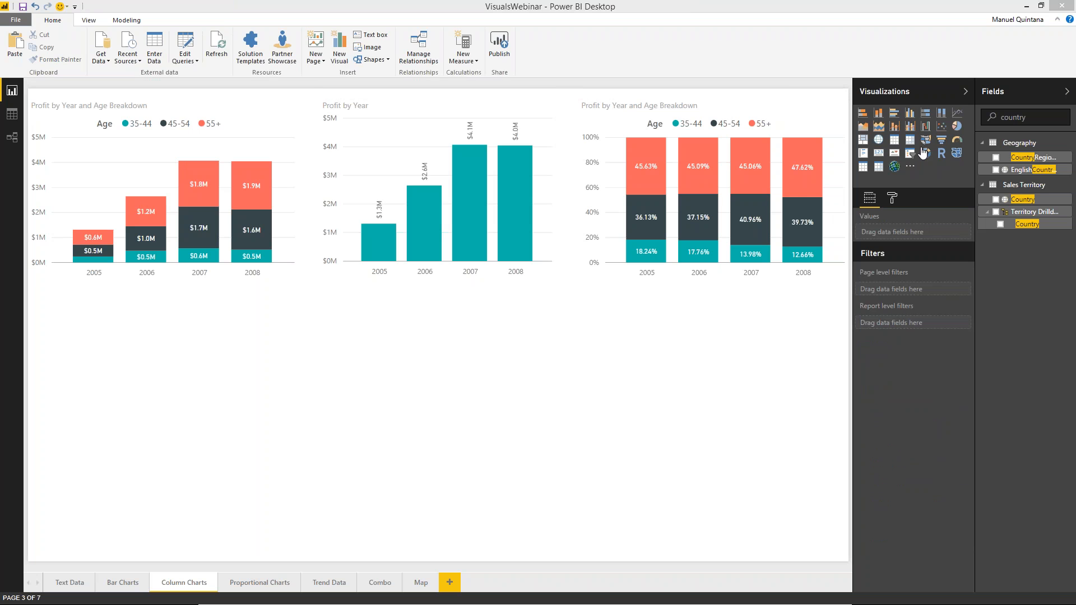
- Insert a new funnel chart beneath the middle column chart and enlarge it down to the page's lower edge
left_click_drag(202, 296, 441, 301)
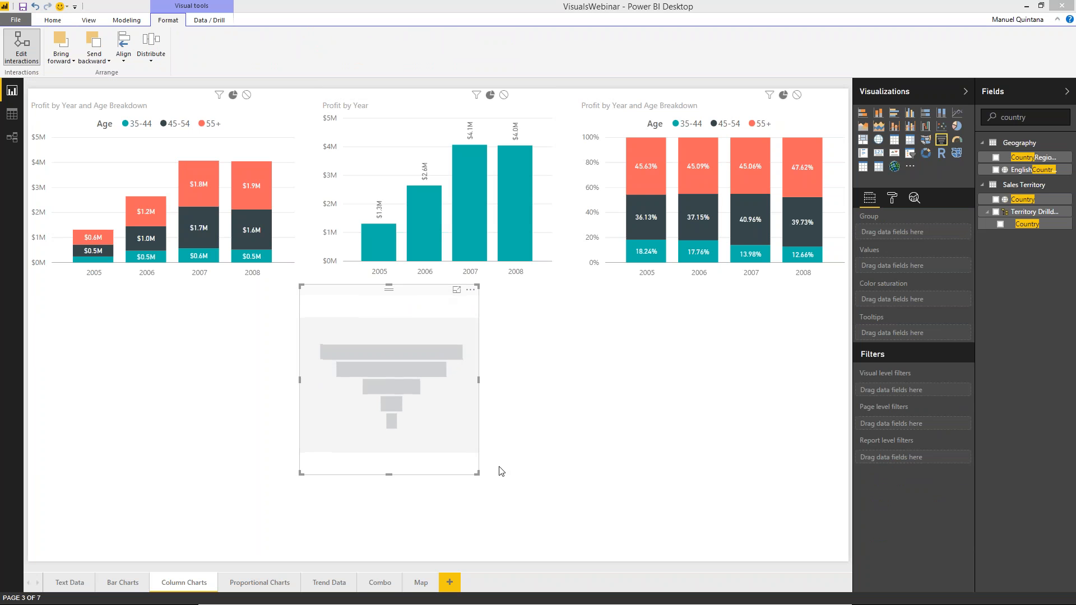
left_click_drag(478, 474, 599, 561)
- Add Temperature Range as the funnel chart's group and Total Sales as its values
left_click(973, 123)
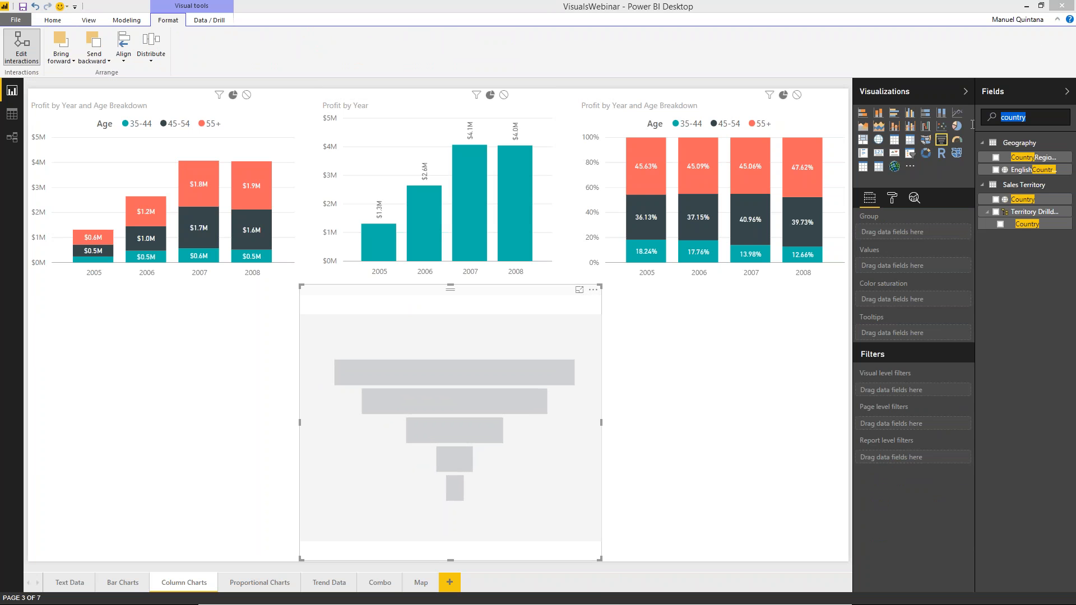
type("range")
left_click(996, 187)
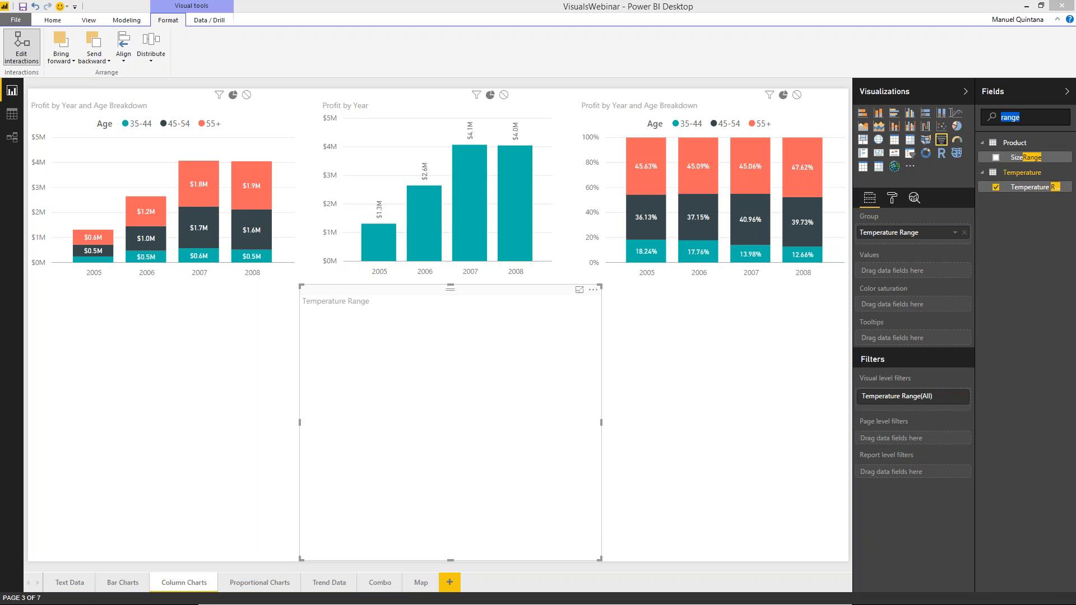
type("t")
type("otal")
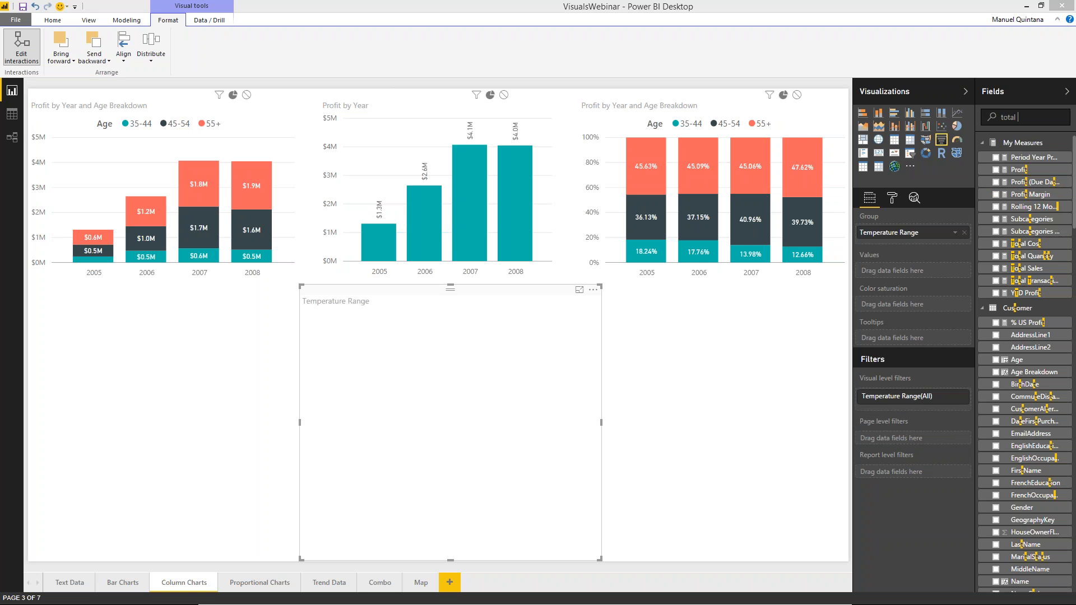
type(" sa")
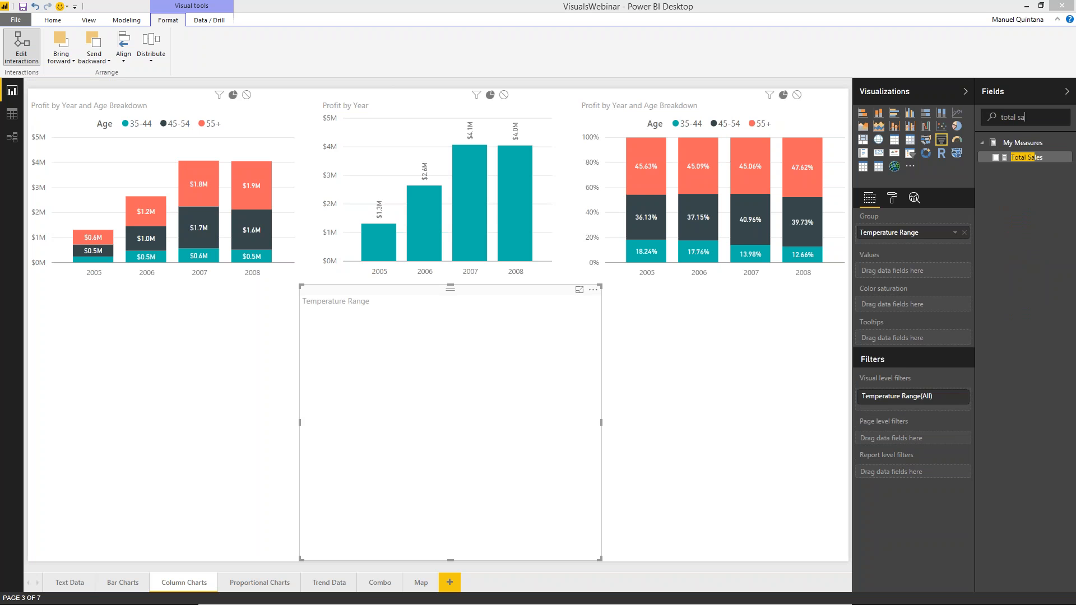
left_click(996, 157)
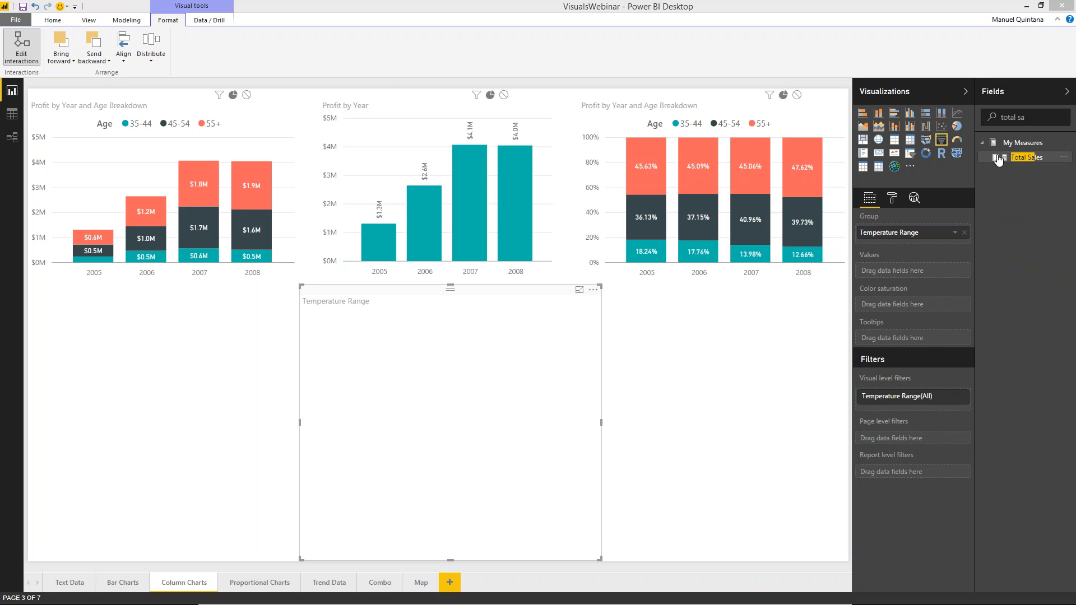
- Find the Total Quantity measure and assign it to the funnel chart's color saturation
key("BackSpace")
key("BackSpace")
type("qu")
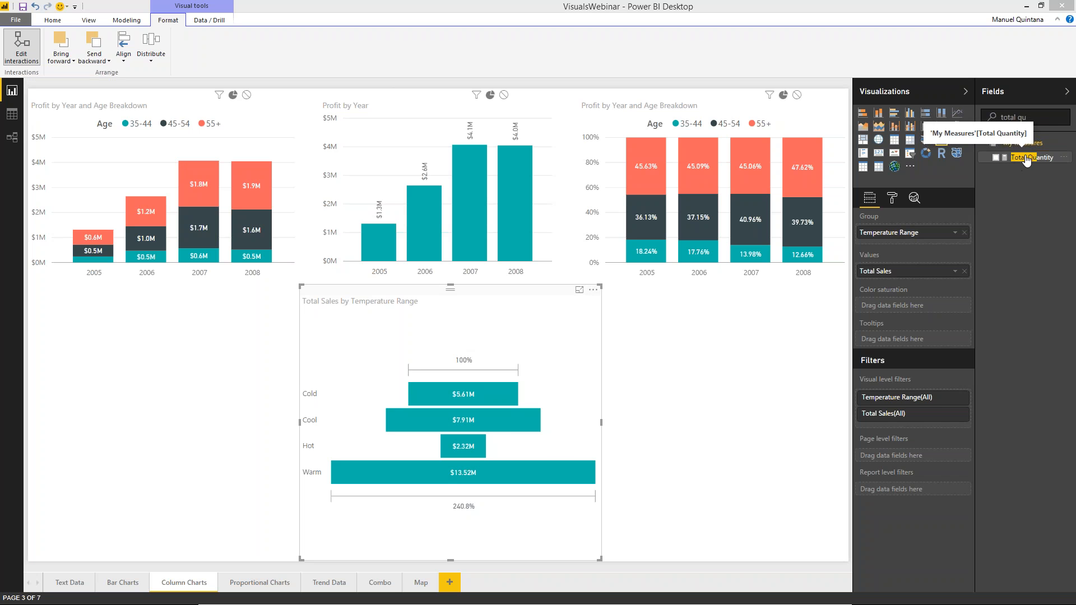
mouse_move(1018, 159)
left_mouse_down()
mouse_move(901, 312)
mouse_move(913, 308)
mouse_move(901, 307)
mouse_move(925, 325)
mouse_move(906, 306)
left_mouse_up()
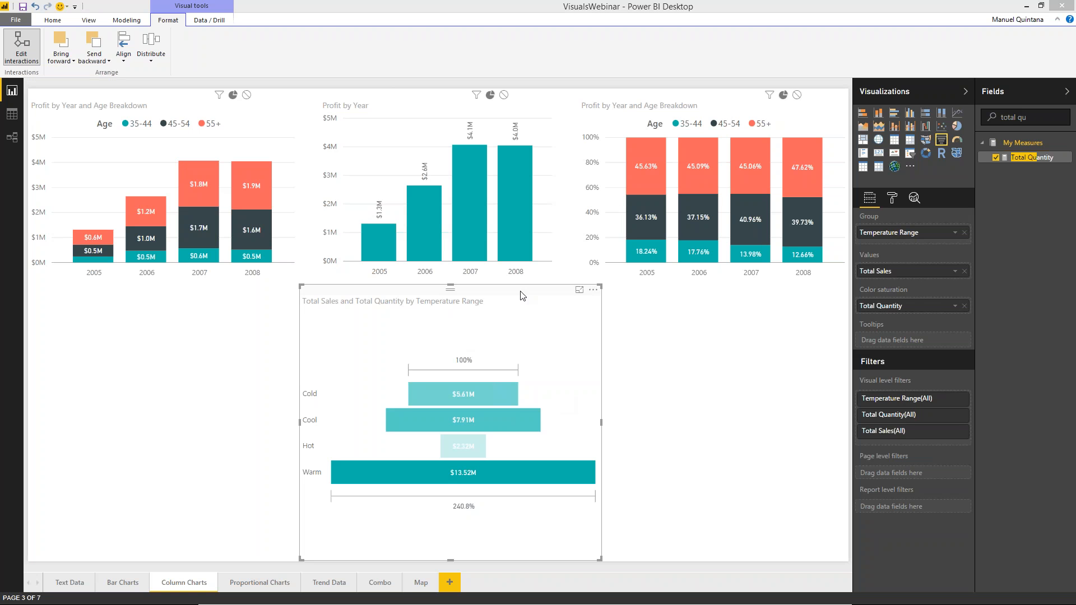
- Sort the funnel chart by Total Sales and open its formatting options
left_click(593, 291)
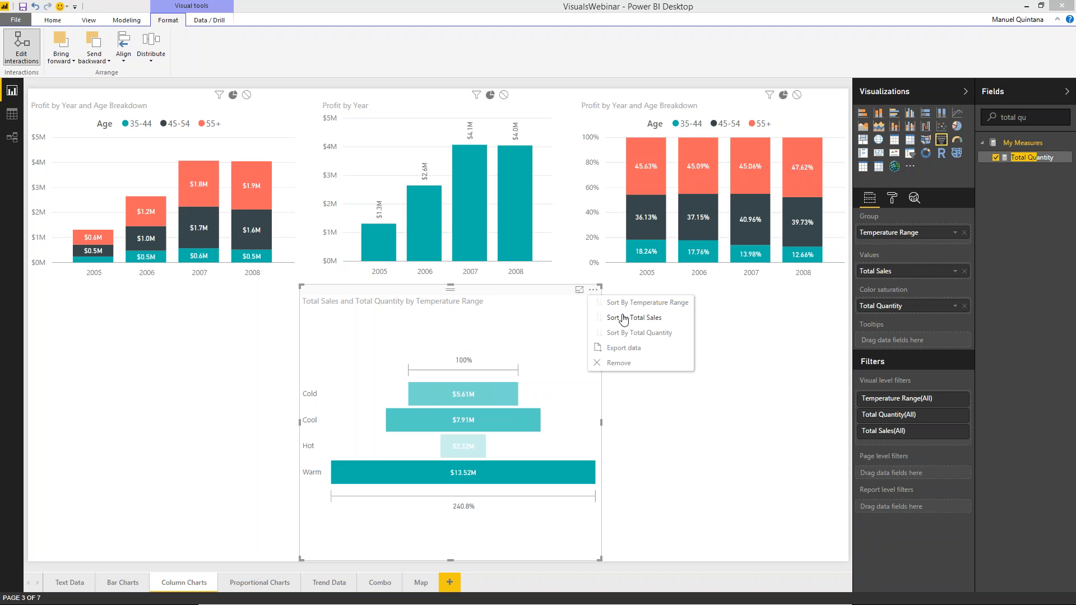
left_click(624, 318)
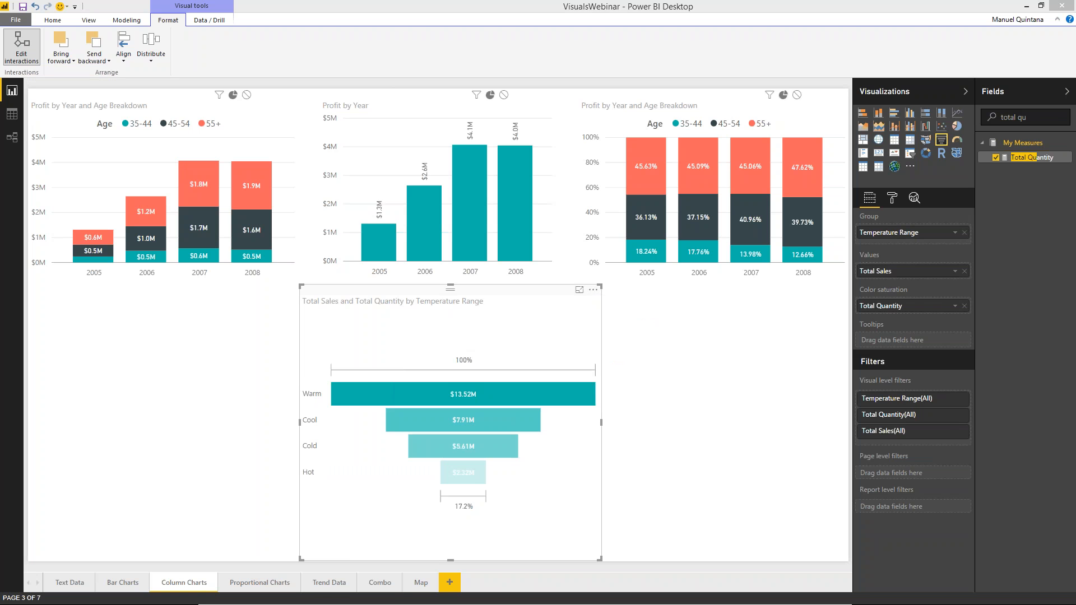
mouse_move(488, 420)
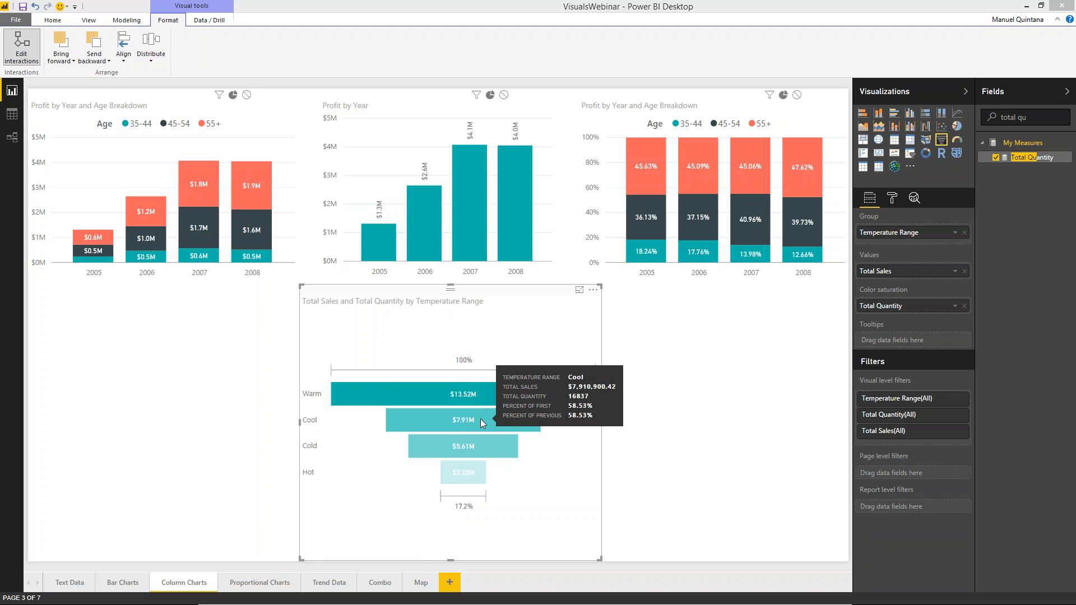
mouse_move(490, 449)
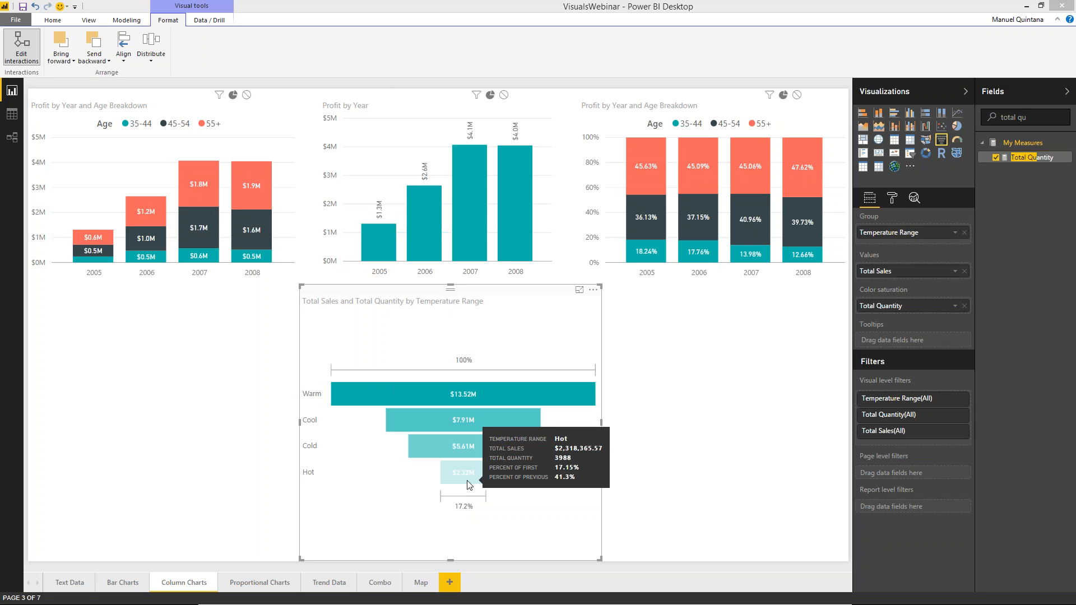
left_click(892, 201)
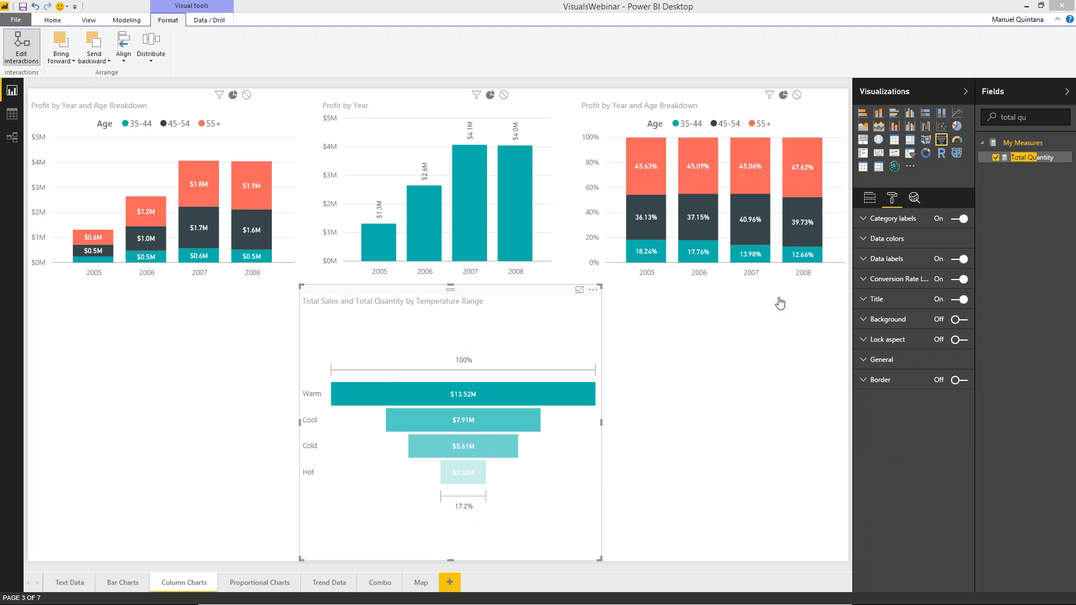
- On the Proportional Charts page, set the pie chart's detail label style to Category, data value
left_click(248, 583)
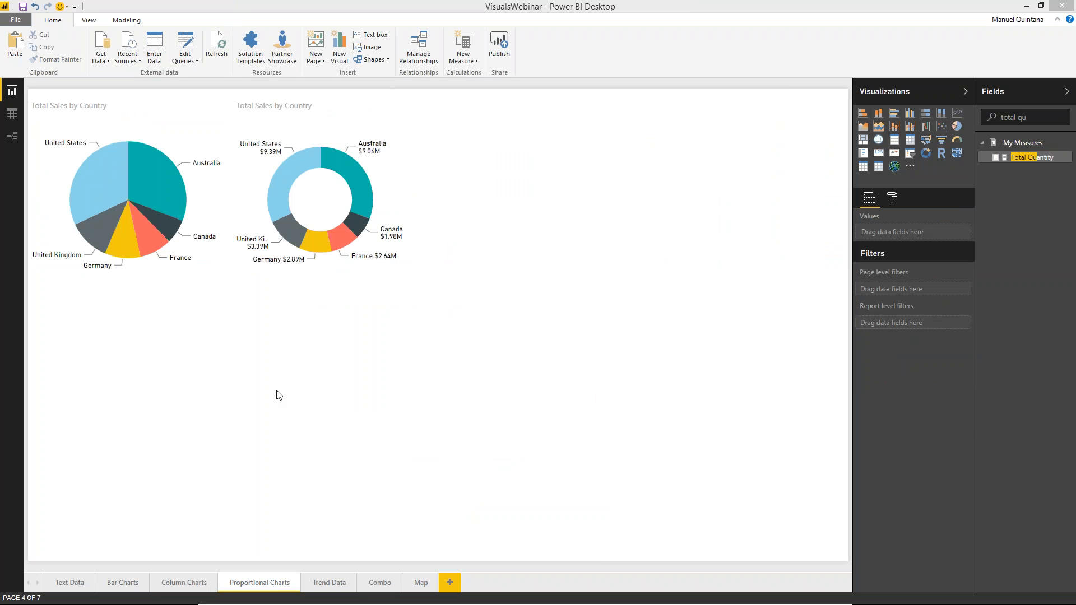
left_click(148, 102)
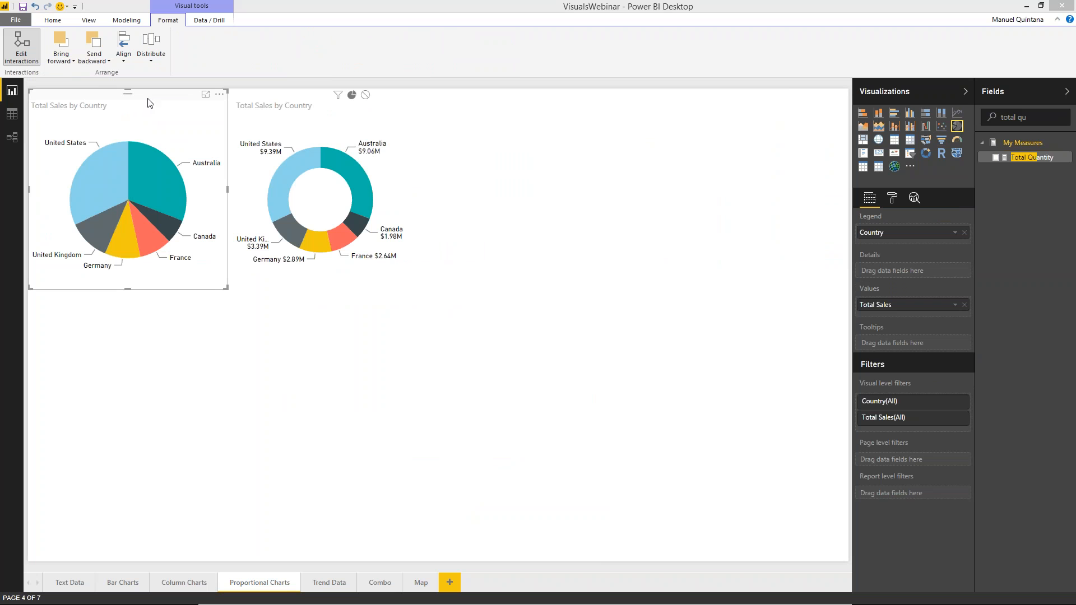
left_click(892, 204)
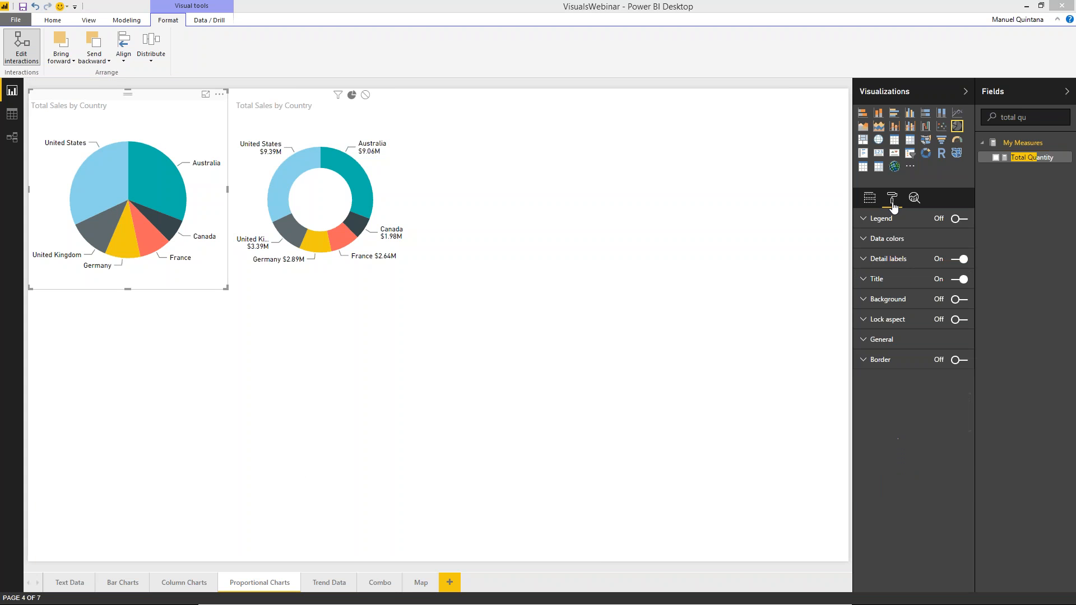
left_click(869, 262)
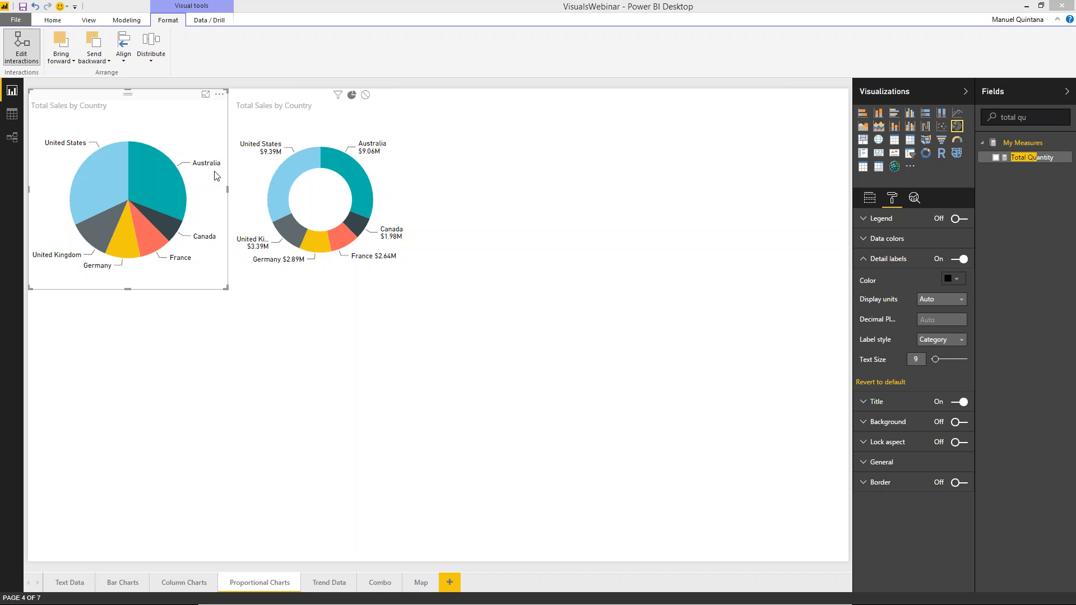
mouse_move(139, 273)
mouse_move(153, 244)
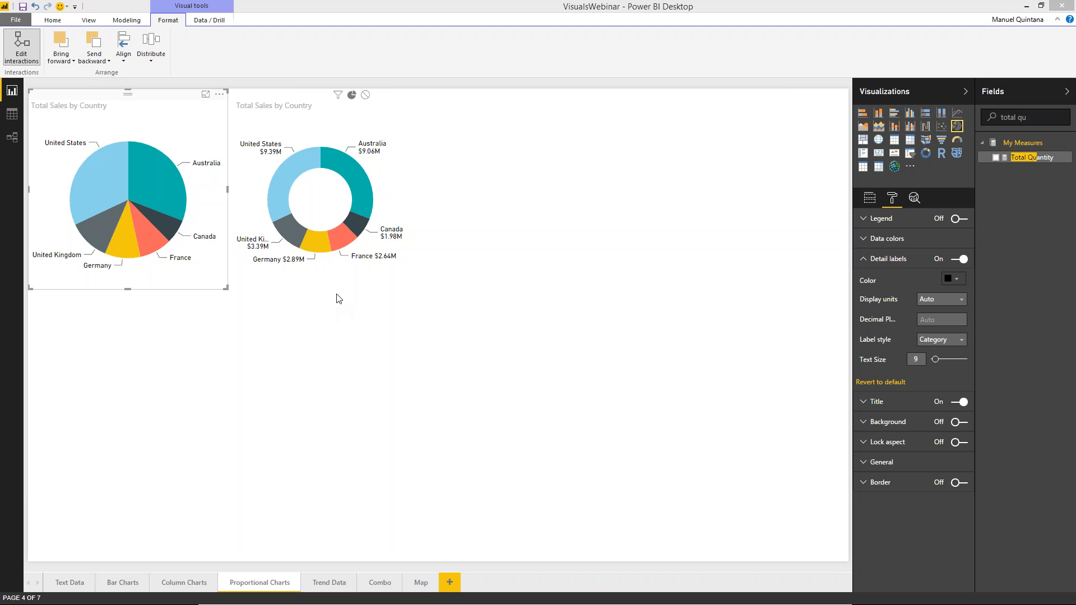
left_click(930, 342)
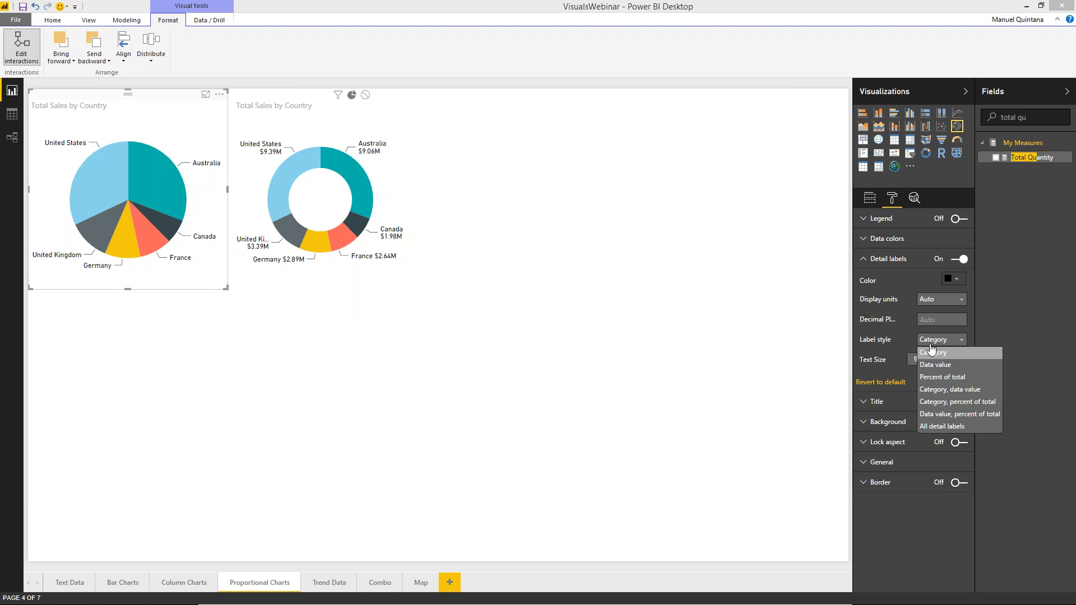
left_click(933, 390)
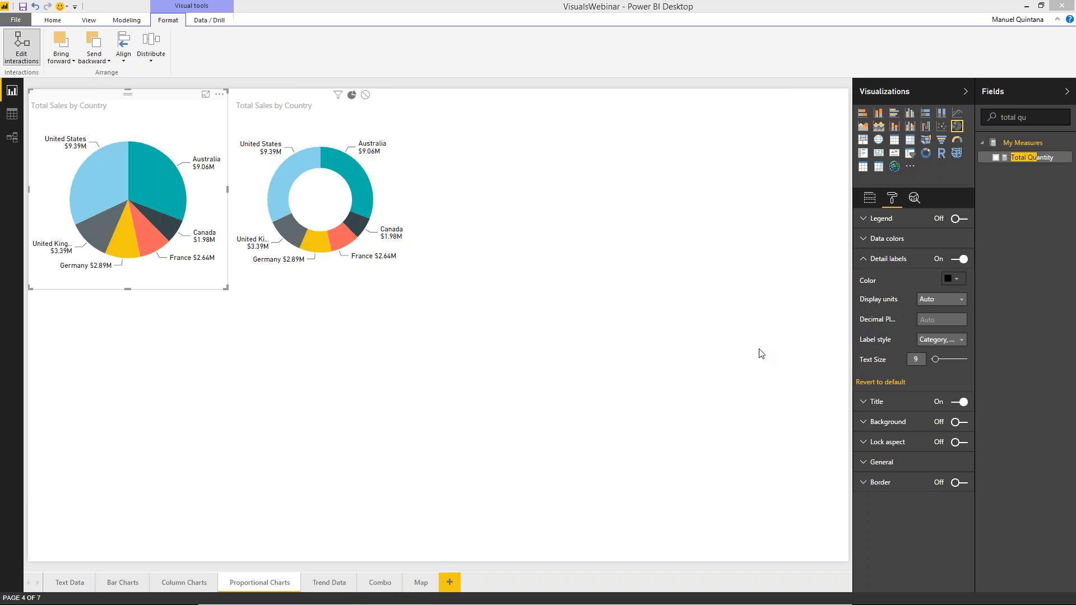
- Review the other label style choices for the pie chart's detail labels and deselect the chart
left_click(942, 339)
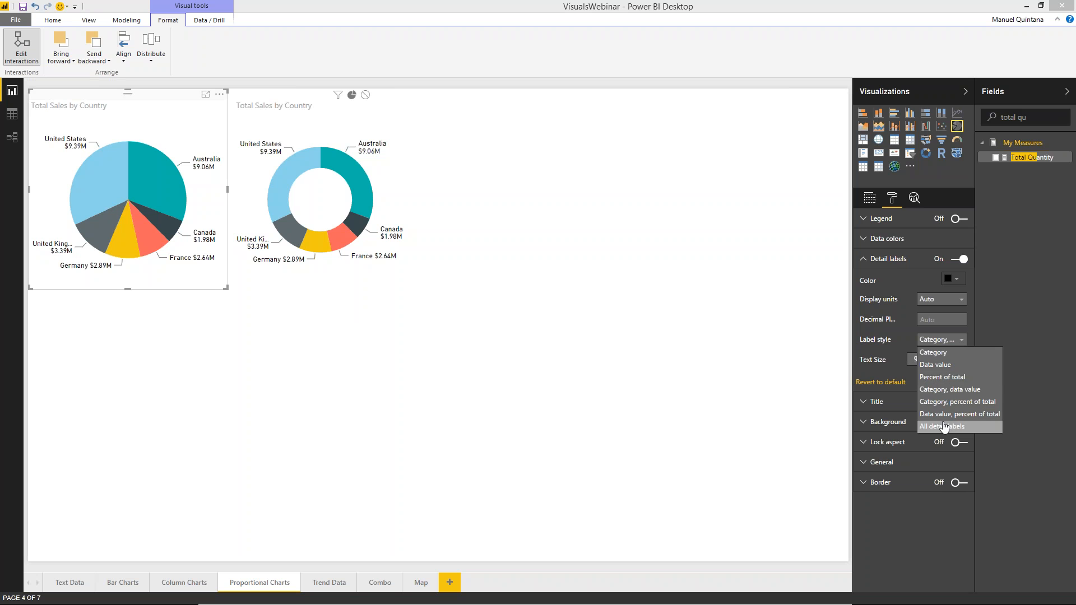
left_click(734, 323)
left_click(734, 324)
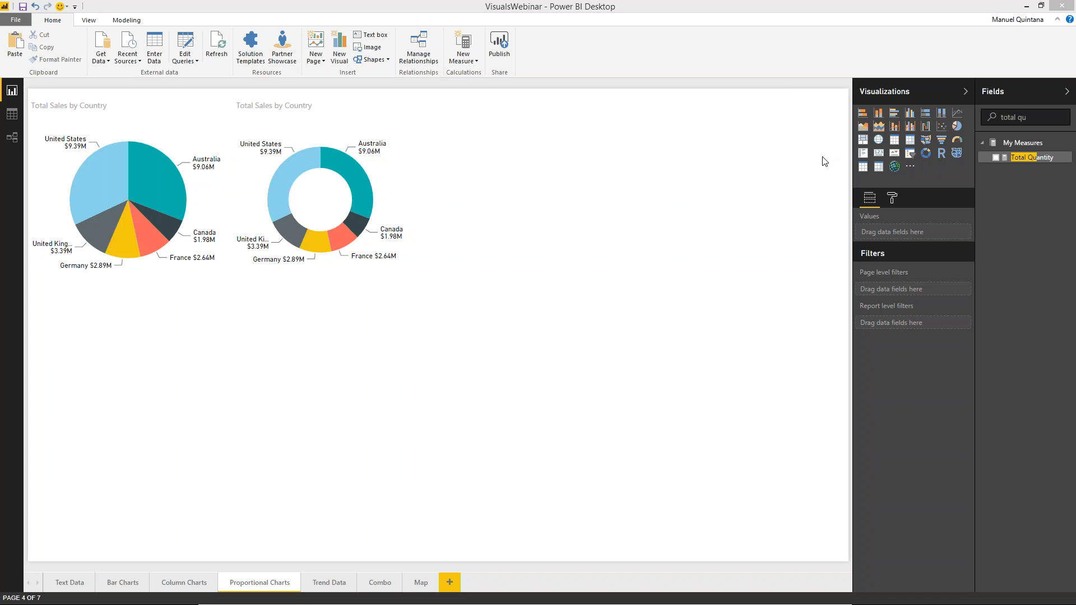
left_click(867, 146)
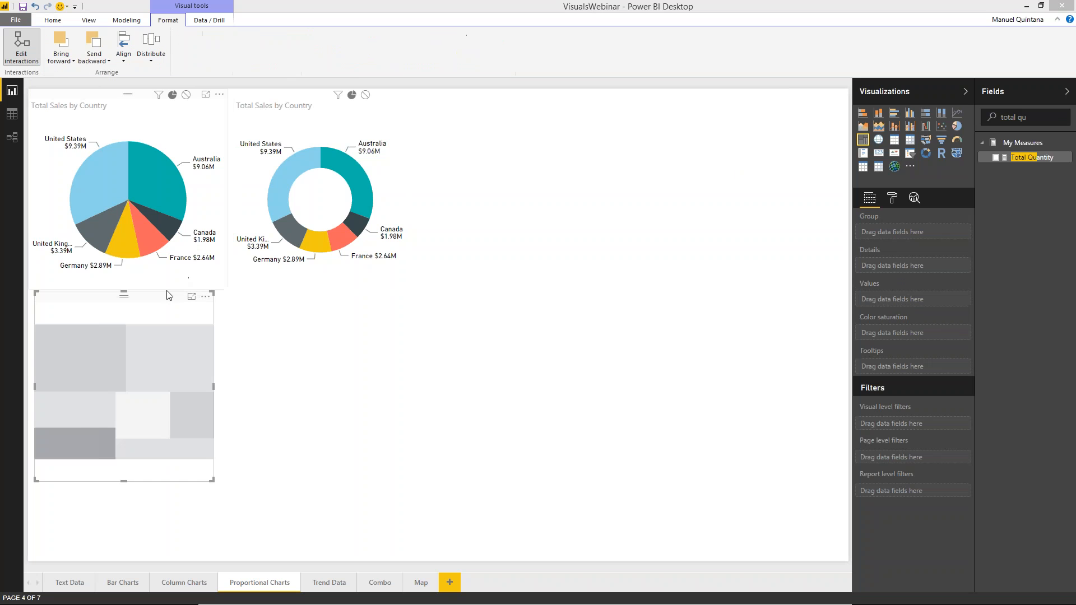
left_click_drag(163, 301, 567, 100)
left_click(610, 283)
left_click(609, 276)
key("Delete")
- Duplicate the donut chart into the empty area beside it, enlarged to the page corner, and convert the copy to a treemap
left_click(371, 97)
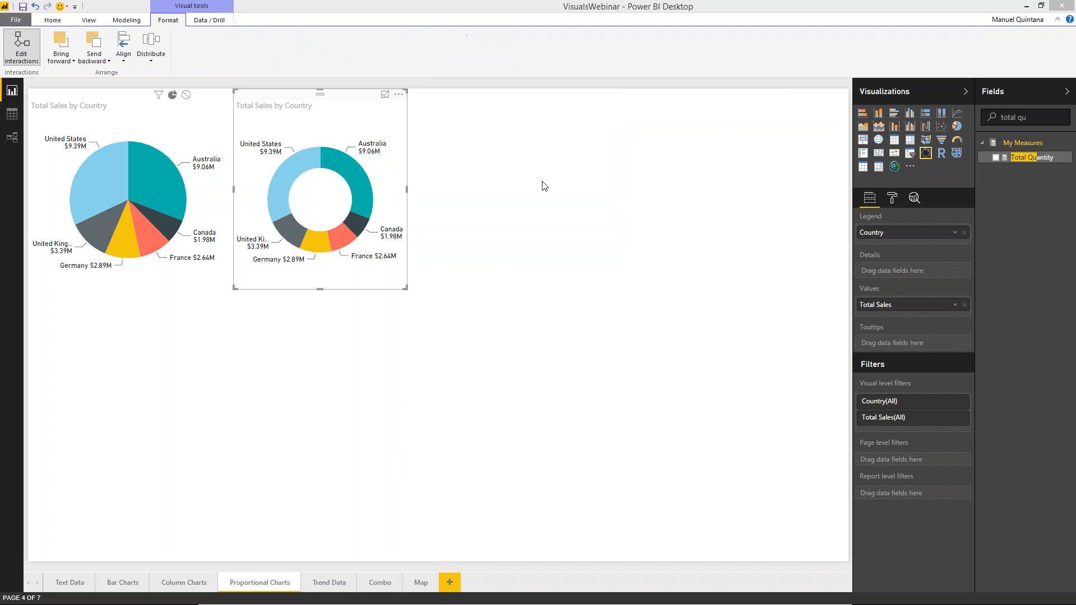
left_click(588, 182)
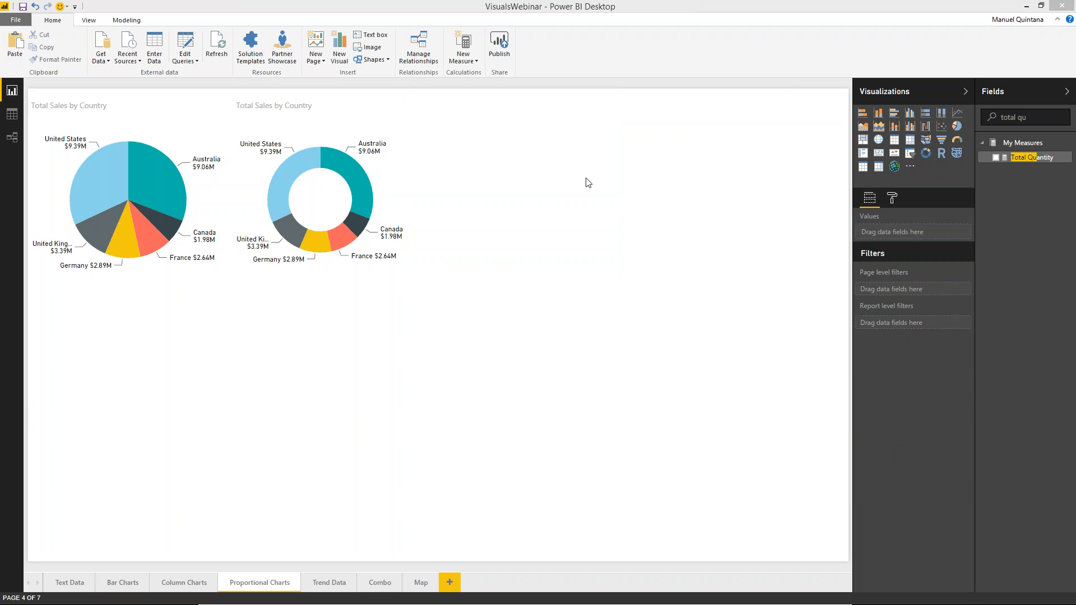
key("ctrl+v")
left_click_drag(345, 98, 526, 82)
left_click(652, 291)
left_click(592, 286)
left_click_drag(592, 289, 852, 542)
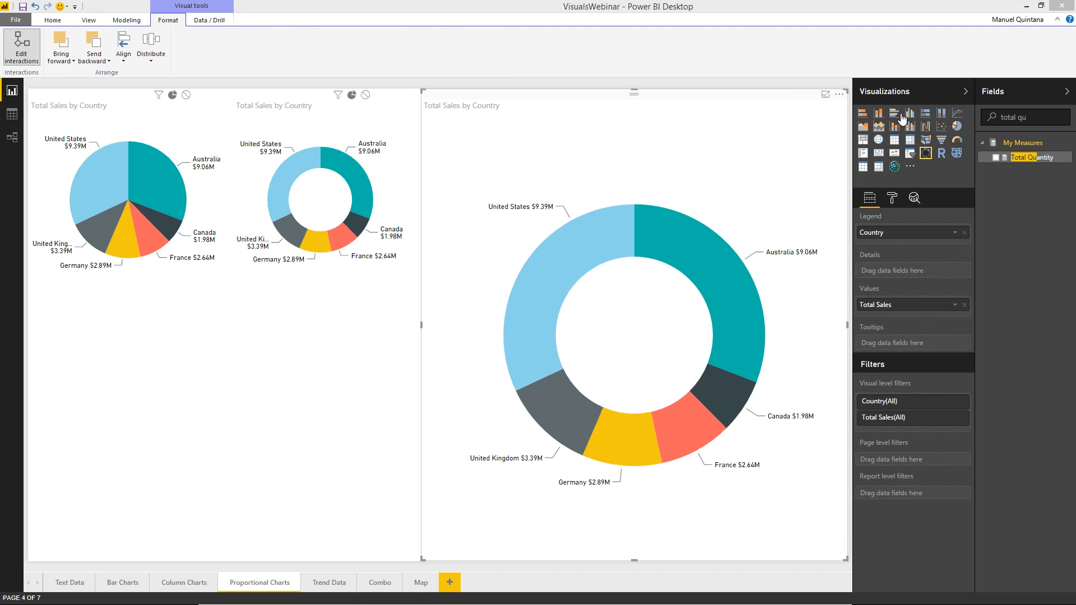
left_click(864, 141)
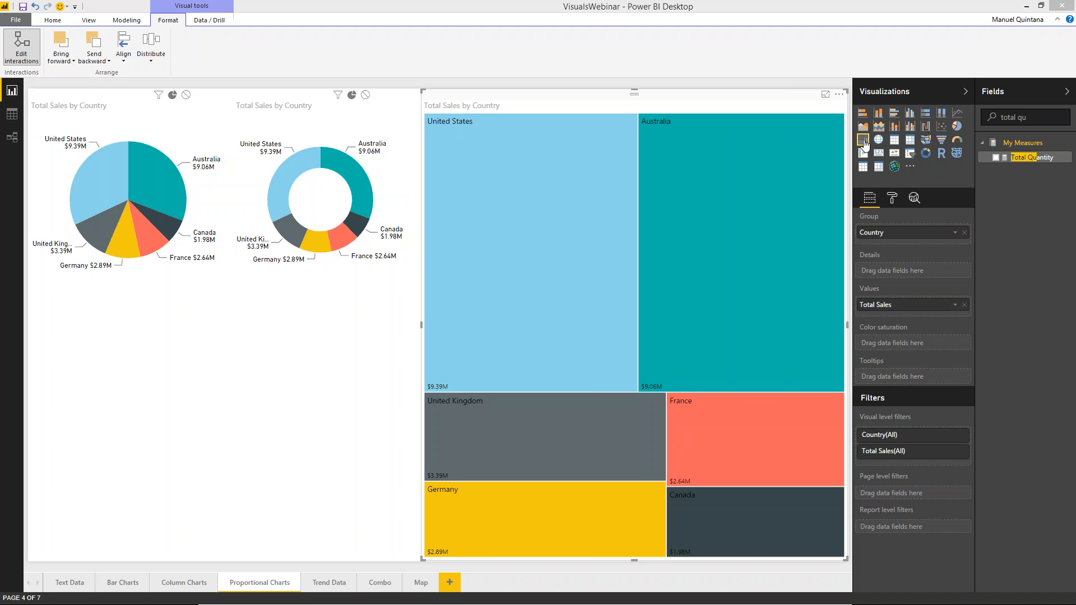
- Search the fields for region, add Sales Territory's Region to the treemap, and move it into the Group below Country
left_click_drag(1027, 118, 1002, 118)
type("region")
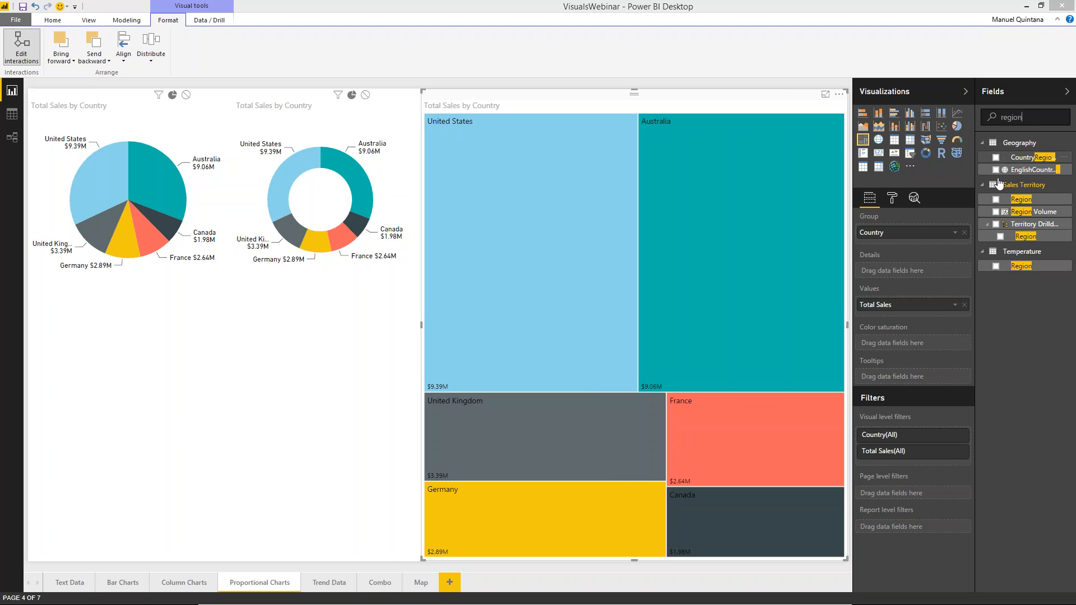
left_click(997, 200)
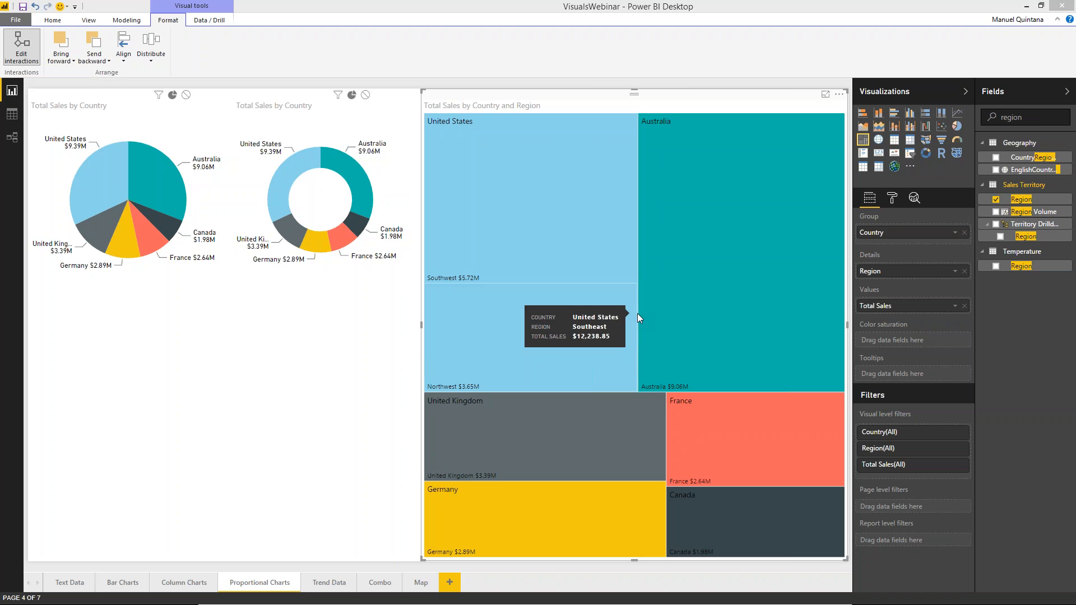
left_click_drag(879, 273, 884, 246)
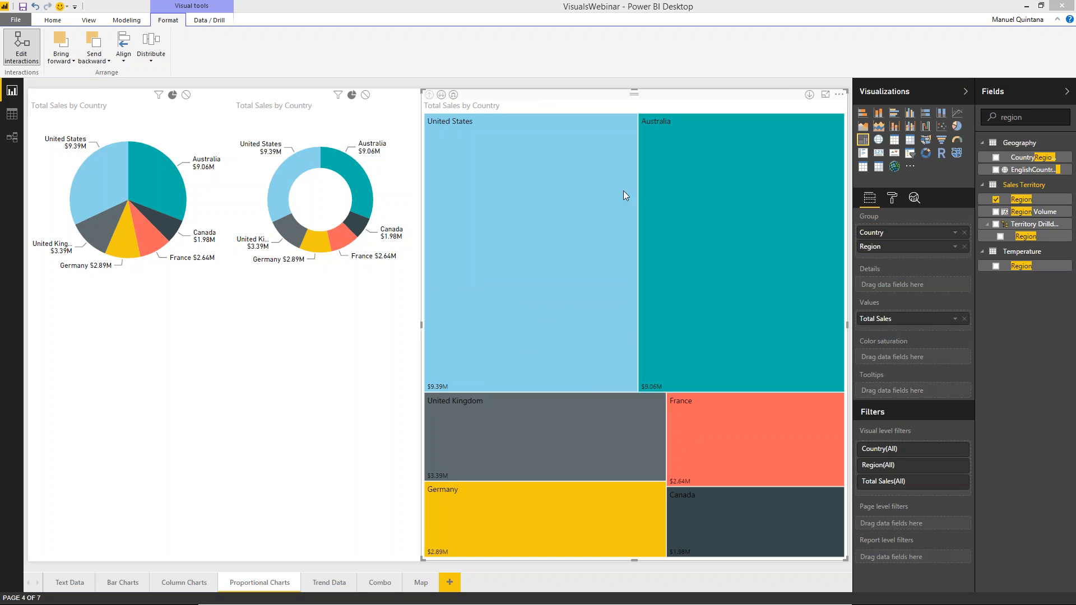
- Compare the treemap's drill levels by going to Region alone, expanding Country and Region together, and drilling back up to Country
left_click(442, 95)
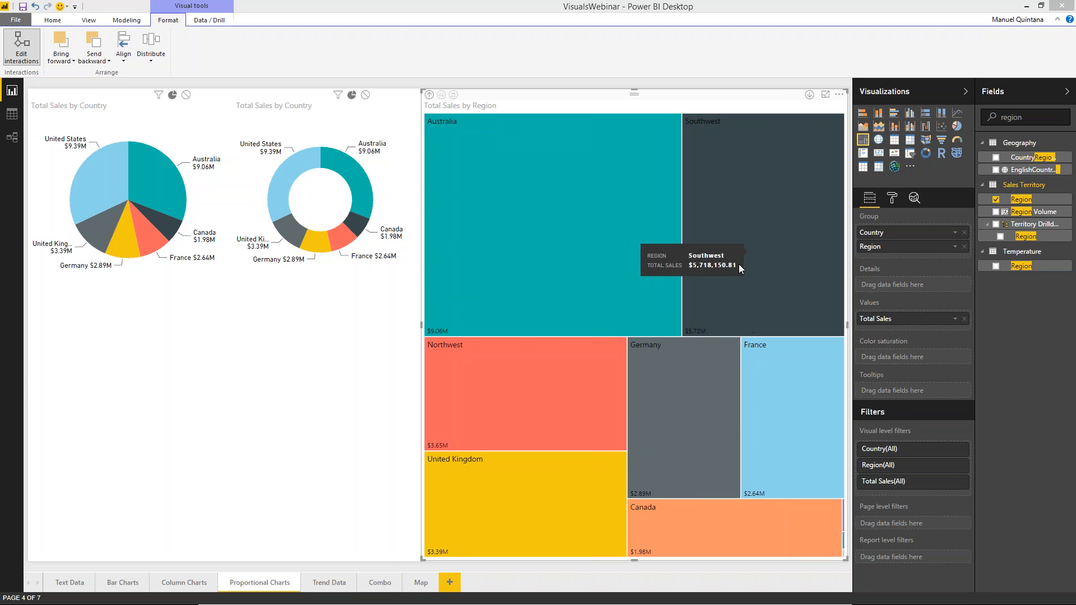
left_click(430, 94)
left_click(453, 95)
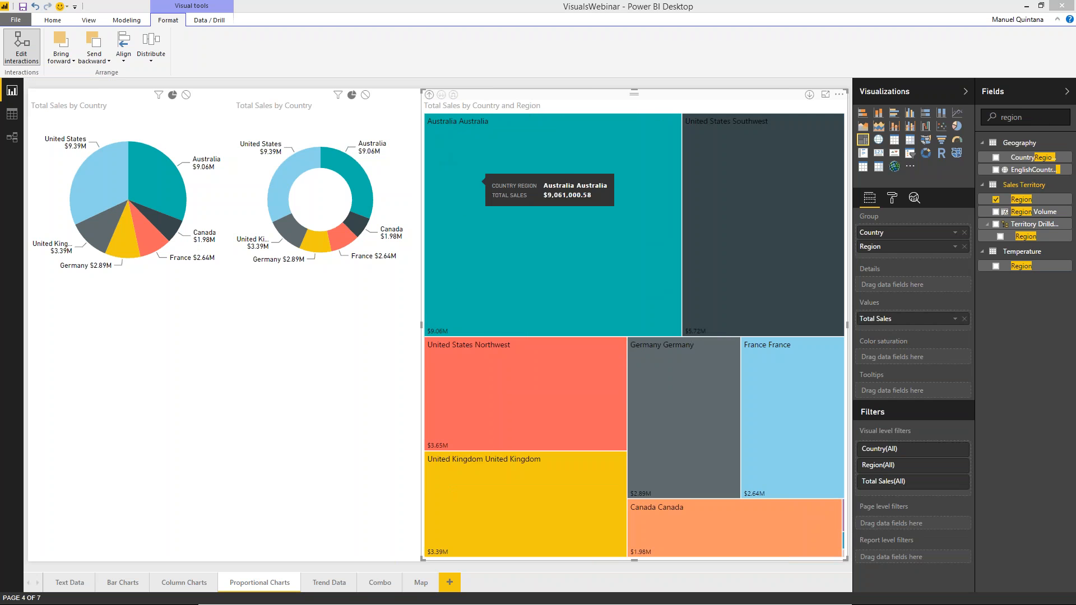
left_click(429, 95)
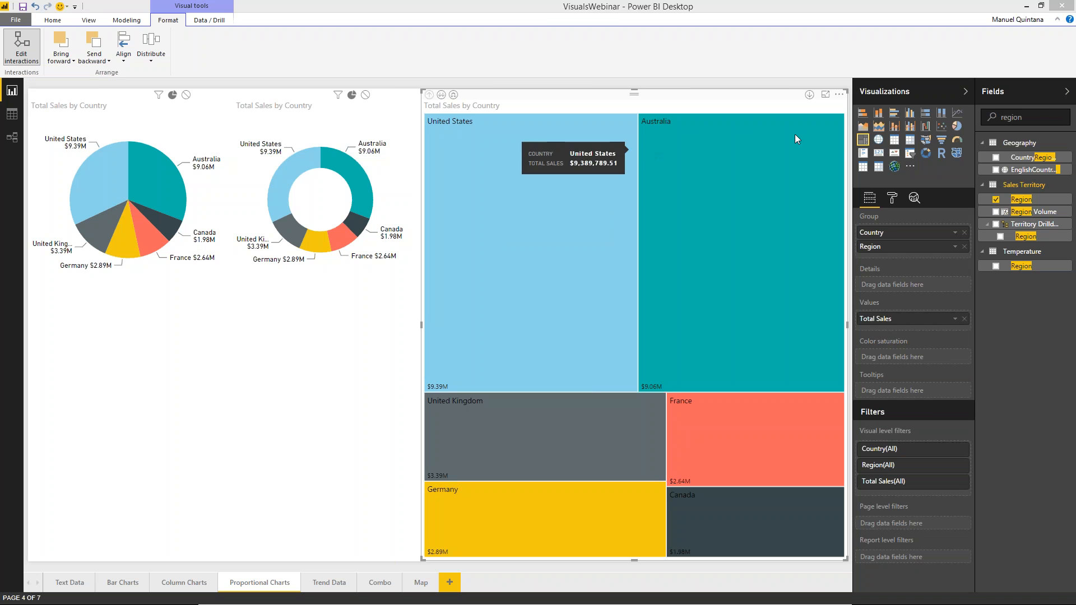
- Add Sales Territory's Region to the treemap's tooltips, summarized as Count (Distinct)
left_click_drag(1018, 197, 914, 388)
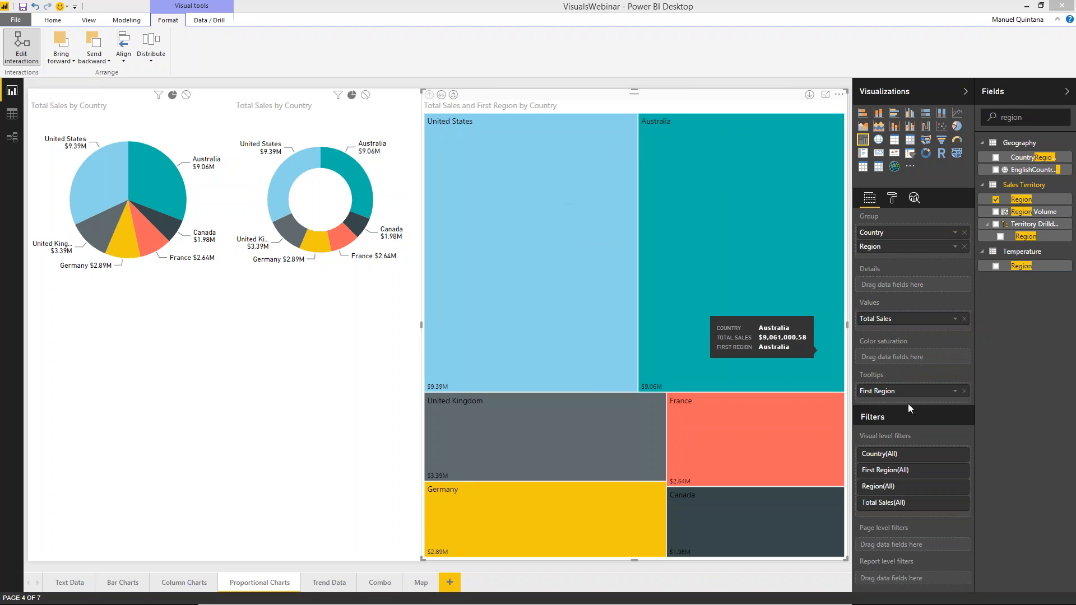
mouse_move(550, 255)
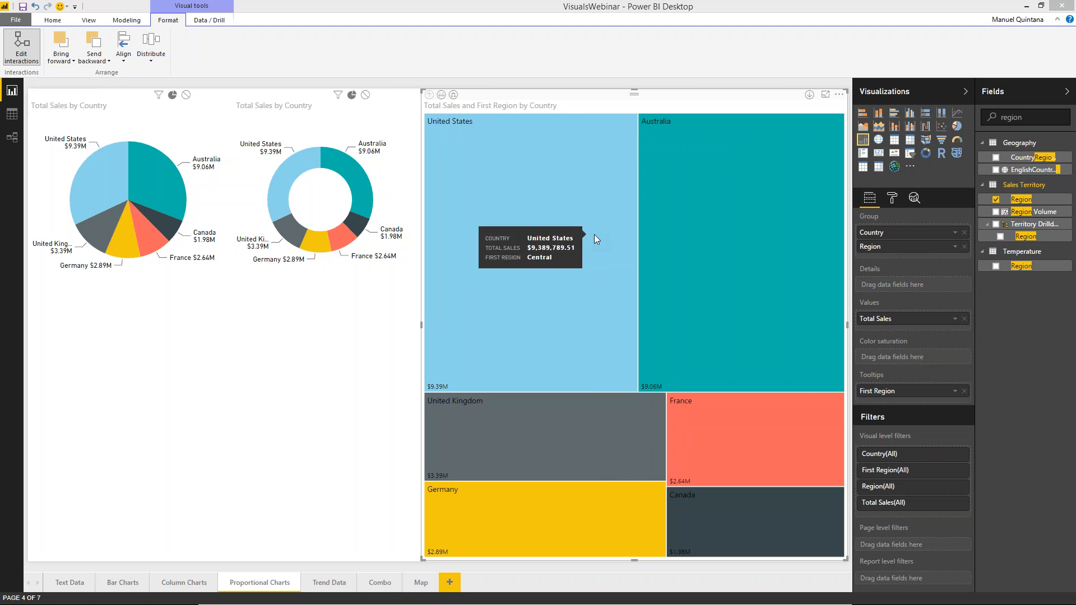
left_click(956, 391)
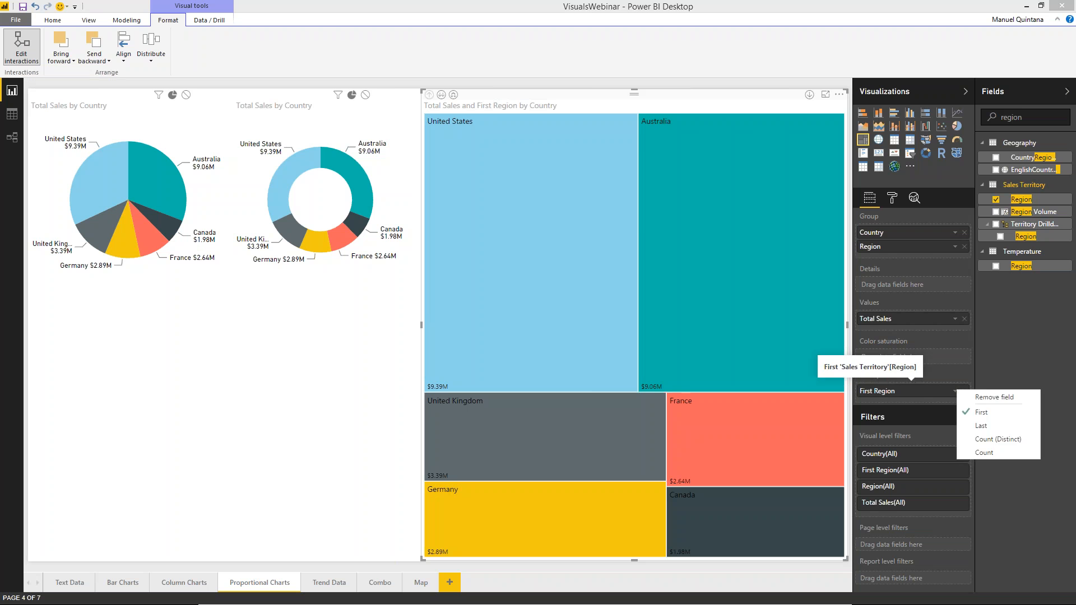
left_click(984, 440)
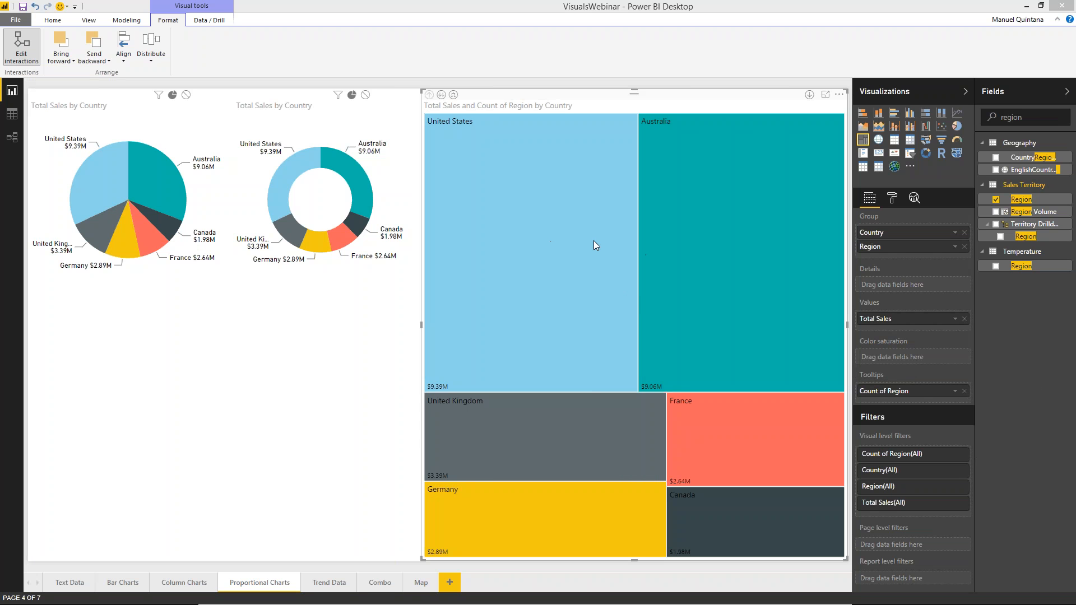
mouse_move(505, 283)
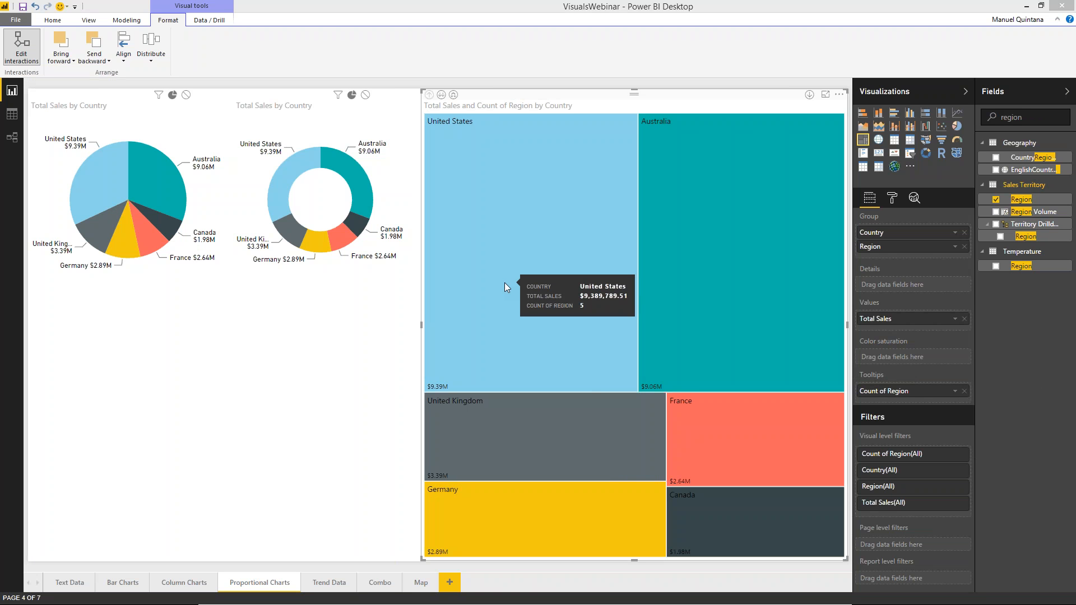
- Clear the field search, view the Subcategories measure's formula, and add the measure to the treemap's tooltips
double_click(1011, 118)
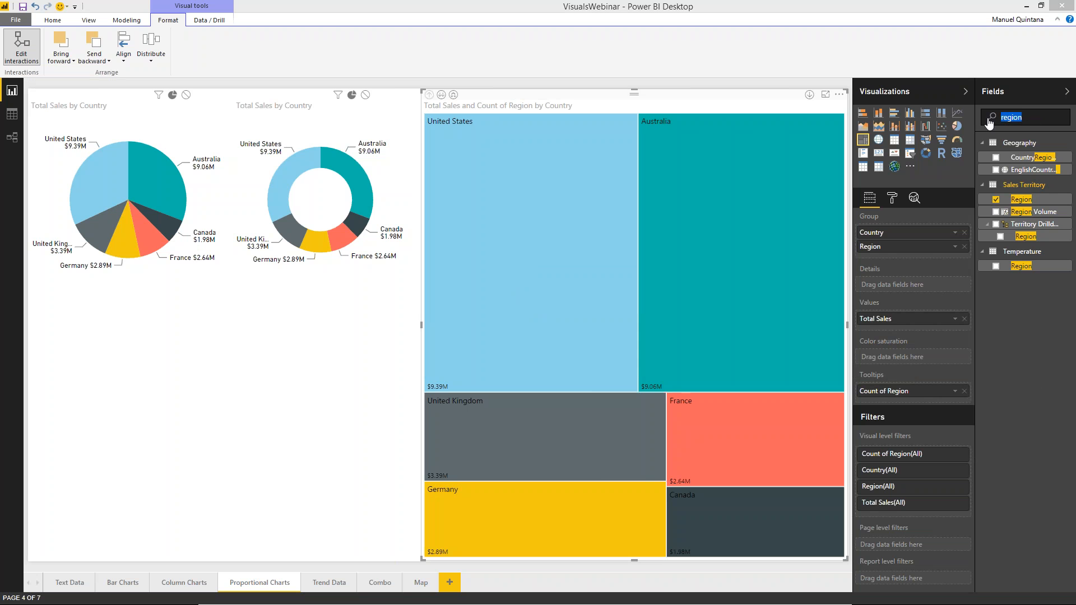
key("BackSpace")
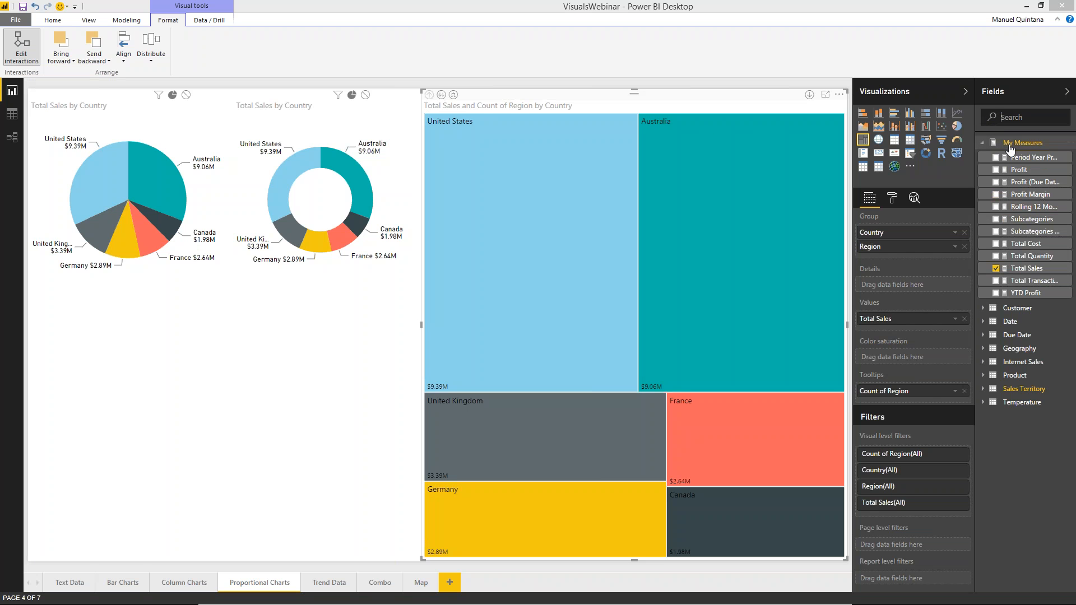
left_click(997, 221)
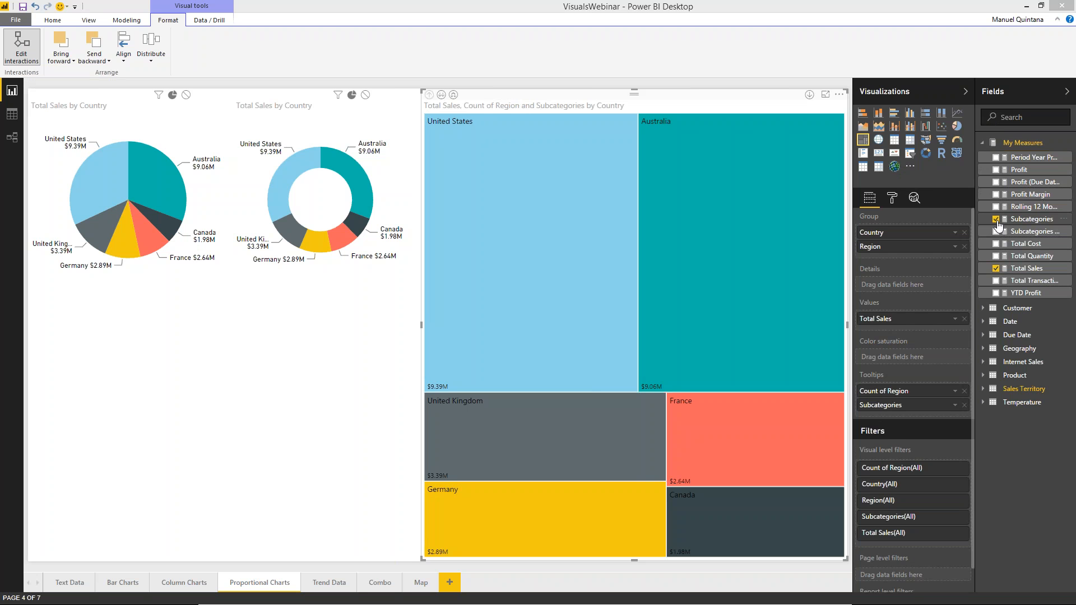
left_click(997, 220)
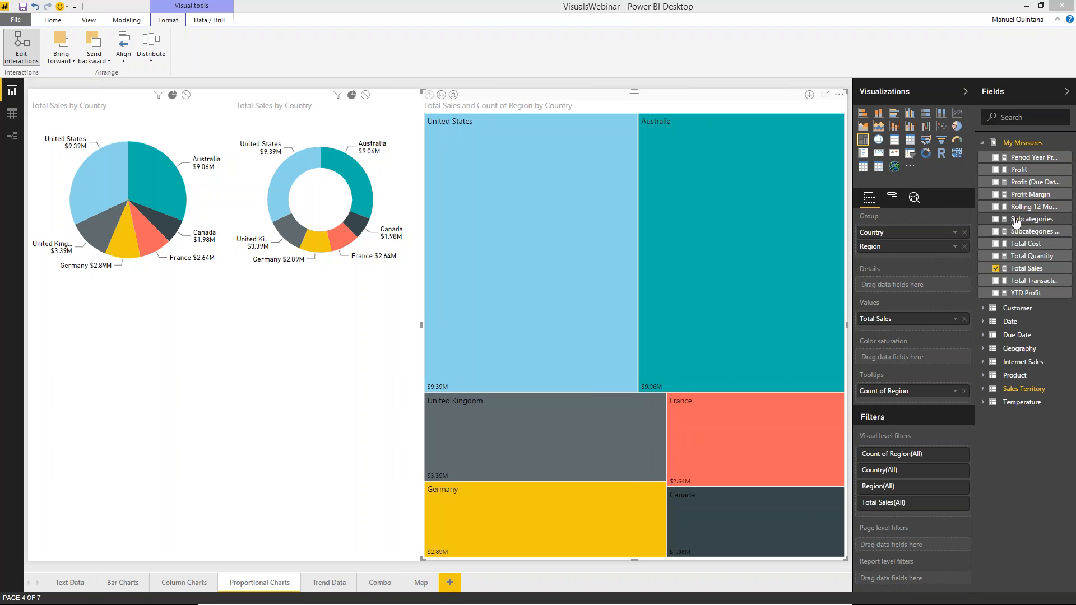
left_click(1019, 220)
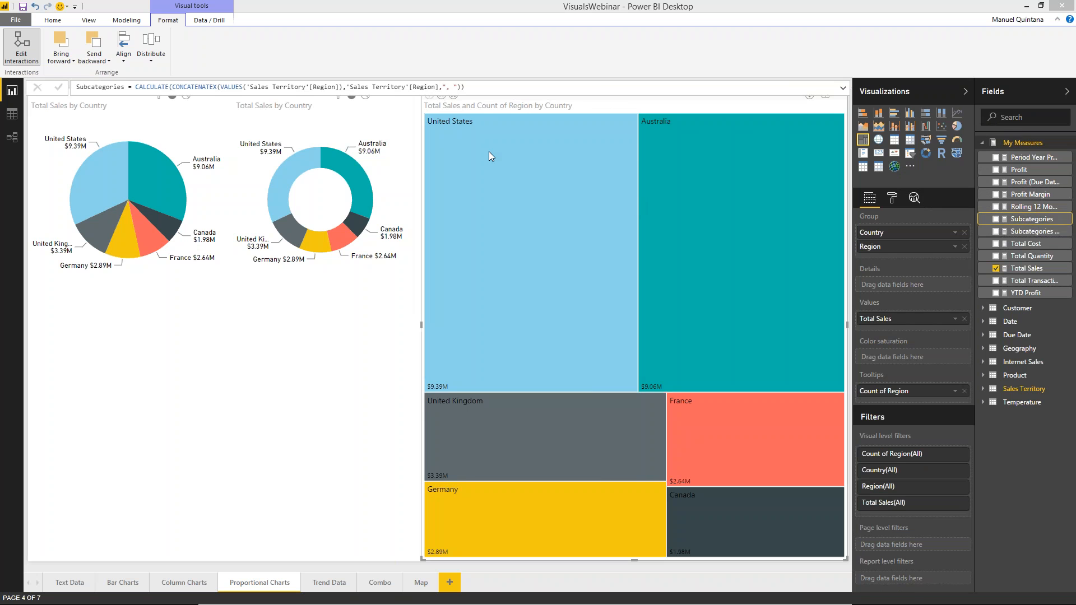
left_click_drag(1031, 219, 913, 400)
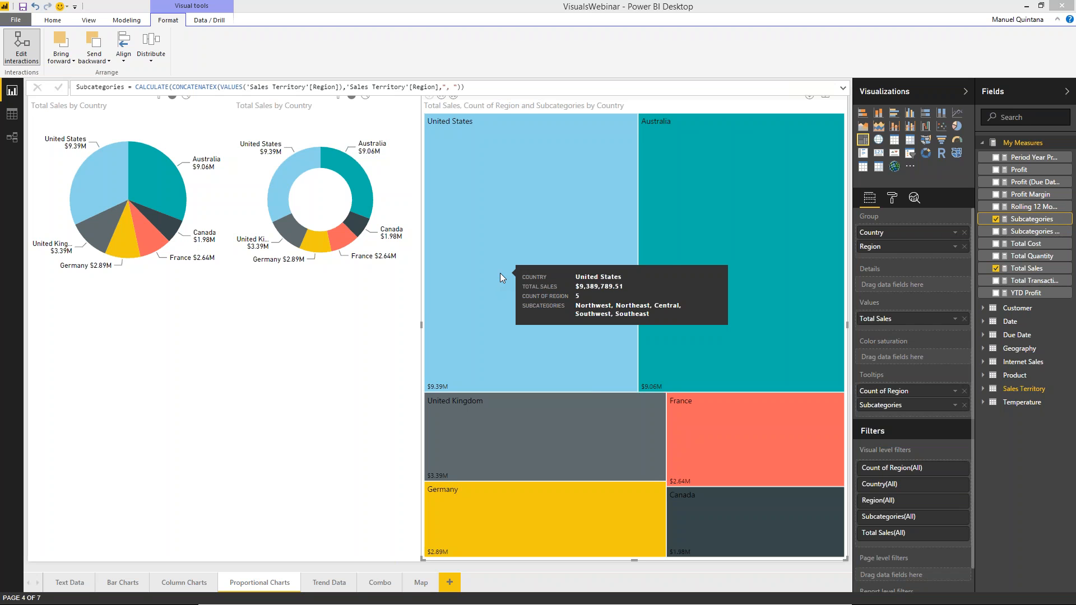
- View the Subcategories and More measure's formula, add it to the treemap's tooltips, and deselect the chart
left_click(1024, 235)
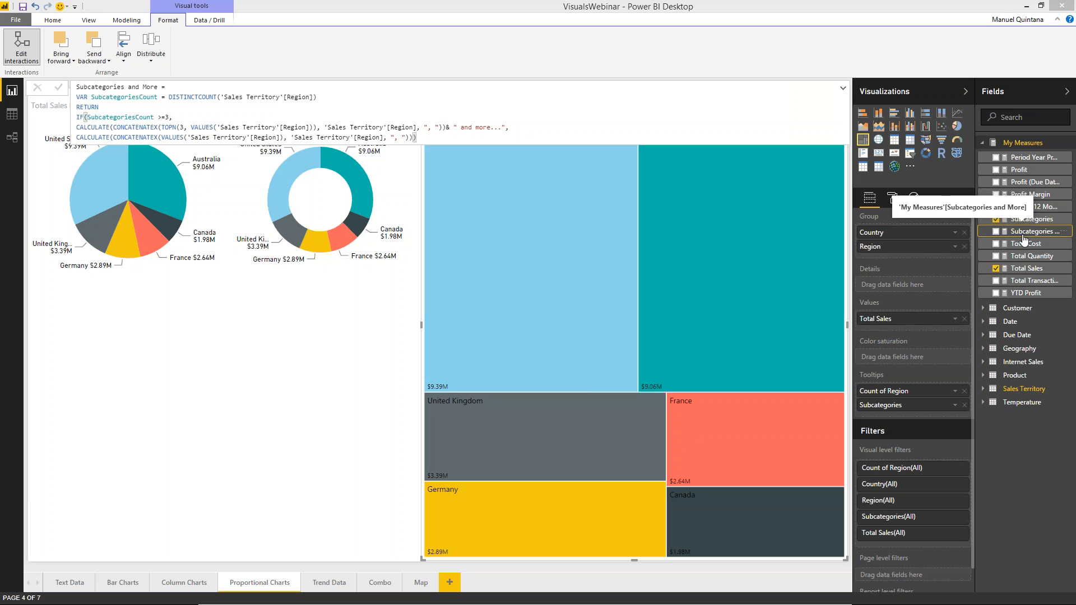
left_click_drag(1025, 238, 895, 420)
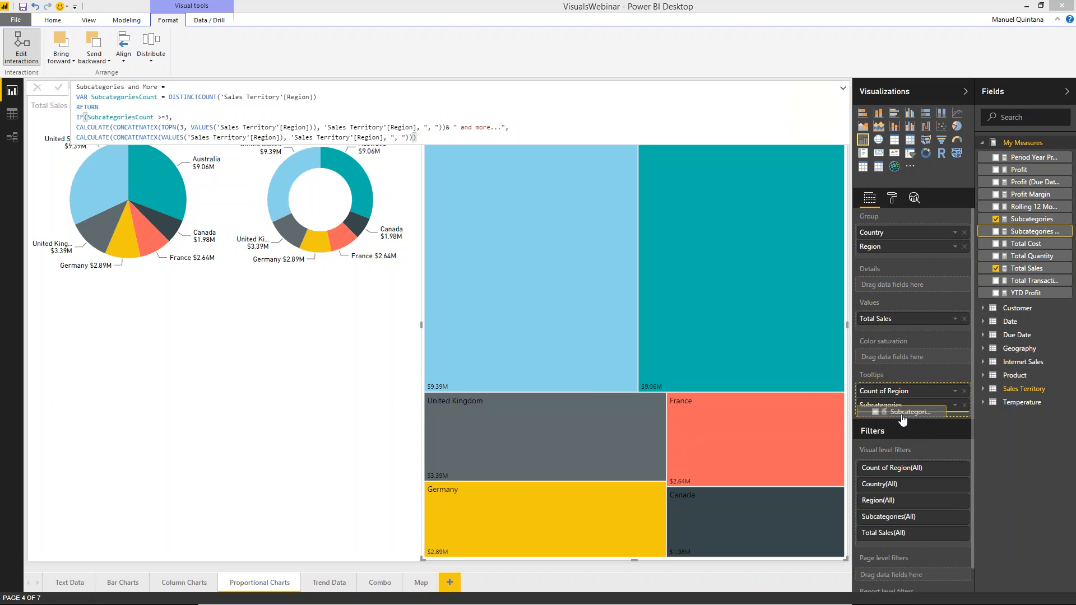
mouse_move(560, 305)
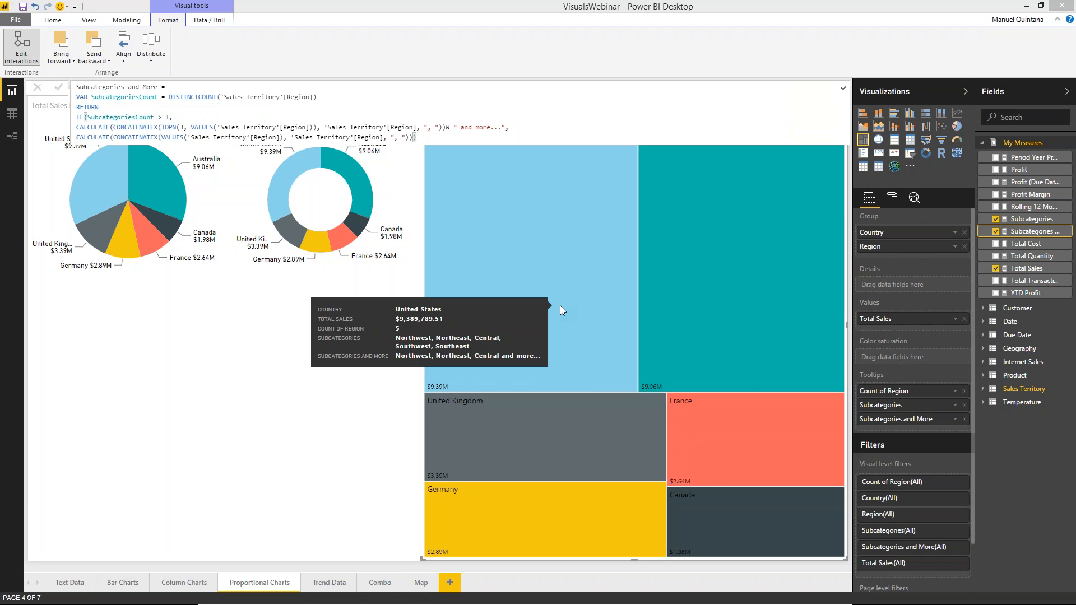
left_click(329, 379)
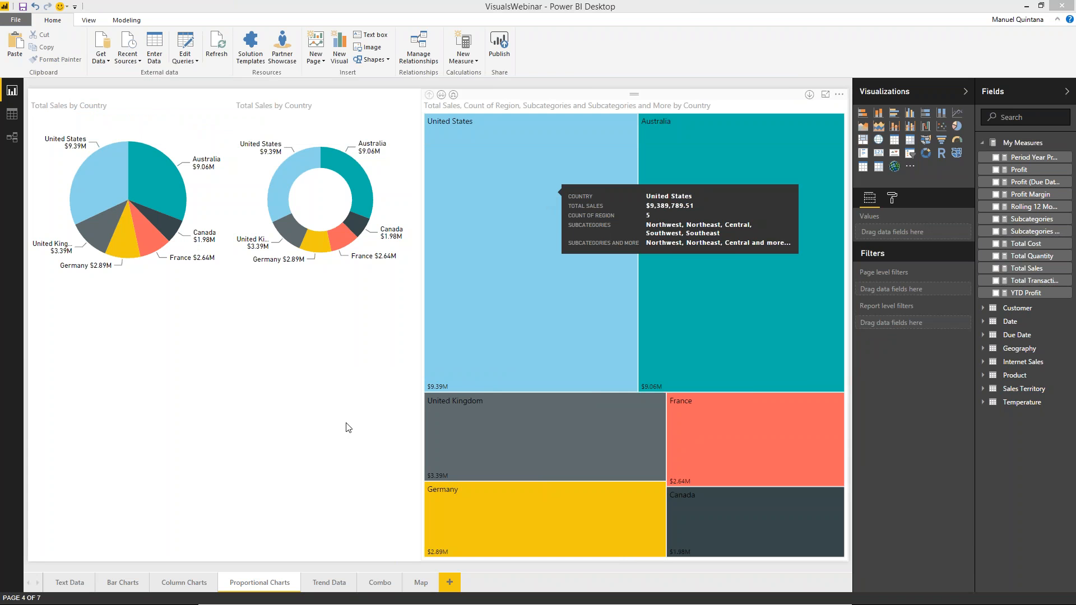
- On the Trend Data page, drill the Total Sales line chart down through 2007, Qtr 2 and May to the daily level
left_click(326, 584)
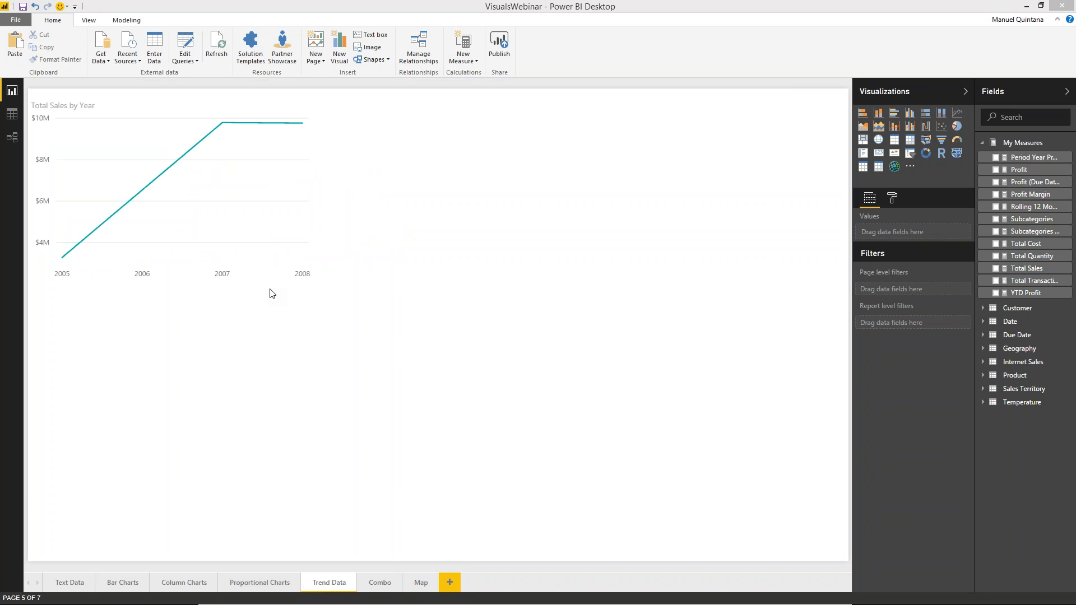
mouse_move(224, 246)
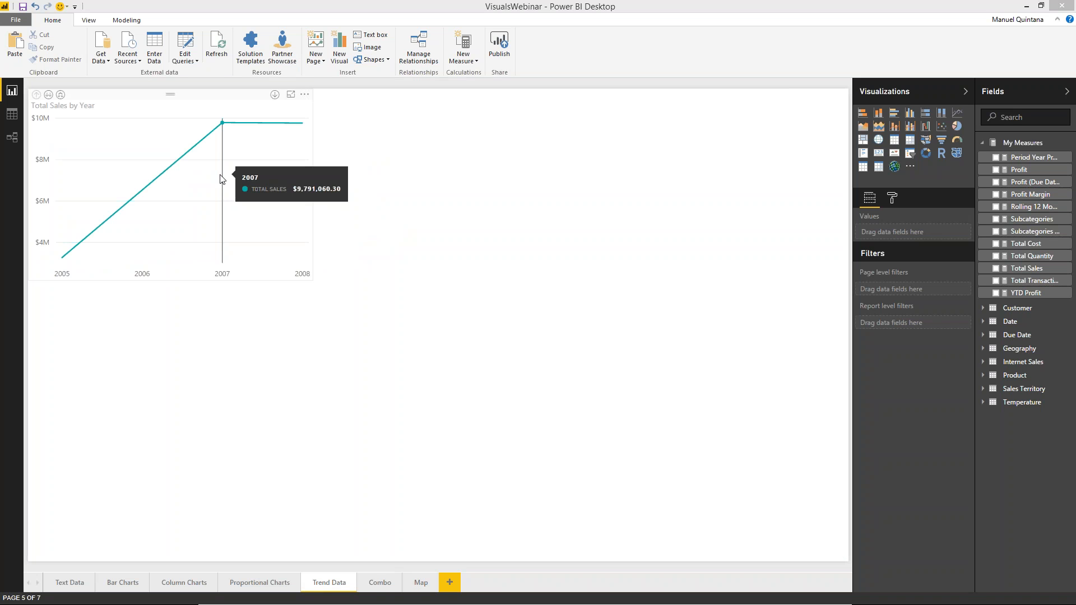
left_click(222, 100)
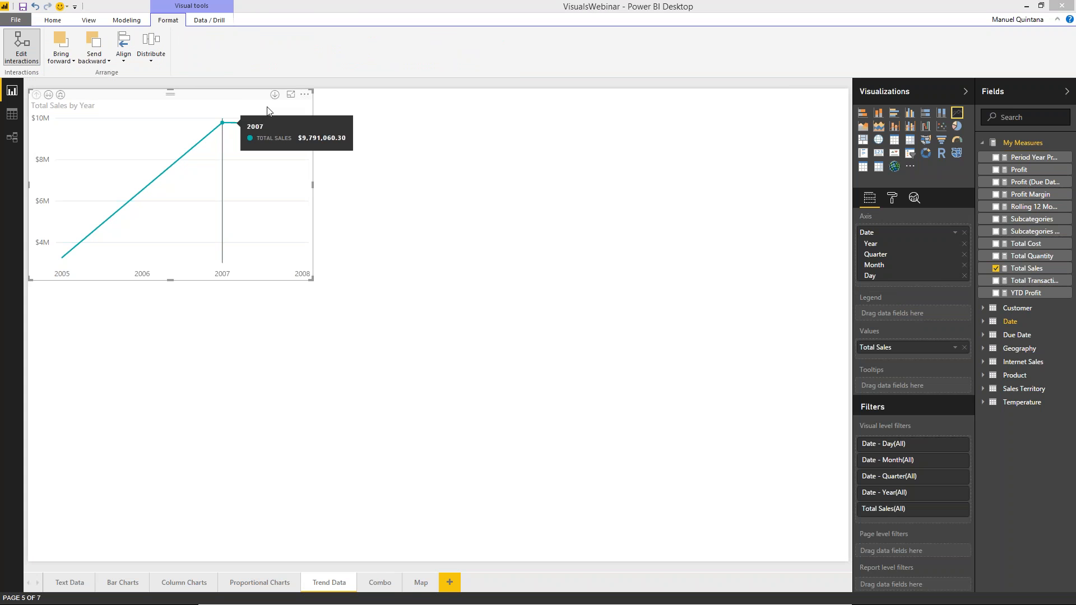
left_click(223, 131)
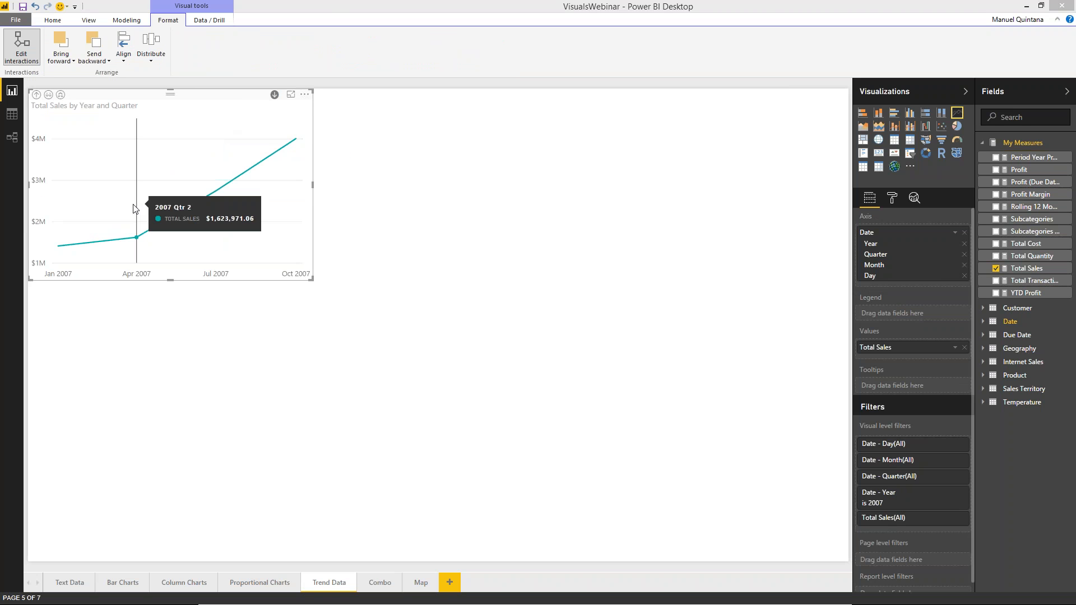
left_click(135, 219)
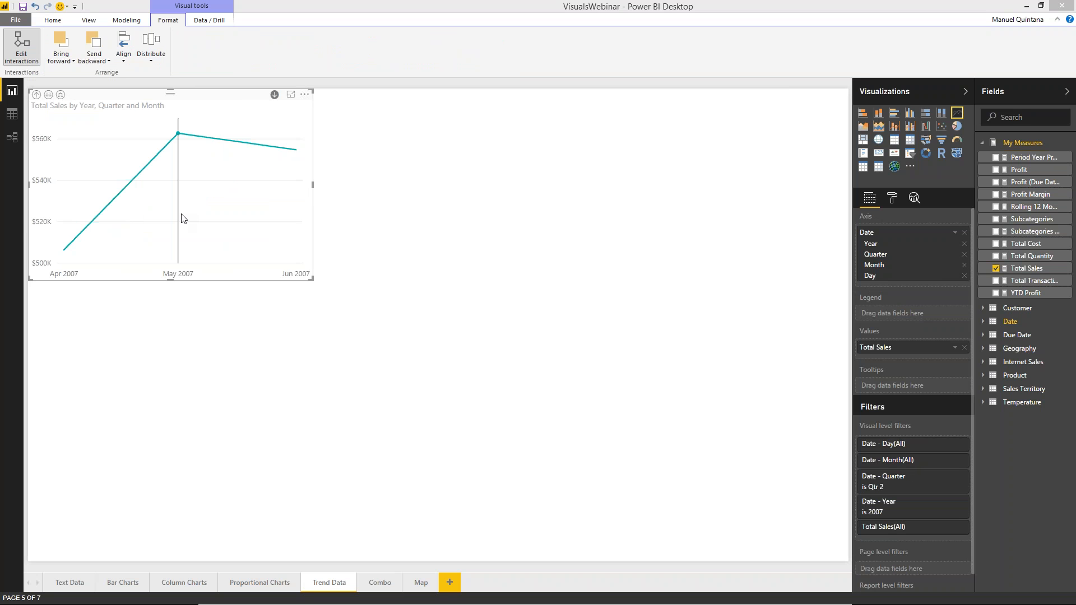
left_click(181, 218)
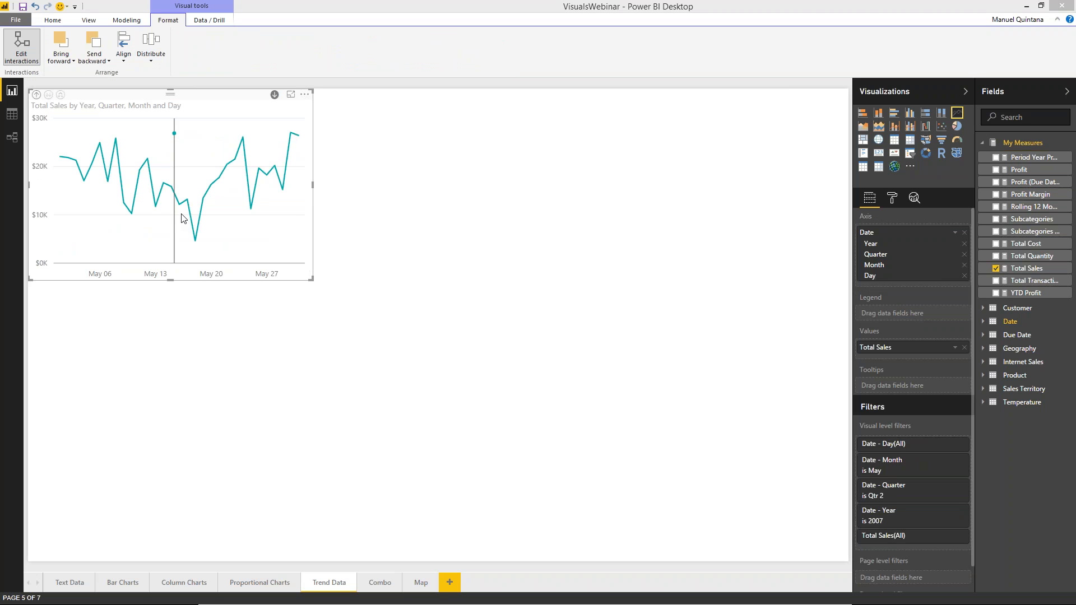
- Limit the line chart's X-axis to a range starting 5/1/2007 and ending 5/15/2007
left_click(892, 199)
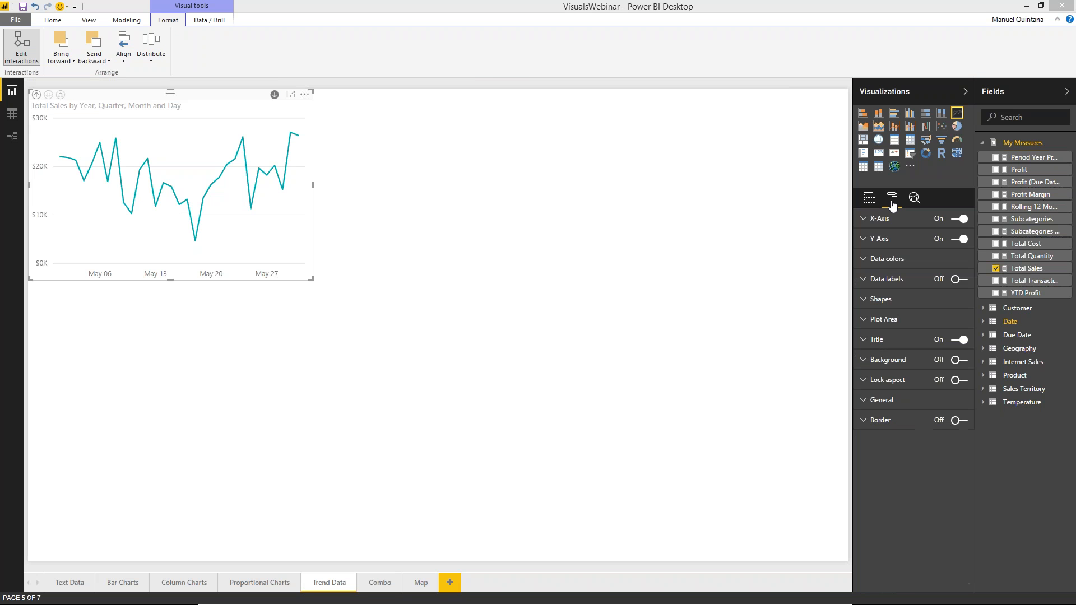
left_click(864, 225)
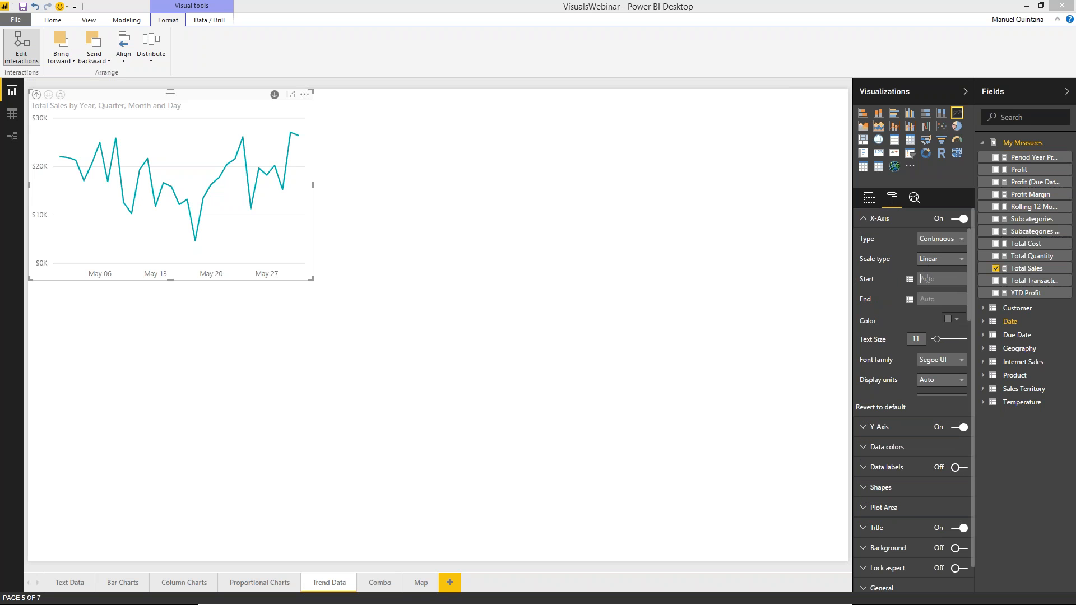
left_click(926, 277)
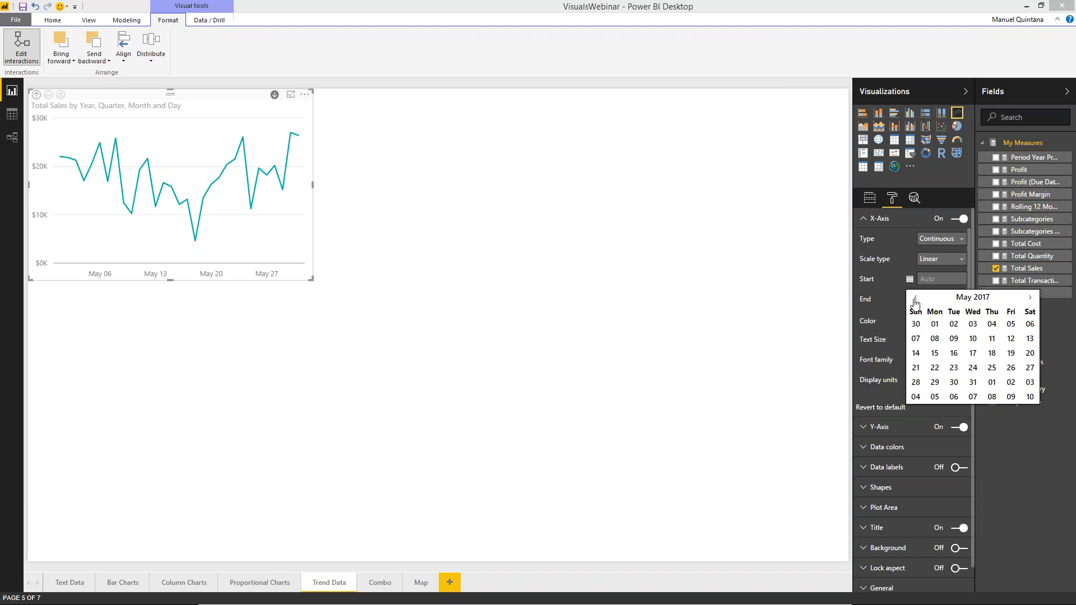
left_click(935, 324)
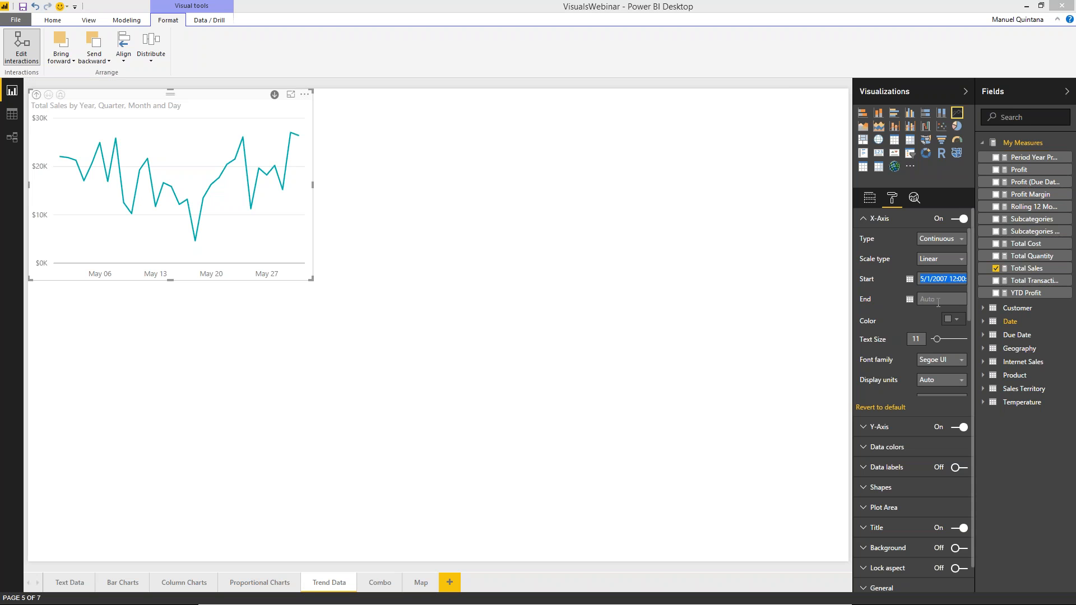
type("5/1/2007 12:00:")
left_click_drag(925, 299, 934, 301)
left_click(931, 301)
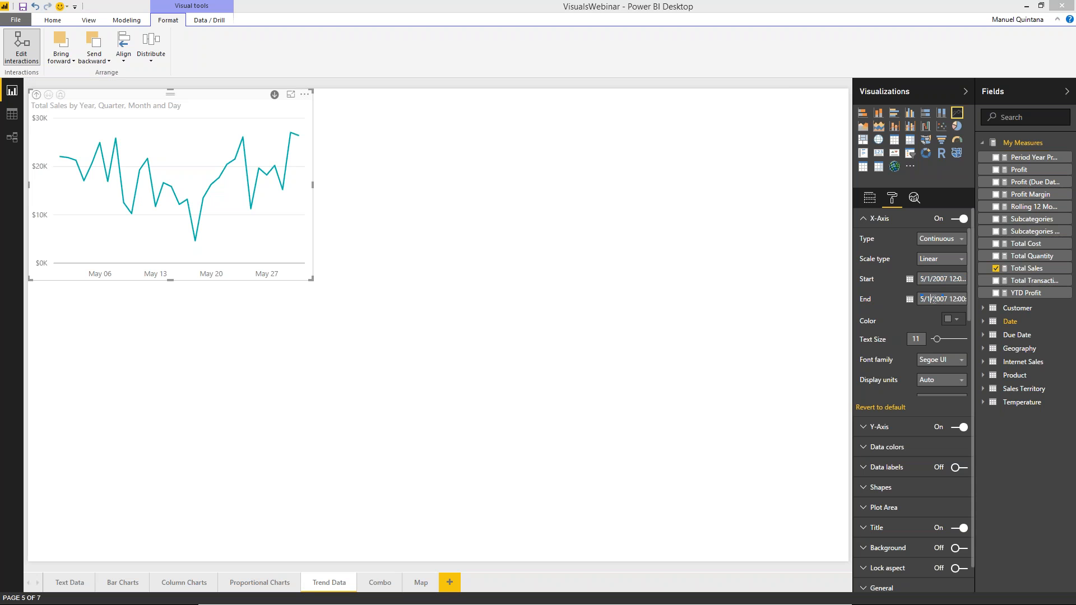
type("5")
key("Return")
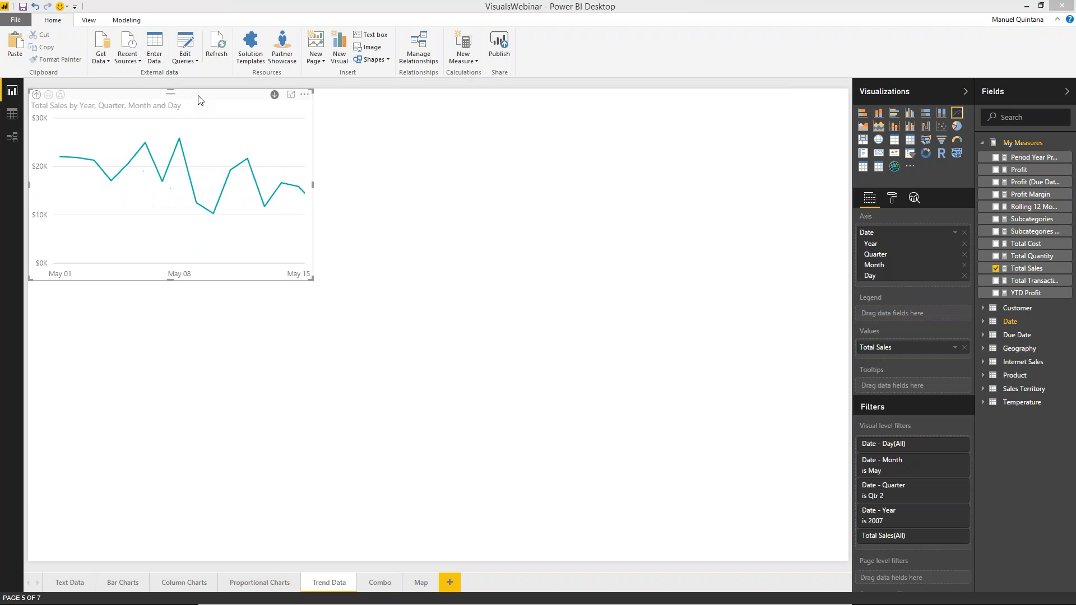
- Turn on data labels for the Total Sales line chart
mouse_move(151, 145)
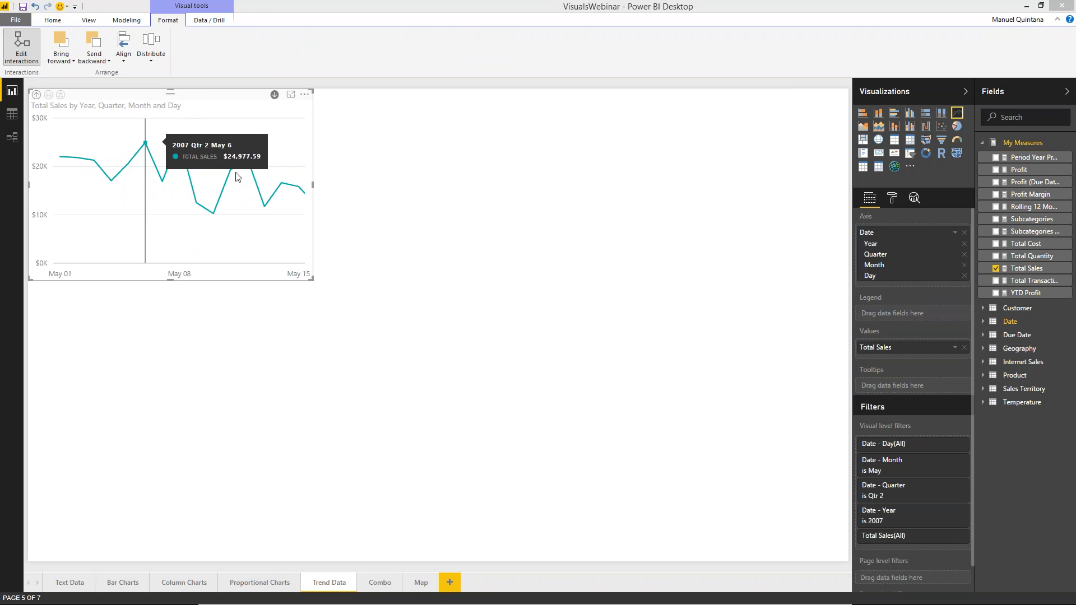
left_click(893, 200)
left_click(962, 279)
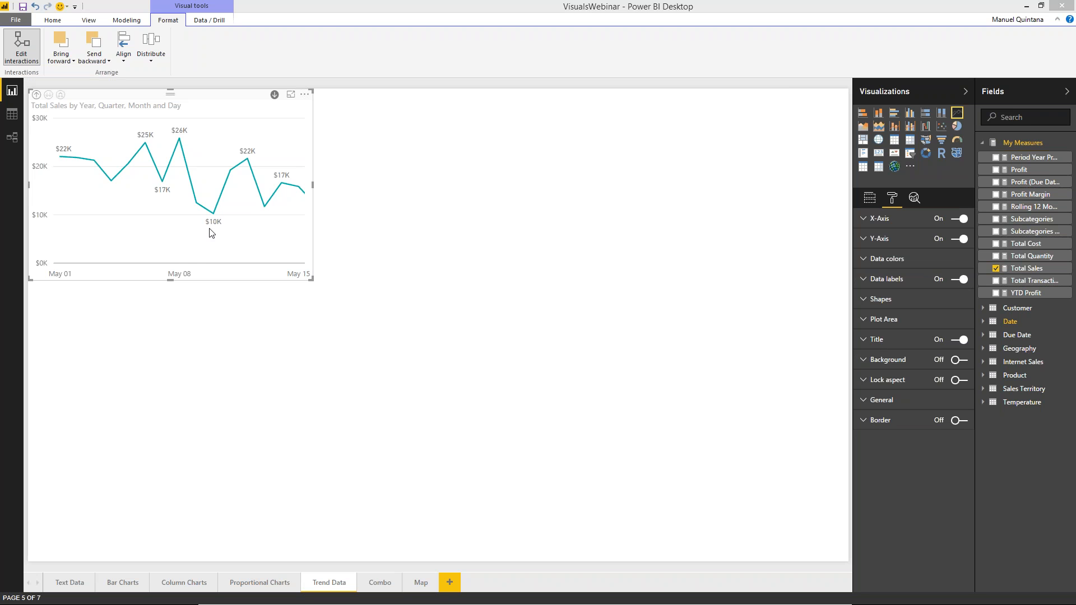
- Enlarge the Total Sales line chart slightly and set its data label density to 75%
mouse_move(198, 193)
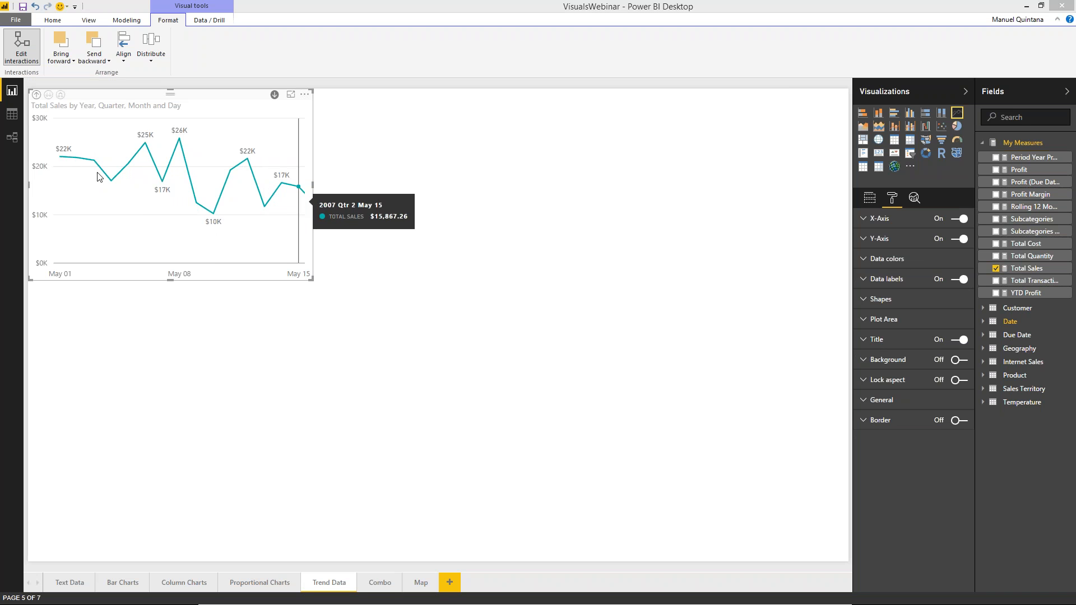
left_click(867, 221)
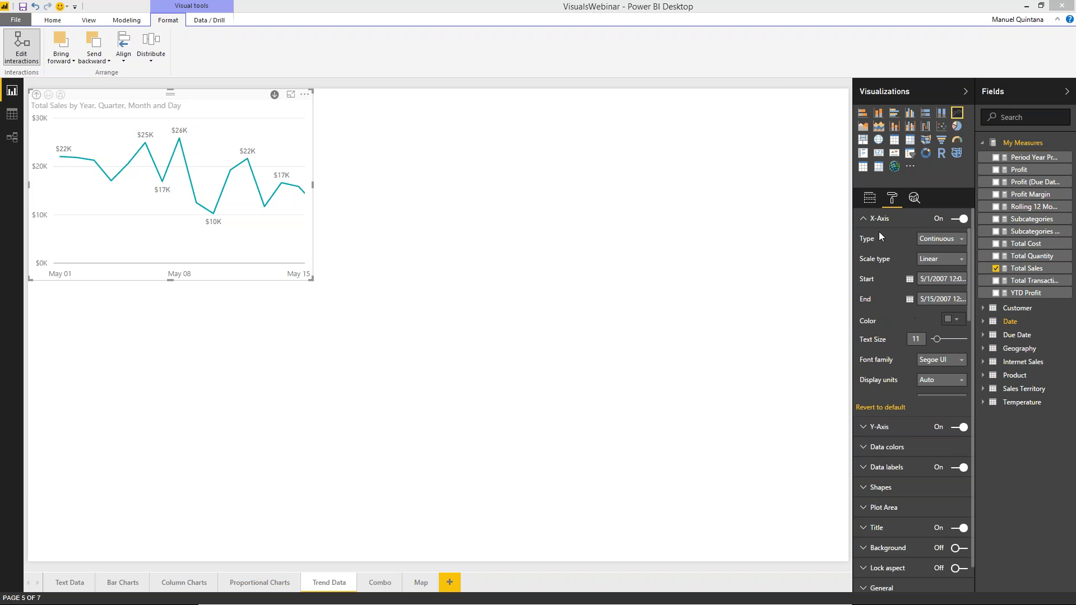
left_click(865, 221)
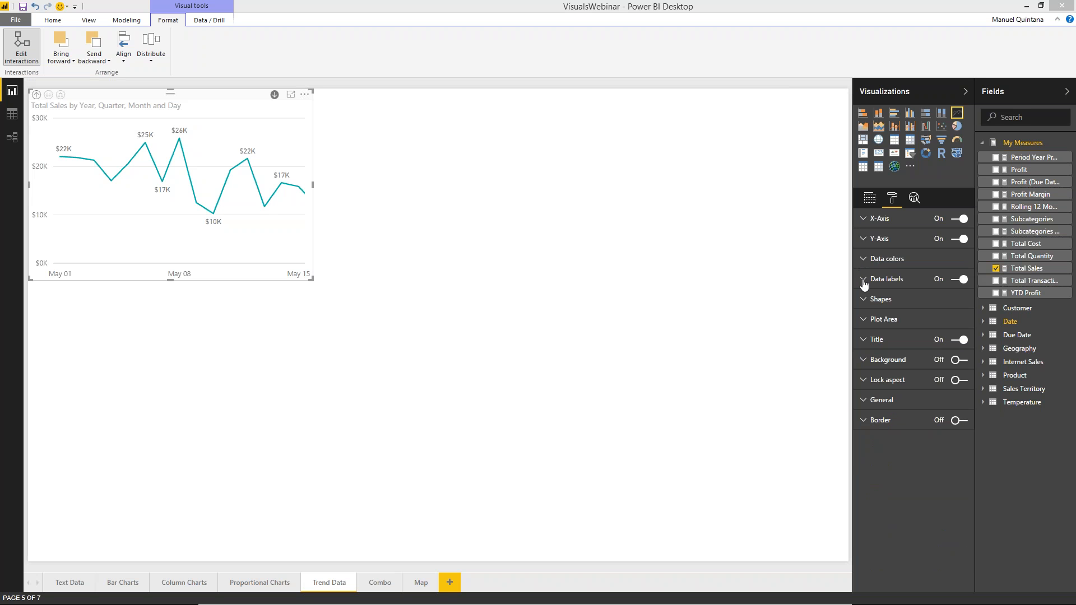
left_click(864, 280)
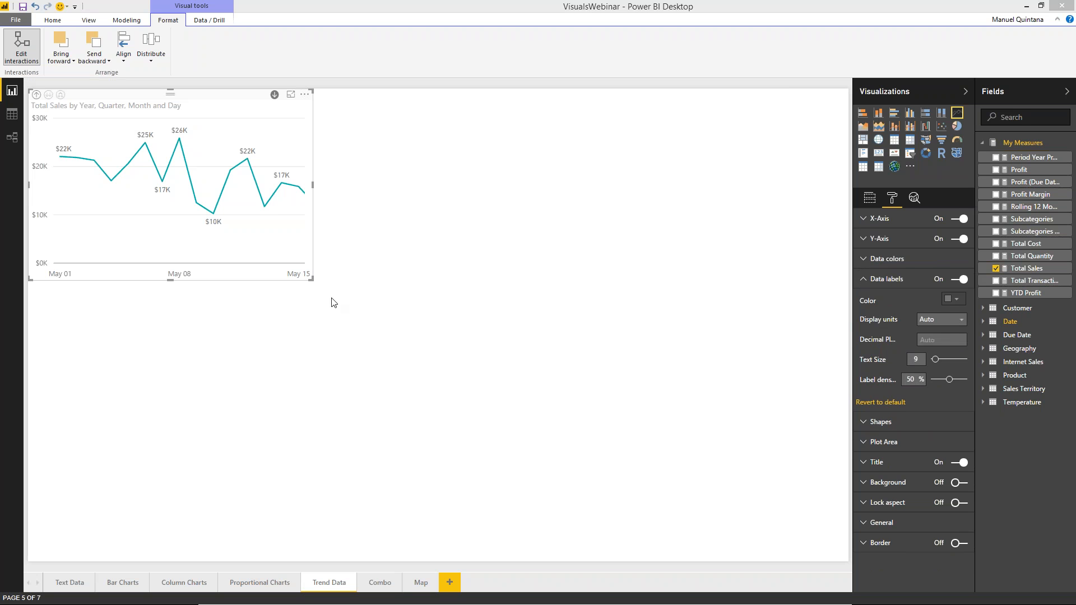
left_click_drag(311, 278, 320, 279)
left_click_drag(471, 284, 320, 293)
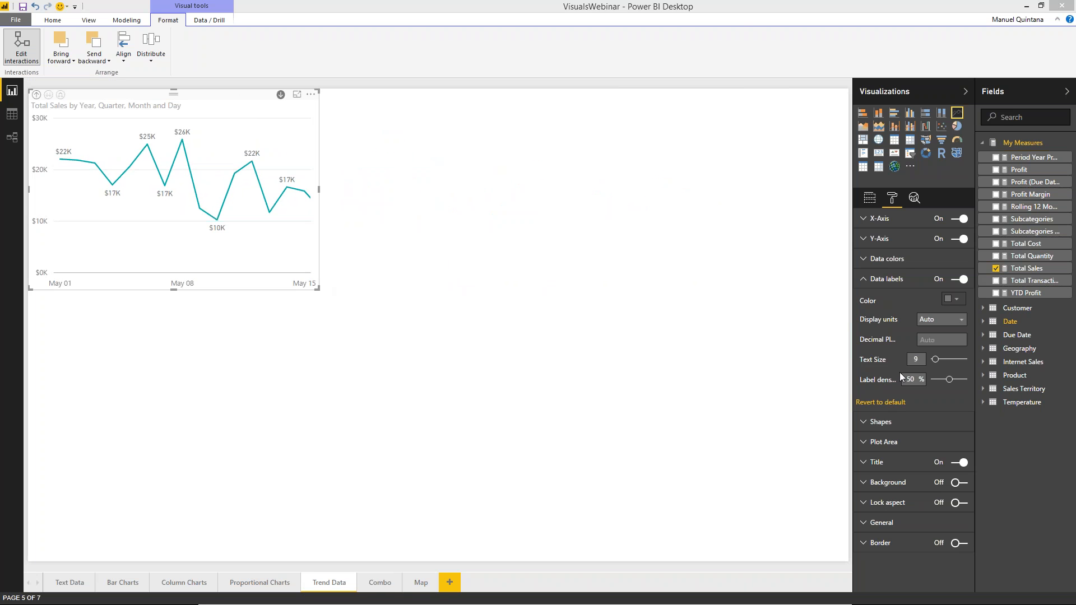
type("75")
left_click(787, 150)
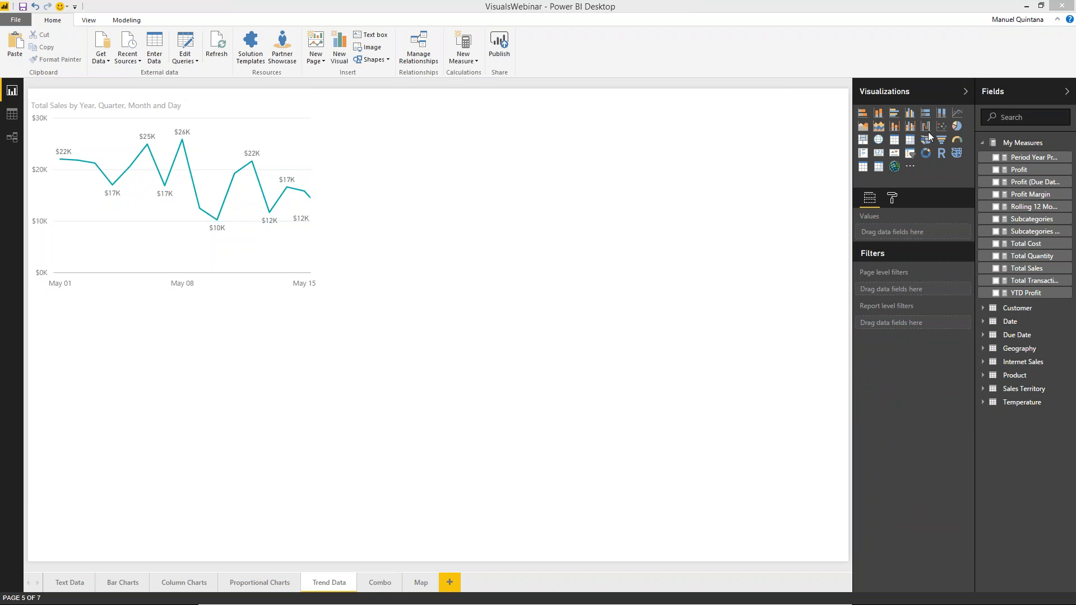
- Add an area chart to the page, place it beside the line chart at the page's upper edge, and enlarge it
left_click(864, 129)
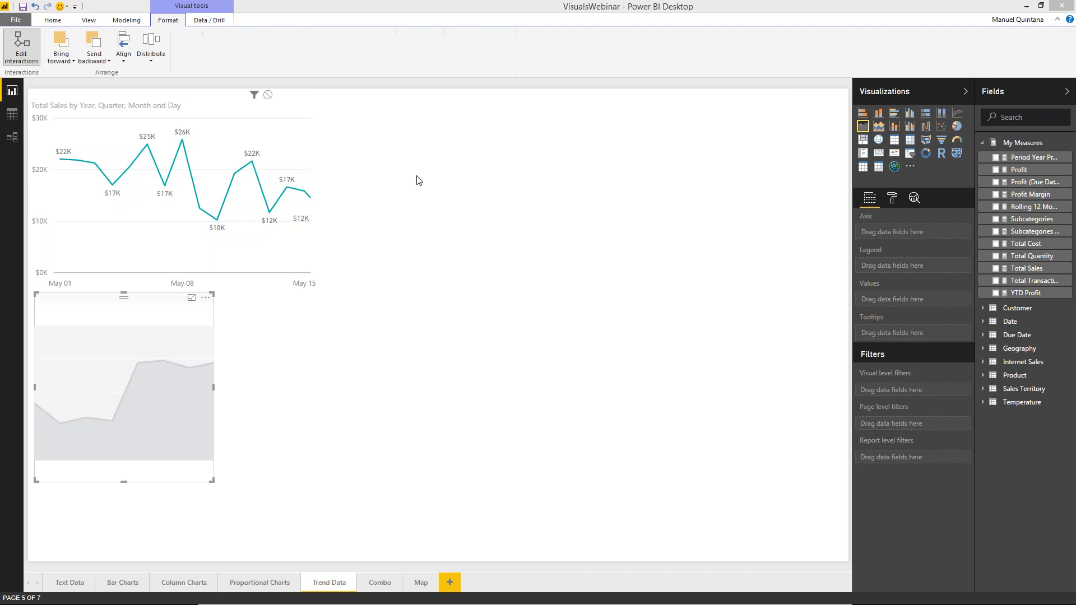
left_click_drag(140, 305, 338, 290)
left_click_drag(481, 185, 543, 65)
left_click_drag(617, 284, 741, 271)
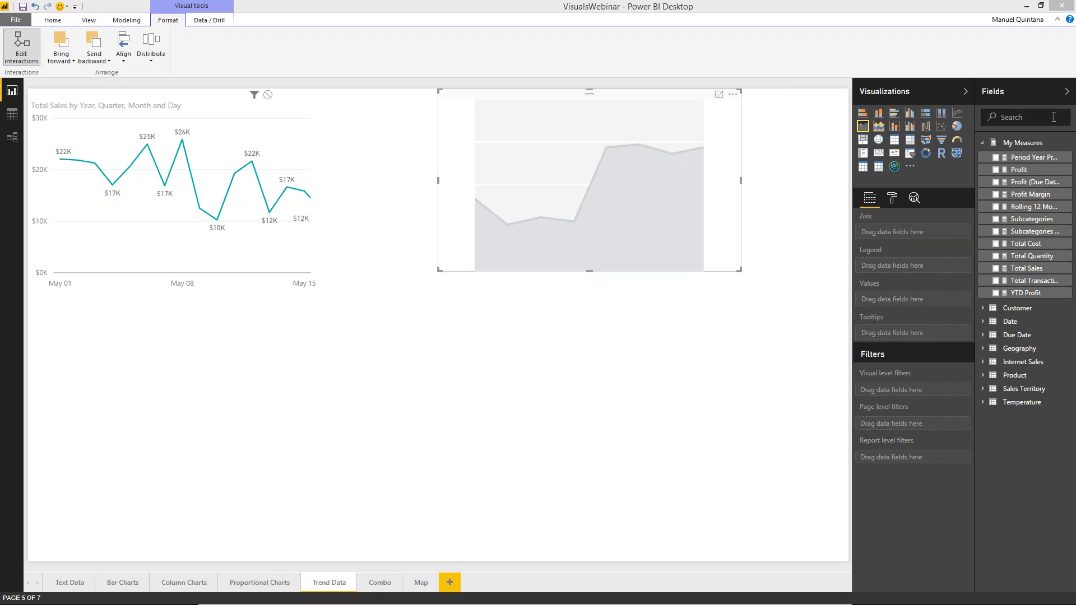
- Plot the Profit Margin measure by the Date table's Month in the area chart
left_click(1054, 117)
type("profit marg")
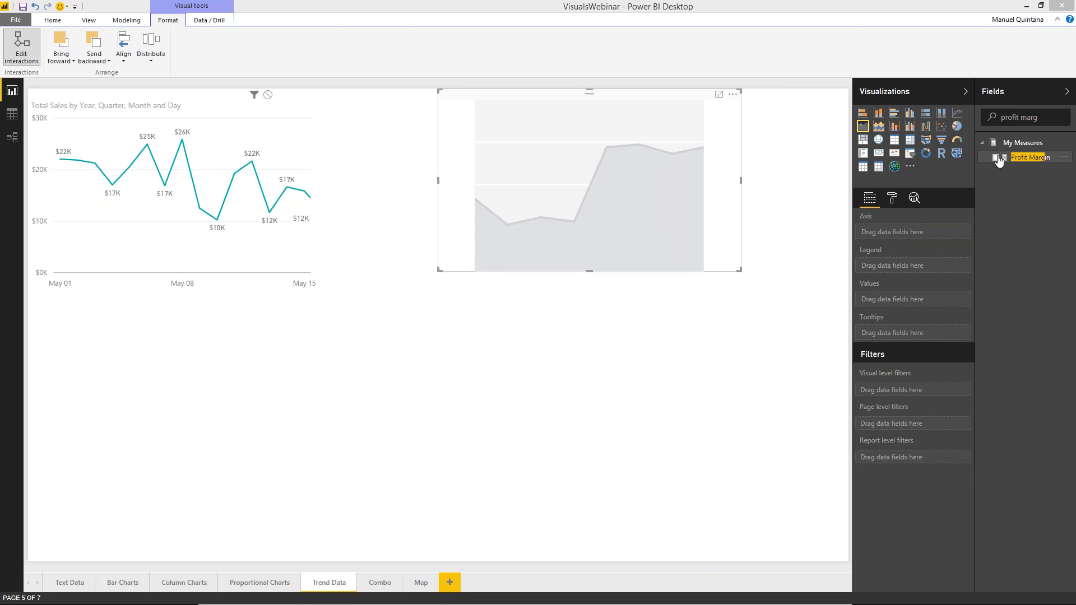
left_click(998, 158)
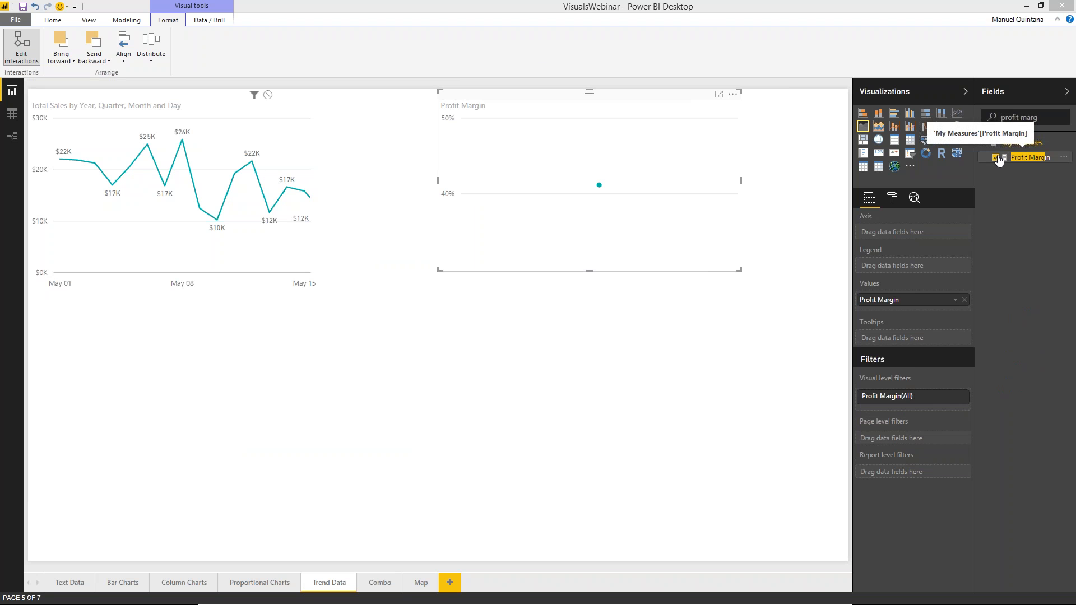
triple_click(1020, 117)
type("month")
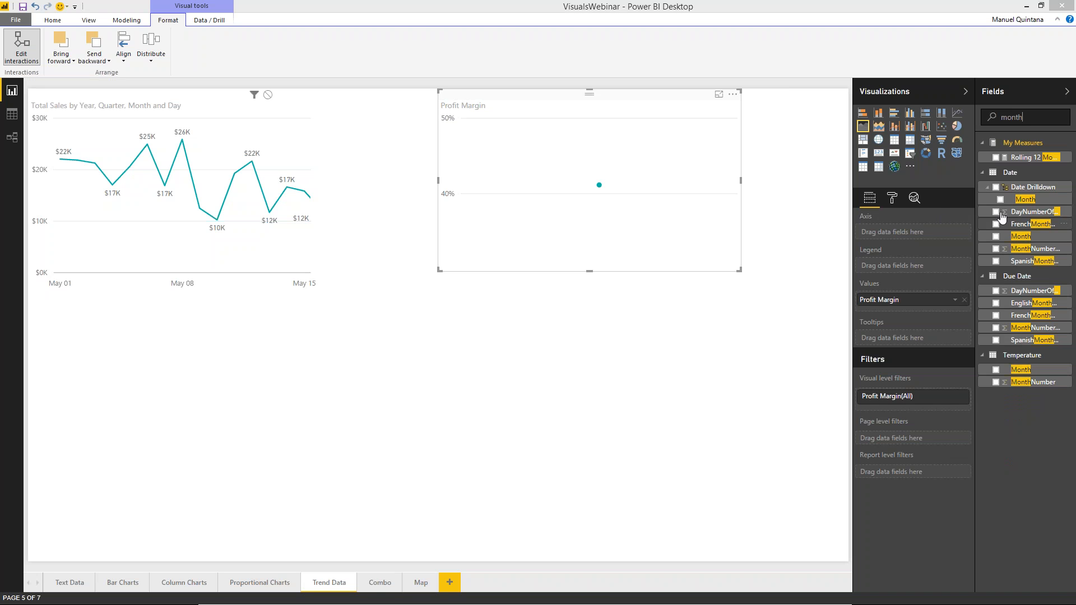
left_click(996, 236)
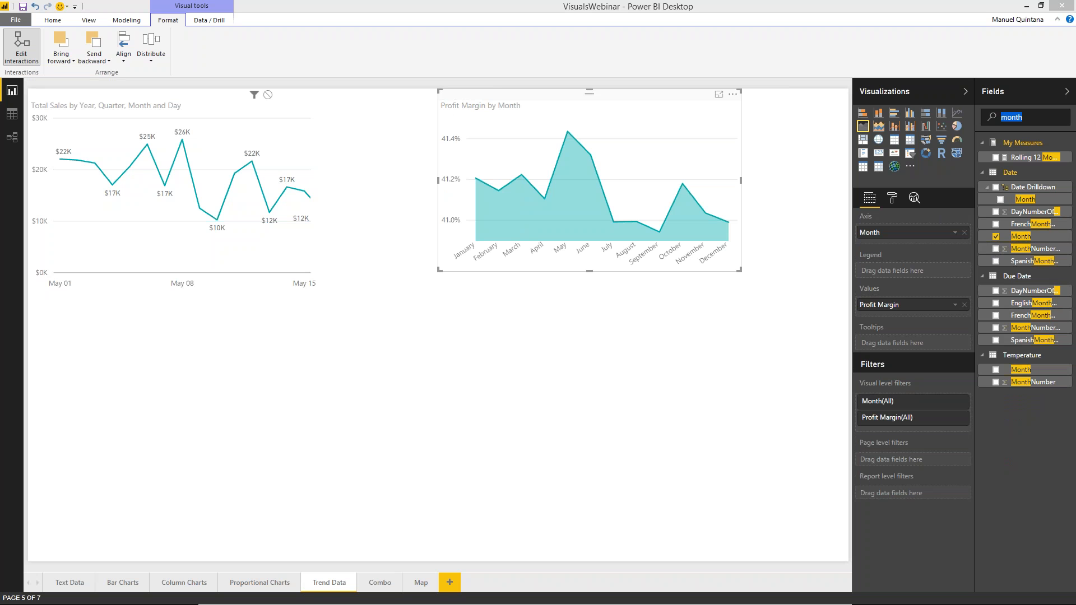
- Add Age Breakdown from the Customer table to the area chart as its legend instead of an axis field
type("age br")
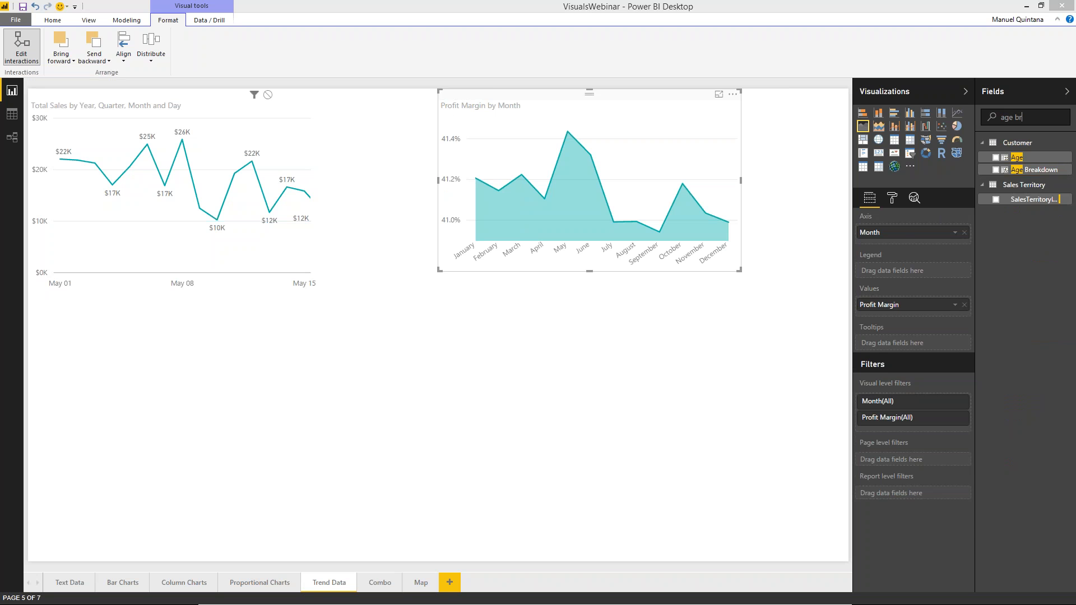
left_click(998, 159)
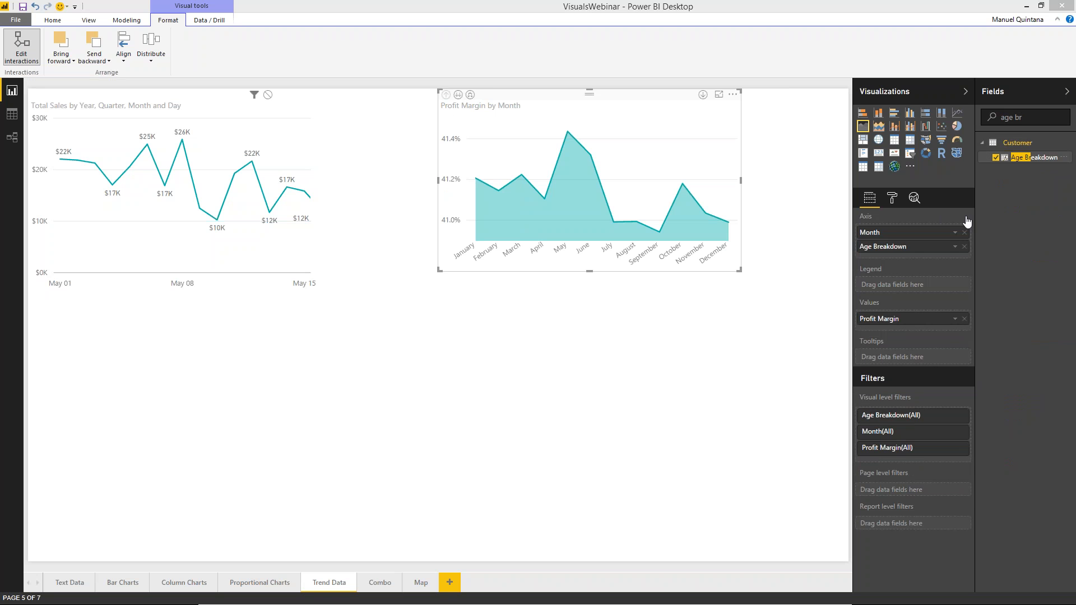
left_click_drag(874, 248, 874, 285)
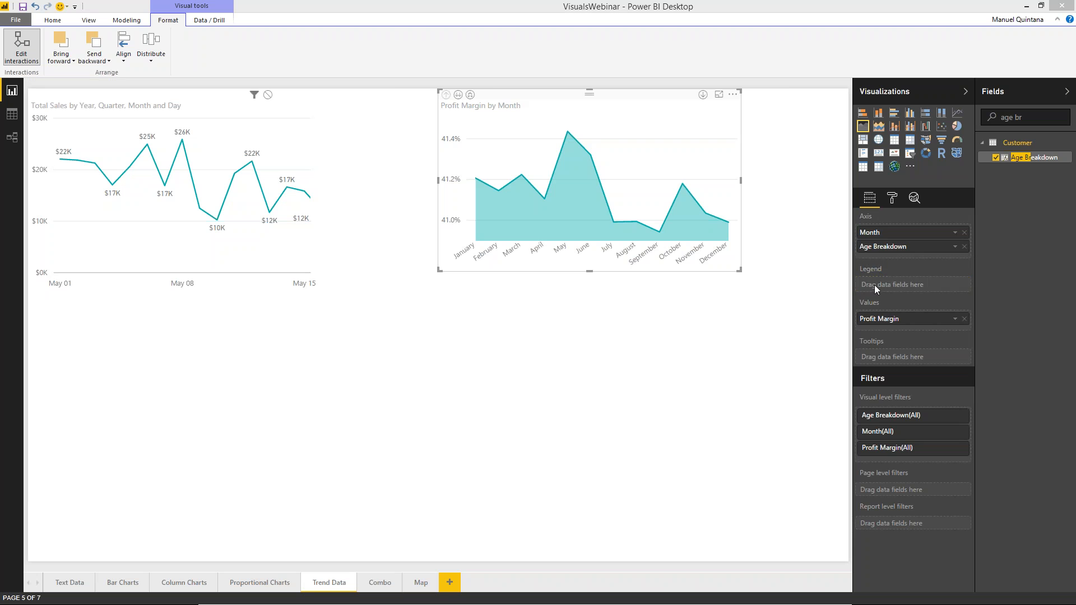
- Widen the Profit Margin area chart to the page's outer edge
left_click(741, 271)
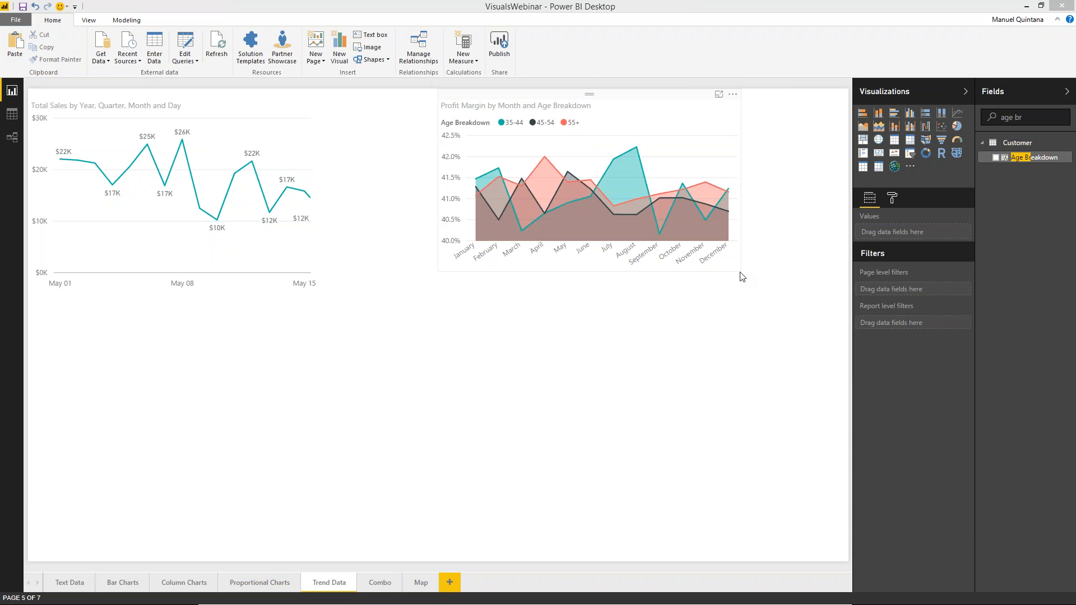
left_click(740, 271)
left_click_drag(740, 271, 850, 278)
left_click(849, 279)
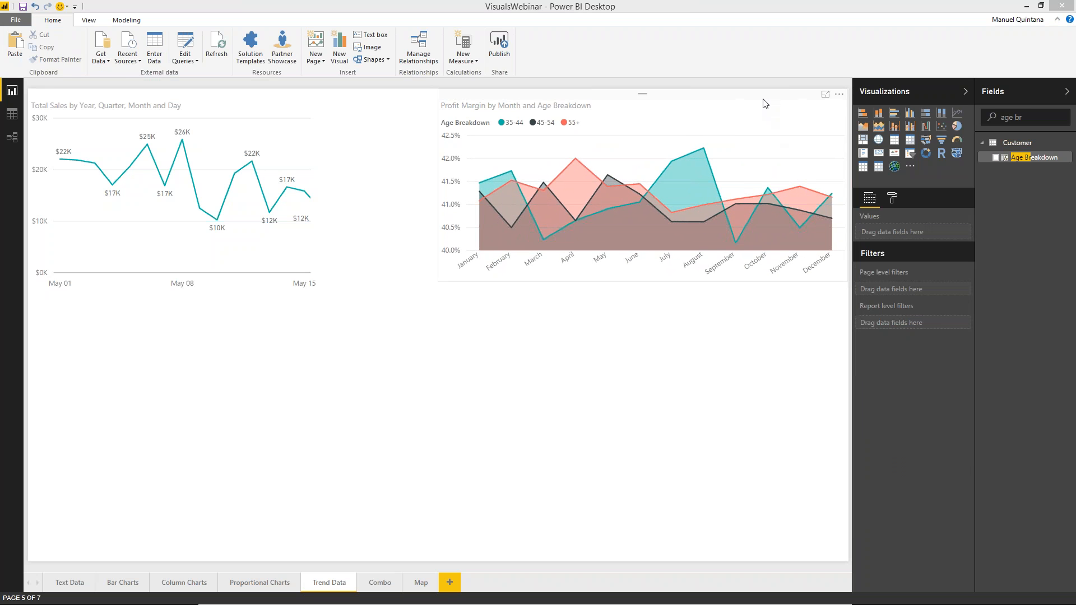
- Set the area chart's legend position to Top Center
left_click(822, 143)
left_click(892, 199)
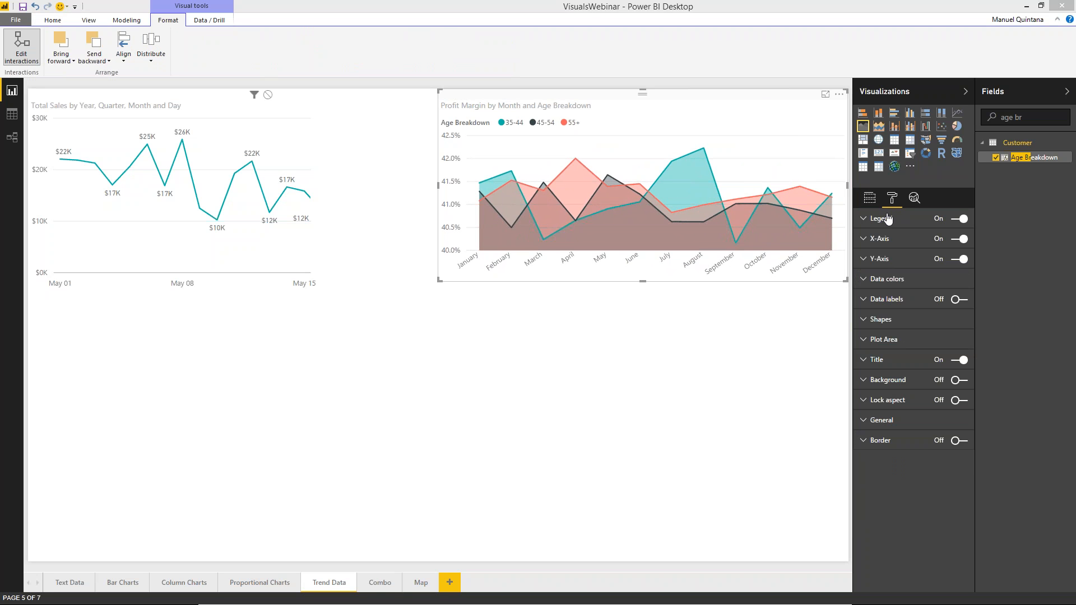
left_click(882, 223)
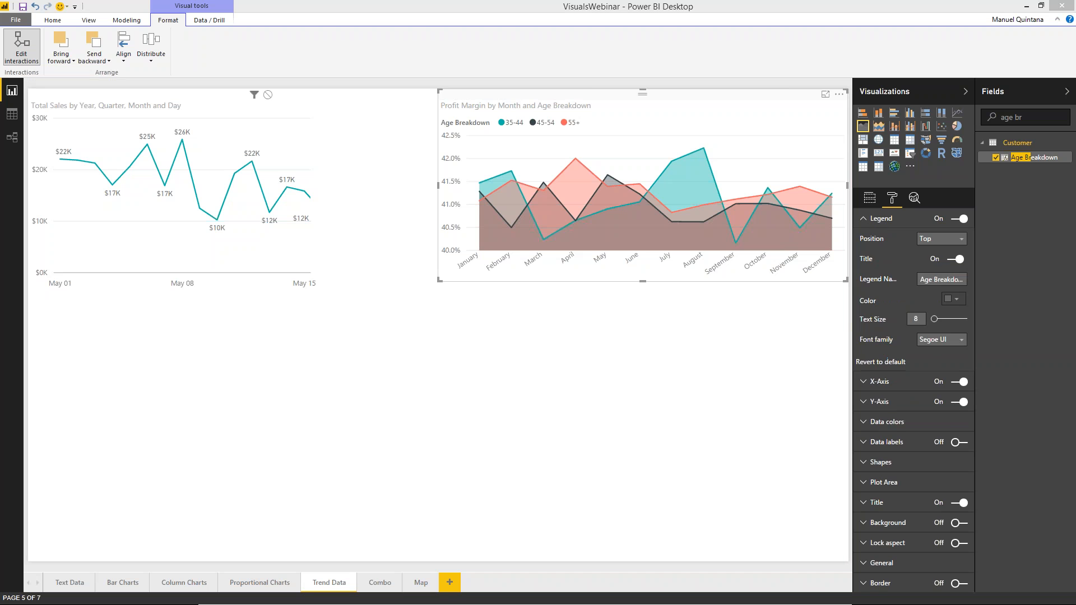
left_click(929, 240)
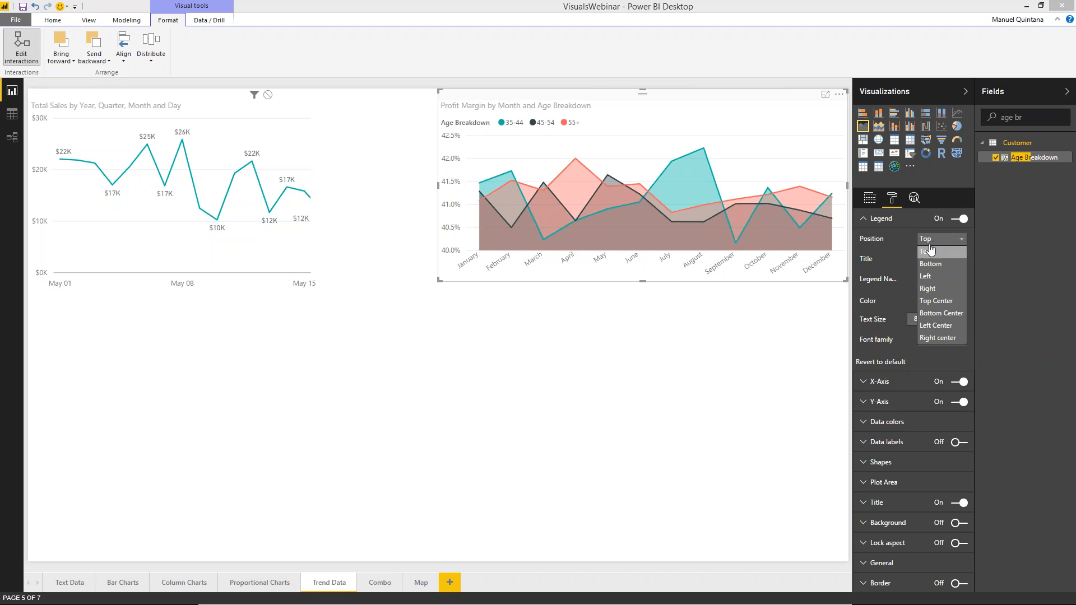
left_click(936, 301)
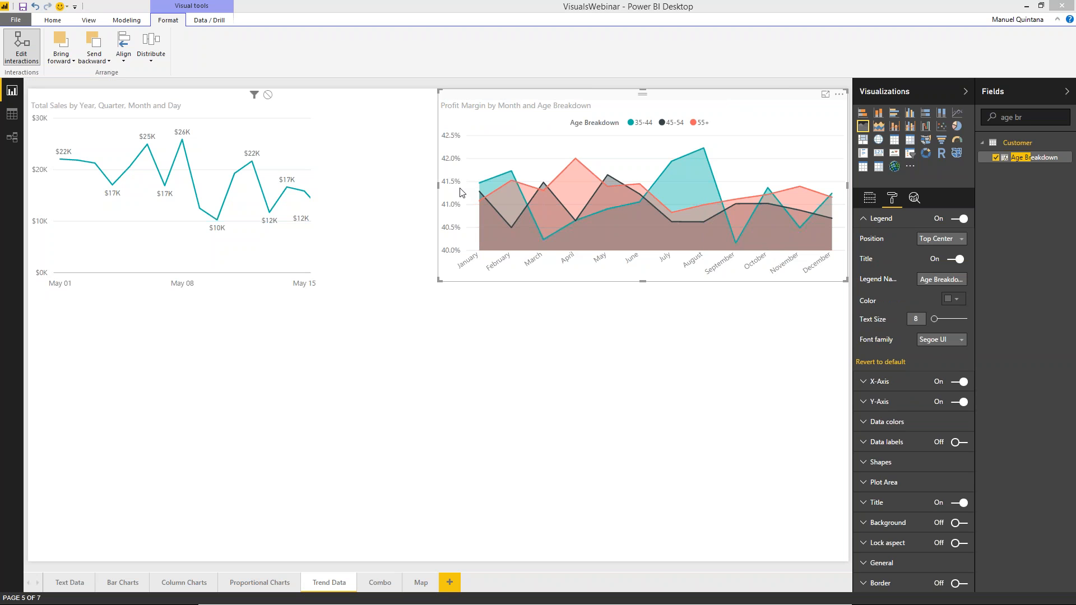
mouse_move(489, 195)
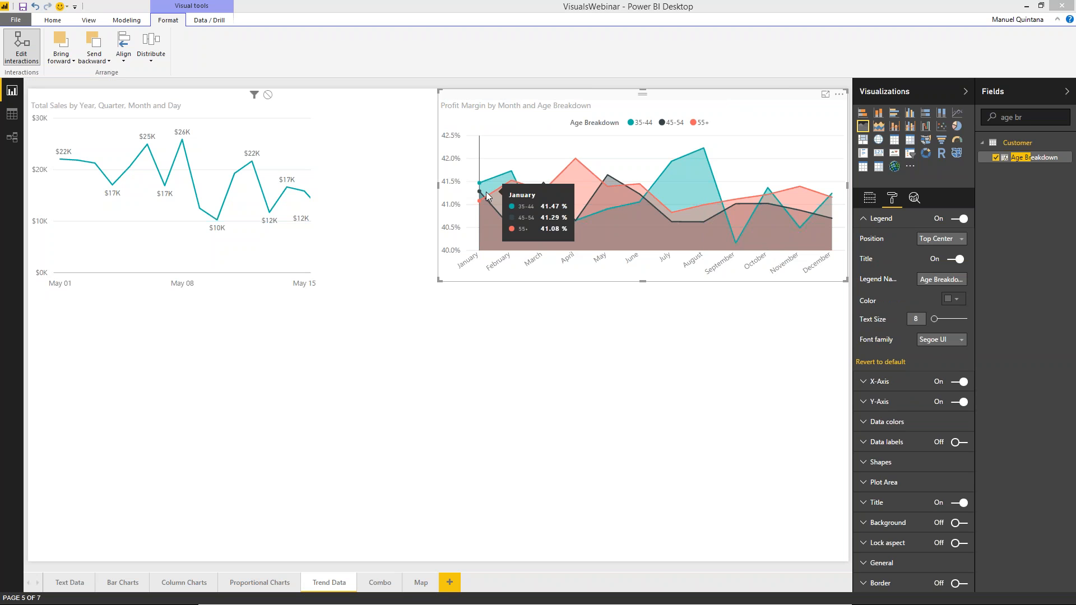
- Duplicate the Profit Margin area chart, place the copy below the line chart, and enlarge it to the page's lower edge
left_click(288, 380)
key("ctrl+v")
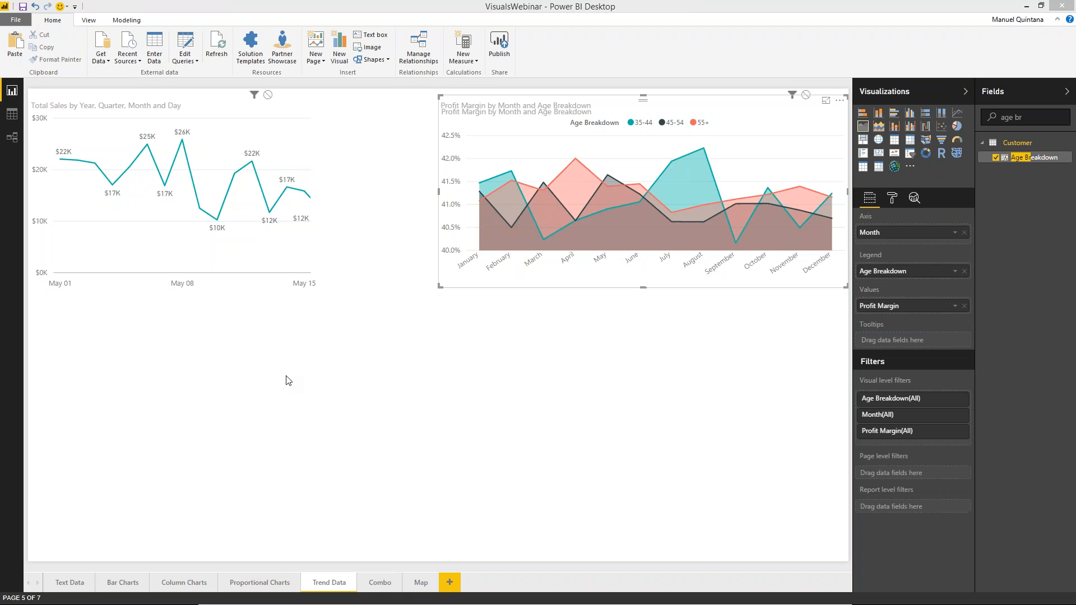
left_click_drag(522, 171, 112, 391)
left_click_drag(437, 506, 444, 559)
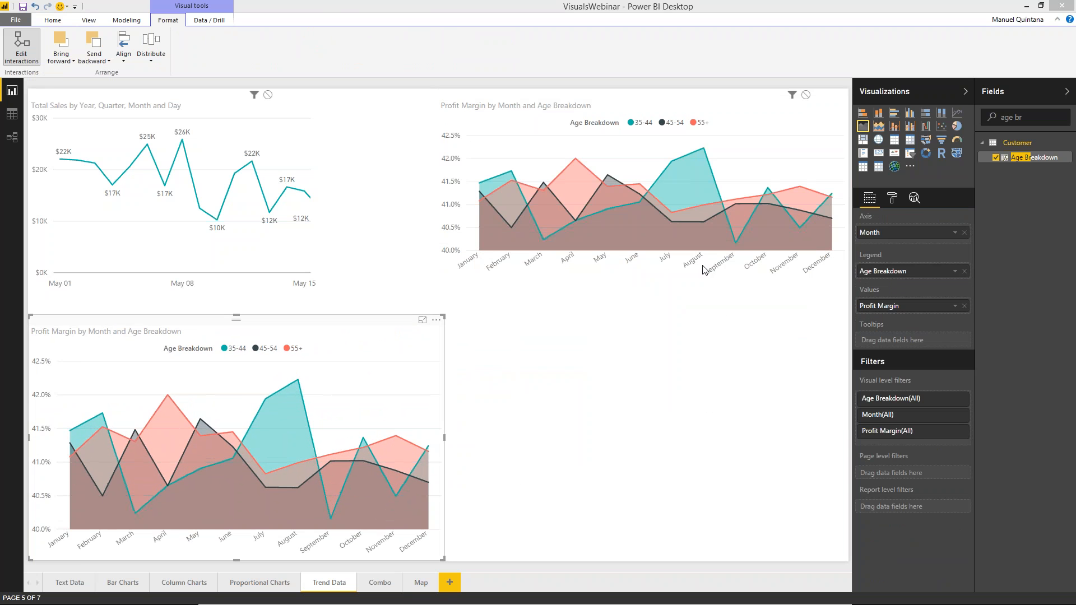
- Convert the copied chart to a stacked area chart and replace its Profit Margin value with Profit
left_click(879, 129)
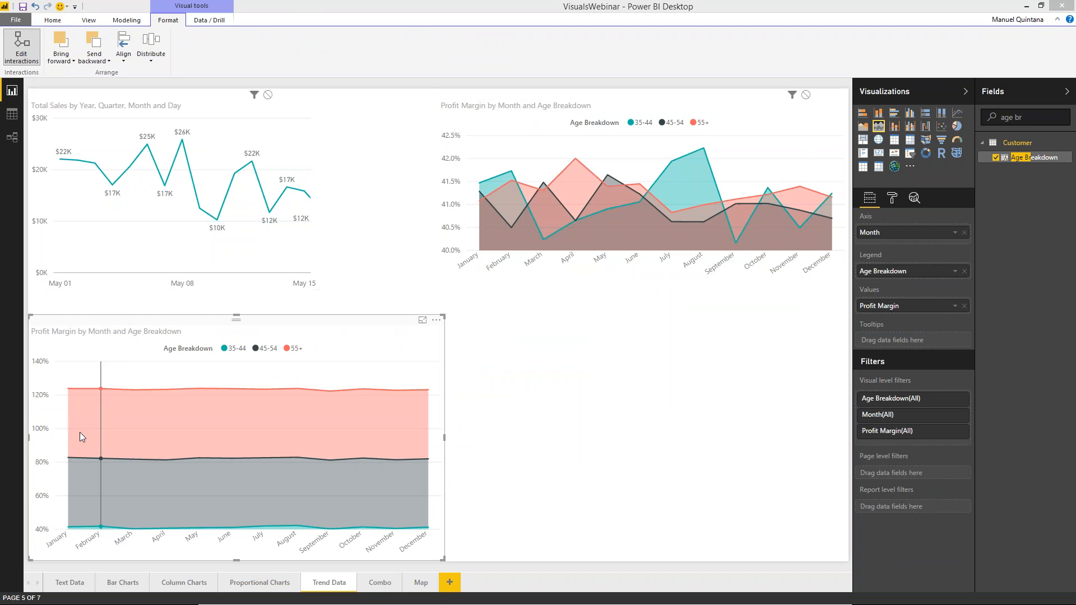
mouse_move(83, 533)
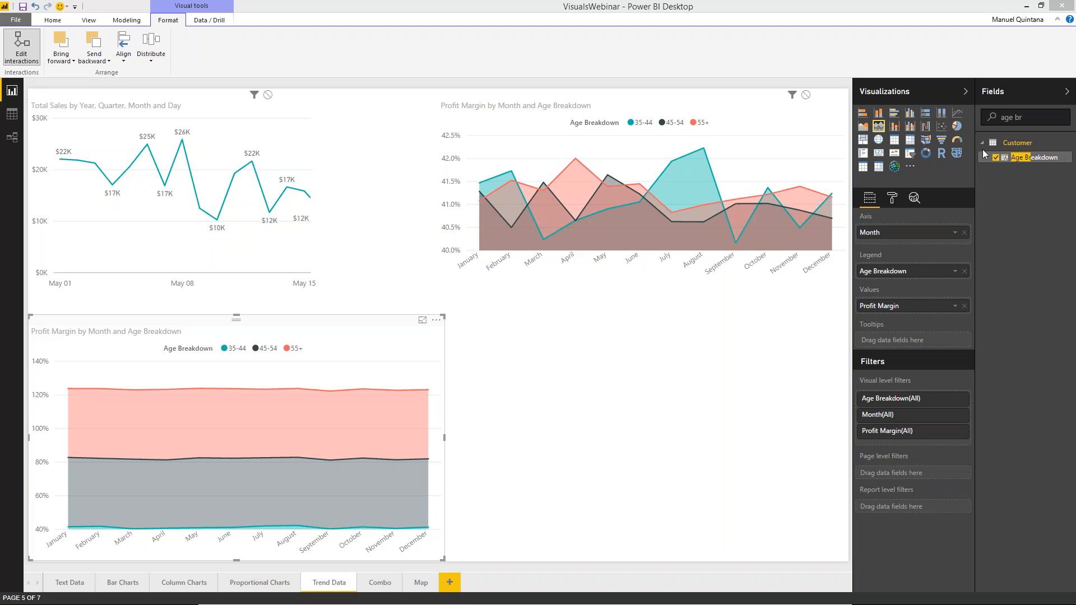
triple_click(1008, 117)
type("profit")
left_click_drag(1016, 170, 911, 306)
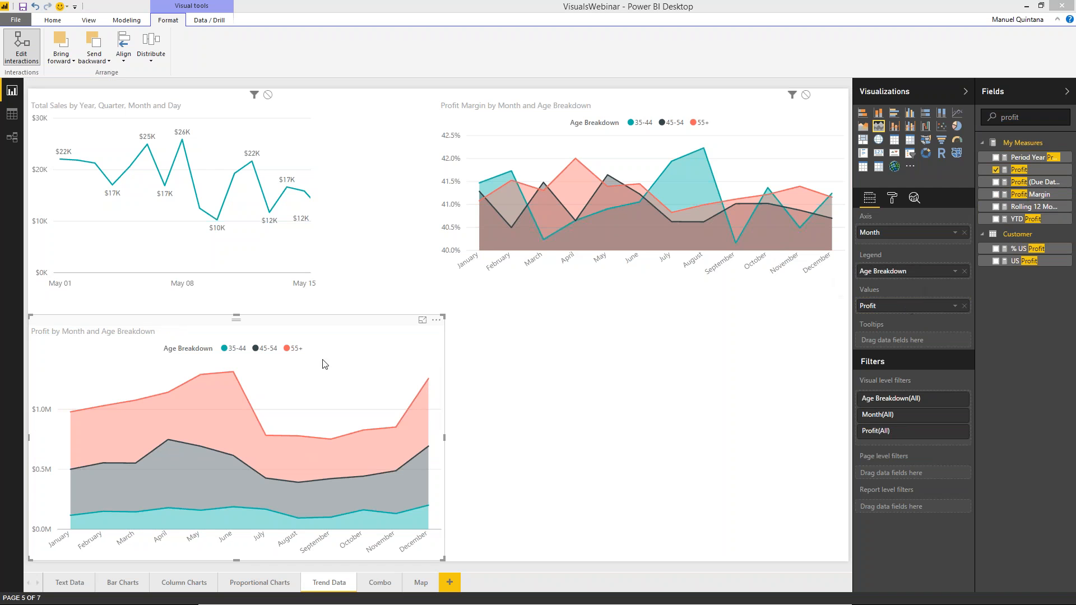
- Highlight the 55+ age group from the stacked area chart's legend, and clear the highlight again
left_click(287, 351)
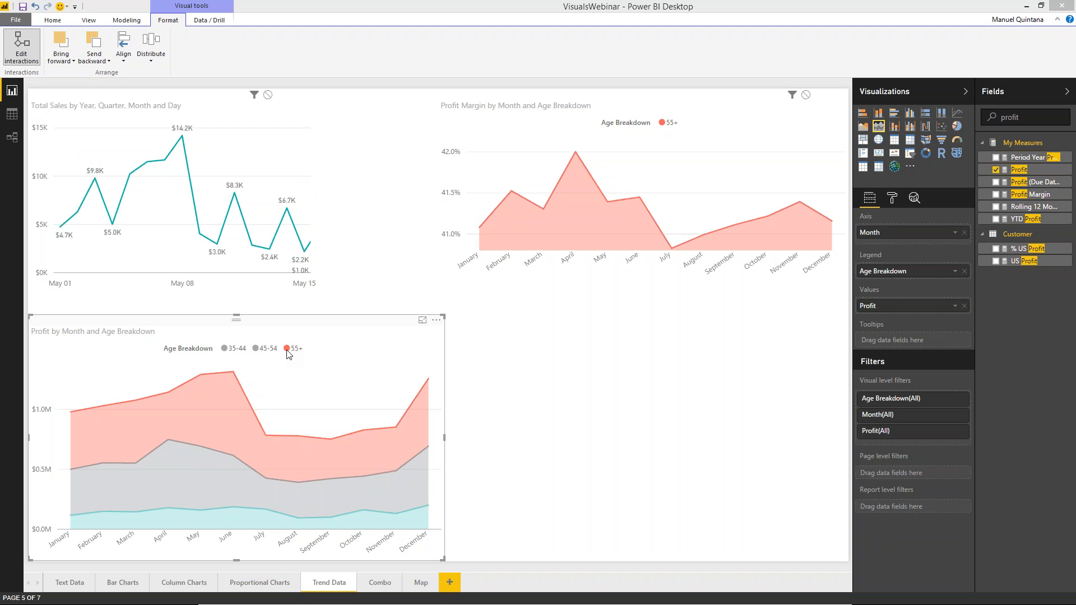
left_click(288, 353)
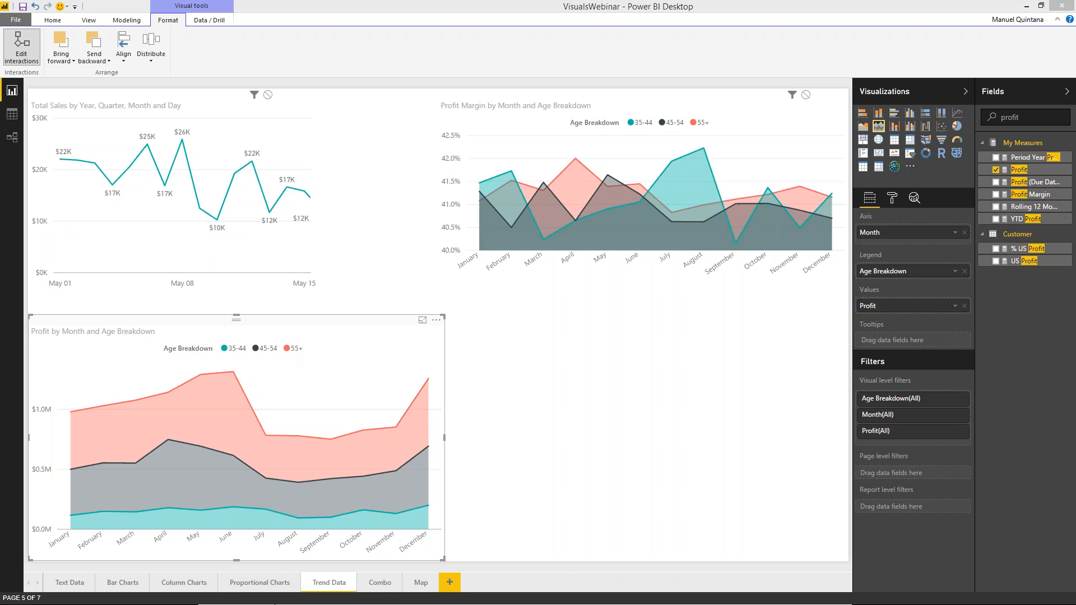
- On the Combo page, build a line and stacked column chart of Total Sales by Month, split by Age Breakdown
left_click(383, 585)
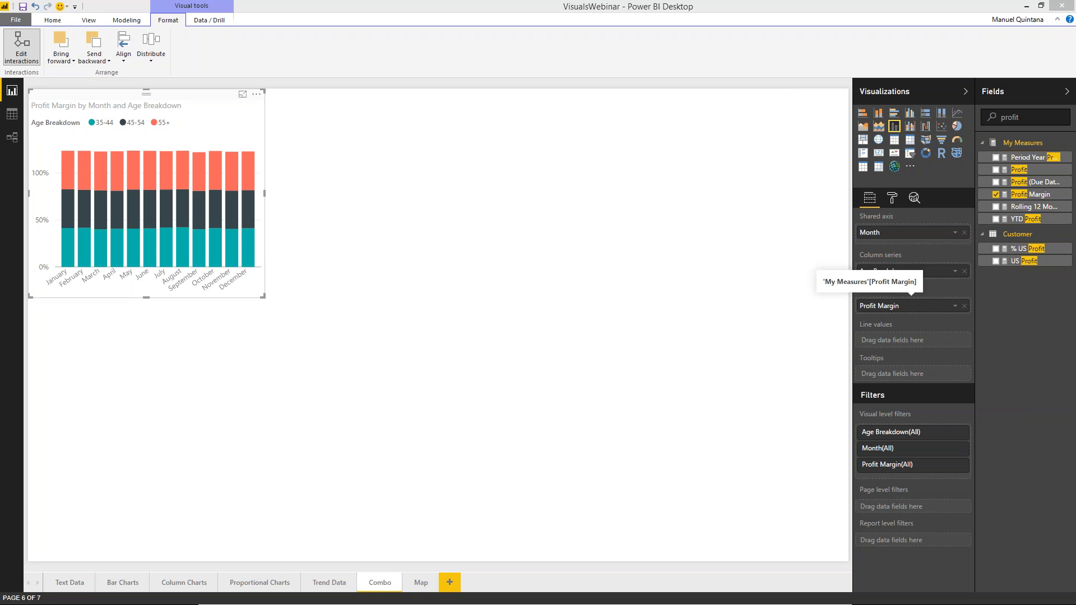
double_click(1009, 116)
type("total sales")
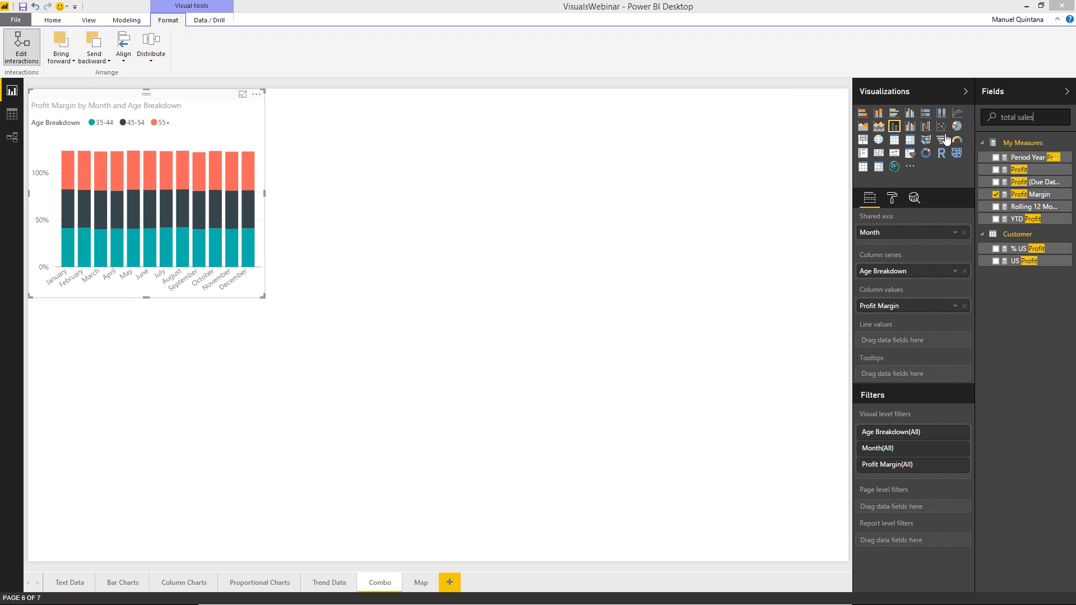
left_click_drag(1015, 158, 902, 308)
- Add Profit Margin as the combo chart's line values, and convert it to a line and clustered column chart
key("ctrl+a")
type("profit margin")
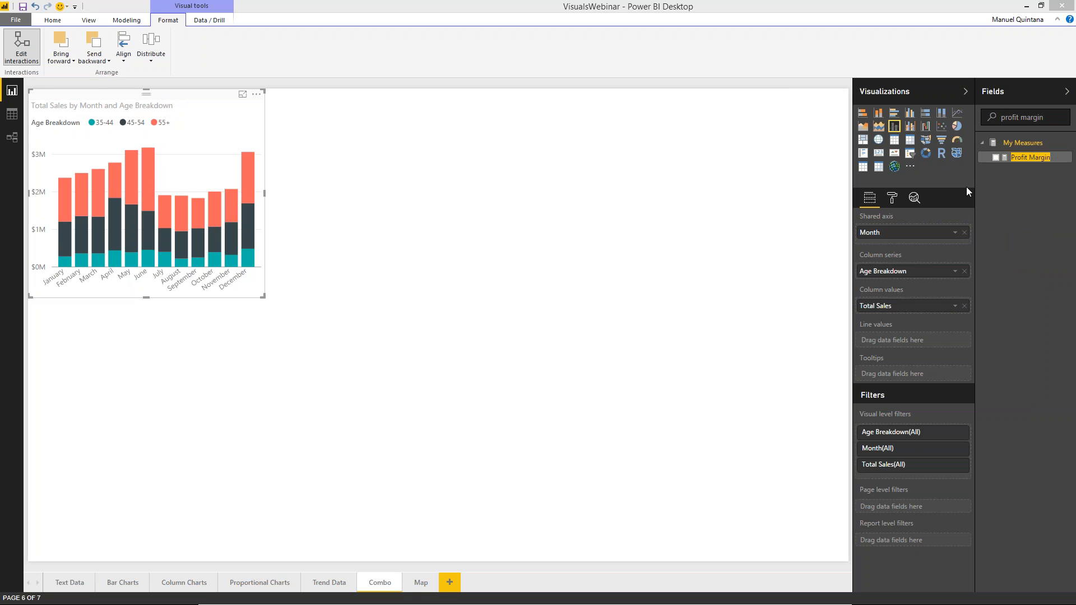
left_click_drag(1021, 157, 913, 341)
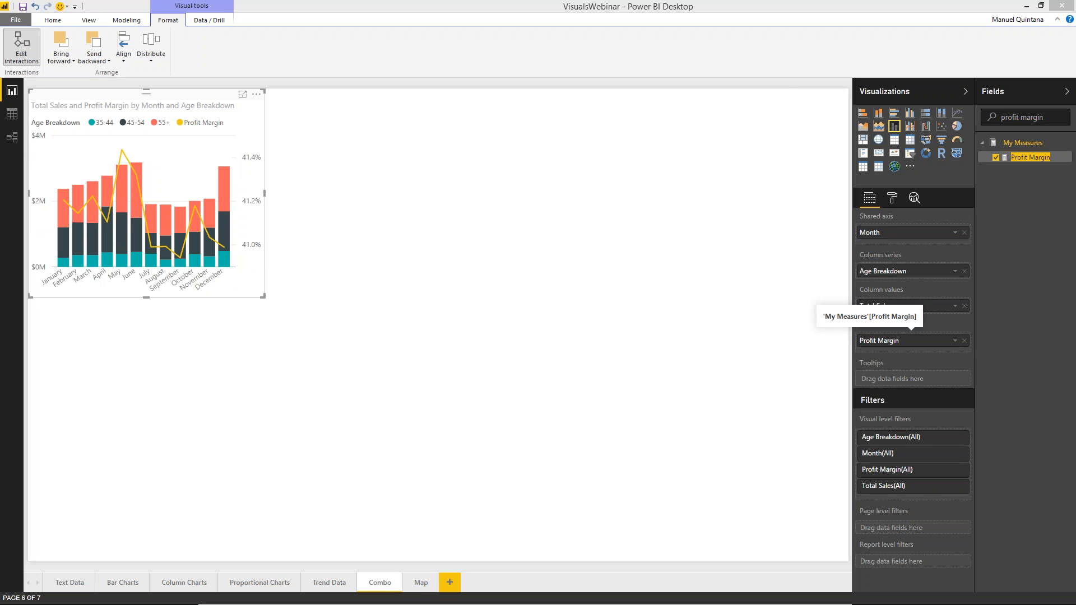
left_click(911, 130)
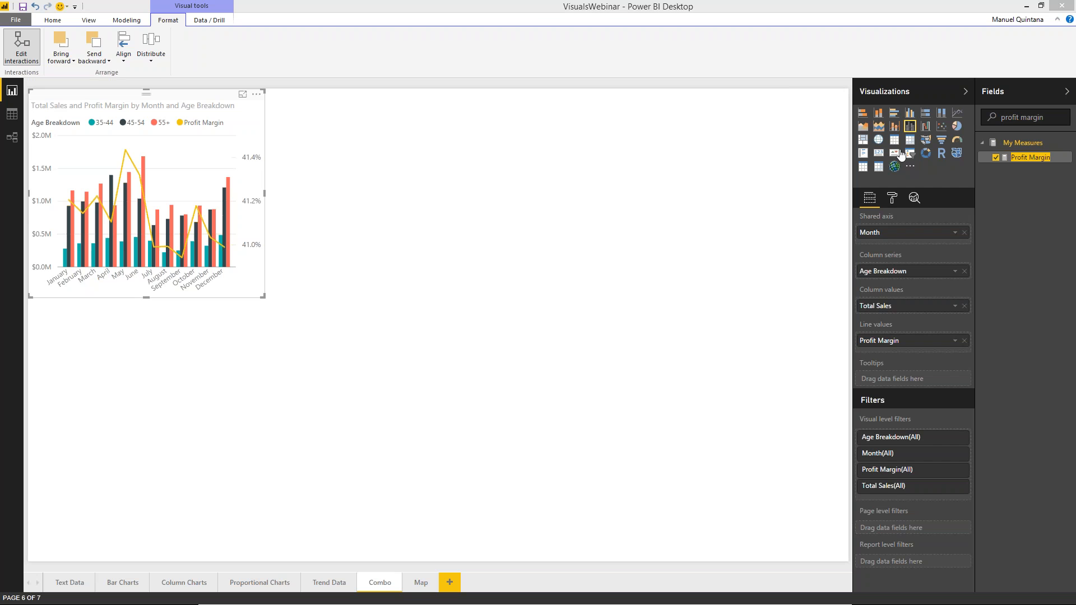
left_click(337, 342)
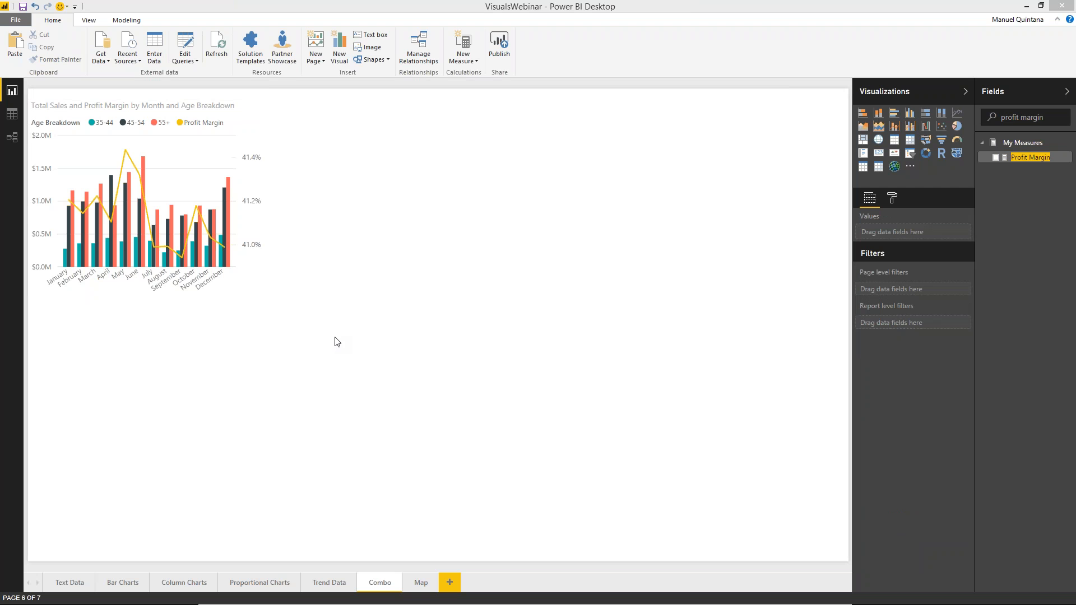
- Add an empty scatter chart below the combo chart and enlarge it to fill the rest of the page
left_click(942, 128)
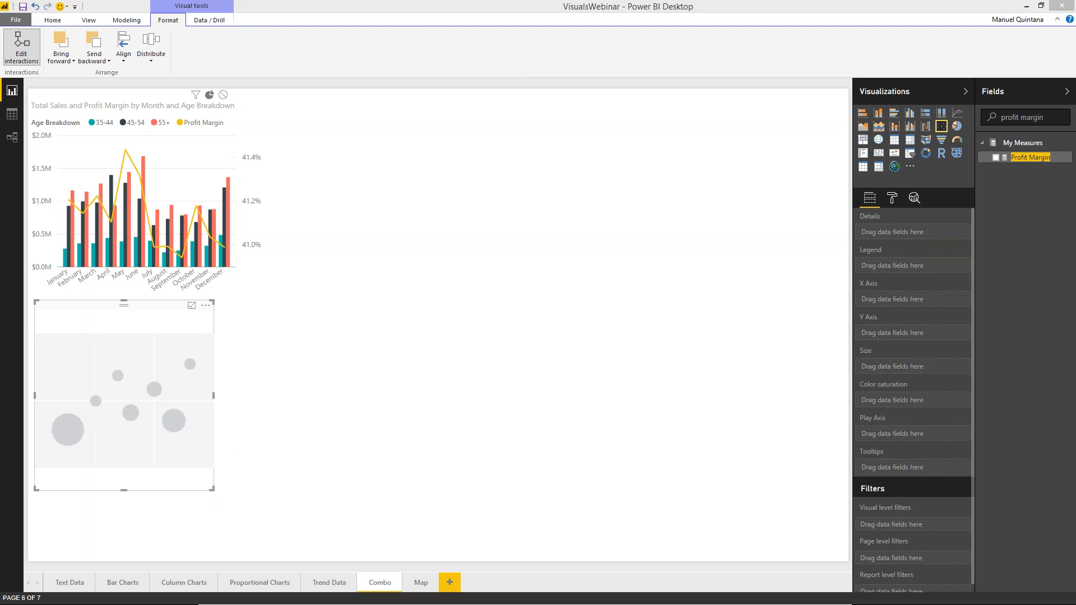
left_click(214, 492)
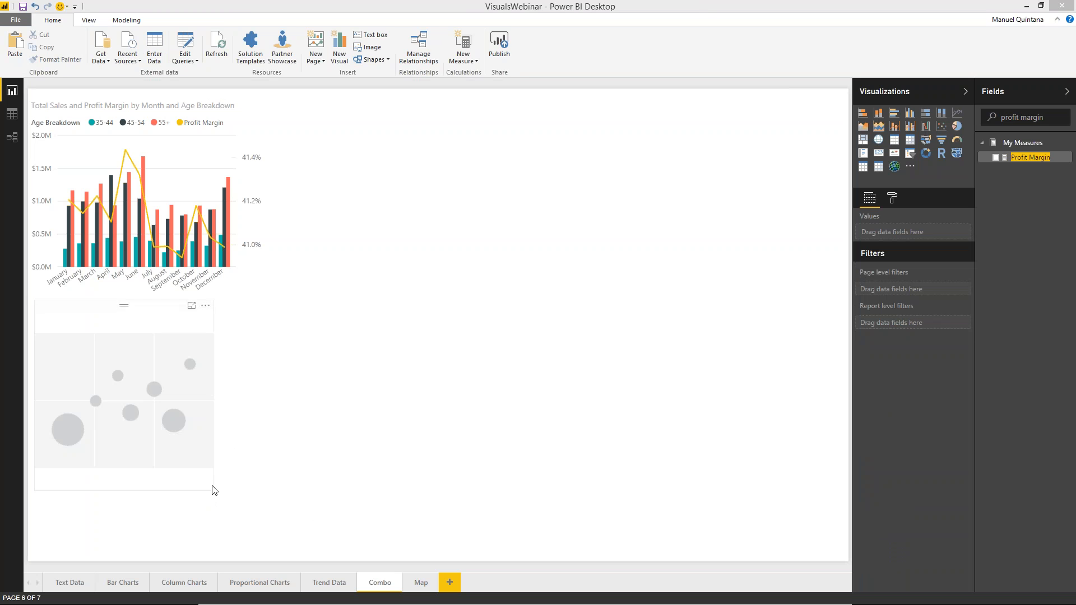
left_click(213, 491)
left_click_drag(213, 491, 852, 572)
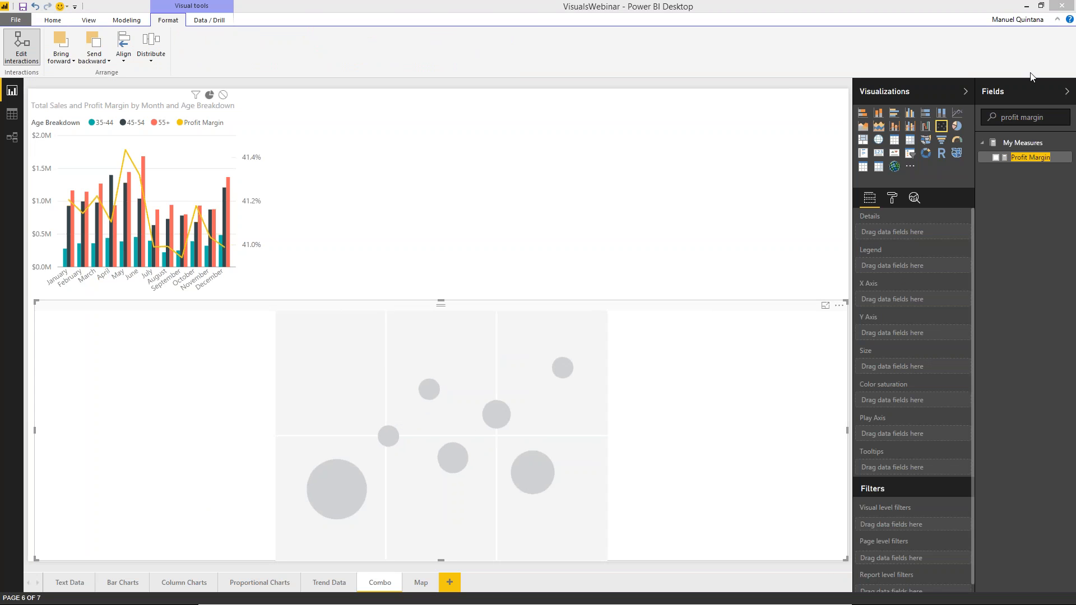
- Set Total Sales as the scatter chart's X axis, Total Cost as its Y axis and Profit as its bubble size
left_click_drag(1052, 118, 959, 139)
type("total sales")
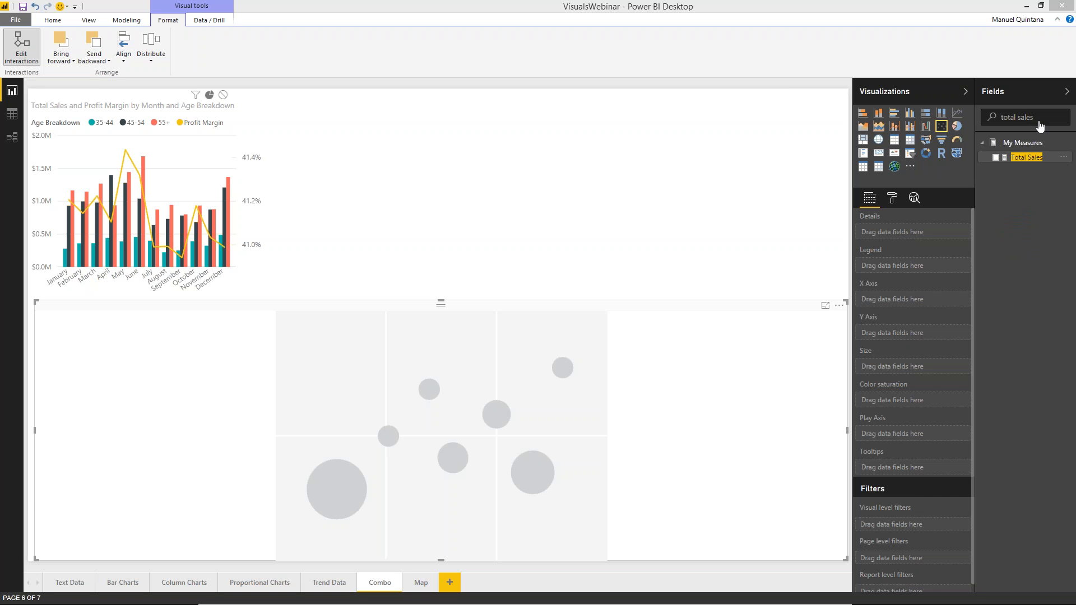
left_click(996, 158)
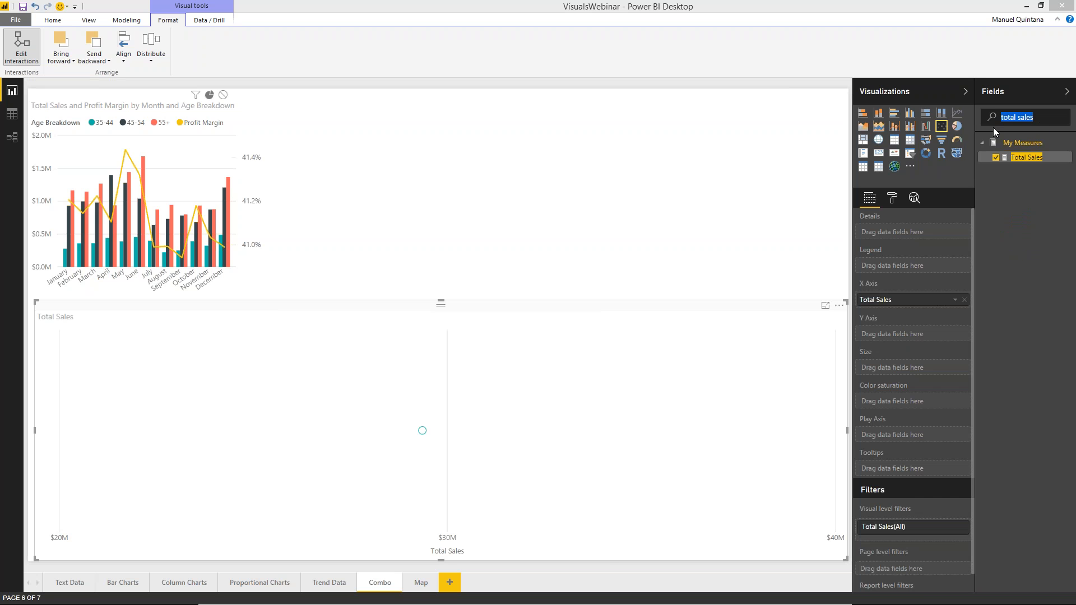
type("total cost")
left_click(996, 158)
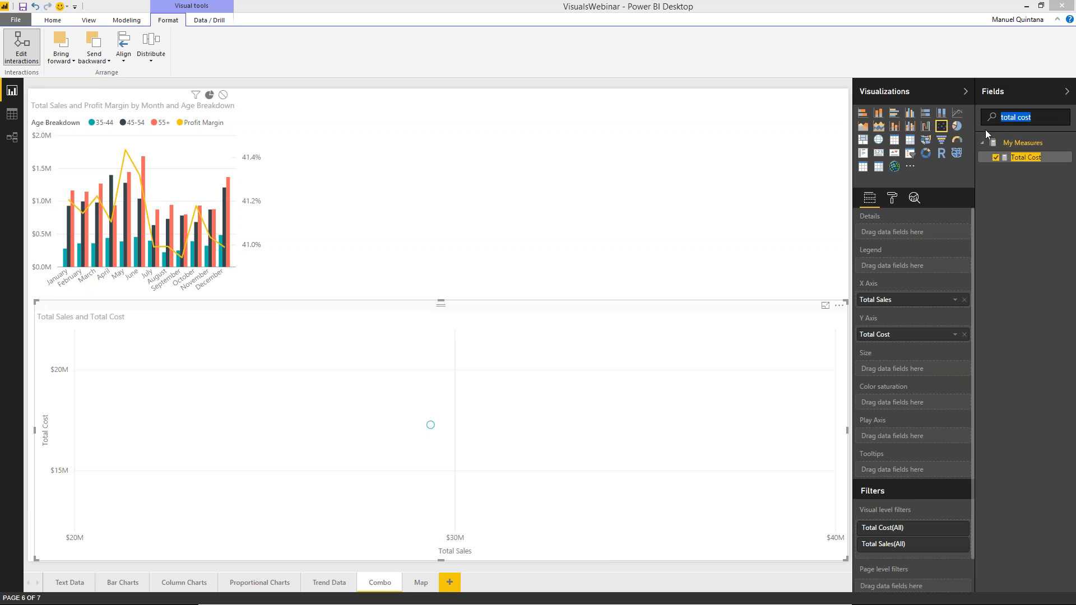
type("profit")
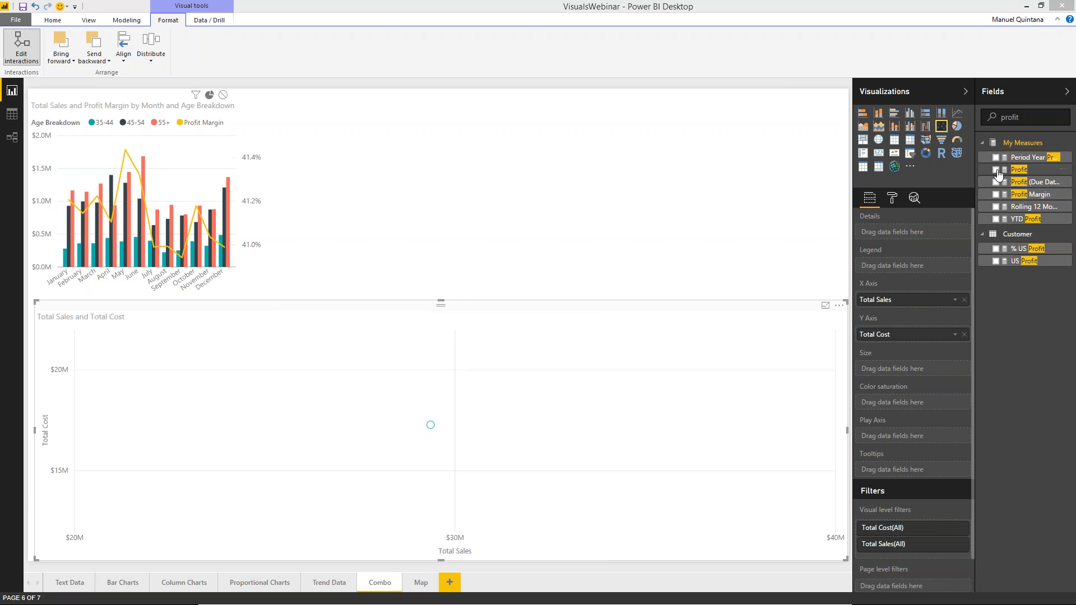
left_click(996, 170)
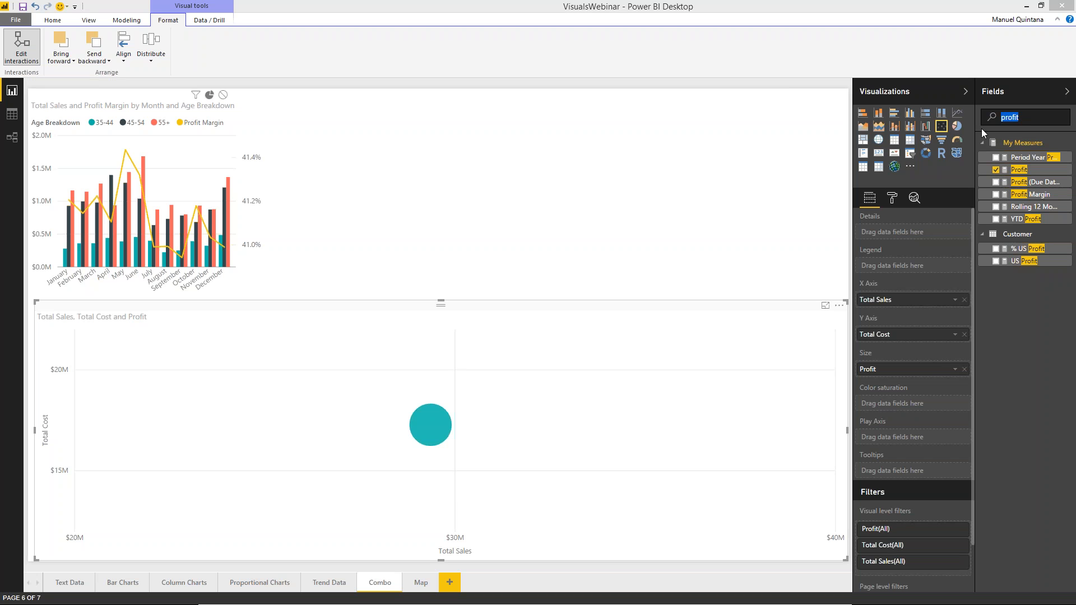
- Add Month and a Temperature Range legend to the scatter chart, with Month as the play axis
type("month")
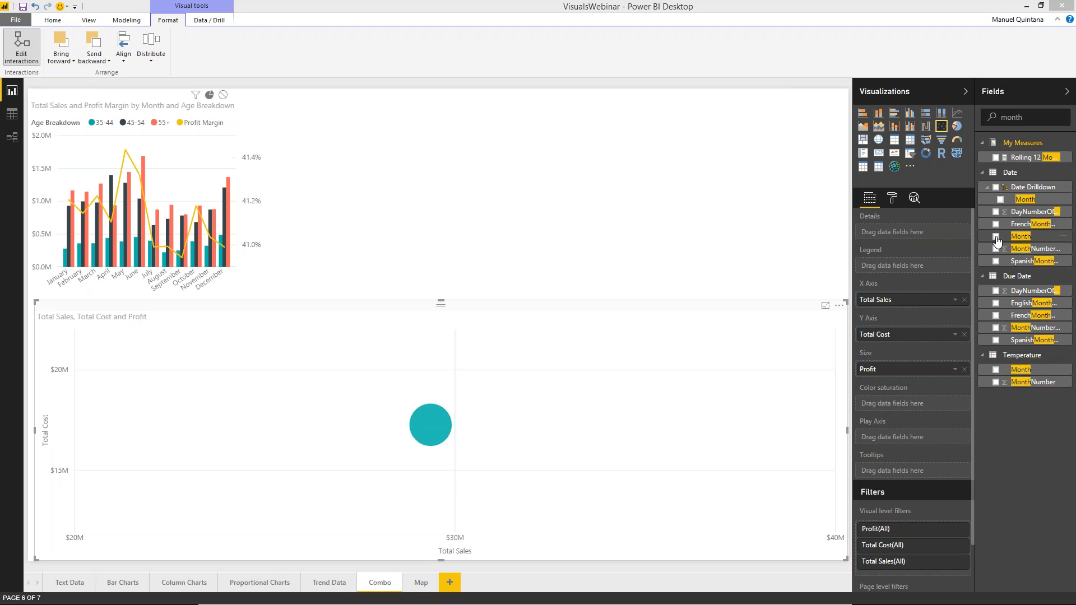
left_click(997, 238)
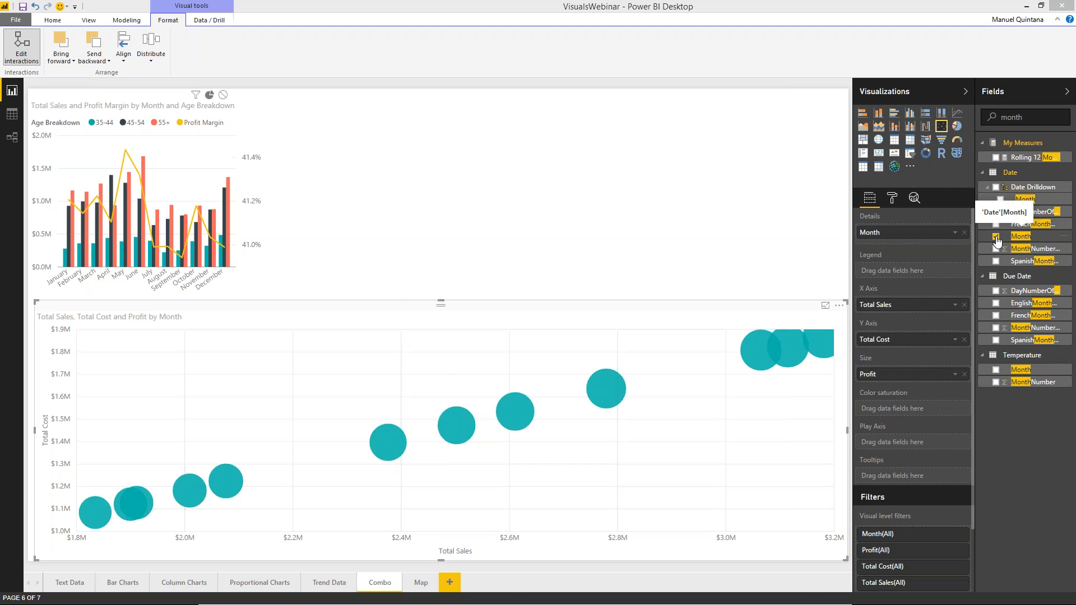
left_click_drag(1035, 117, 941, 144)
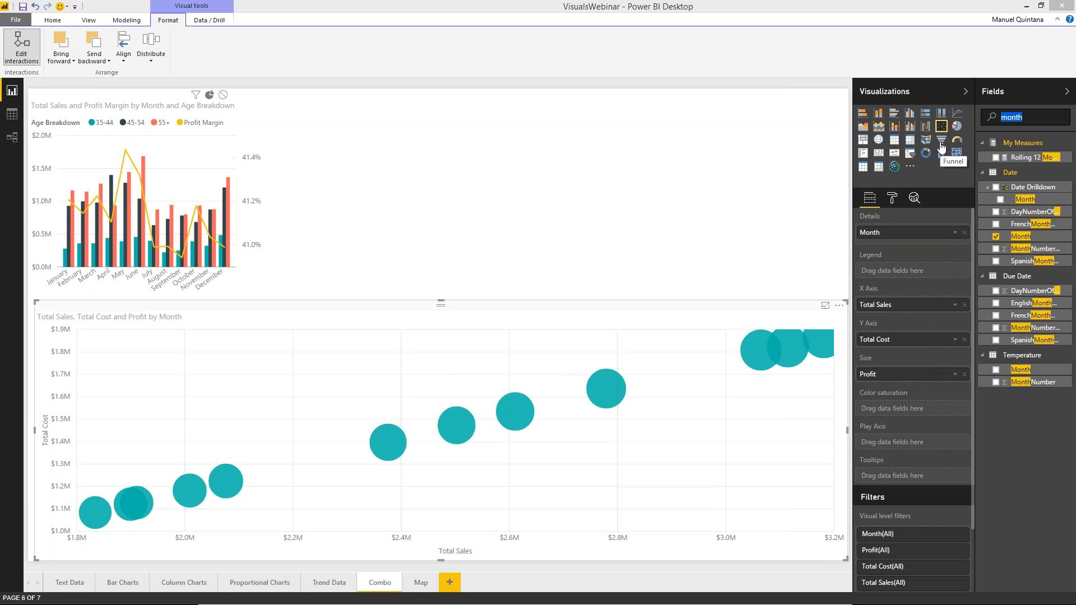
type("range")
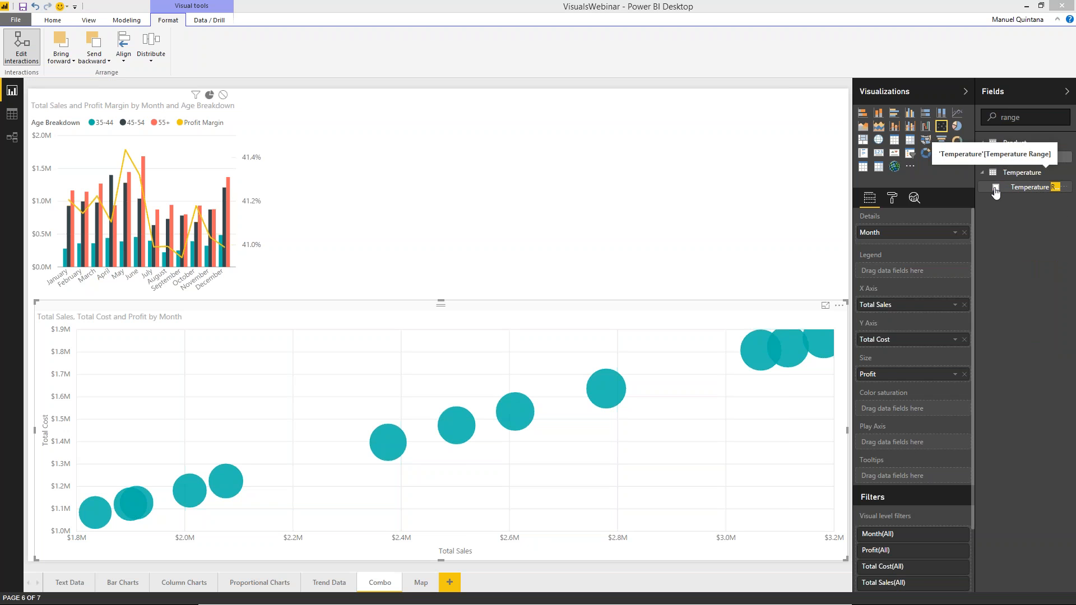
left_click(996, 188)
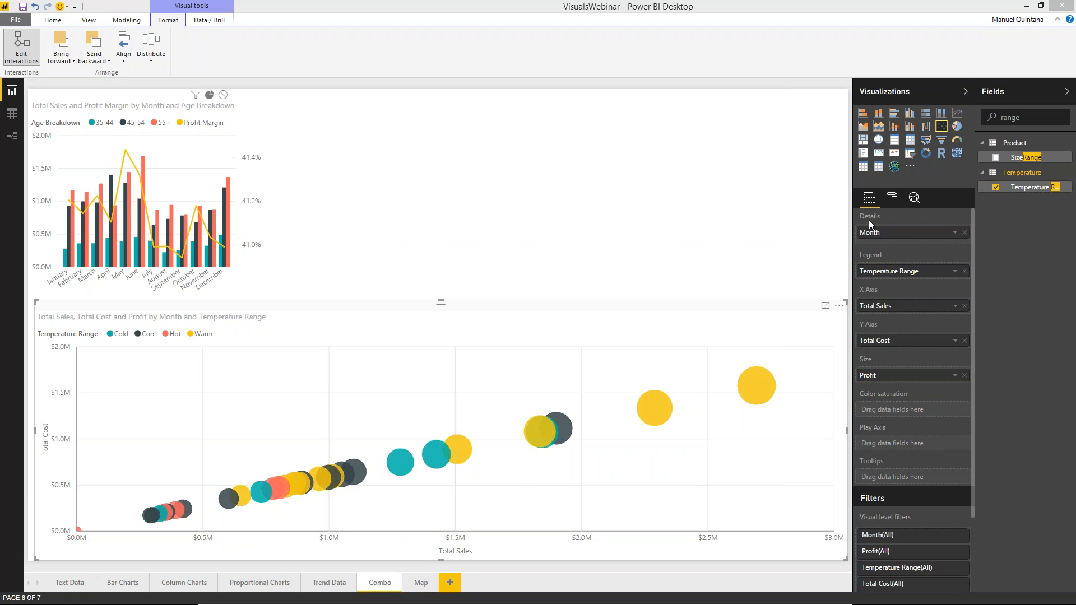
left_click_drag(900, 331, 879, 443)
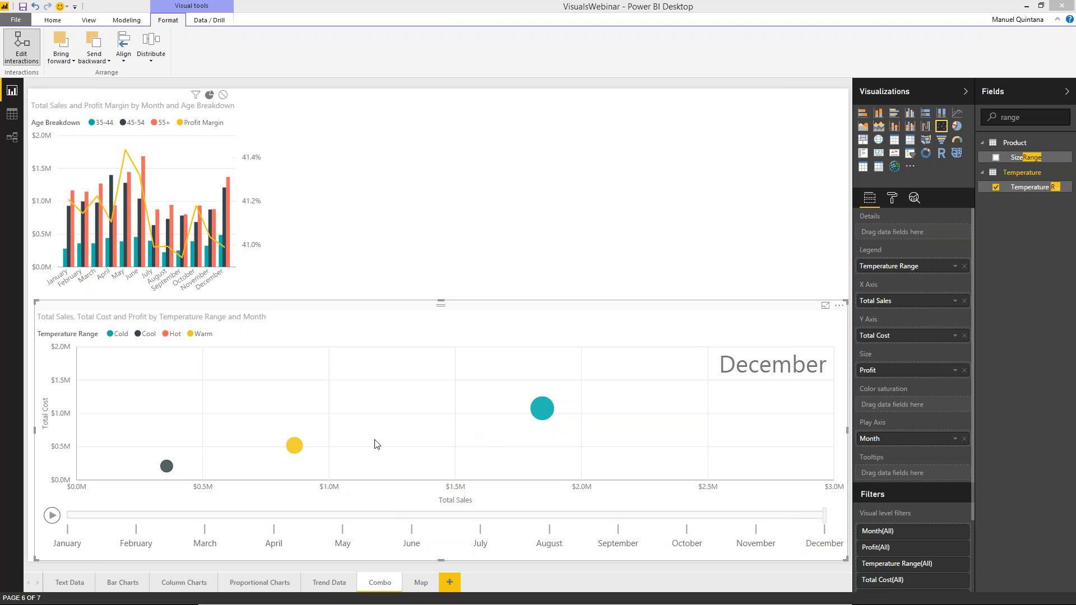
- Play the scatter chart's monthly animation, trace the Cold bubble's path through the months, and clear the highlight
mouse_move(301, 453)
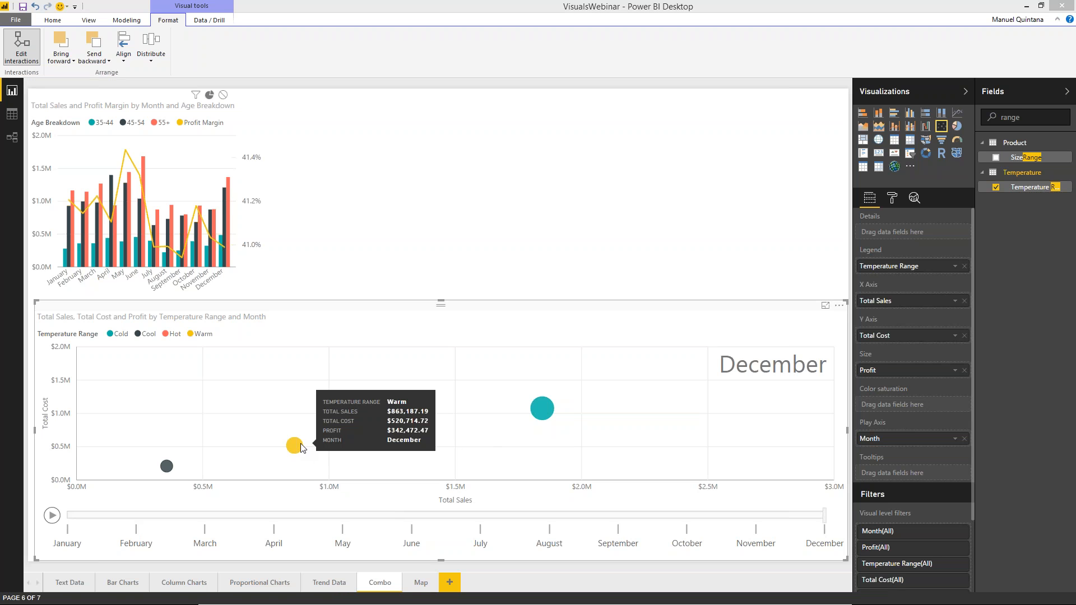
left_click(51, 516)
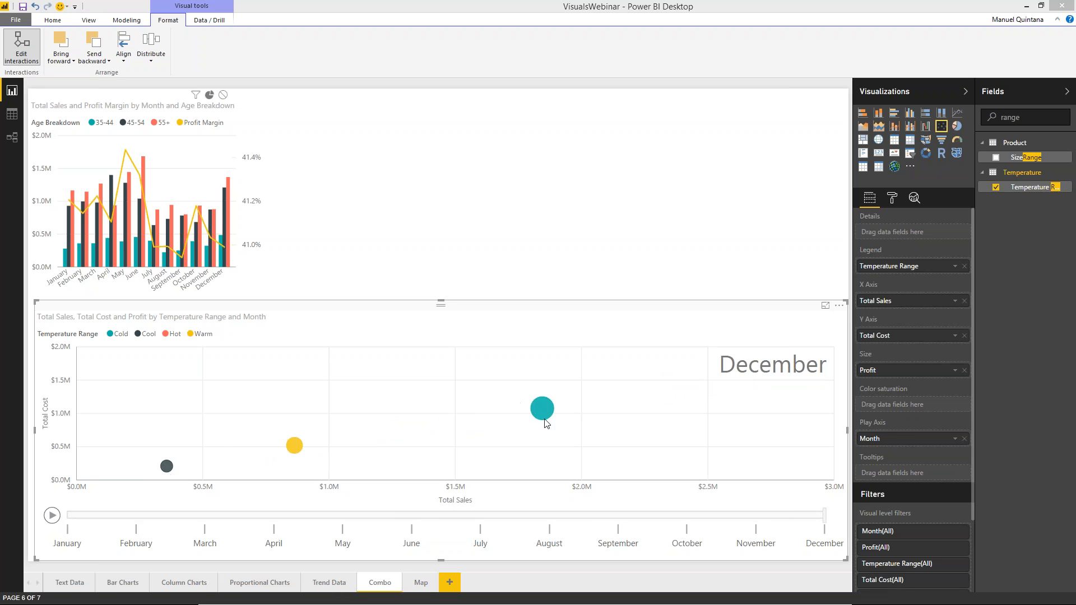
left_click(546, 416)
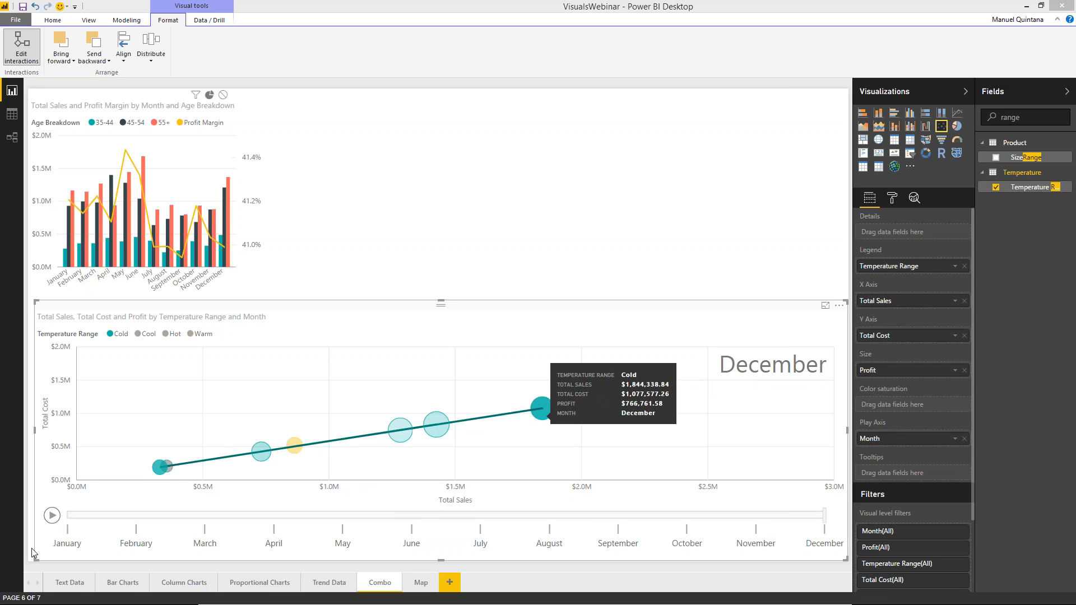
left_click(53, 520)
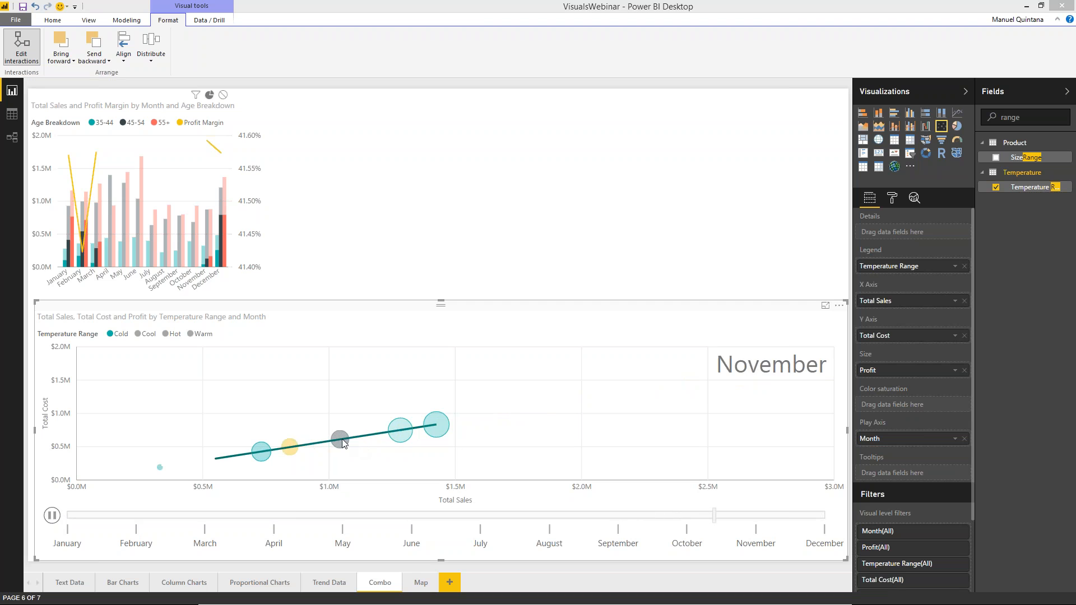
left_click(170, 469)
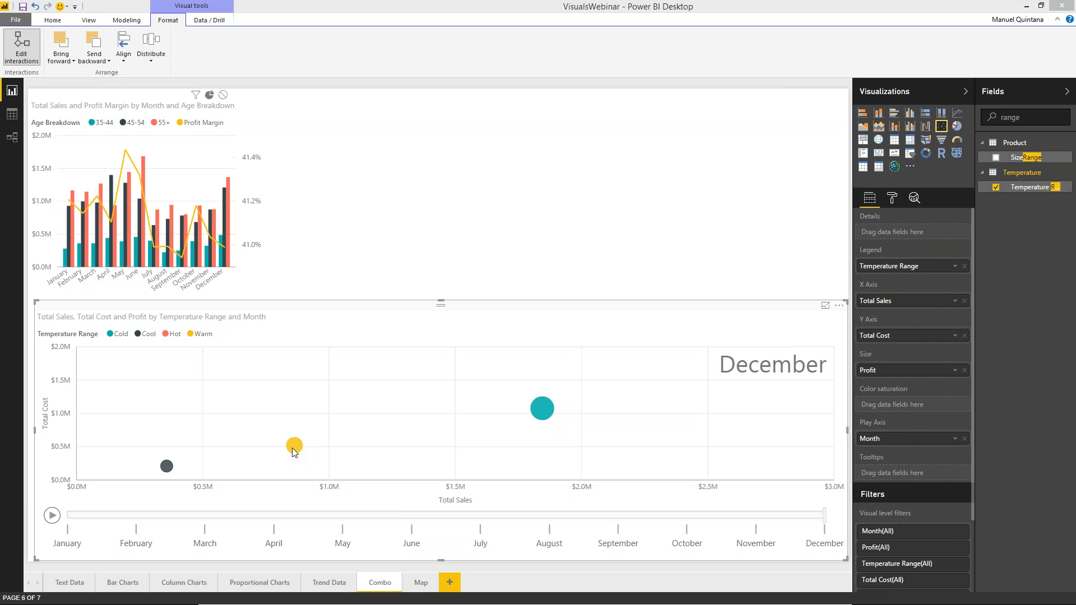
- On the Map page, add a map visual, place it in the page's upper-left corner and enlarge it
left_click(421, 582)
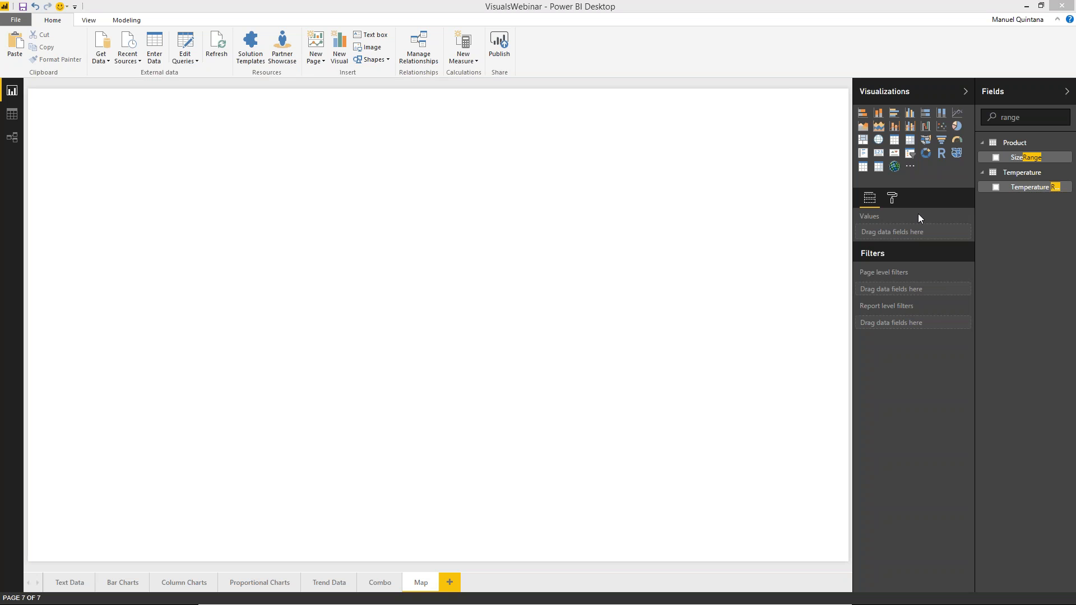
left_click(879, 141)
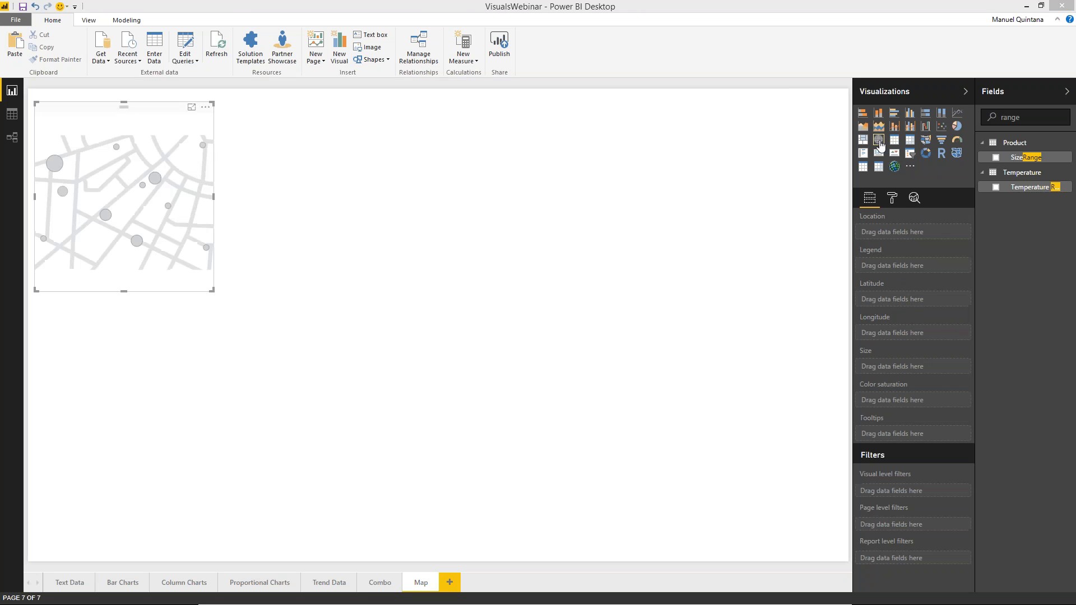
left_click_drag(144, 108, 137, 96)
left_click_drag(207, 277, 280, 295)
left_click(761, 228)
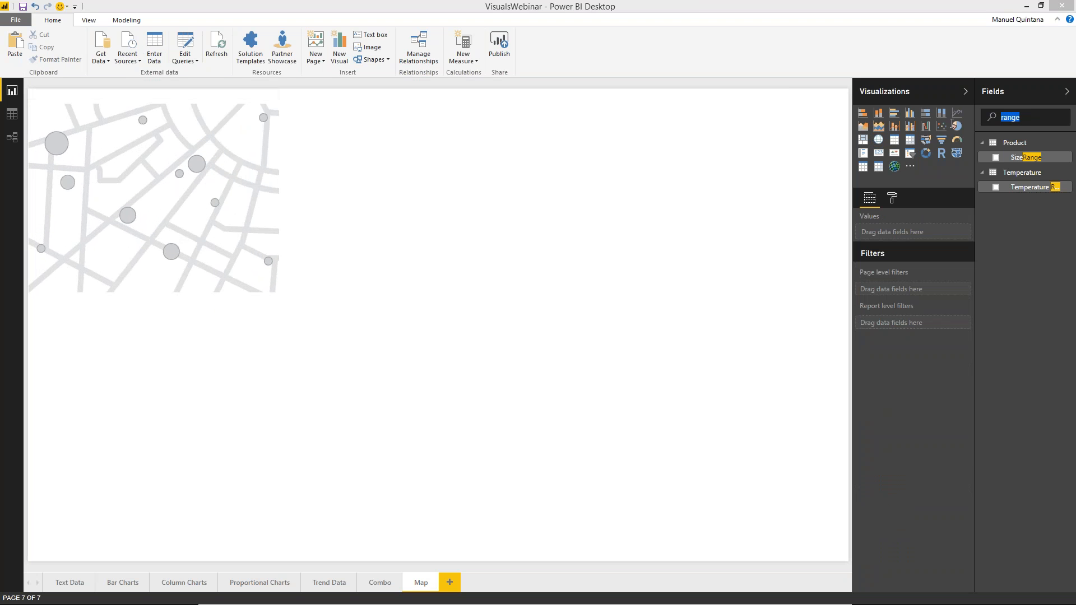
left_click(248, 96)
- Find the City State field in the Geography table and check its formula and data category options
left_click_drag(1034, 117, 988, 121)
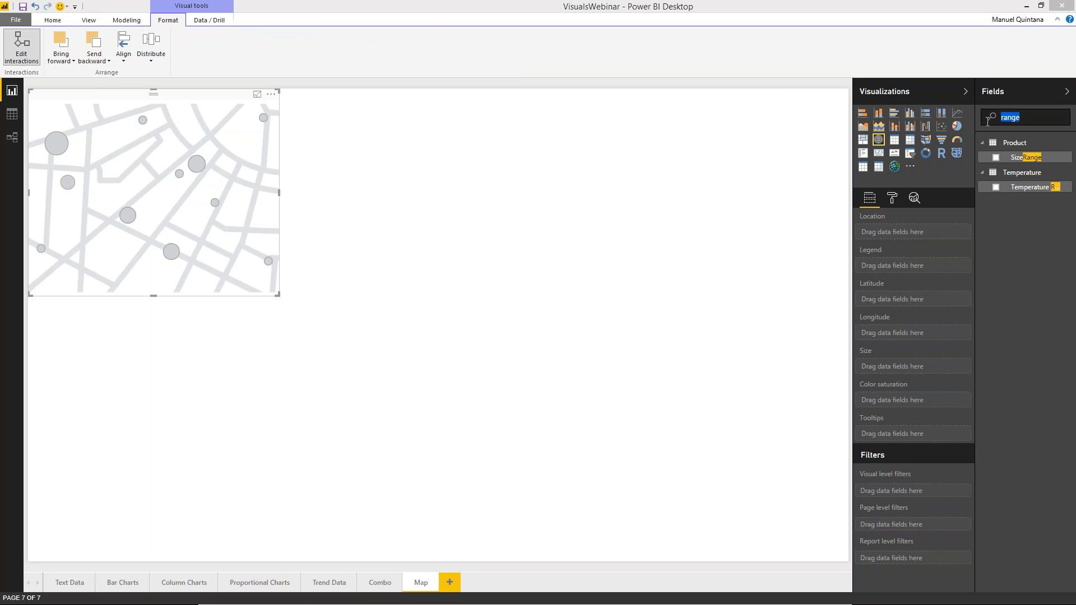
type("city")
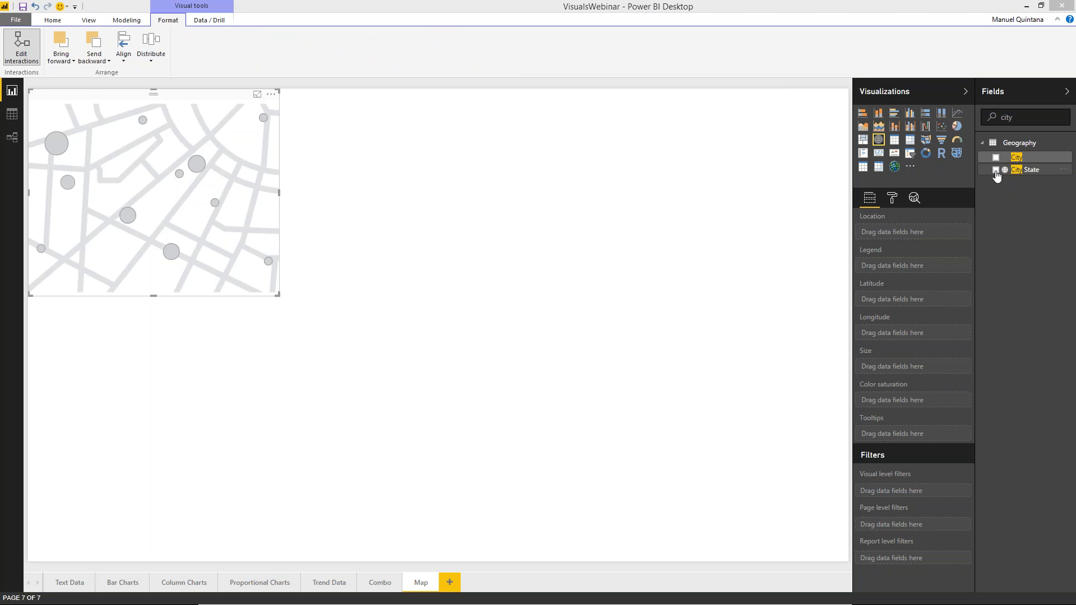
left_click(1021, 170)
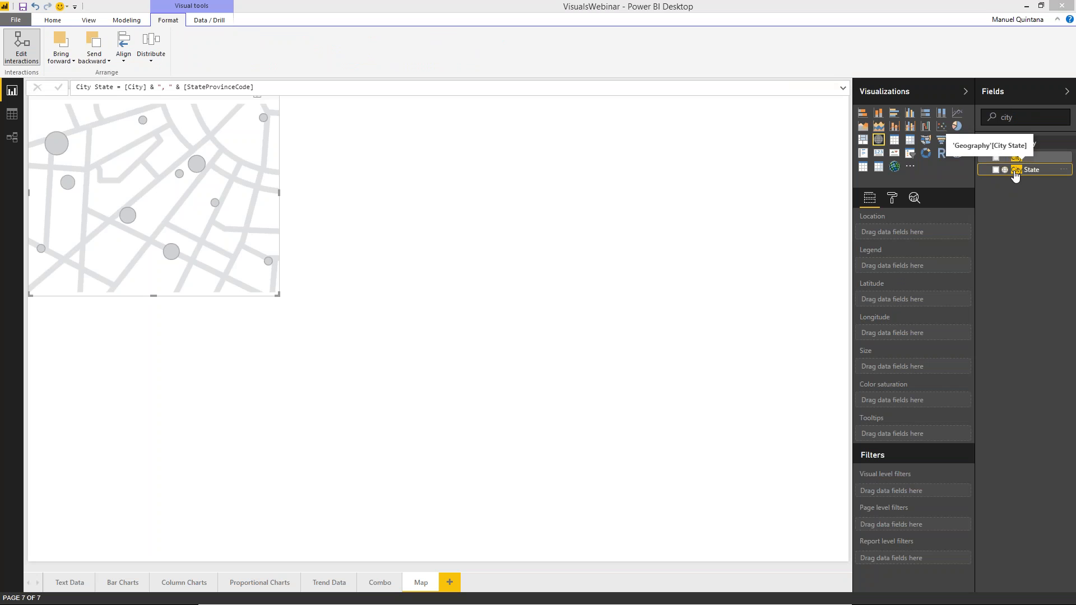
left_click(123, 19)
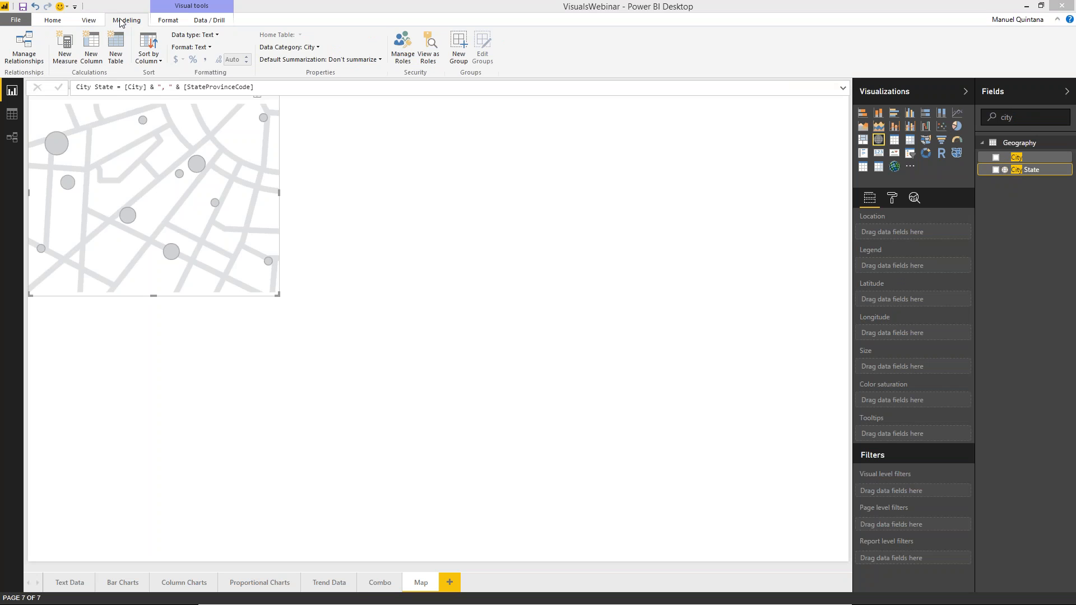
left_click(308, 48)
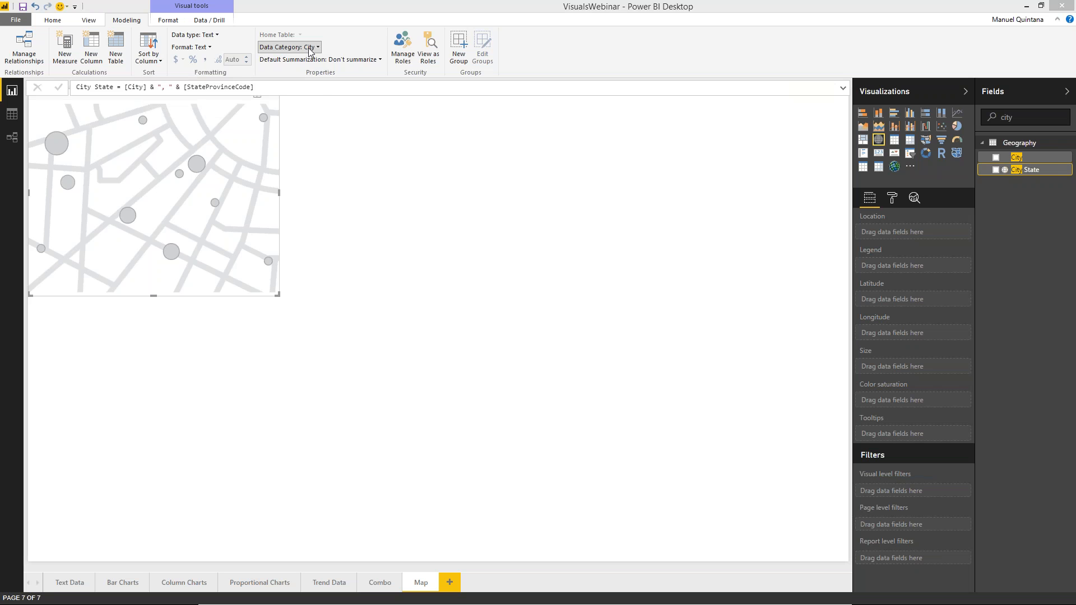
left_click(318, 49)
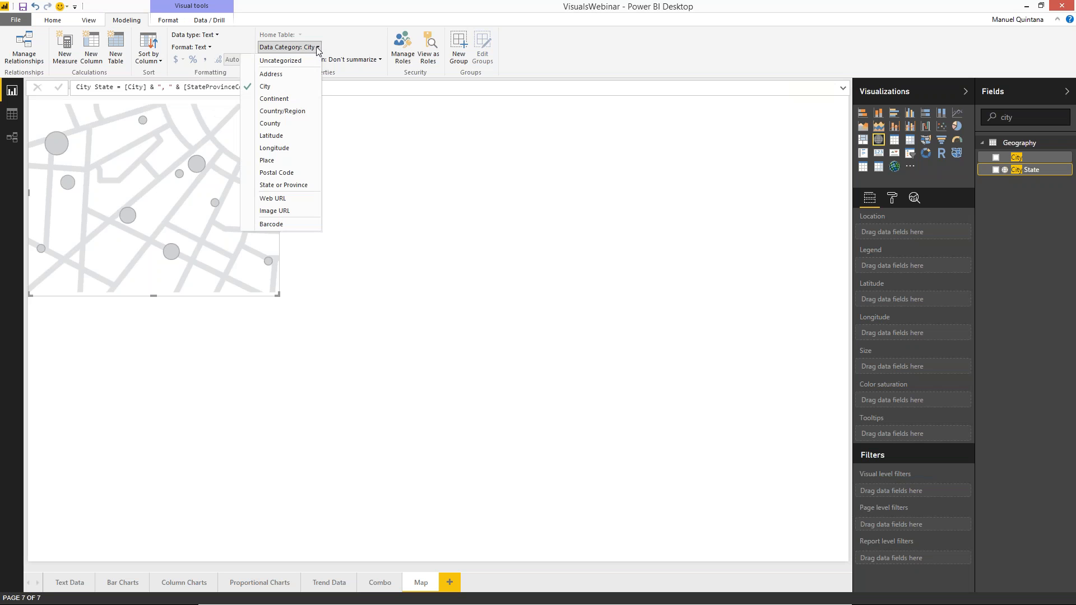
left_click(318, 49)
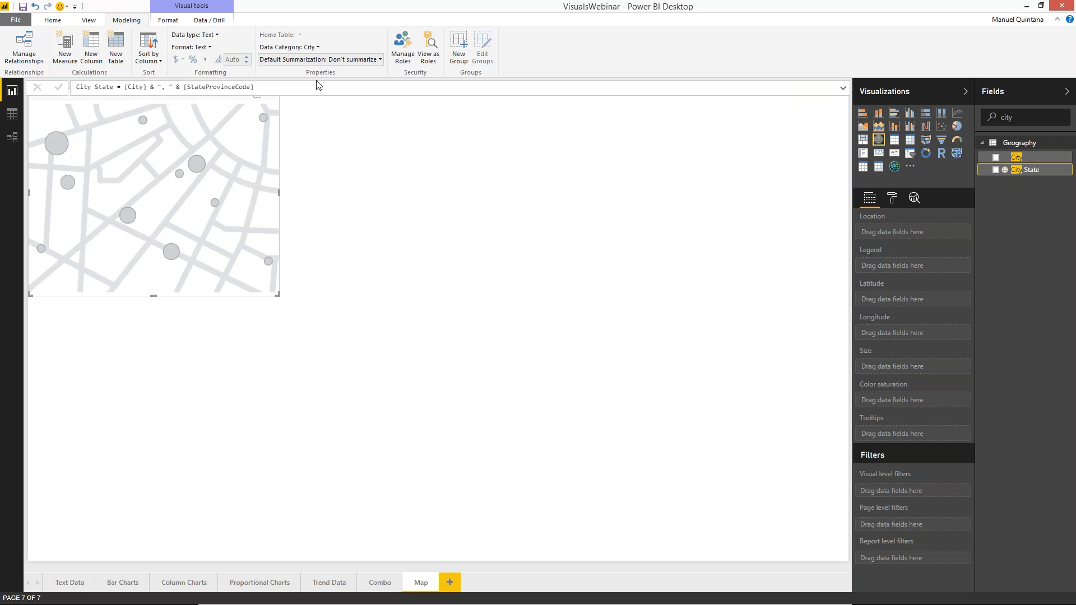
- Set City State as the map's location and Total Sales as its bubble size
left_click(995, 169)
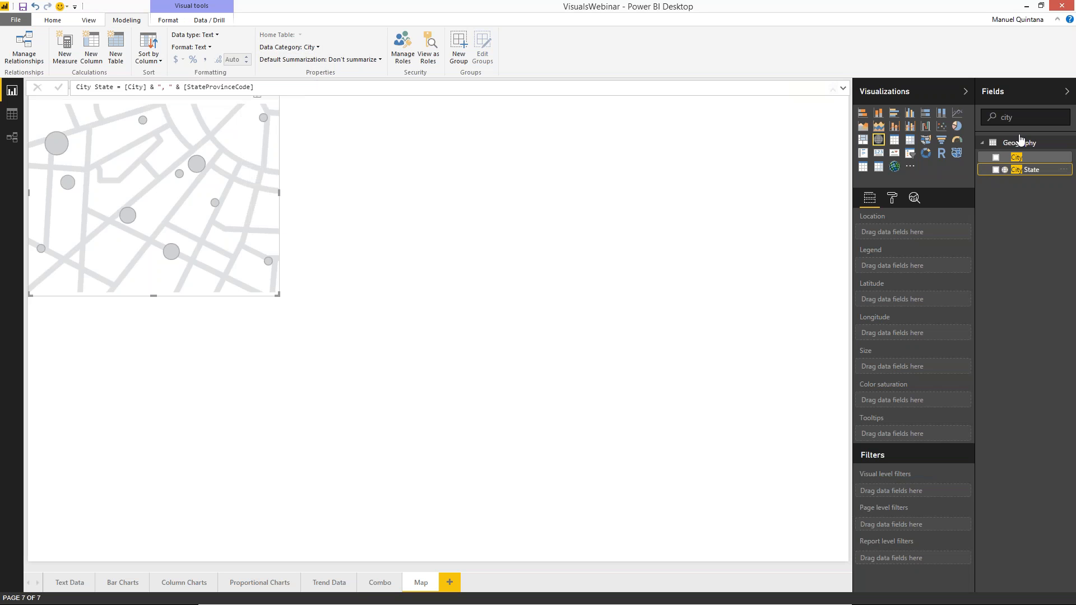
double_click(994, 124)
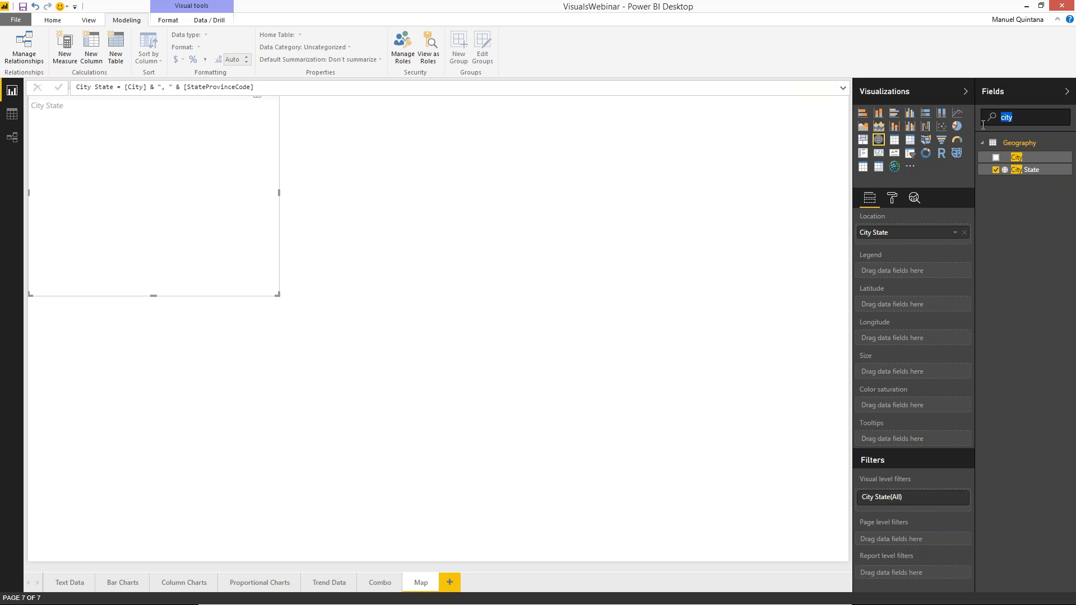
type("total")
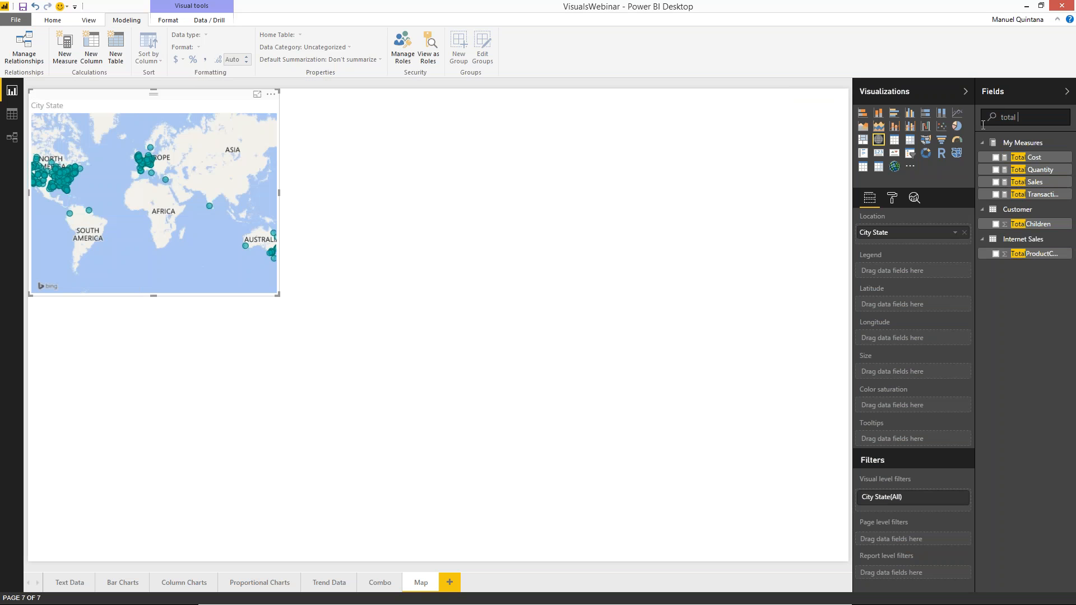
type(" sales")
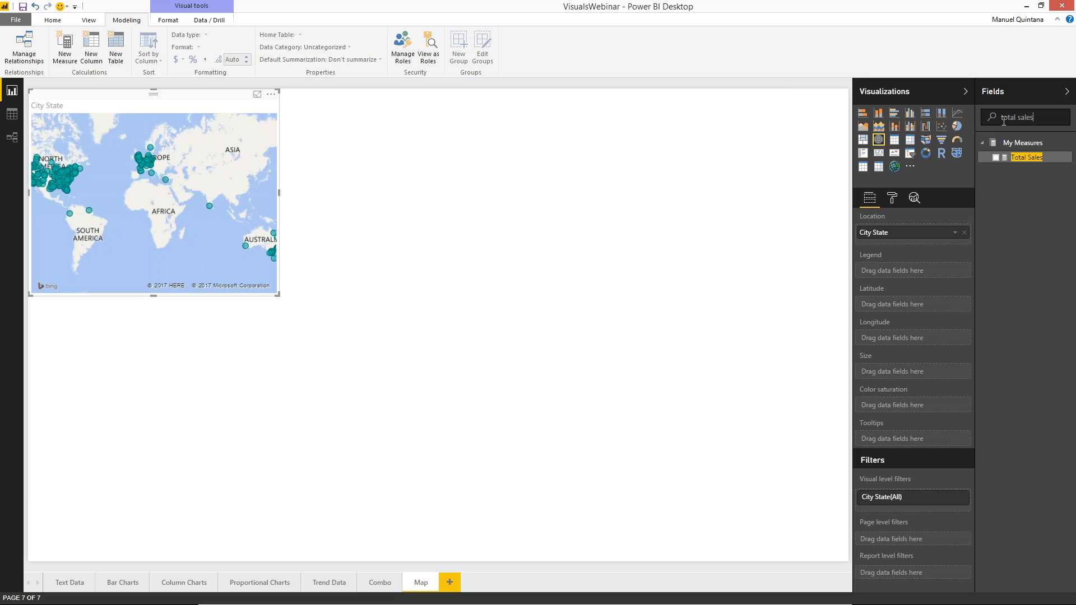
left_click(996, 157)
- Add the Age Breakdown field from the Customer table as the city map's legend
left_click_drag(1040, 116, 998, 110)
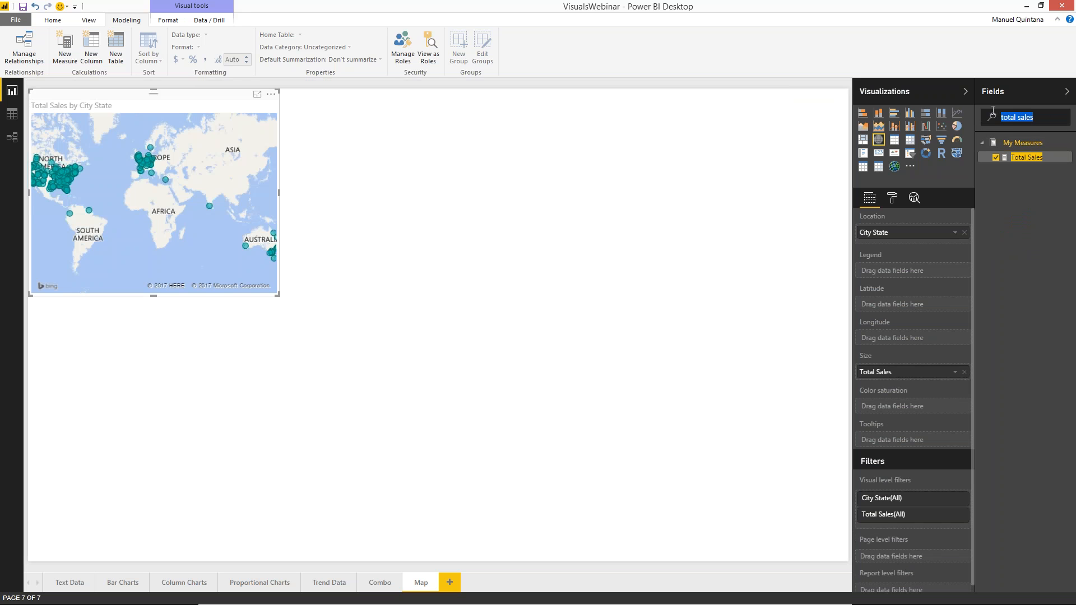
type("age bre")
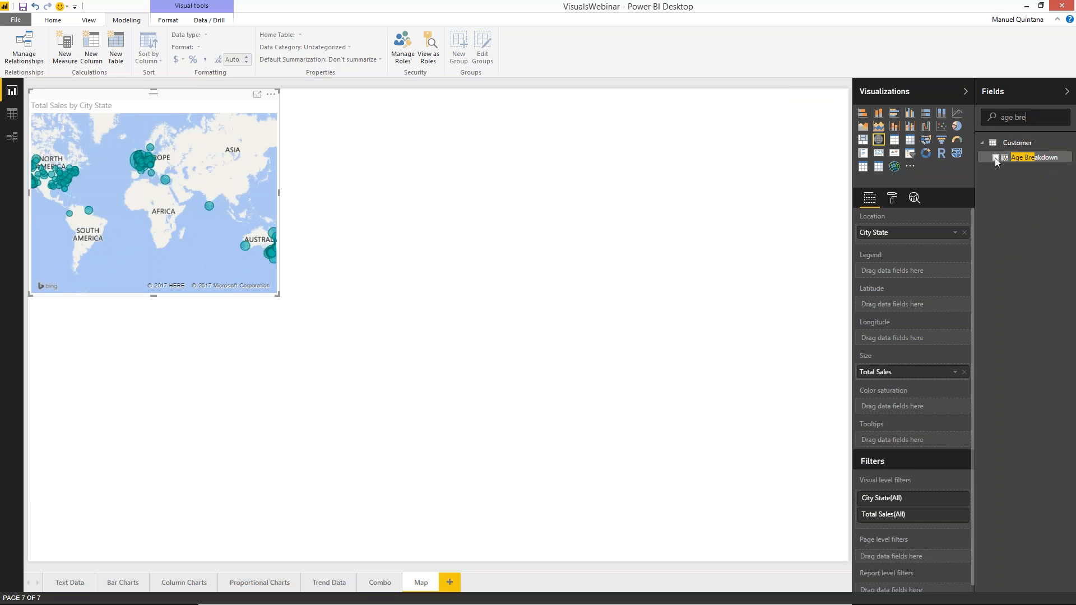
left_click(996, 160)
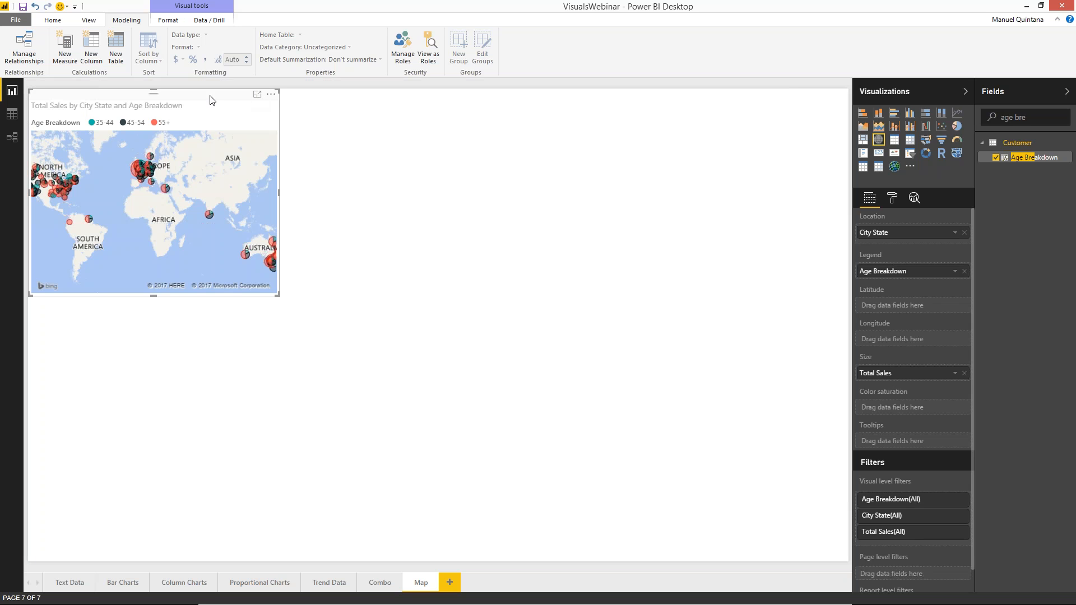
- Show the city map in focus mode and turn off auto zoom in its map controls
left_click(257, 95)
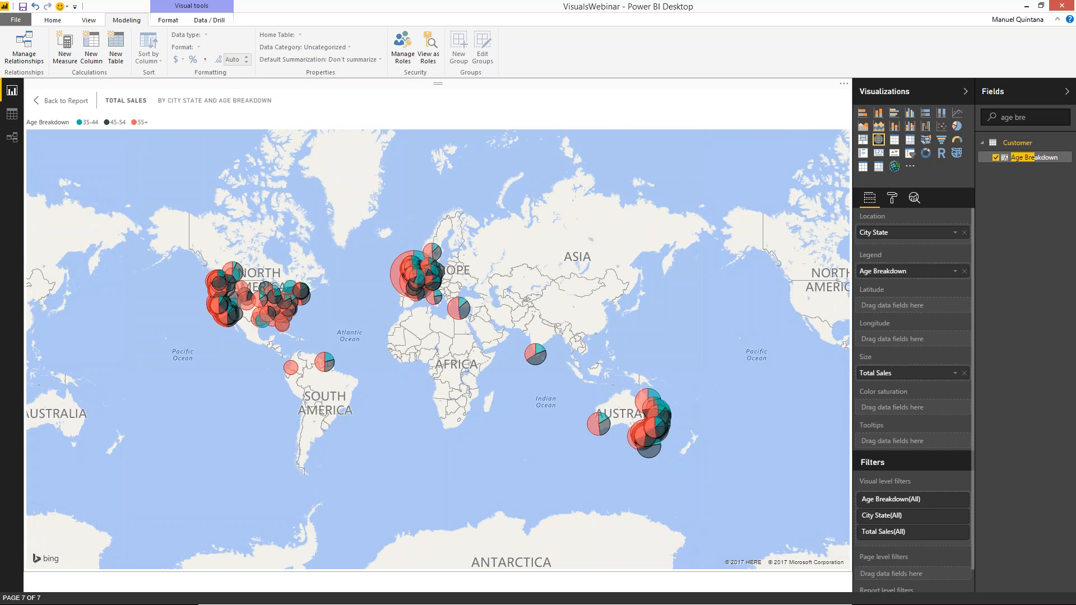
scroll(351, 370, "up", 3)
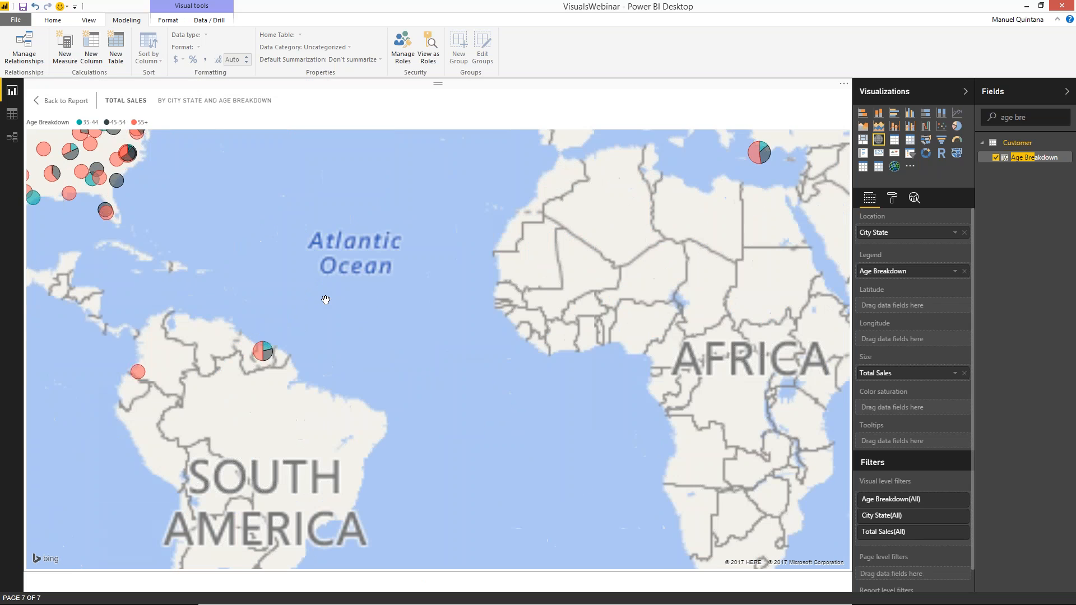
left_click_drag(46, 176, 194, 277)
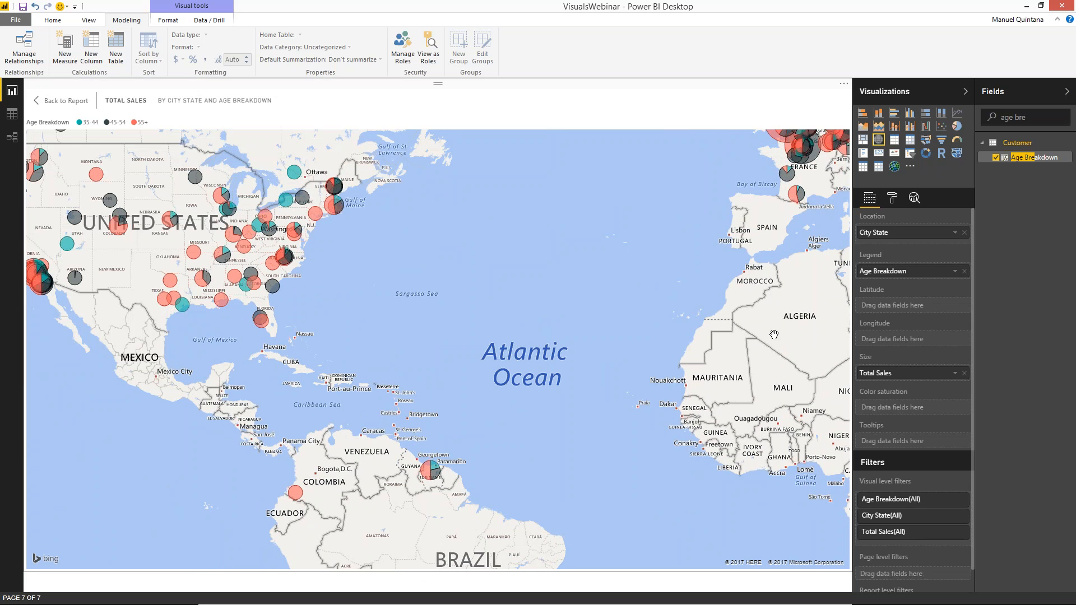
left_click(892, 198)
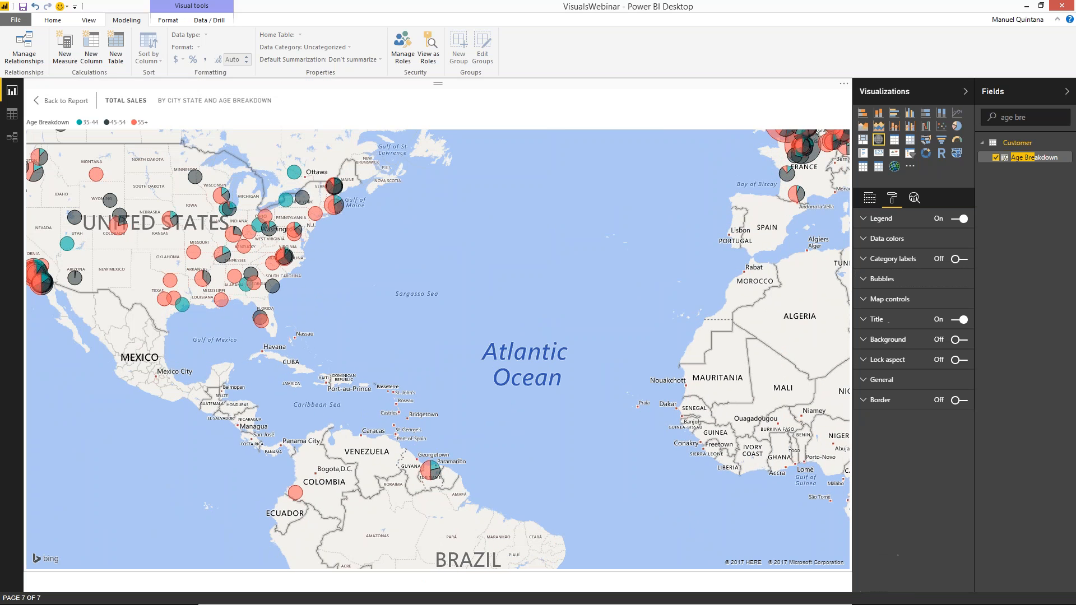
left_click(868, 300)
left_click(955, 320)
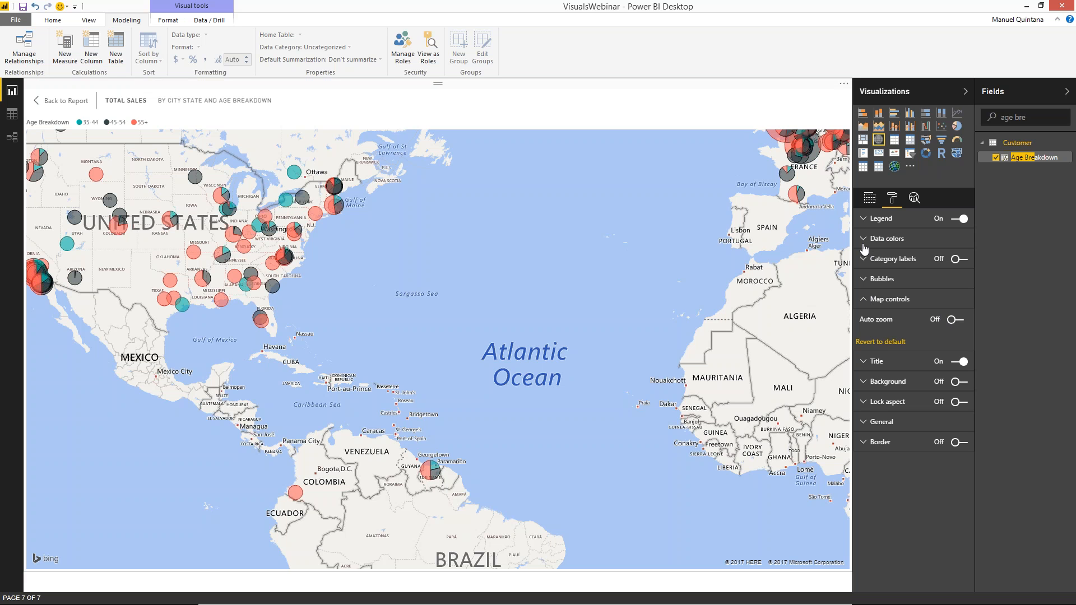
- Try category labels on the city map and turn them off again
left_click(964, 261)
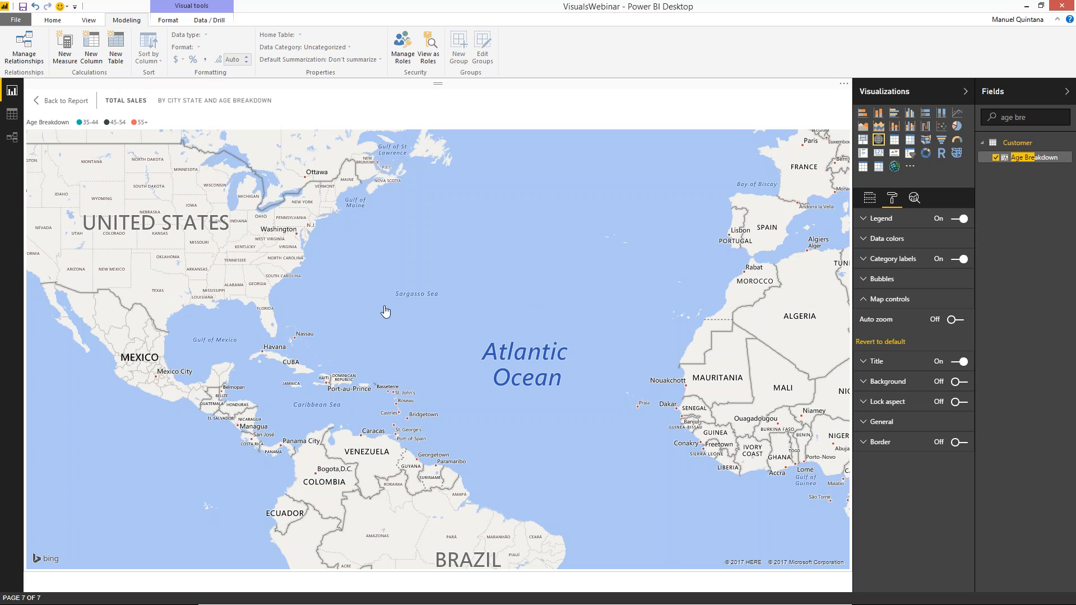
left_click_drag(379, 312, 482, 330)
left_click(956, 261)
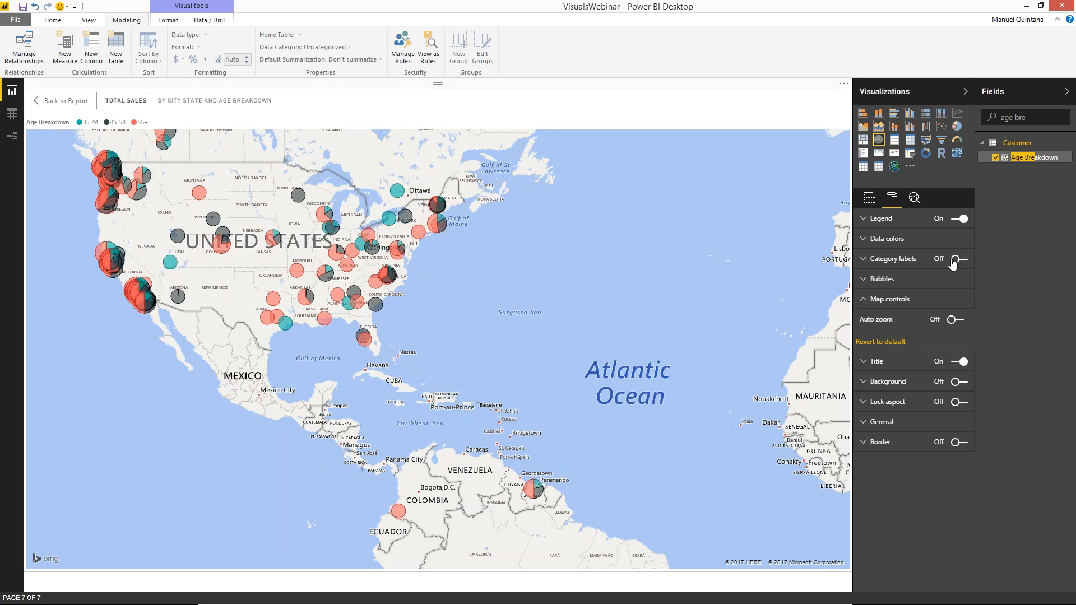
- Return to the report page and centre the city map on the eastern United States
left_click(40, 105)
left_click(428, 207)
left_click_drag(139, 171, 235, 240)
left_click(560, 195)
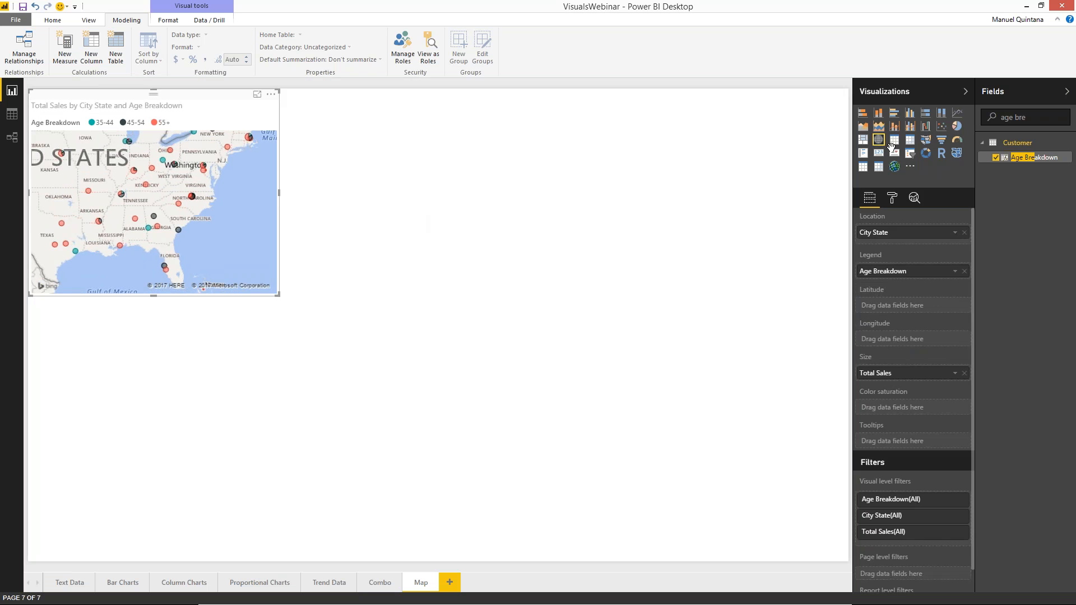
- Add a filled map visual, place it beside the city map along the page's upper edge and enlarge it
left_click(926, 140)
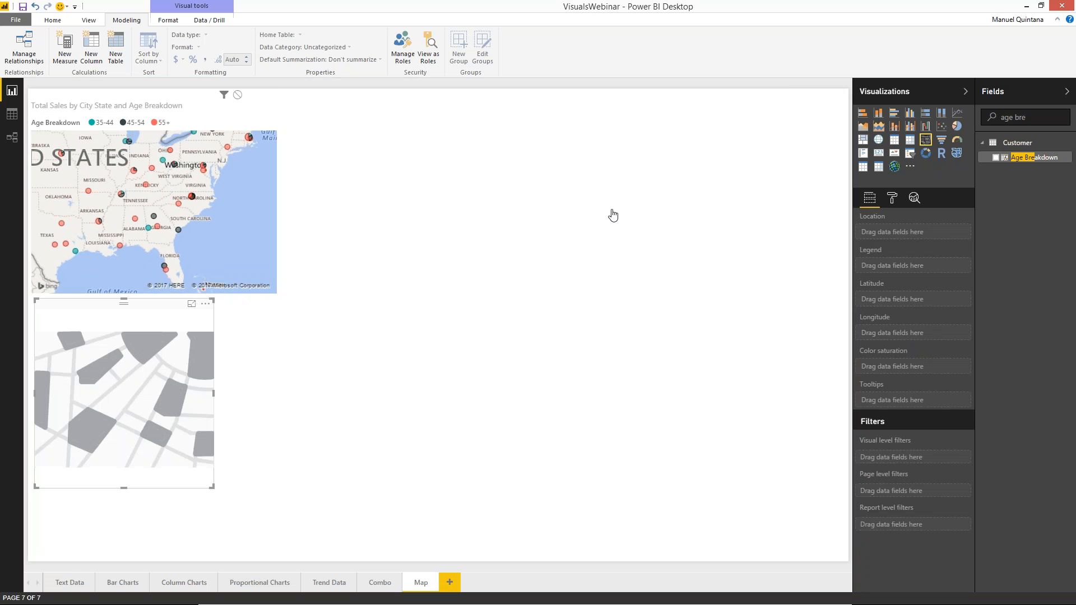
left_click_drag(158, 306, 398, 94)
left_click_drag(486, 277, 764, 299)
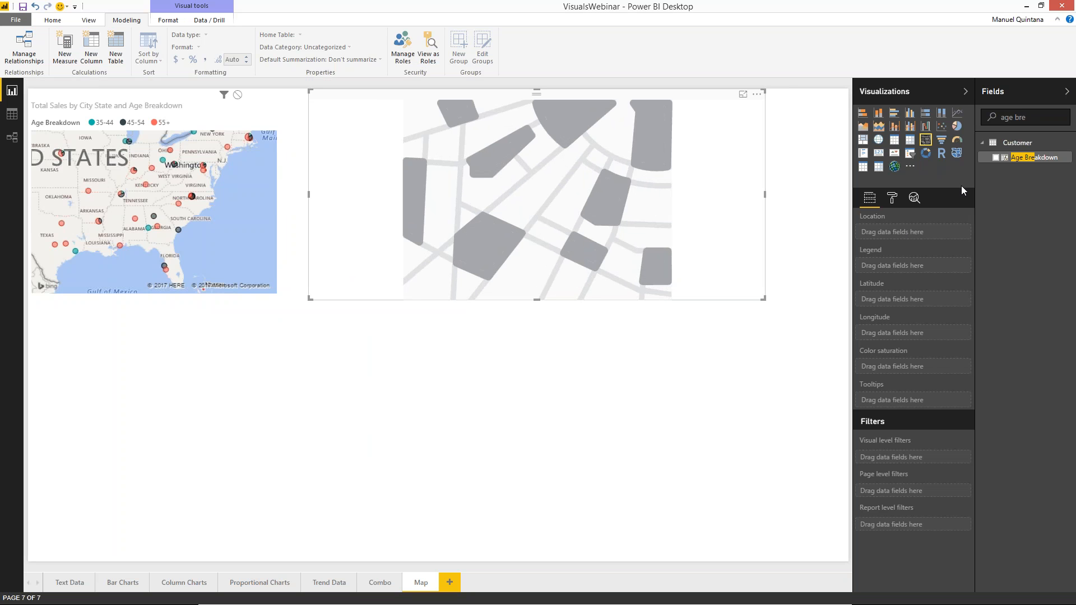
- Set StateProvinceCode as the filled map's location and Total Sales as its color saturation, and focus it on the United States
left_click_drag(1032, 117, 966, 125)
type("provinceco")
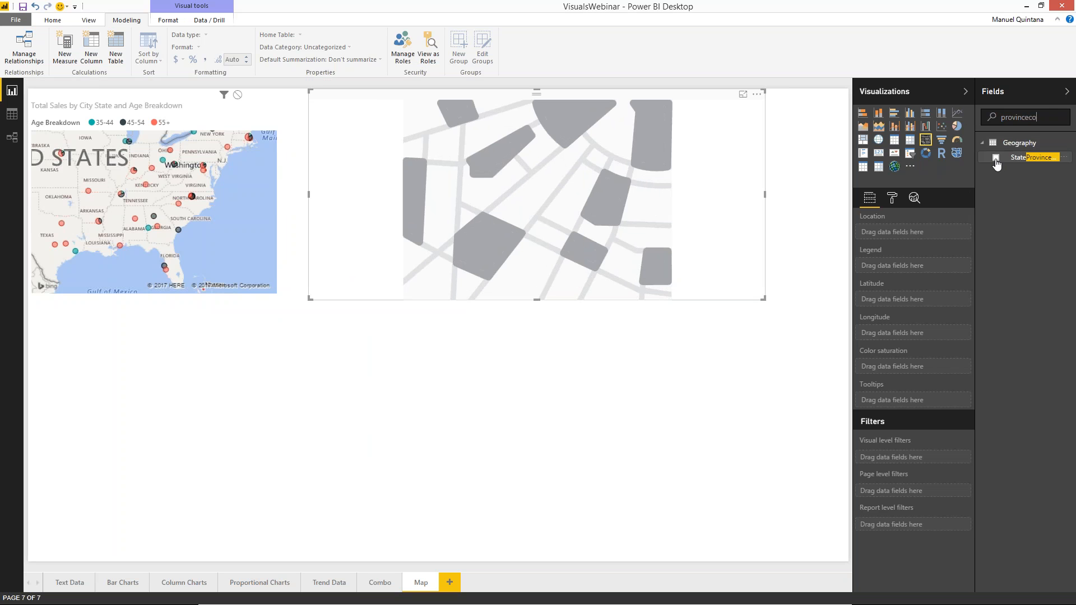
left_click_drag(1037, 118, 997, 117)
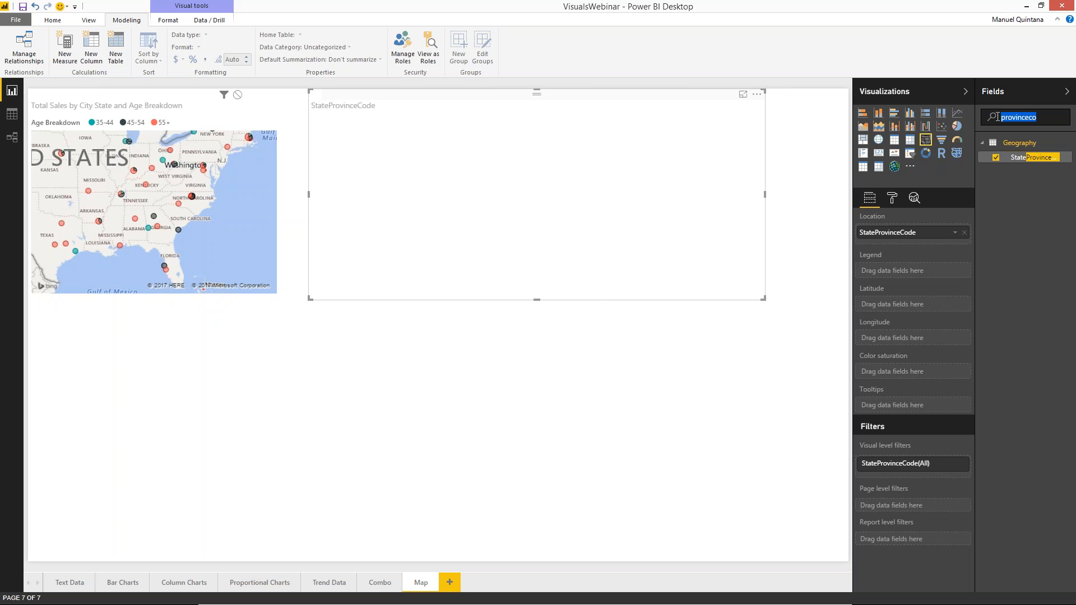
type("total sales")
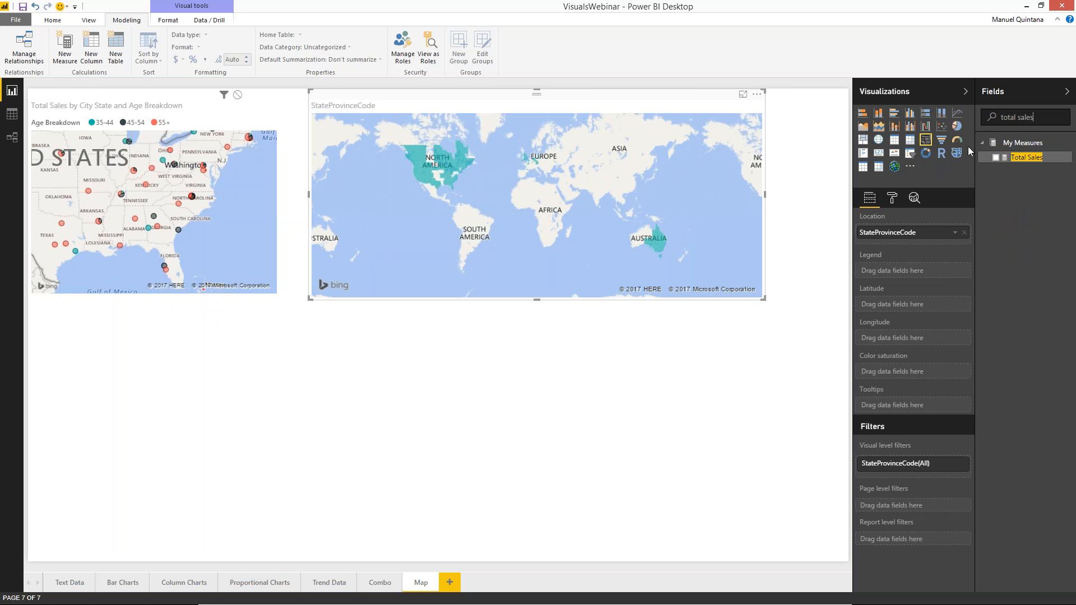
left_click(995, 158)
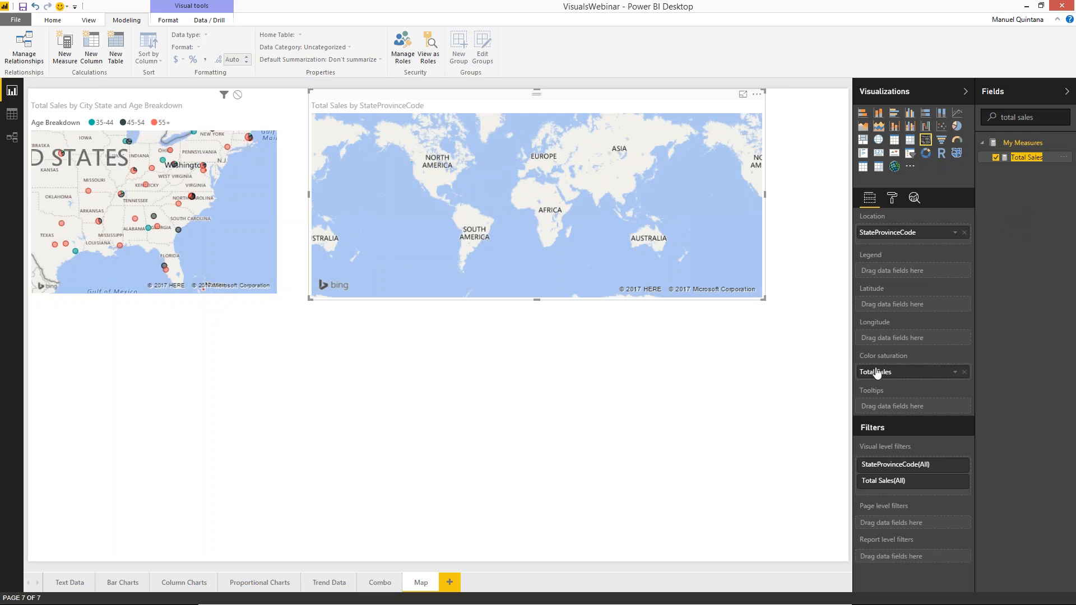
scroll(465, 201, "up", 3)
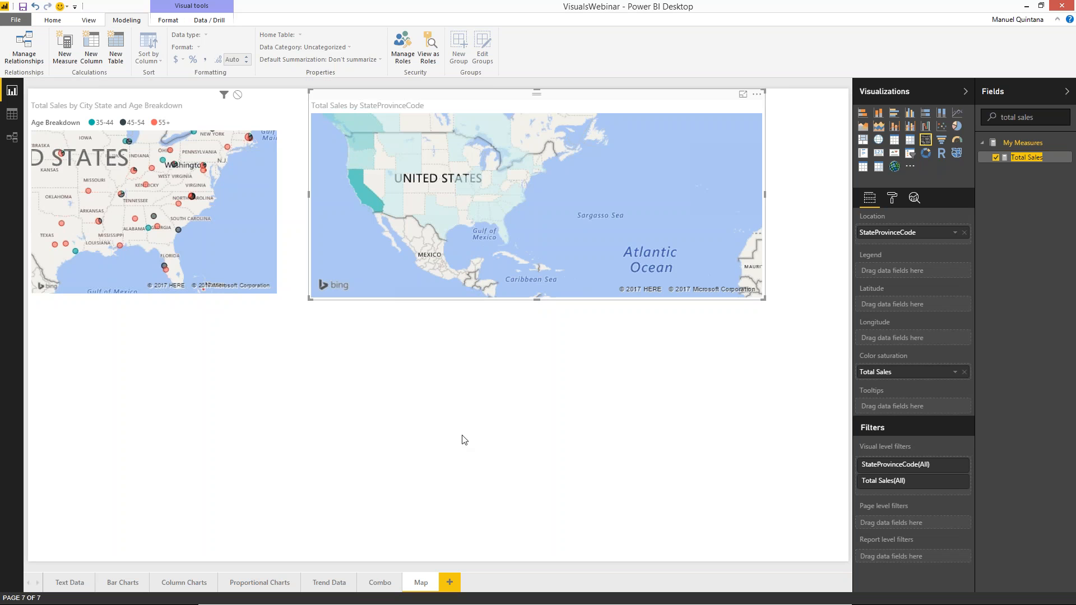
- Add an ArcGIS map visual below the city map and enlarge it towards the page's lower edge
left_click(428, 457)
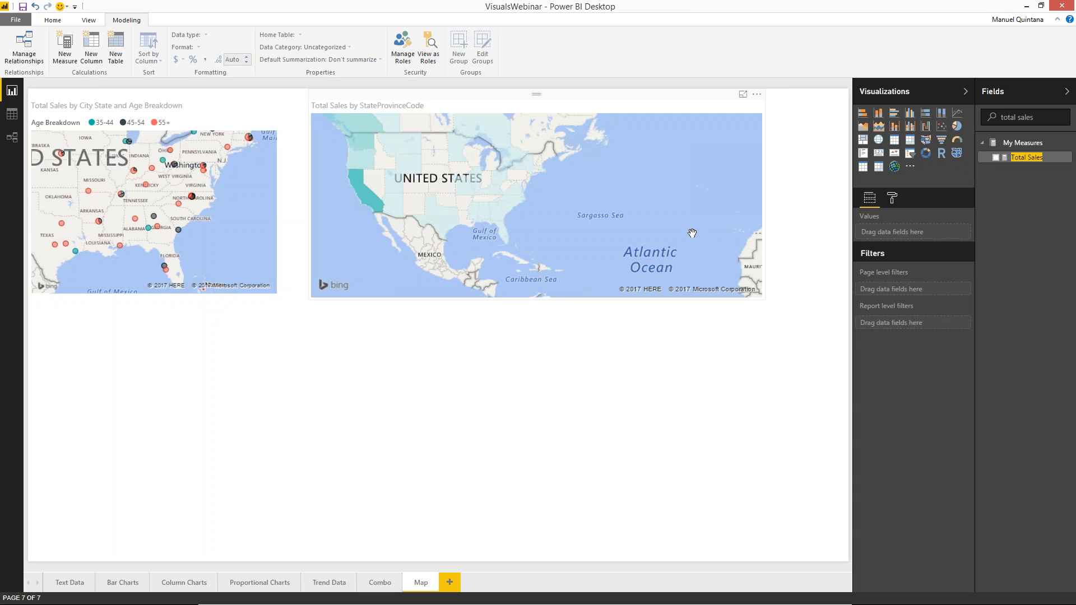
left_click(894, 169)
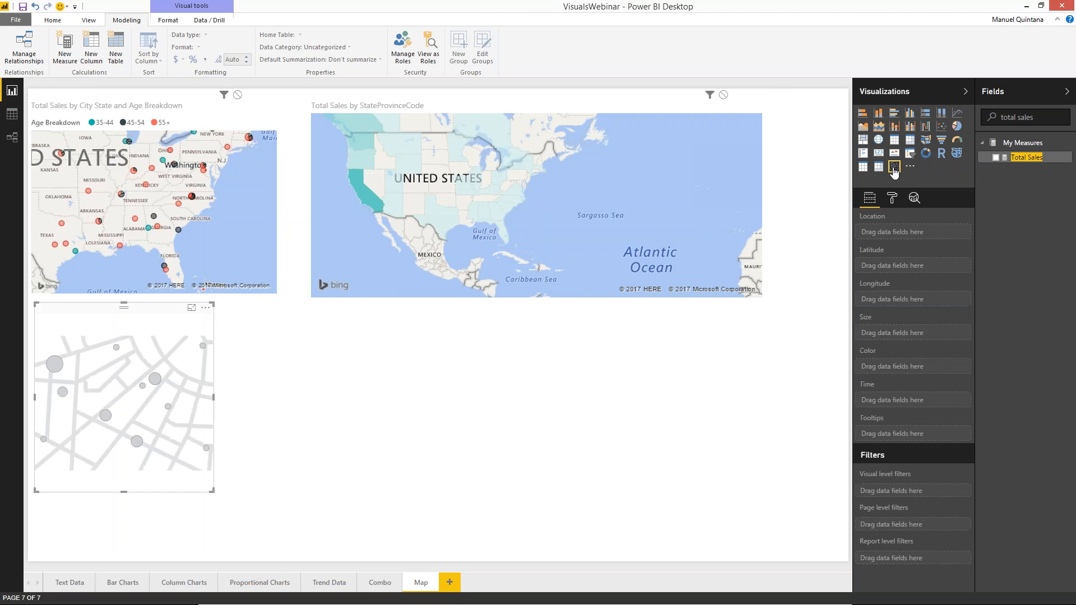
left_click_drag(211, 491, 319, 560)
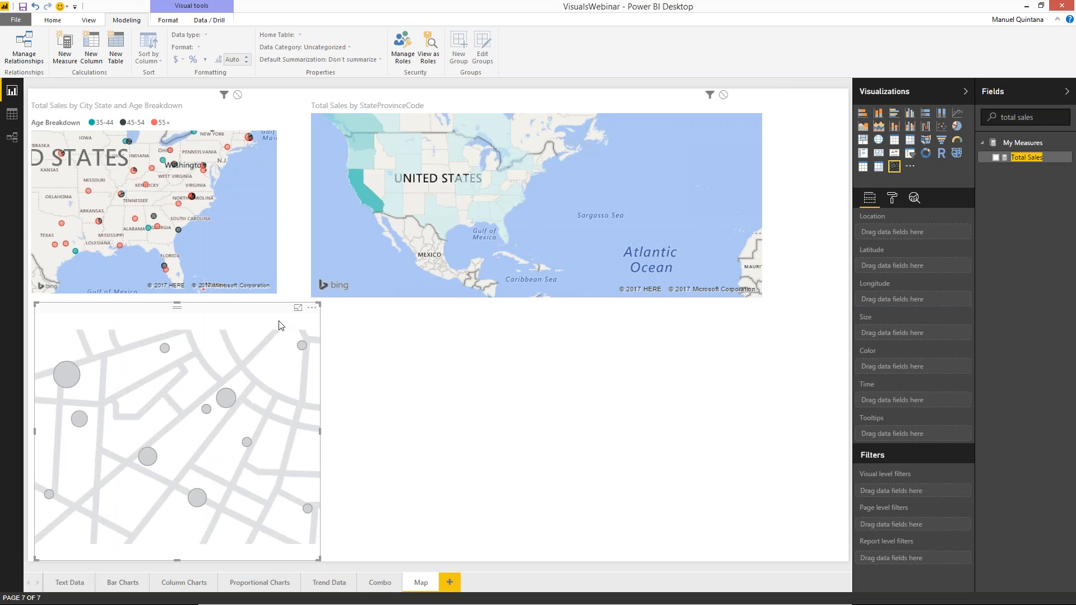
- Set City State as the ArcGIS map's location and Total Sales as its bubble size
left_click_drag(1037, 118, 983, 120)
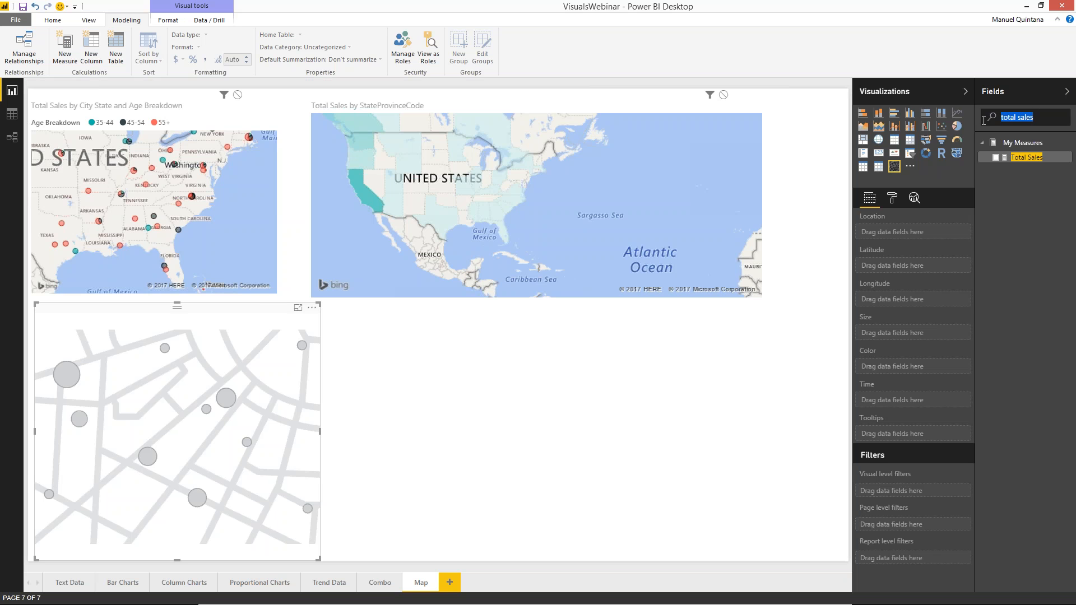
type("city sate")
key("BackSpace")
key("BackSpace")
key("BackSpace")
type("t")
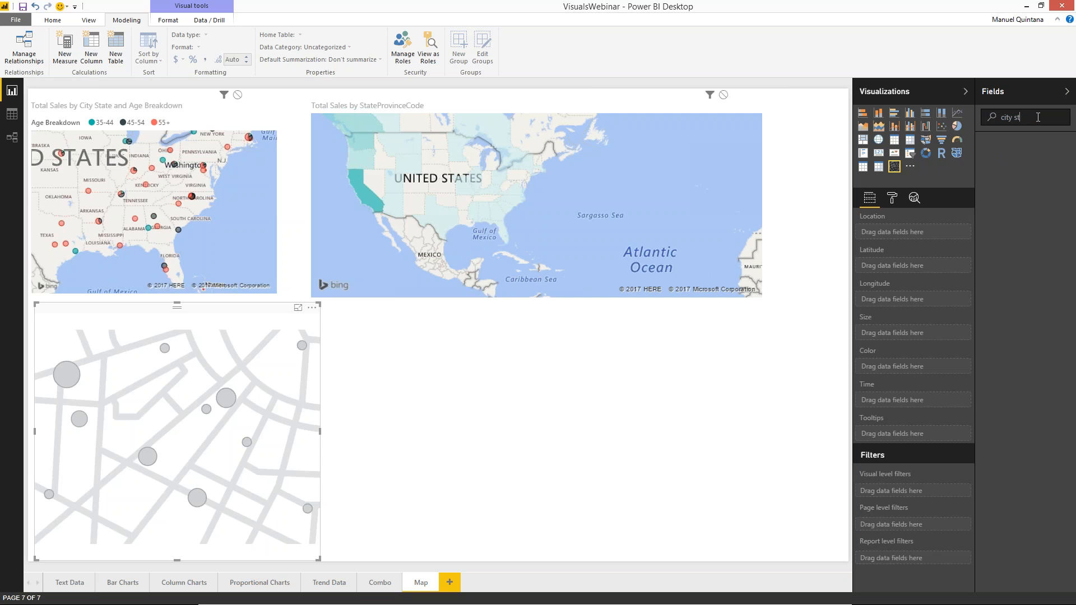
left_click(996, 158)
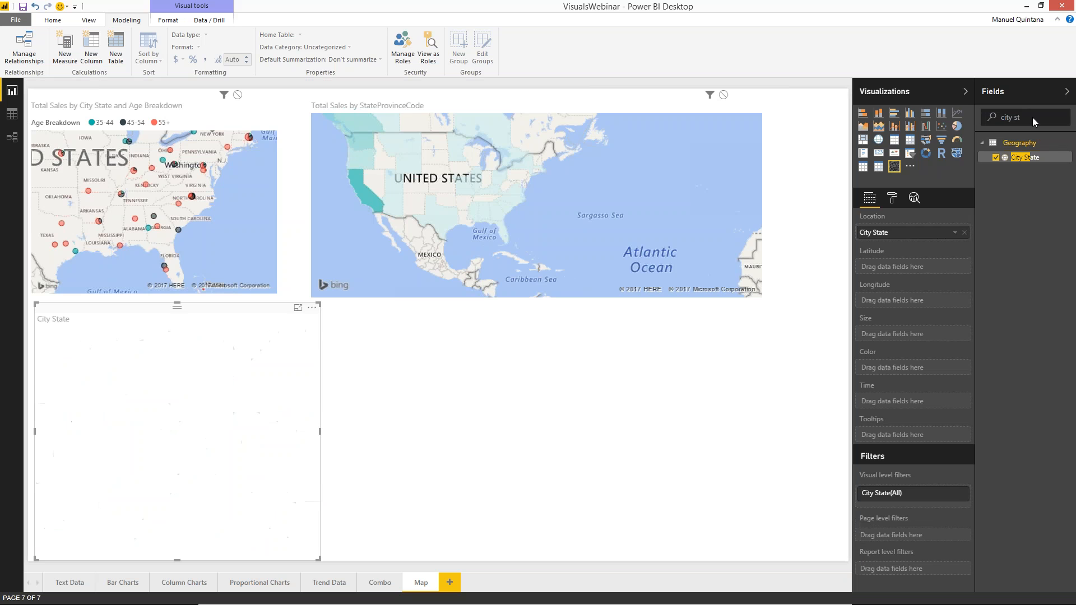
triple_click(1003, 118)
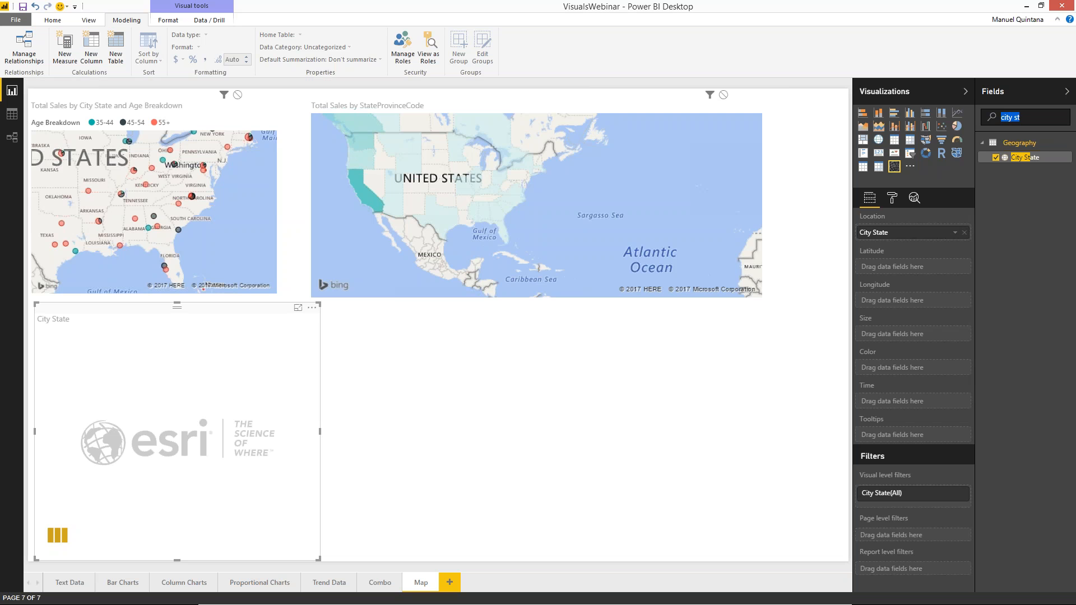
type("total")
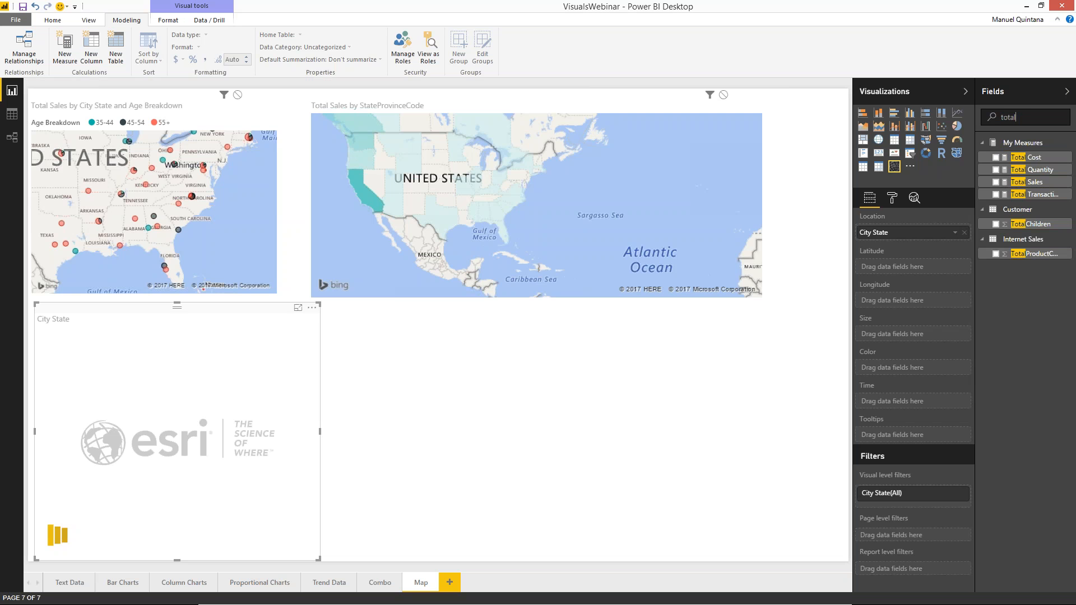
type(" sal")
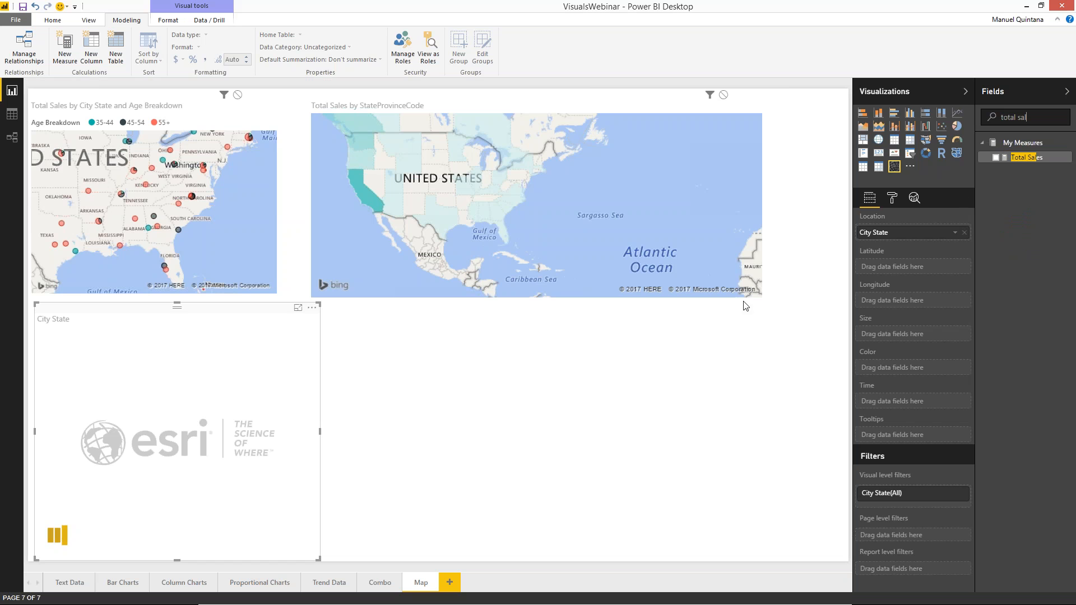
left_click(996, 159)
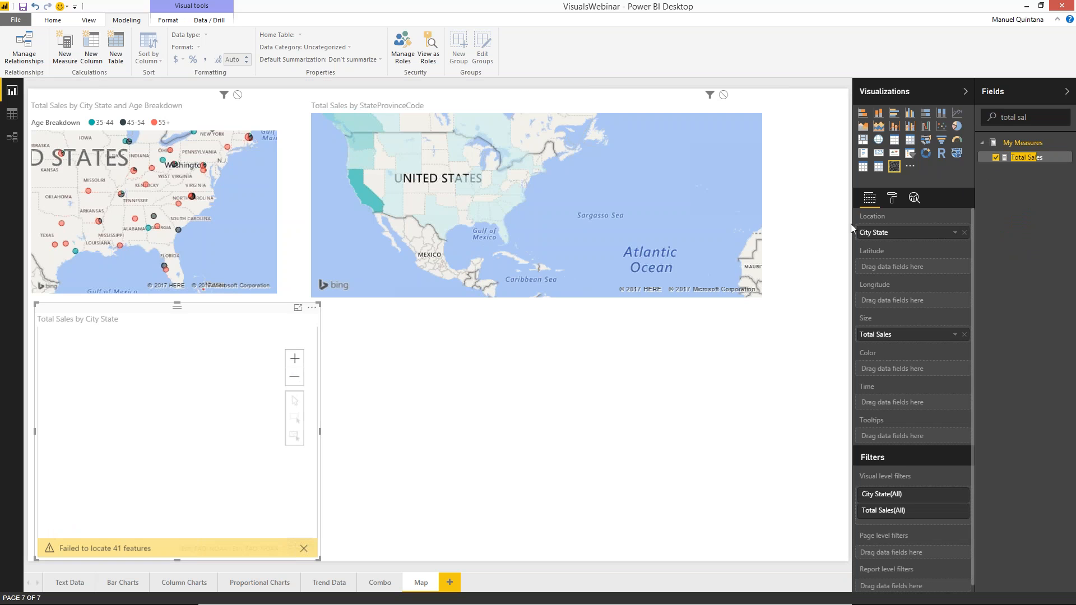
- Dismiss the ArcGIS map's warning about unlocated features and open the map for editing
left_click(893, 200)
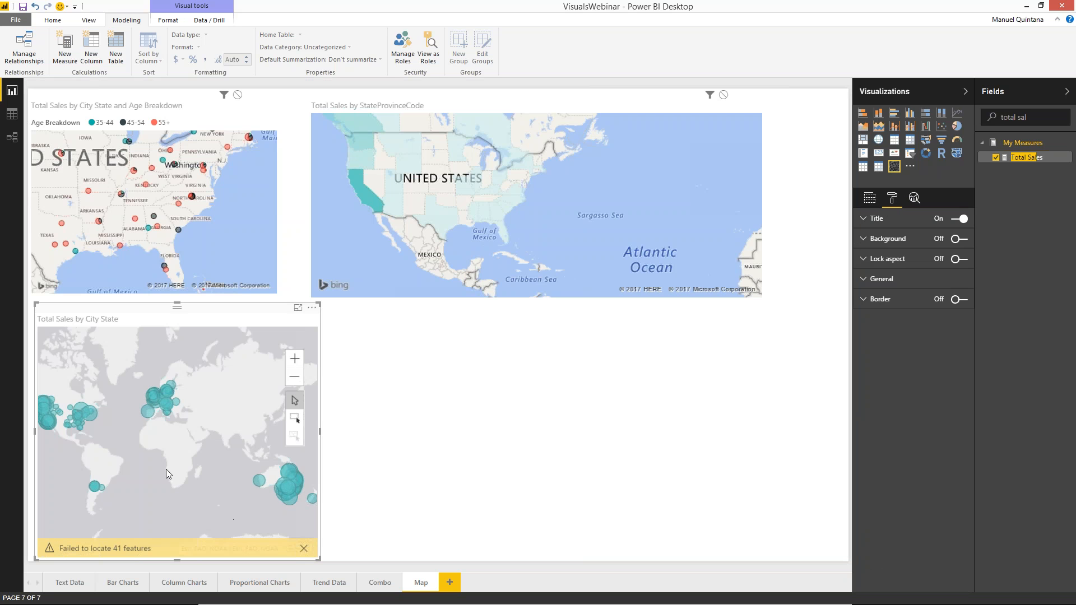
left_click_drag(166, 475, 208, 475)
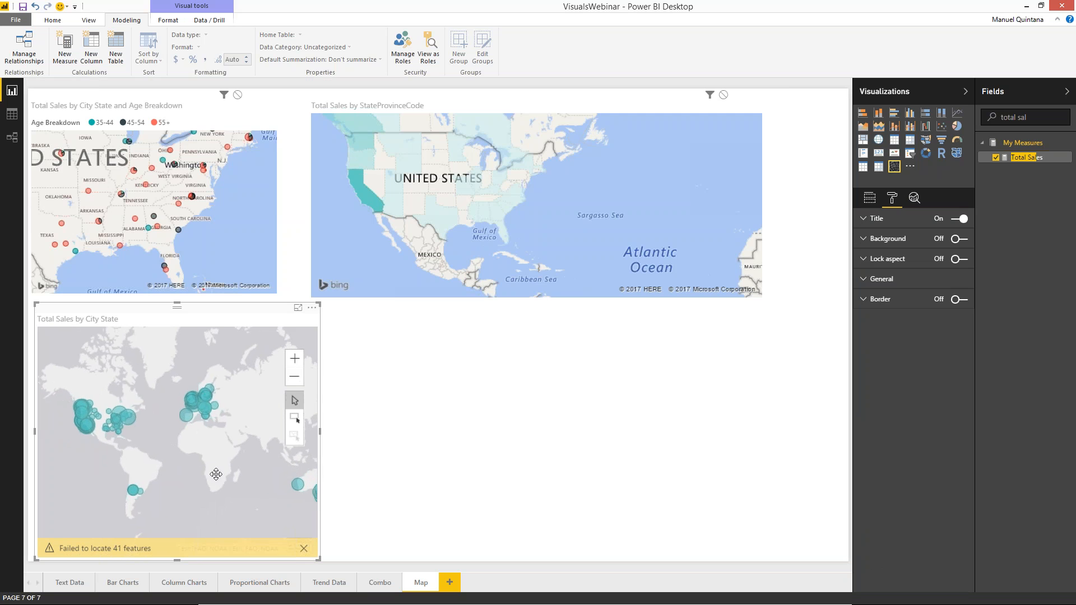
left_click(303, 548)
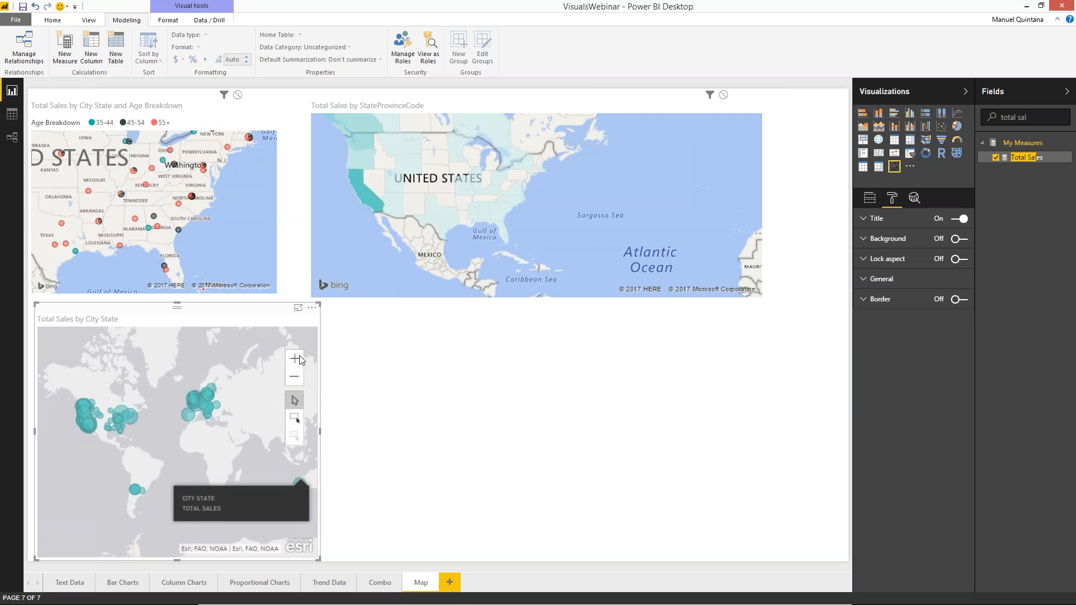
left_click(312, 308)
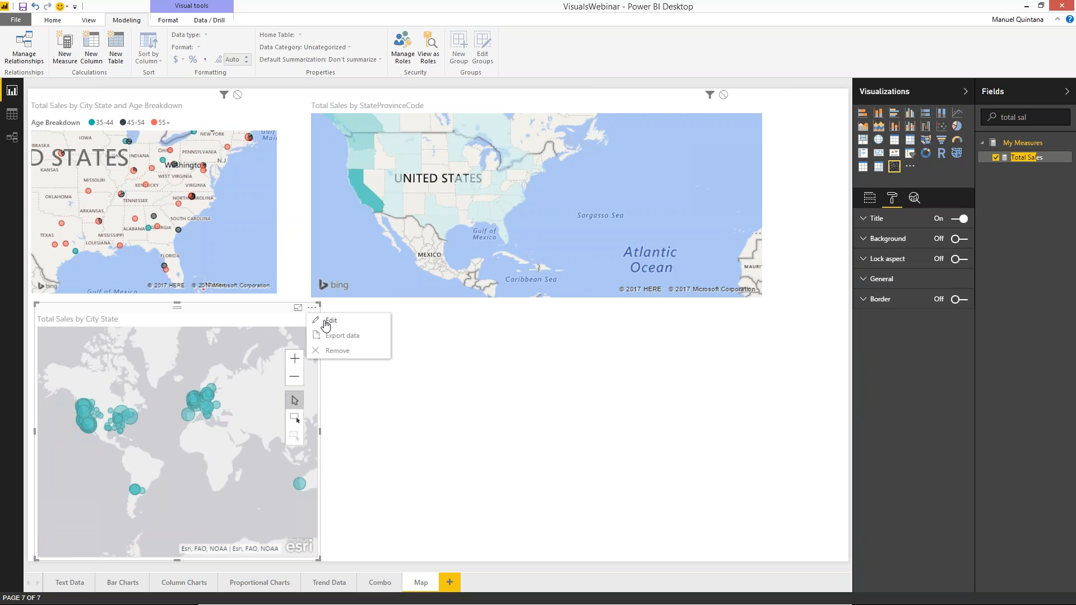
left_click(325, 324)
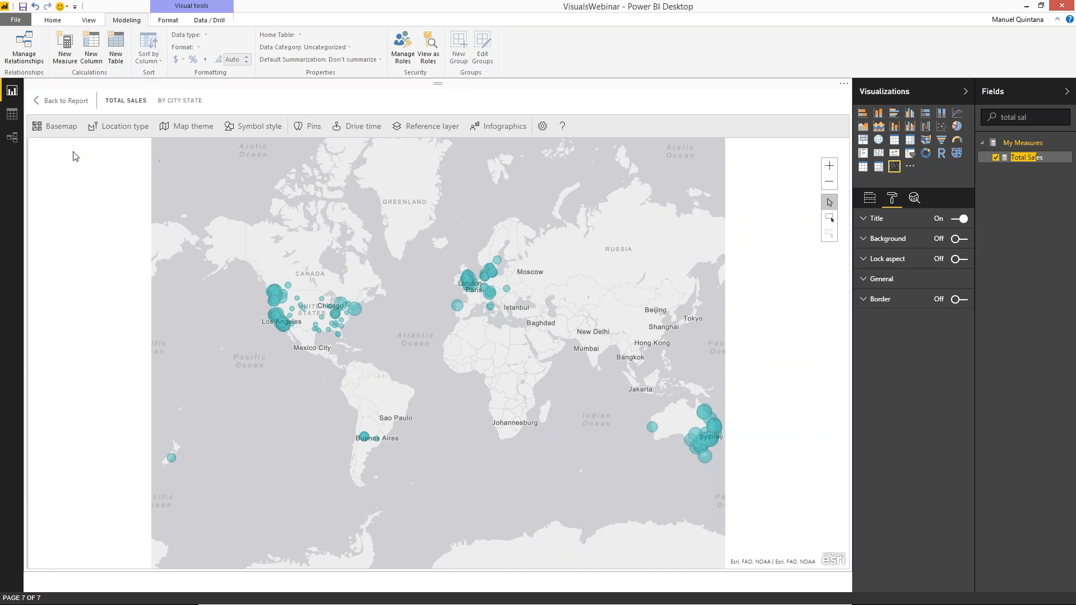
- Try the Dark Gray Canvas basemap on the ArcGIS map, and choose OpenStreetMap instead
left_click(51, 136)
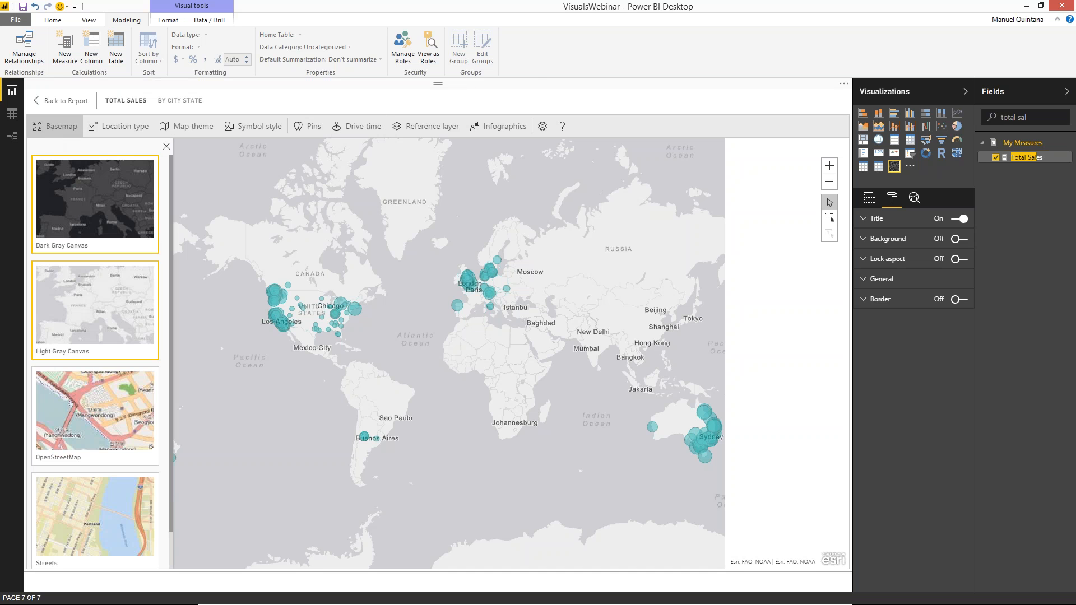
left_click(77, 209)
left_click(98, 435)
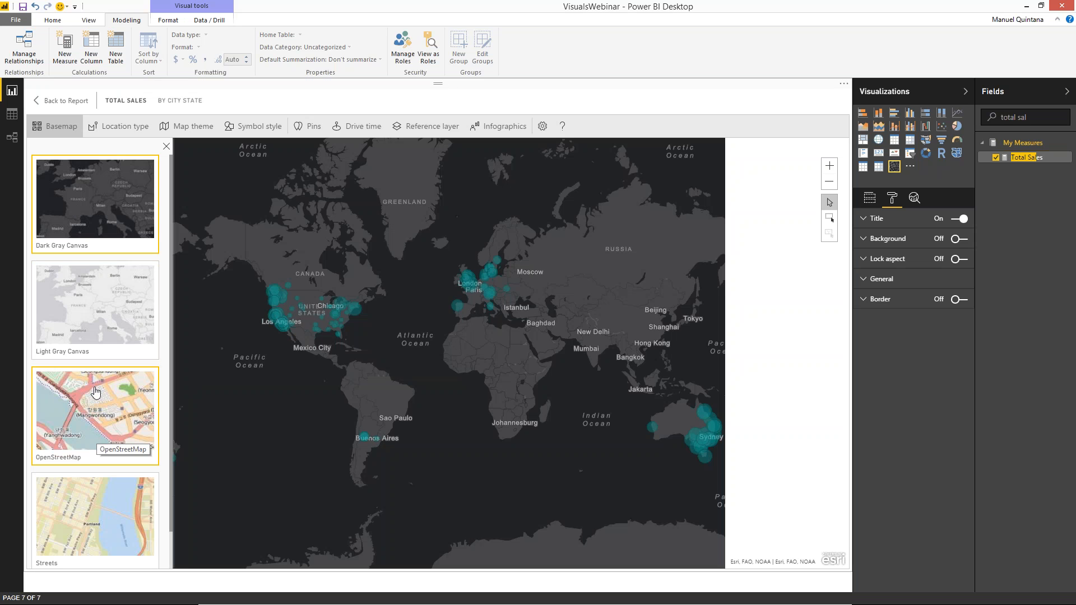
- Set the ArcGIS map's basemap to Light Gray Canvas
left_click(84, 336)
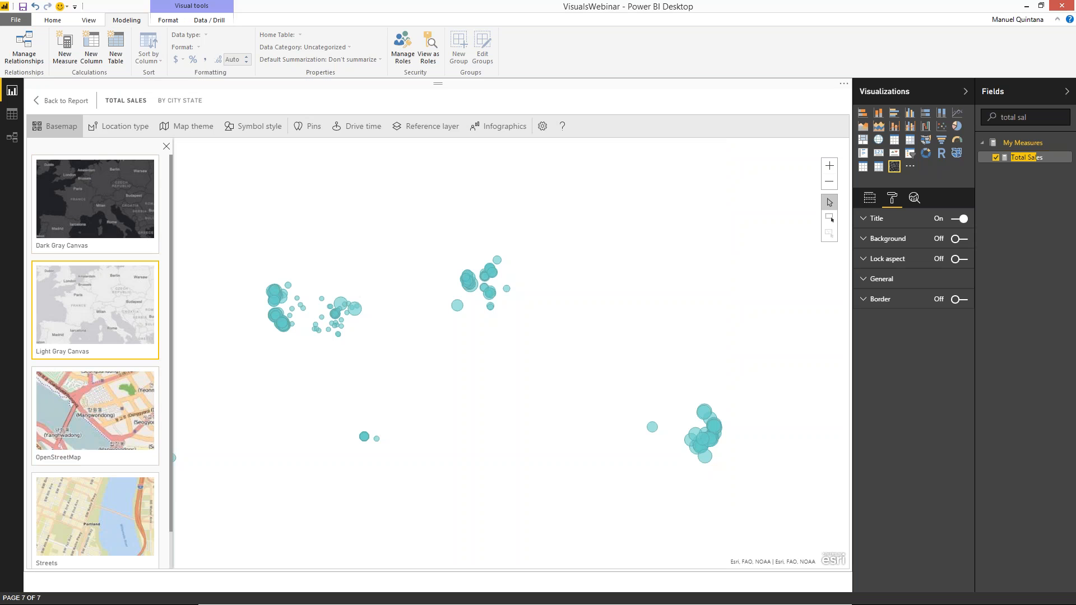
- Try the Heat Map theme on the ArcGIS map, and return to the Size theme
left_click(188, 127)
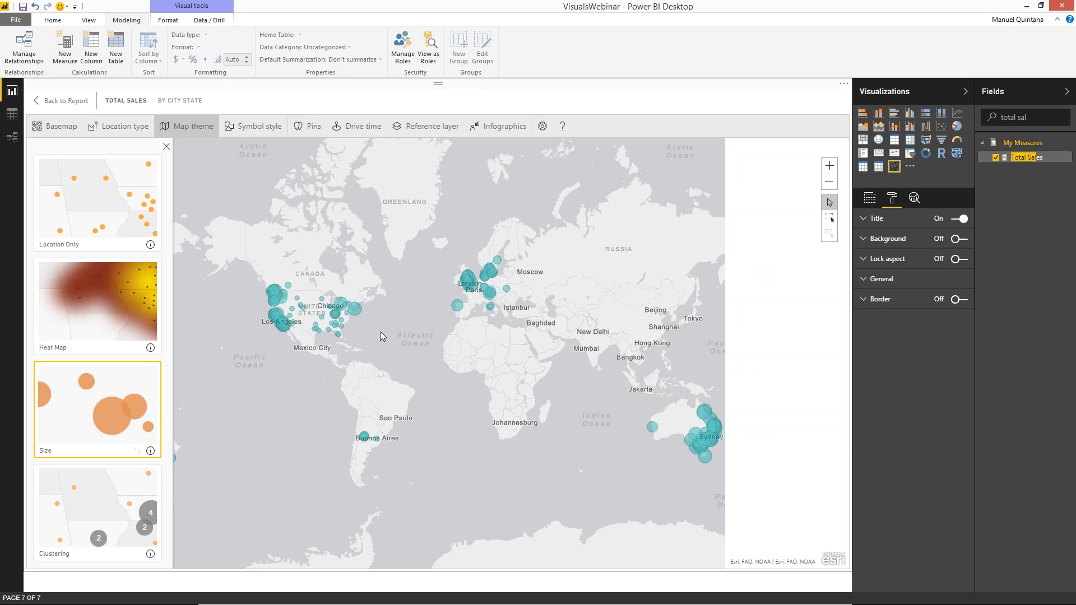
mouse_move(356, 315)
left_click(68, 318)
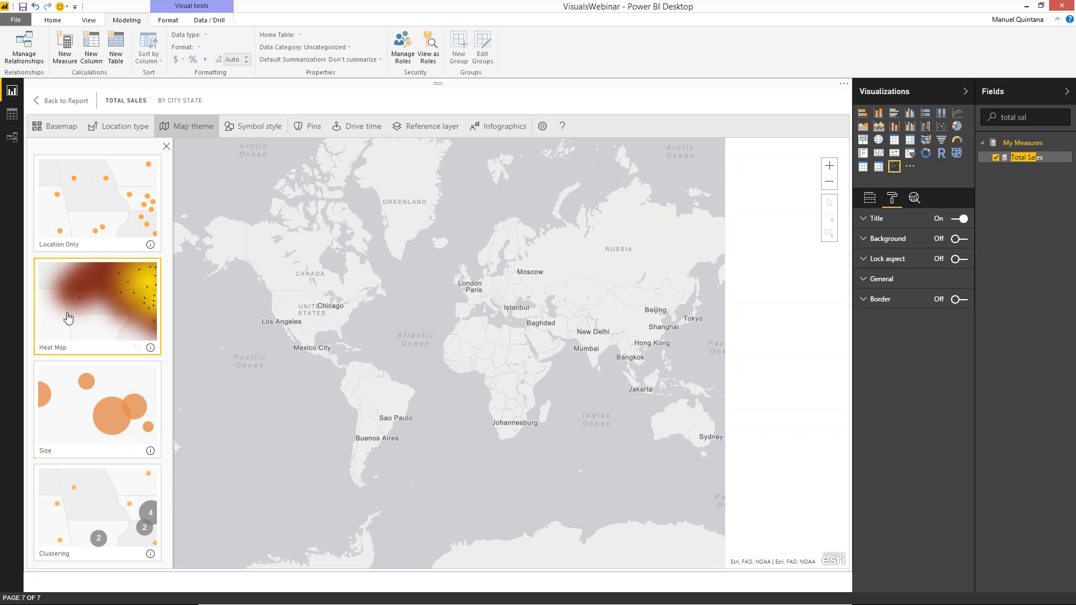
left_click(71, 409)
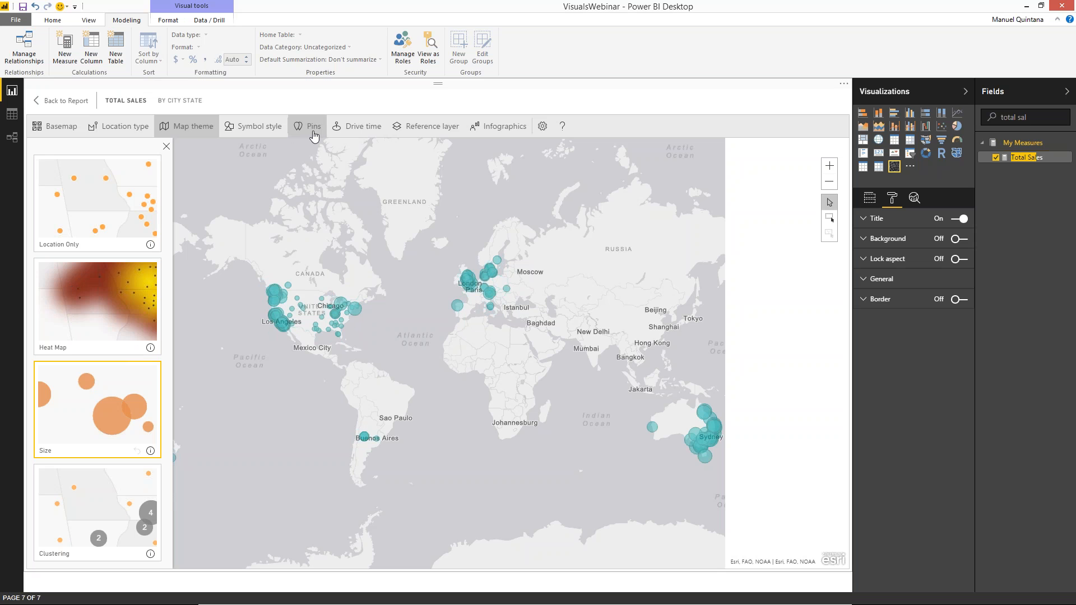
- Add the 2016 USA Average Household Income demographic reference layer to the ArcGIS map
left_click(418, 128)
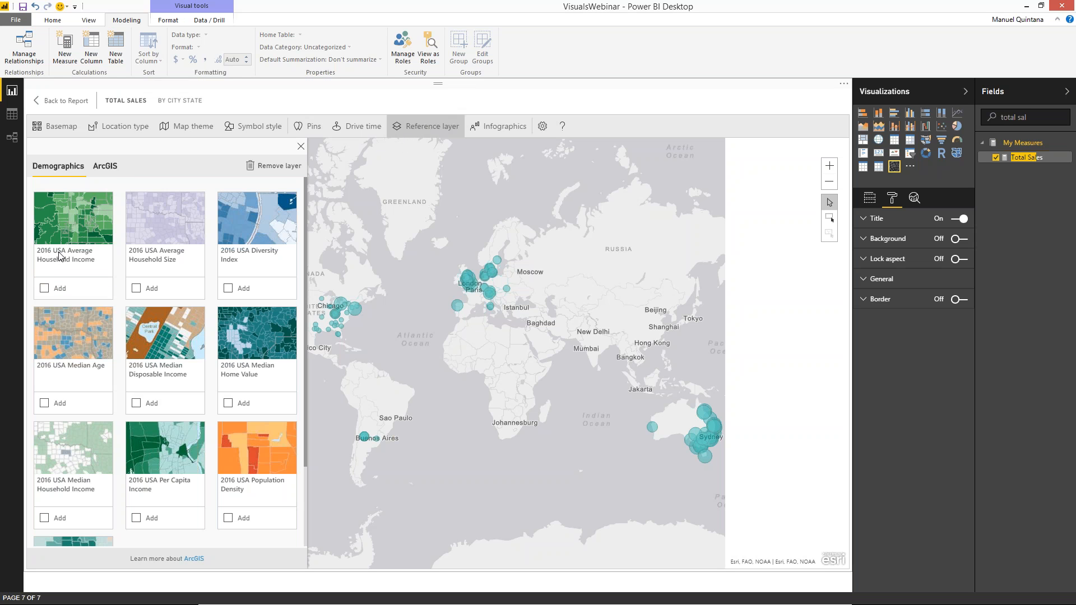
left_click(45, 292)
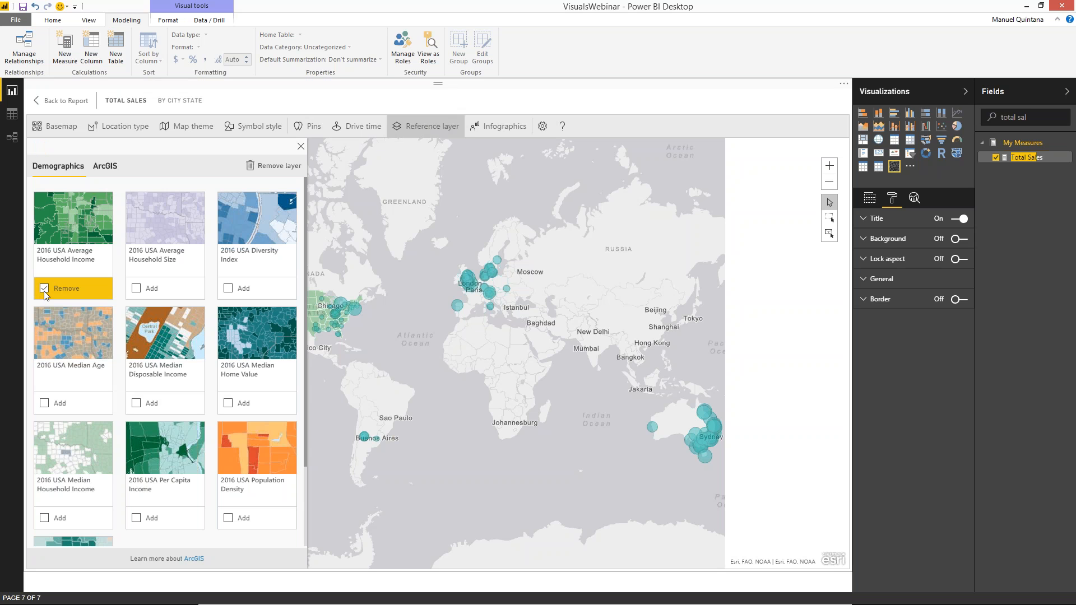
left_click(301, 147)
- Examine the household income details of a Gulf Coast area just east of New Orleans, and close them
scroll(317, 348, "up", 2)
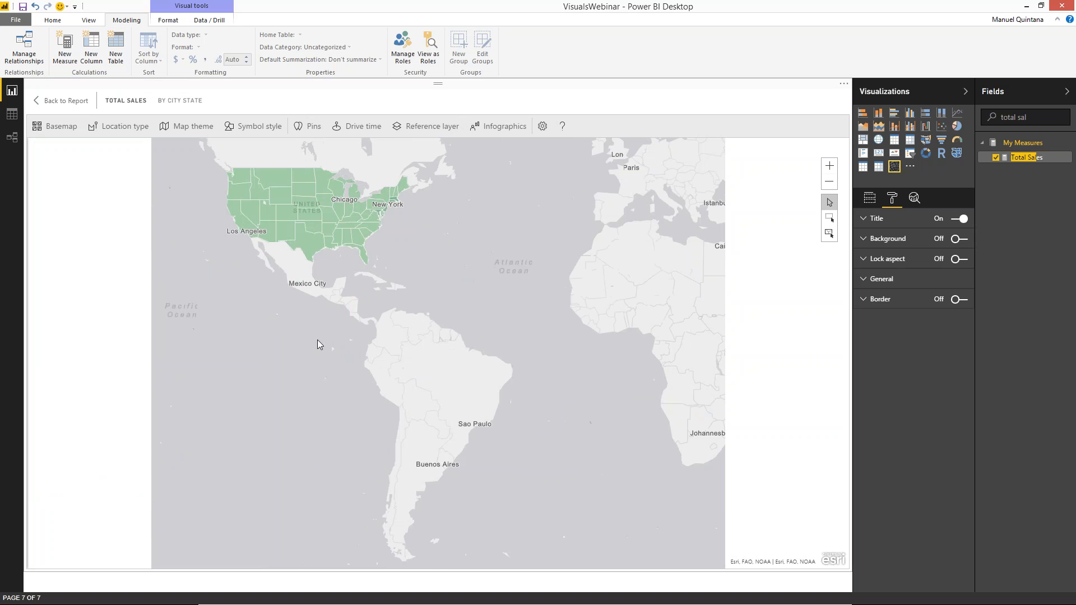
scroll(336, 320, "up", 3)
left_click_drag(338, 270, 309, 491)
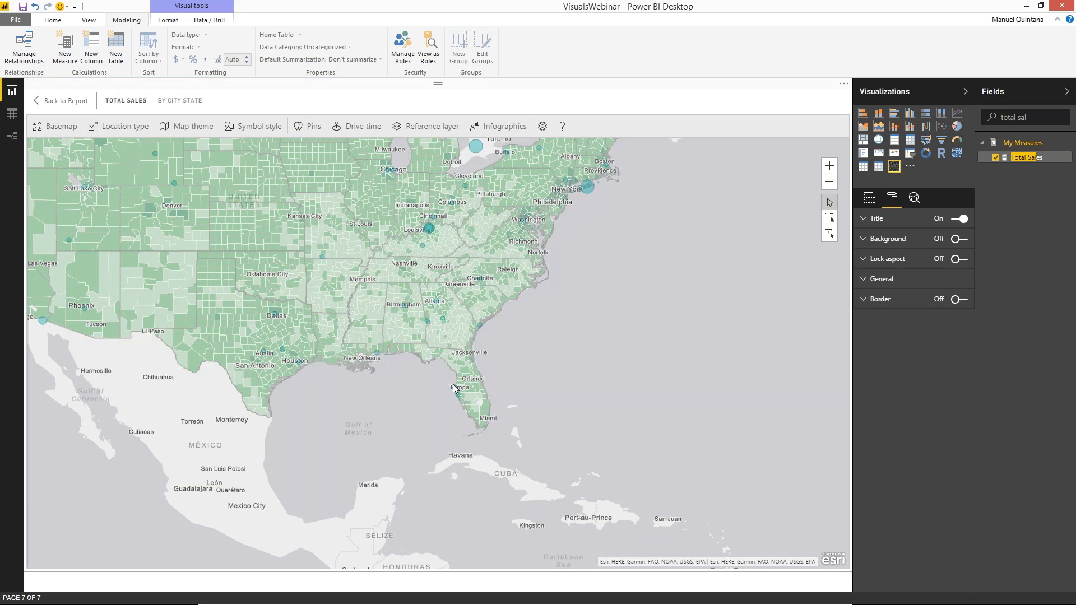
left_click(392, 351)
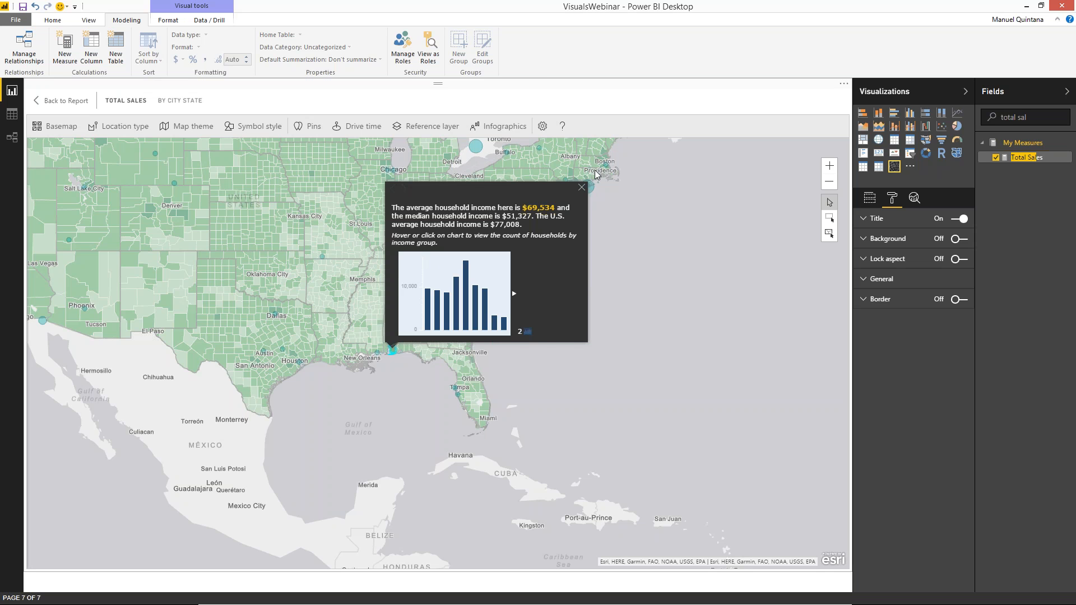
left_click(581, 188)
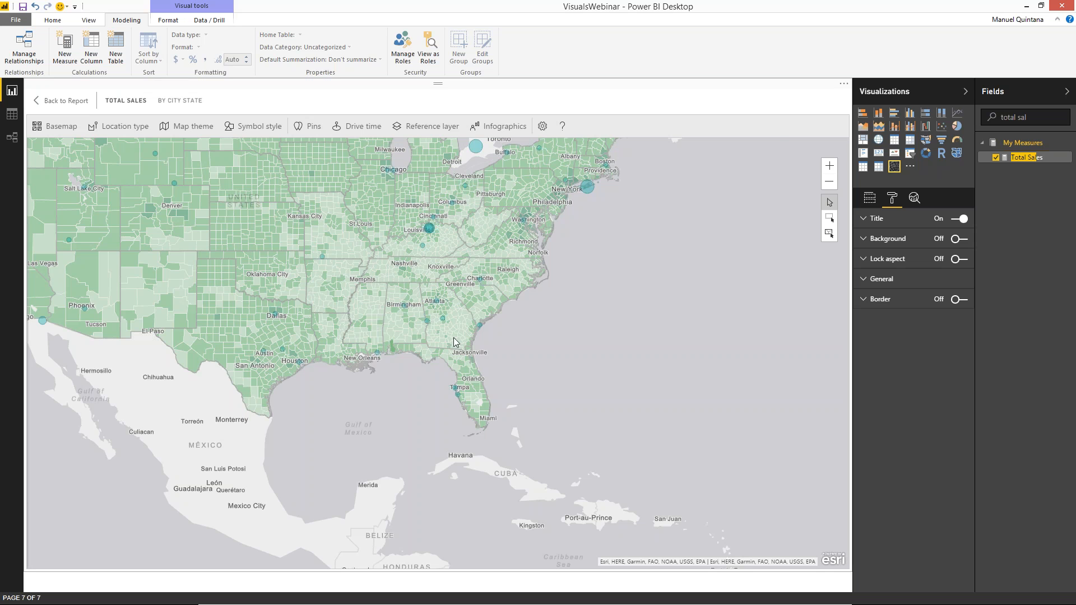
left_click_drag(503, 338, 569, 382)
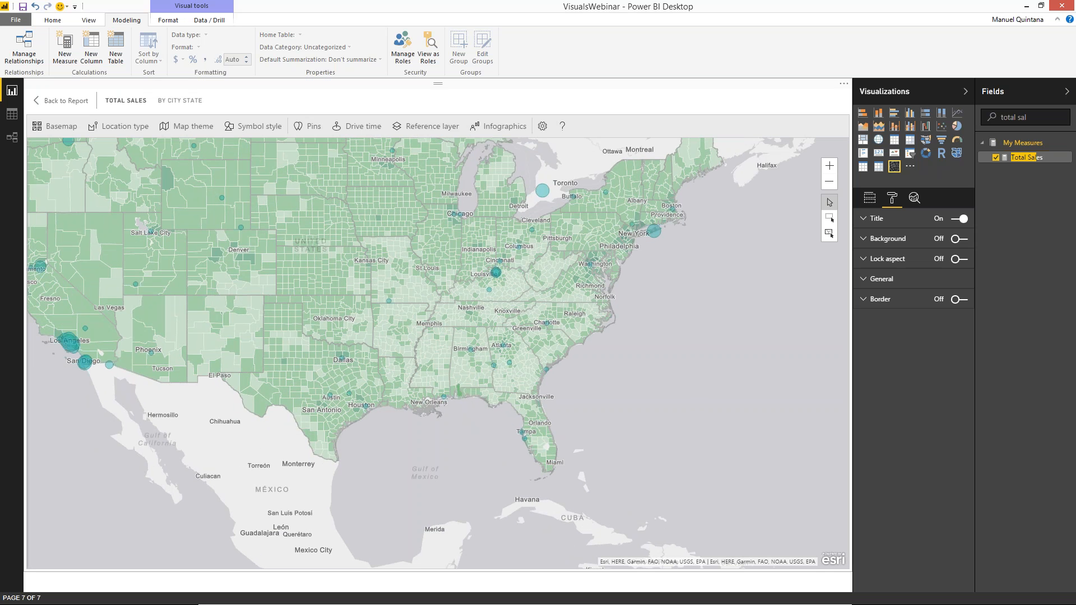